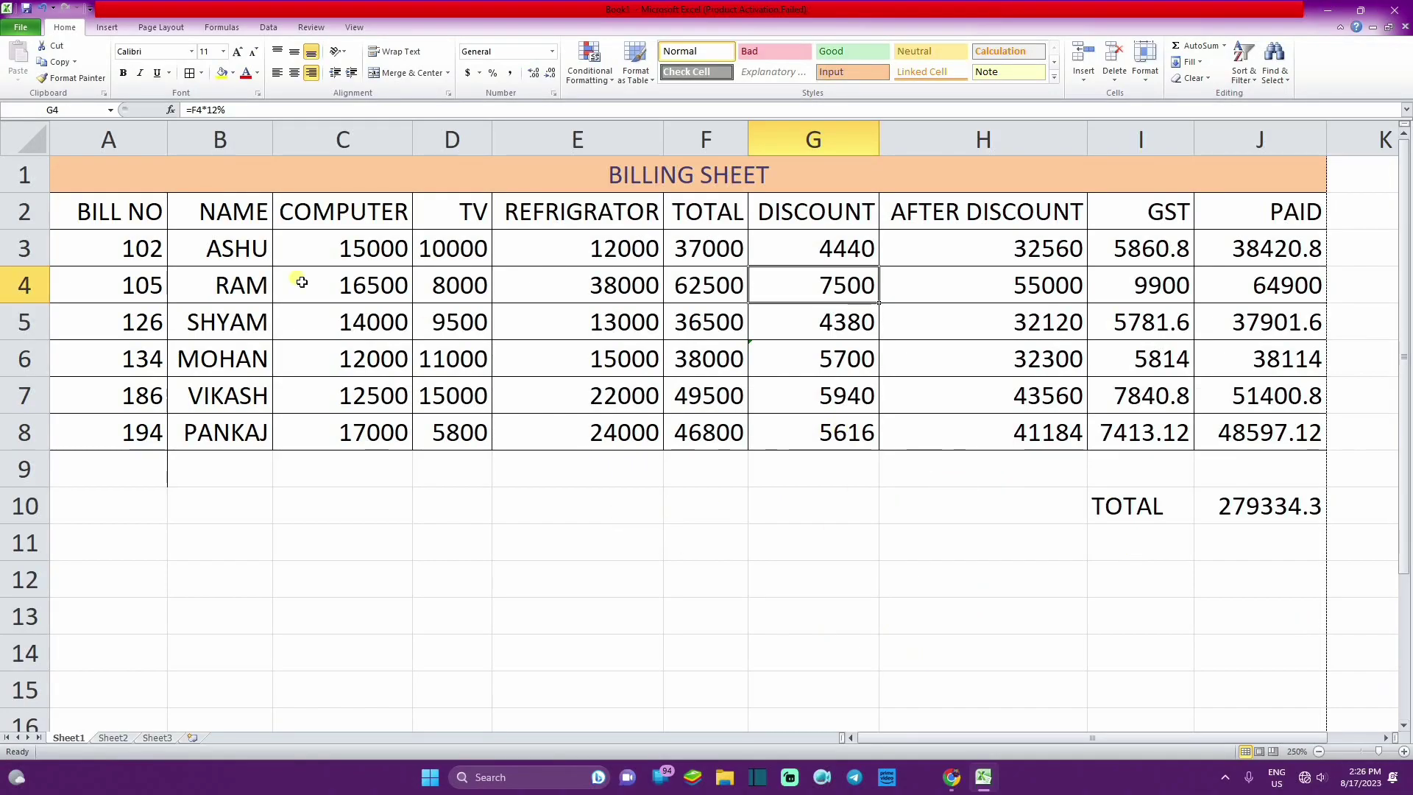
Review the finished billing sheet's amounts and its COMPUTER through PAID column headings
left_click(513, 329)
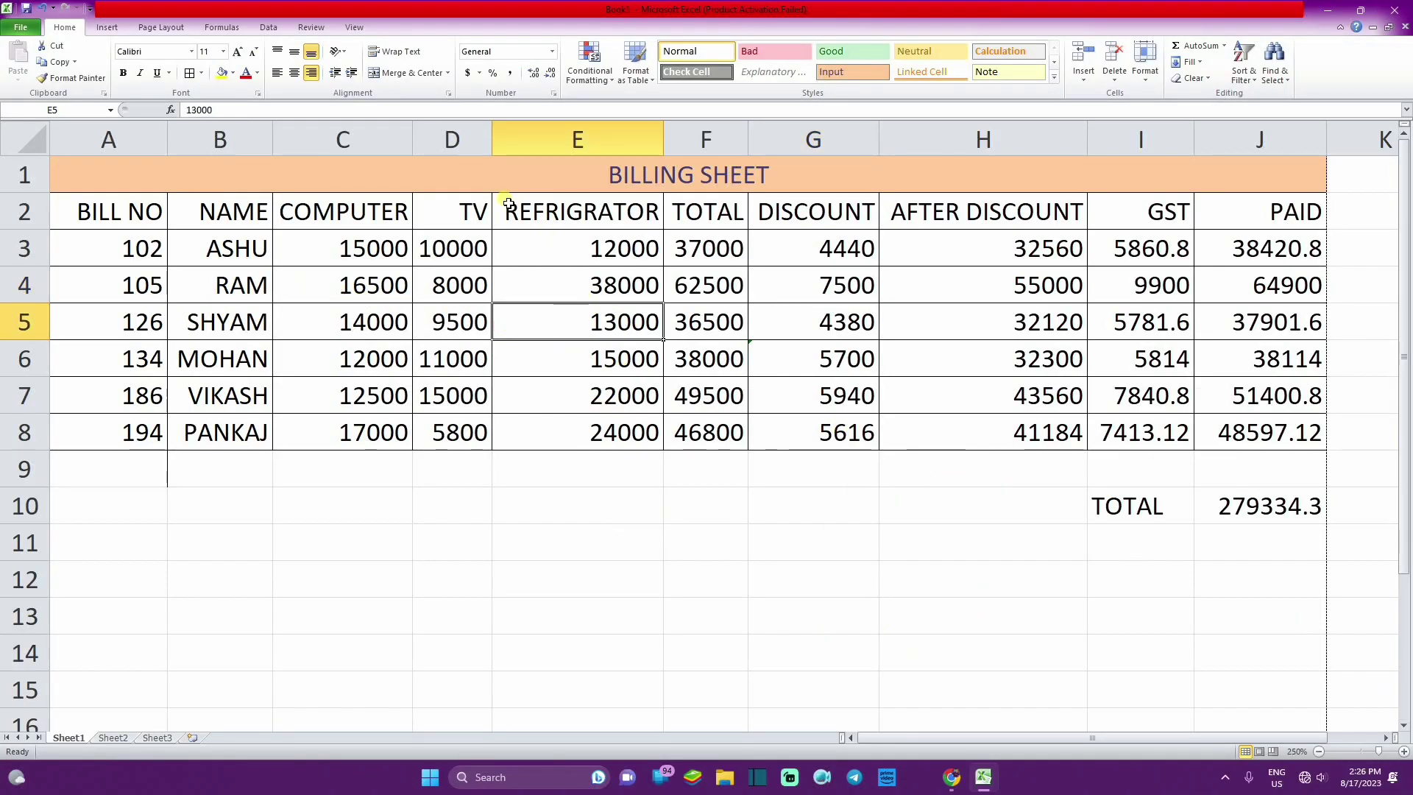
left_click(551, 215)
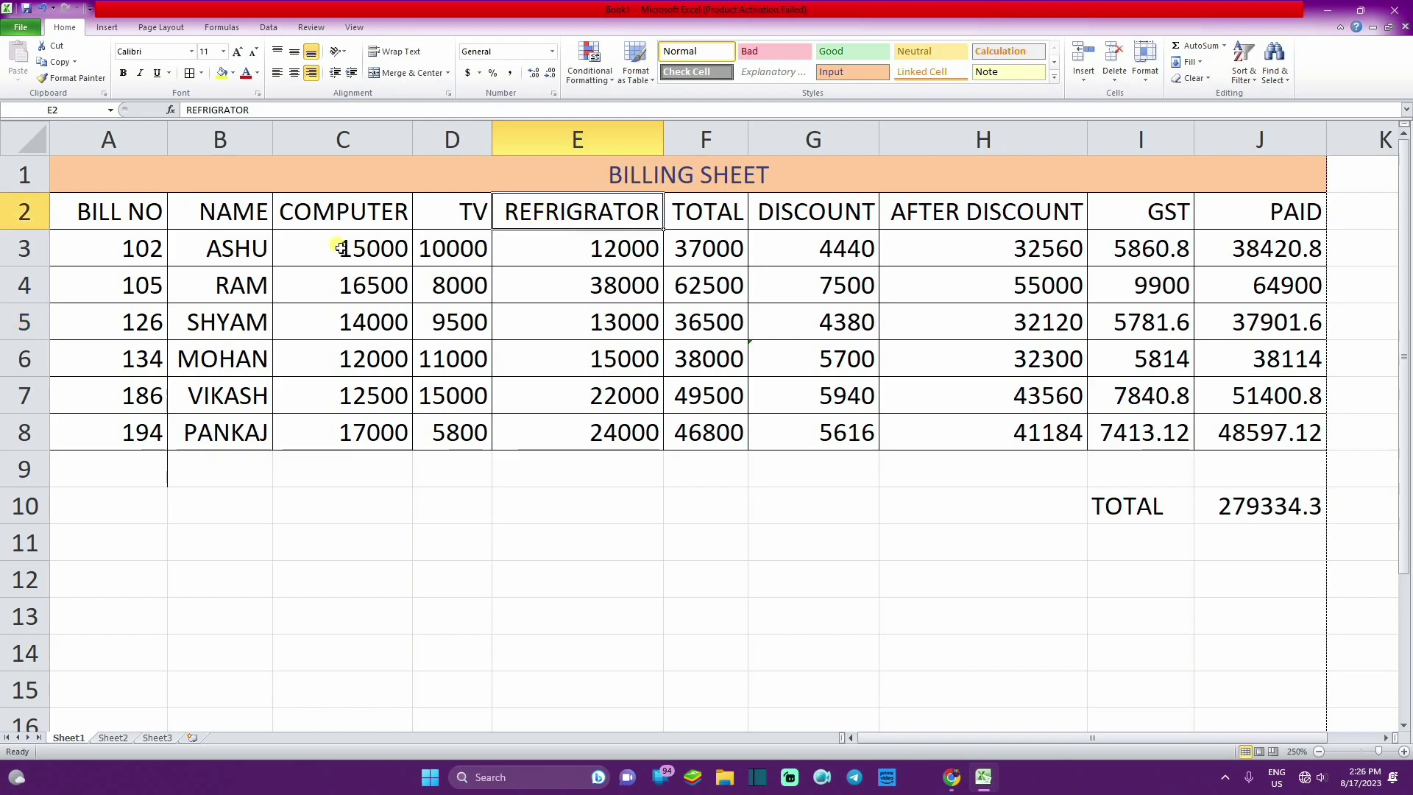
left_click(335, 223)
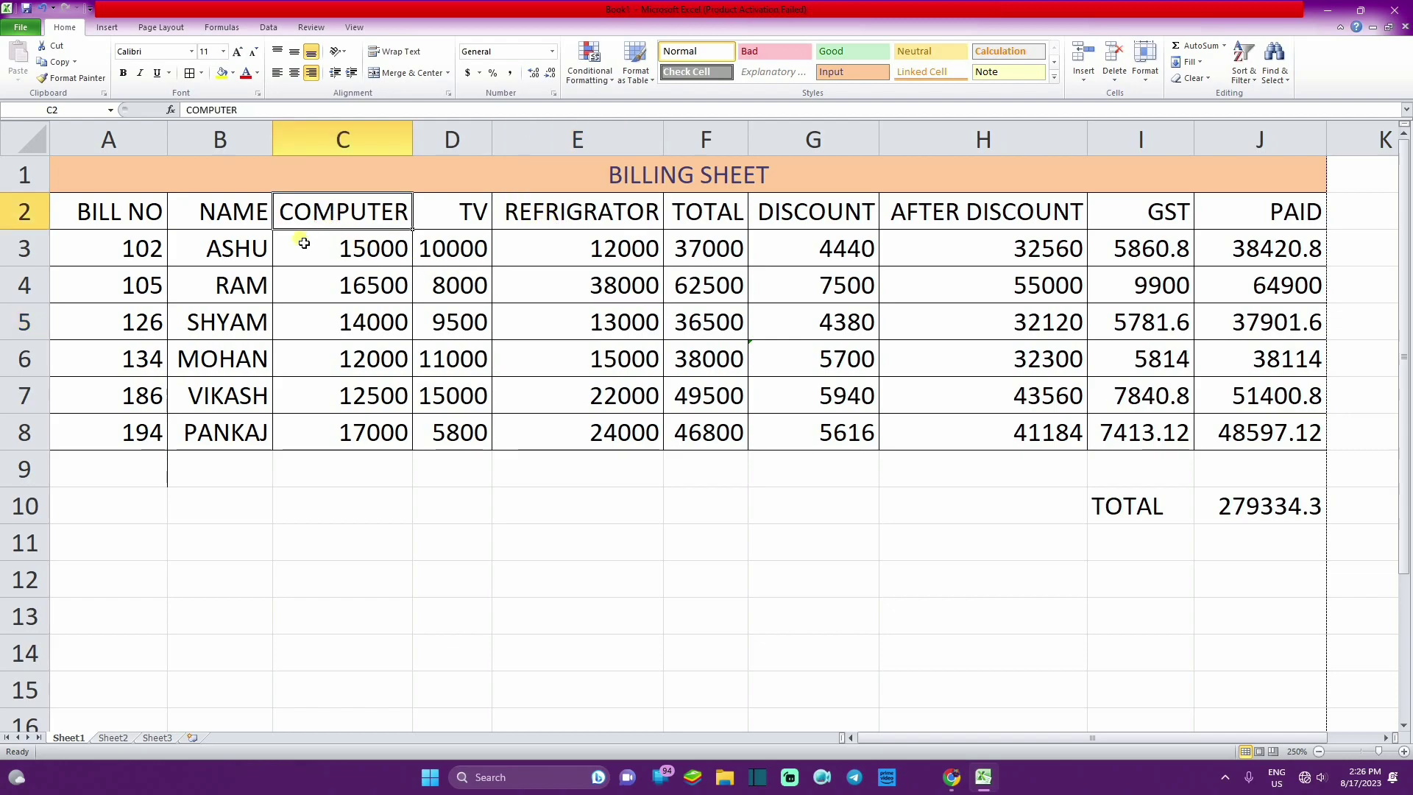
left_click(710, 230)
left_click(801, 219)
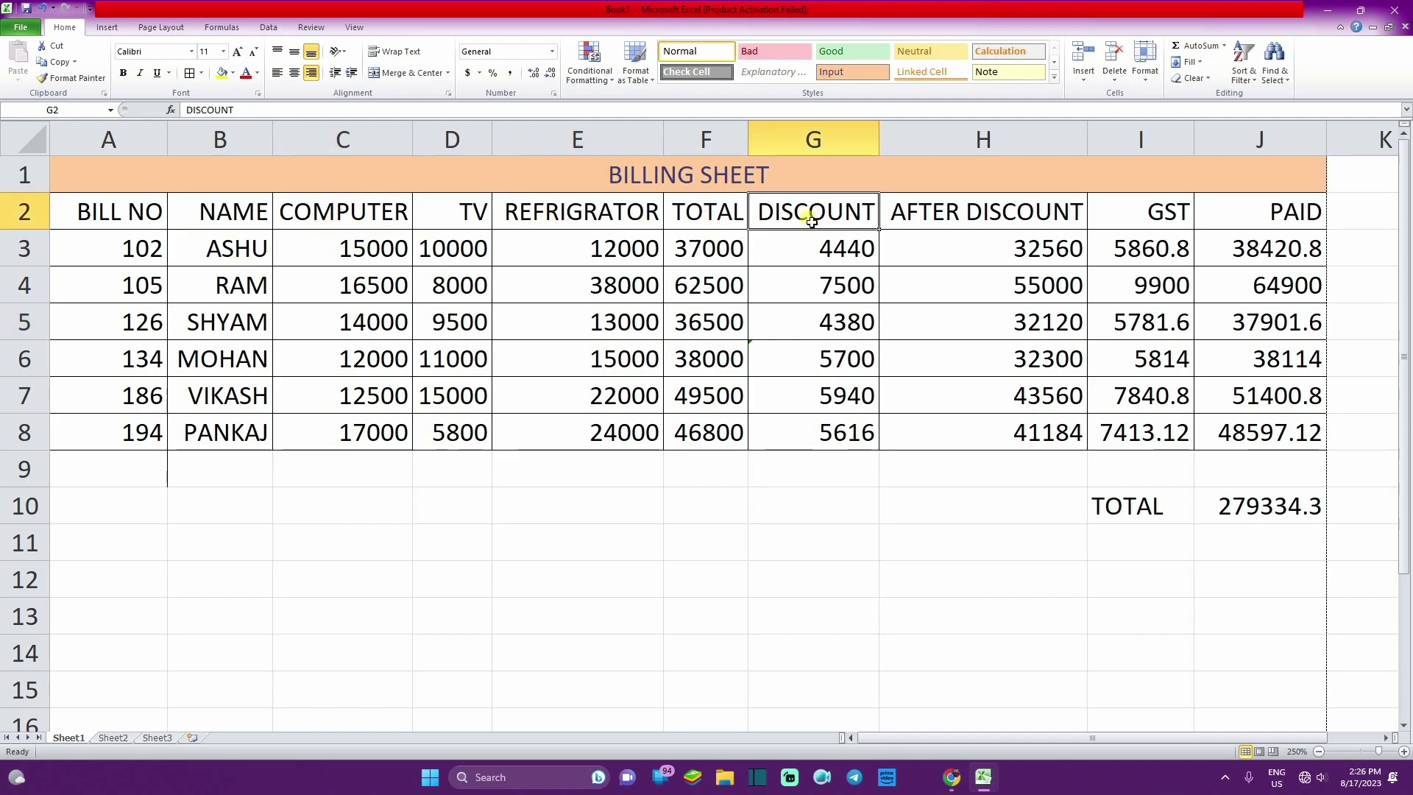
left_click(956, 221)
left_click(1141, 228)
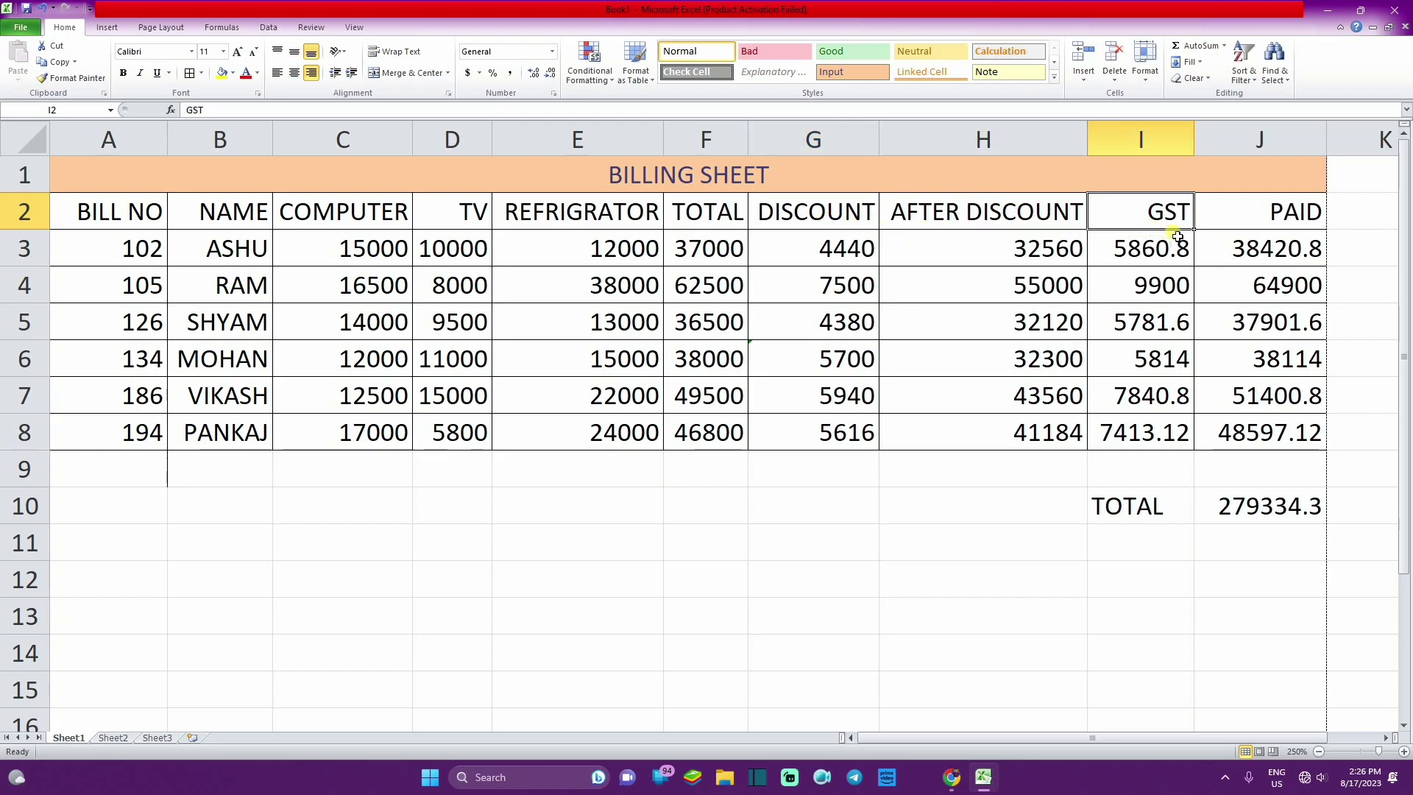
left_click(1256, 226)
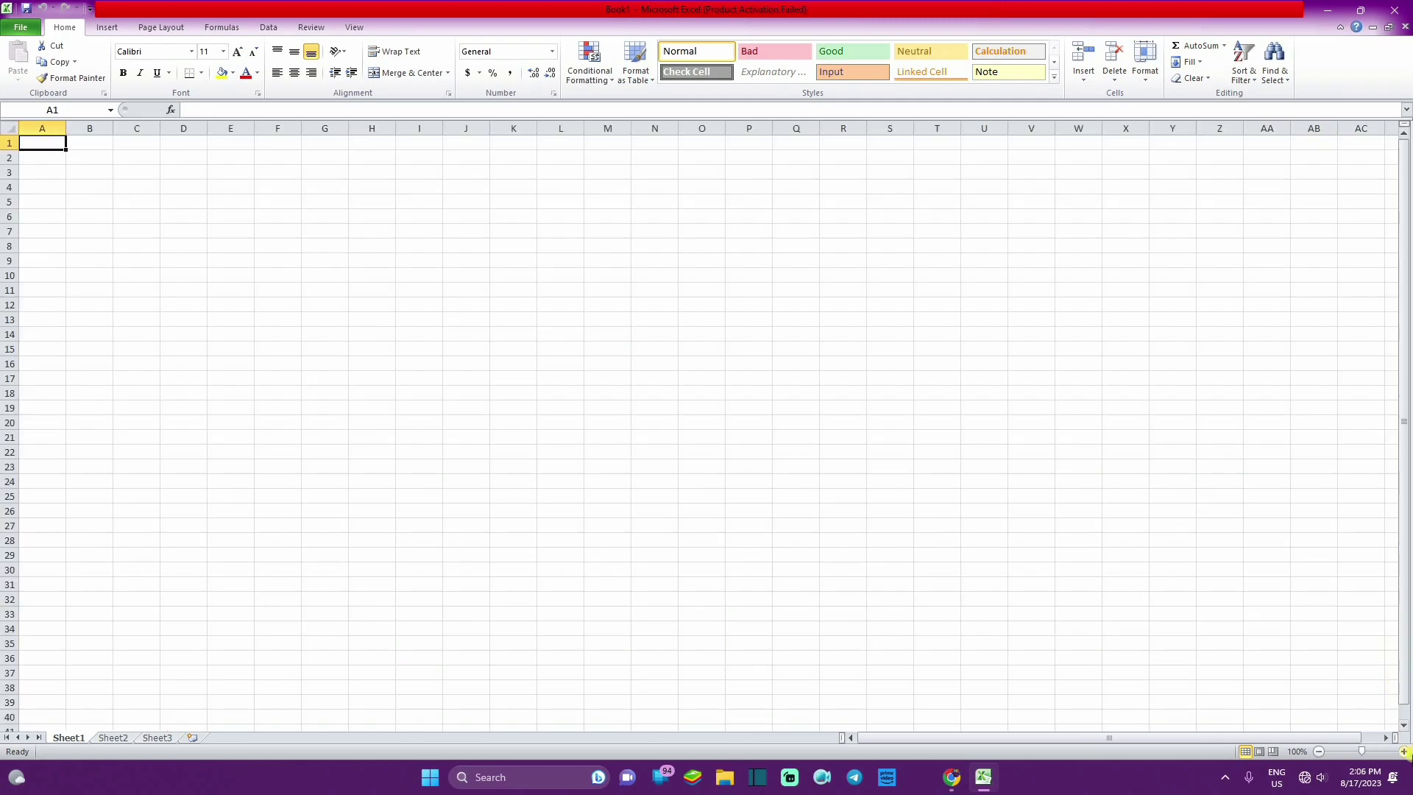
Zoom the blank sheet in to 150%
left_click(1403, 751)
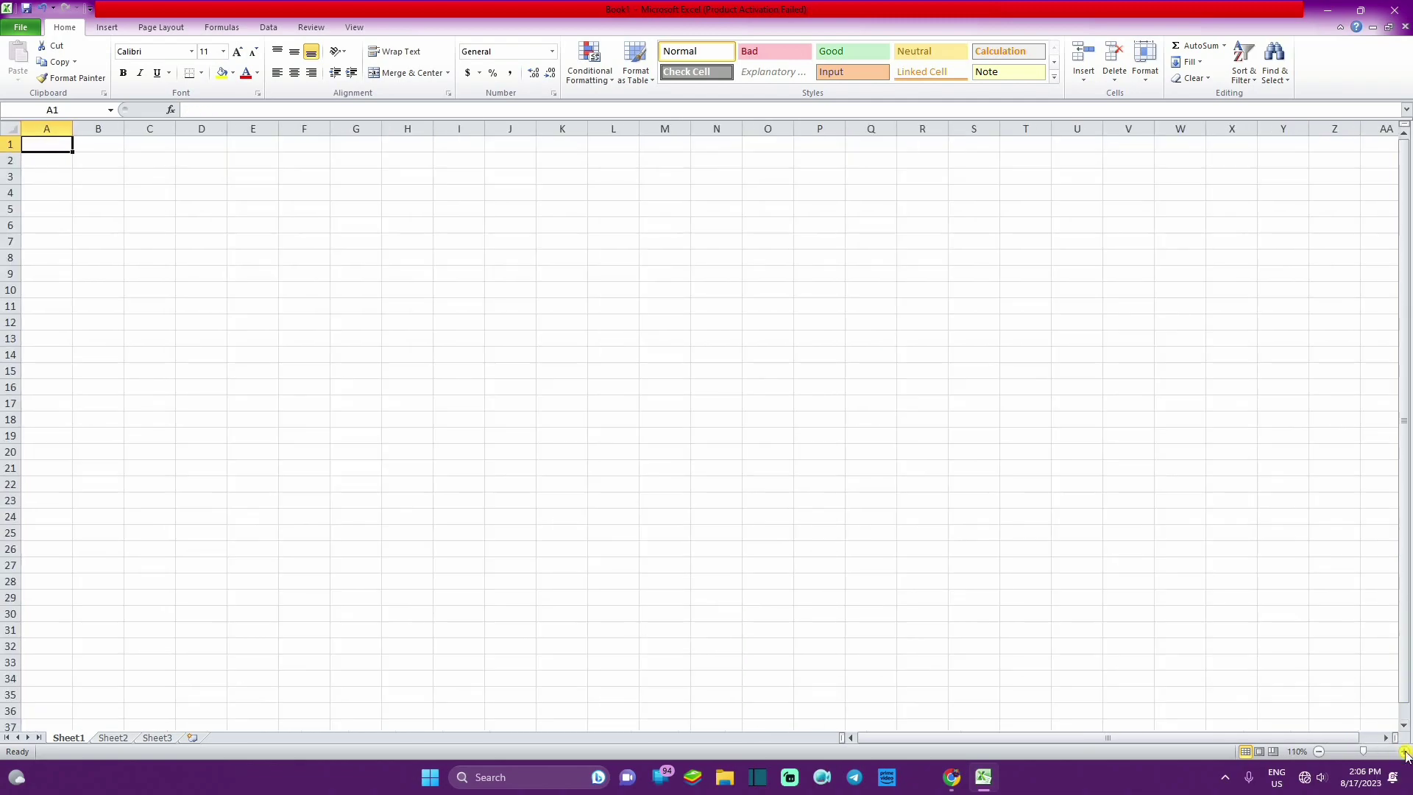
left_click(1402, 751)
left_click(1403, 751)
left_click(1403, 751)
left_click(1403, 750)
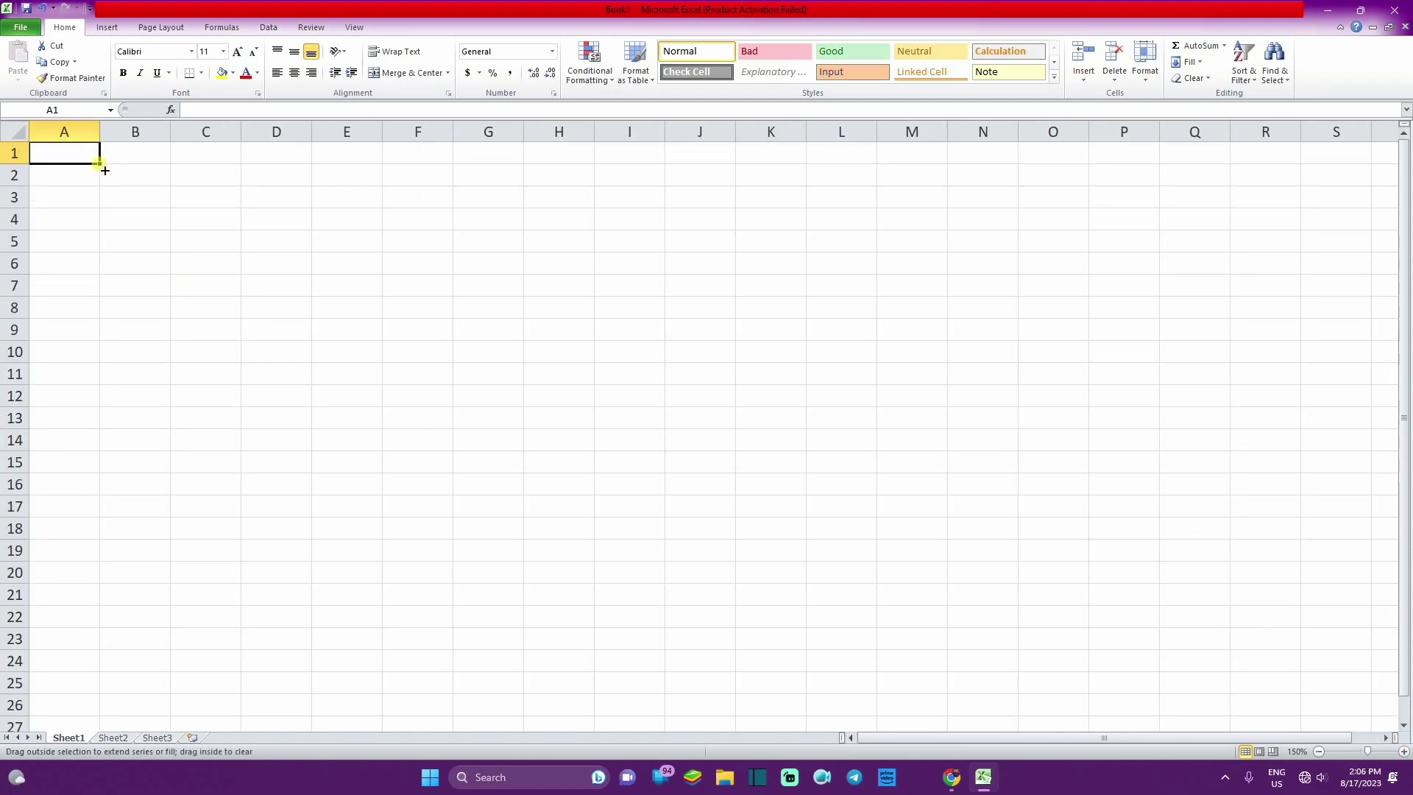
Select A1:H1 and A1:H2 to plan the title row, ending in cell A1
left_click(131, 162)
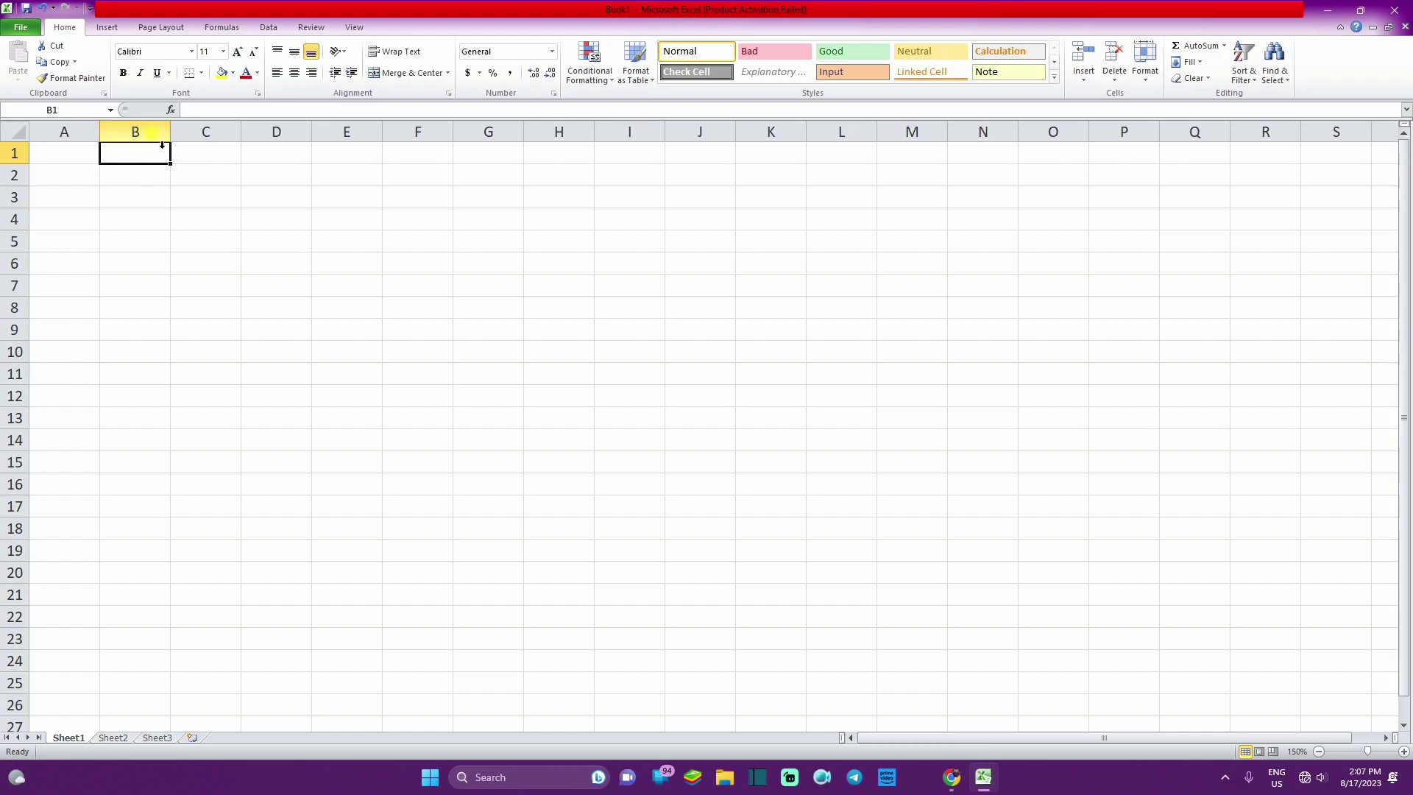
left_click(67, 152)
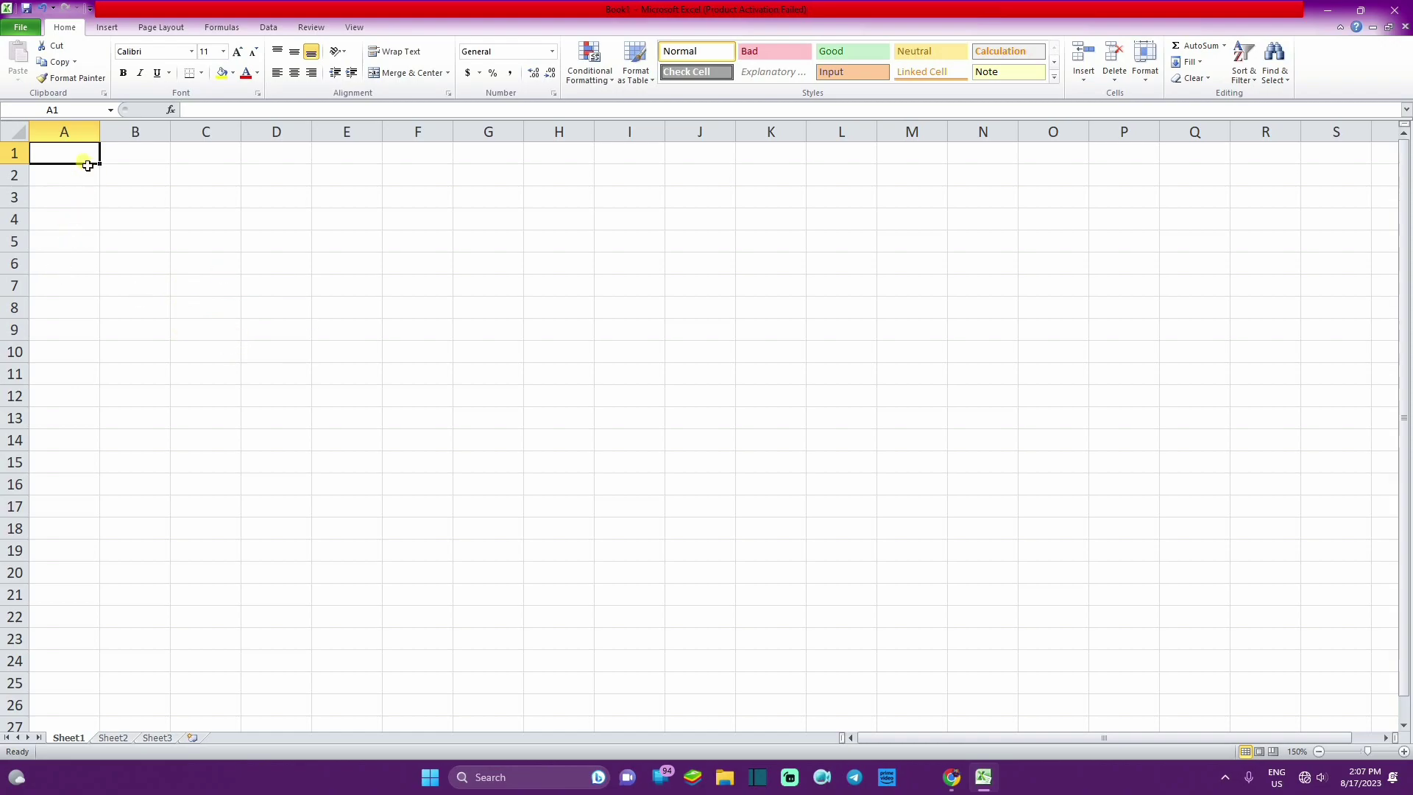
left_click_drag(89, 159, 585, 157)
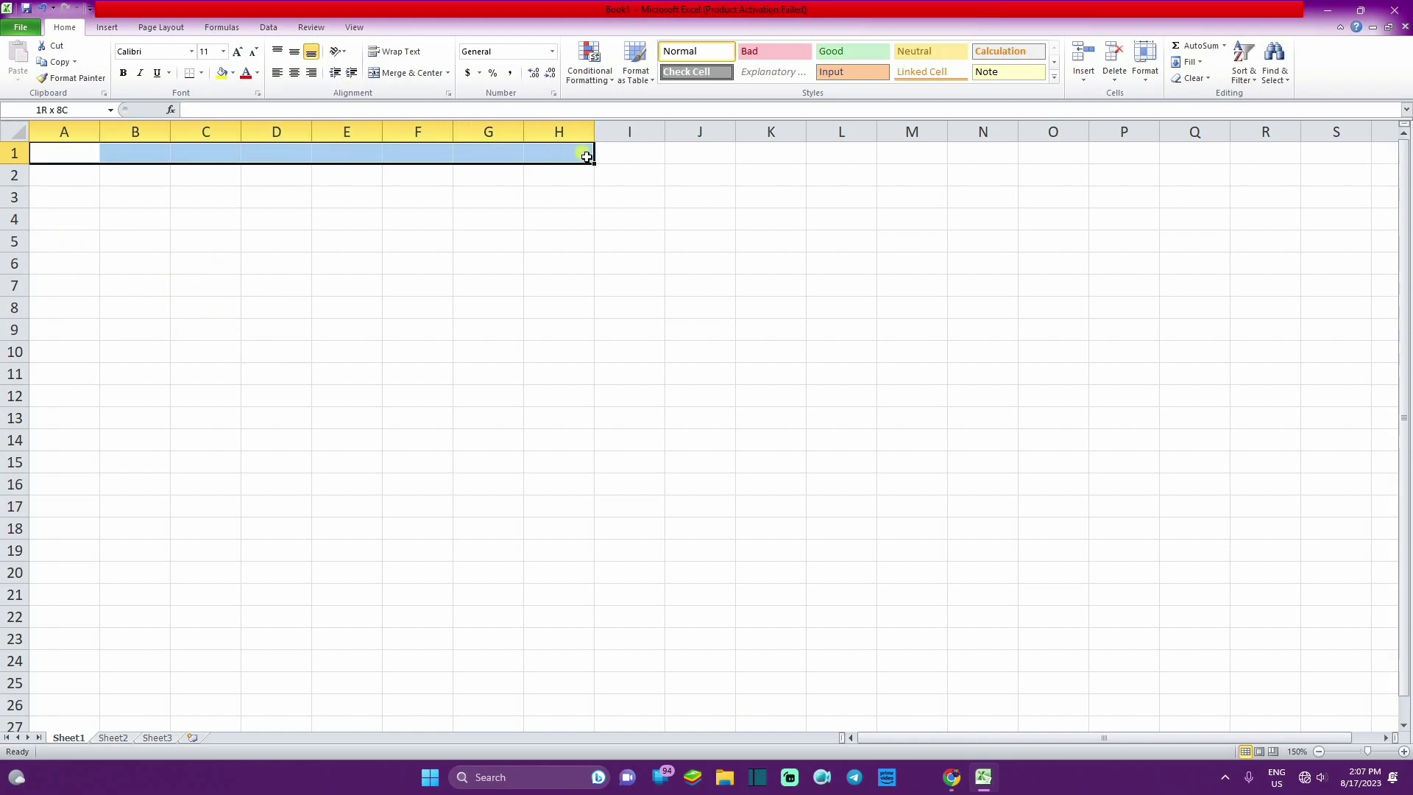
left_click_drag(587, 157, 585, 157)
left_click(519, 153)
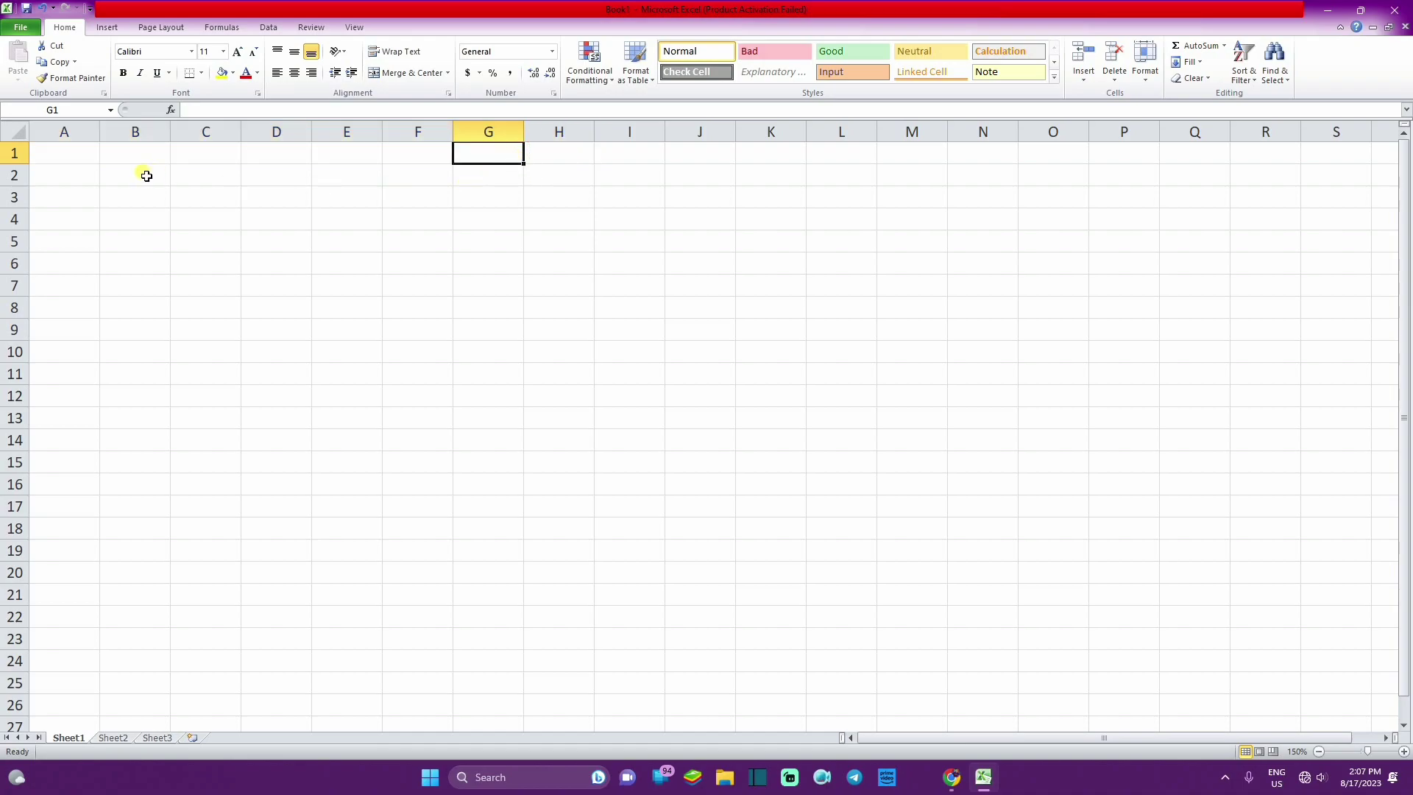
left_click(68, 170)
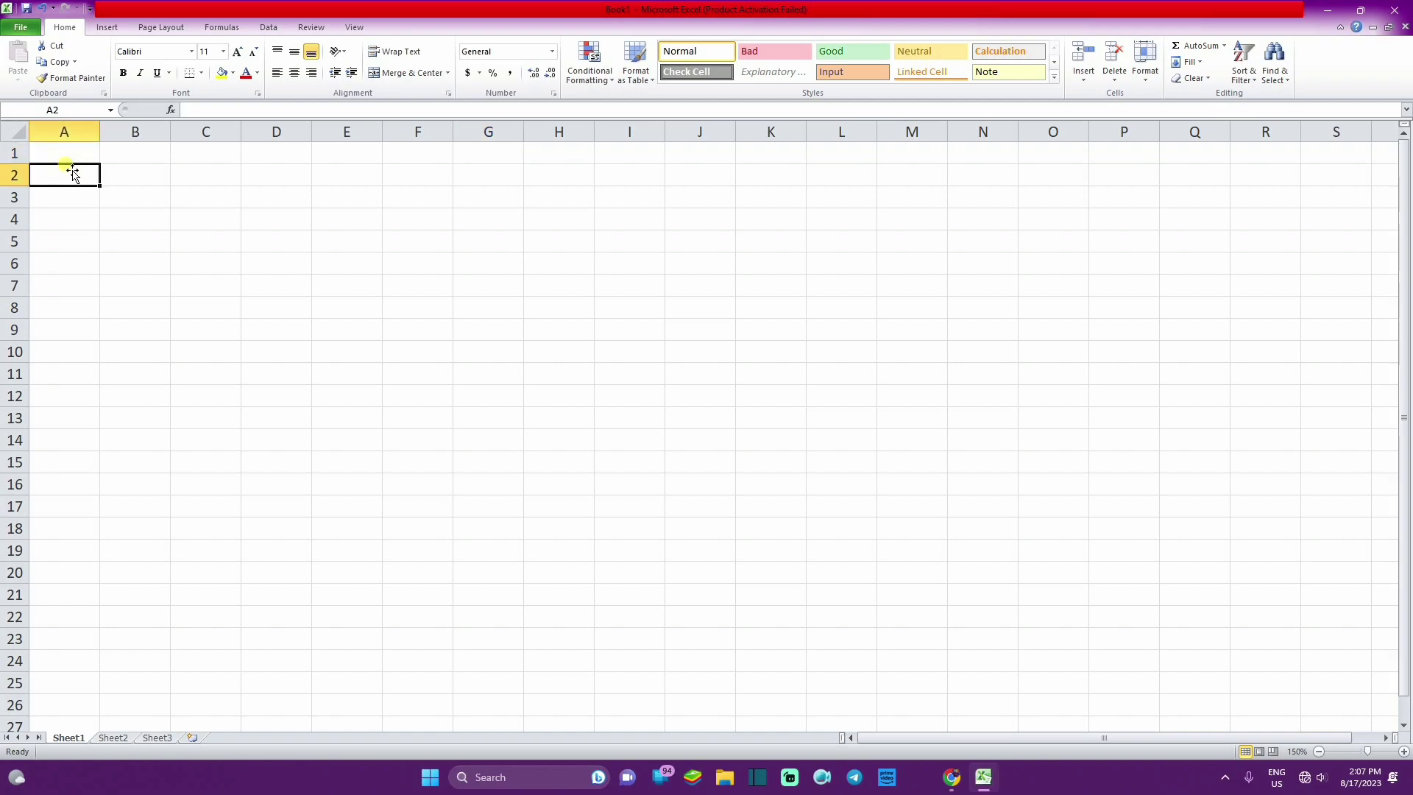
mouse_move(73, 174)
left_mouse_down()
mouse_move(544, 166)
mouse_move(52, 161)
mouse_move(42, 174)
mouse_move(743, 167)
mouse_move(51, 155)
left_mouse_up()
left_click(73, 177)
left_click(71, 160)
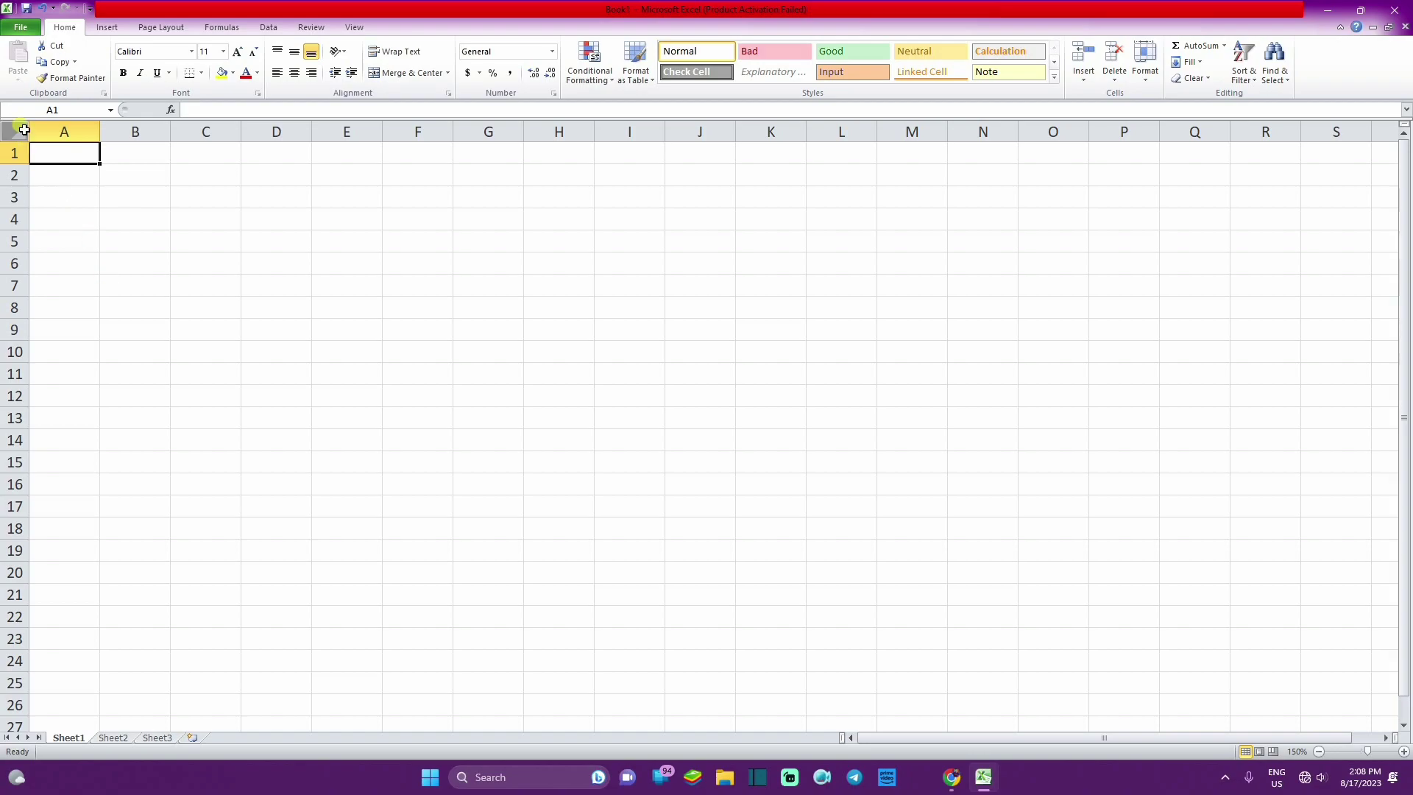
Enter headings BILL NO, NAME, COMPUTER, TV and REFRIGRATOR across A1:E1
type("BI")
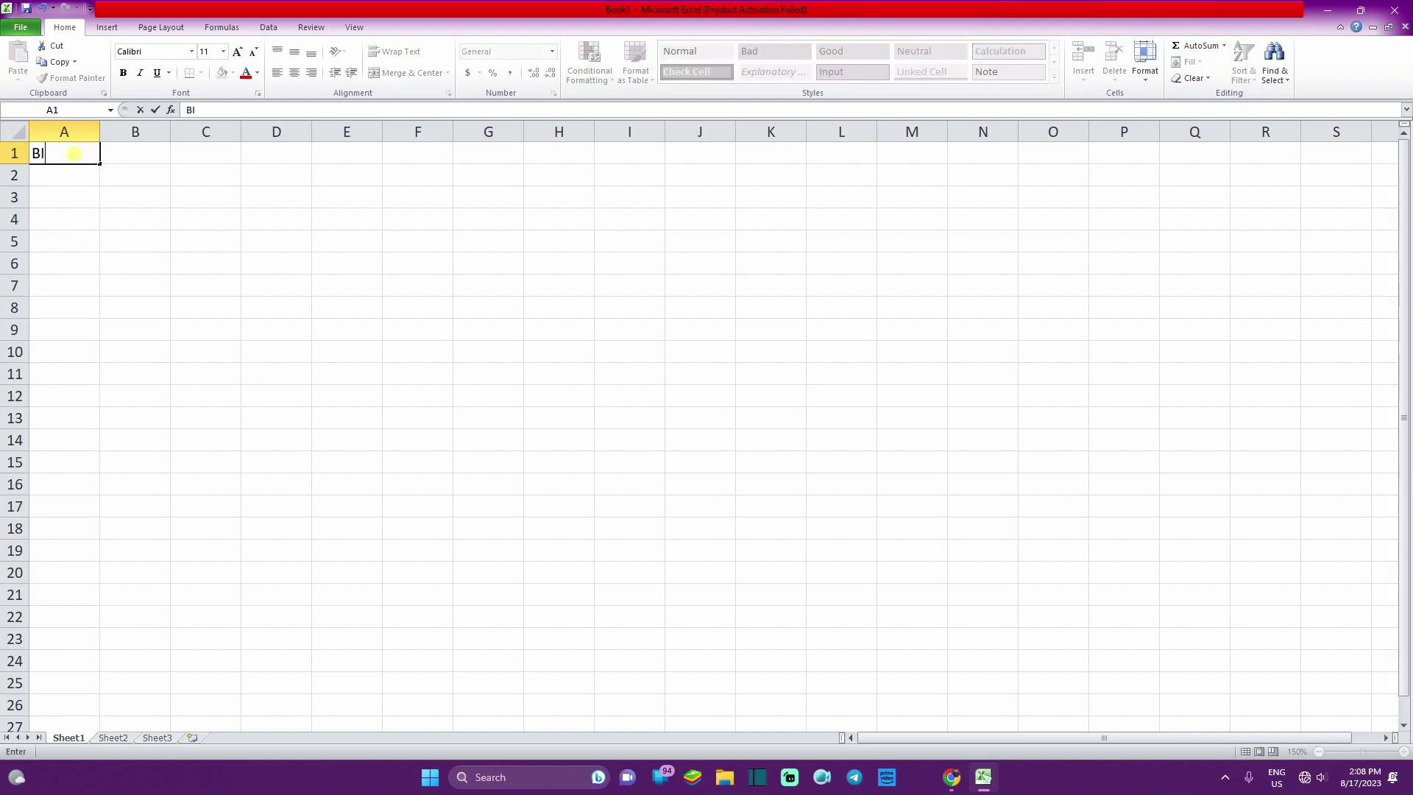
type("LL NO")
key("Tab")
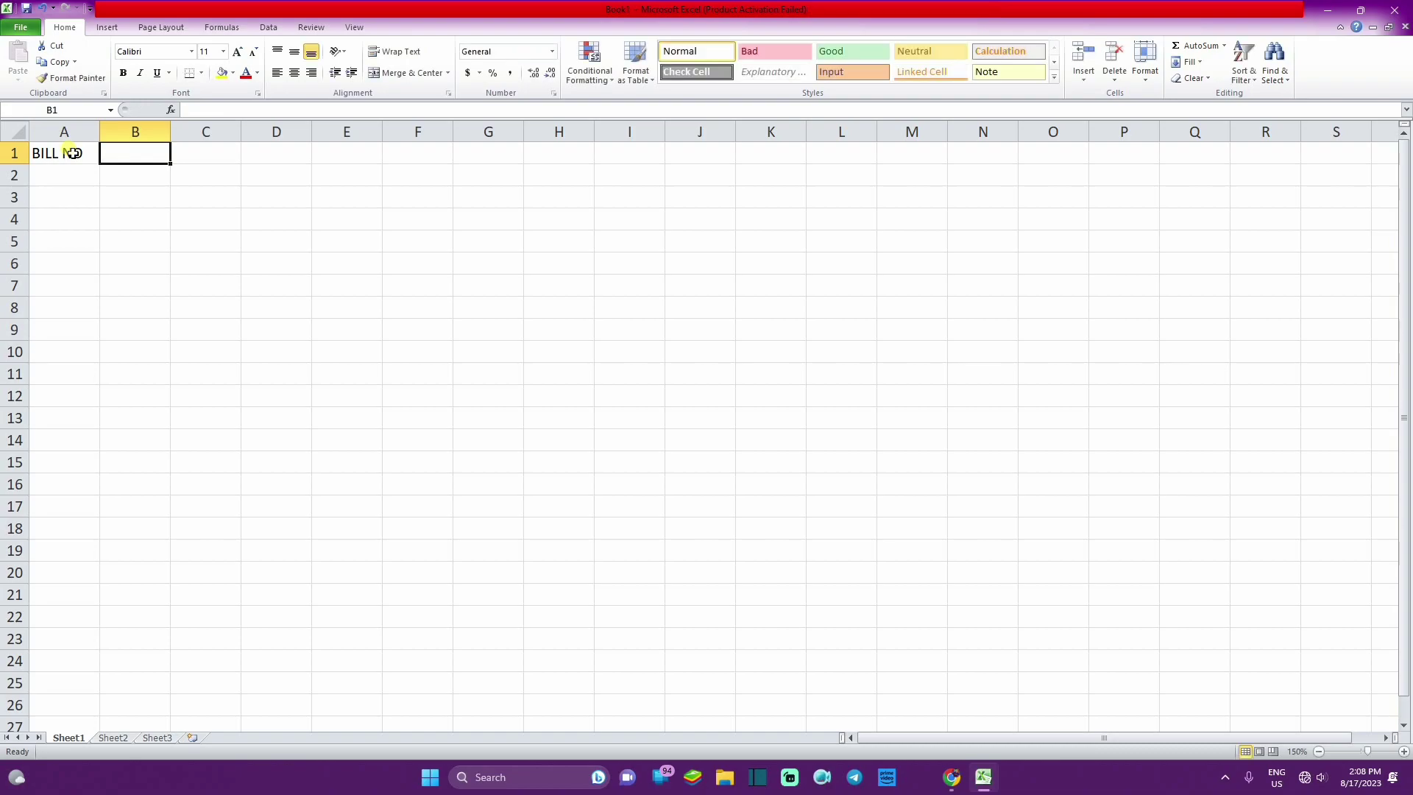
type("NAME")
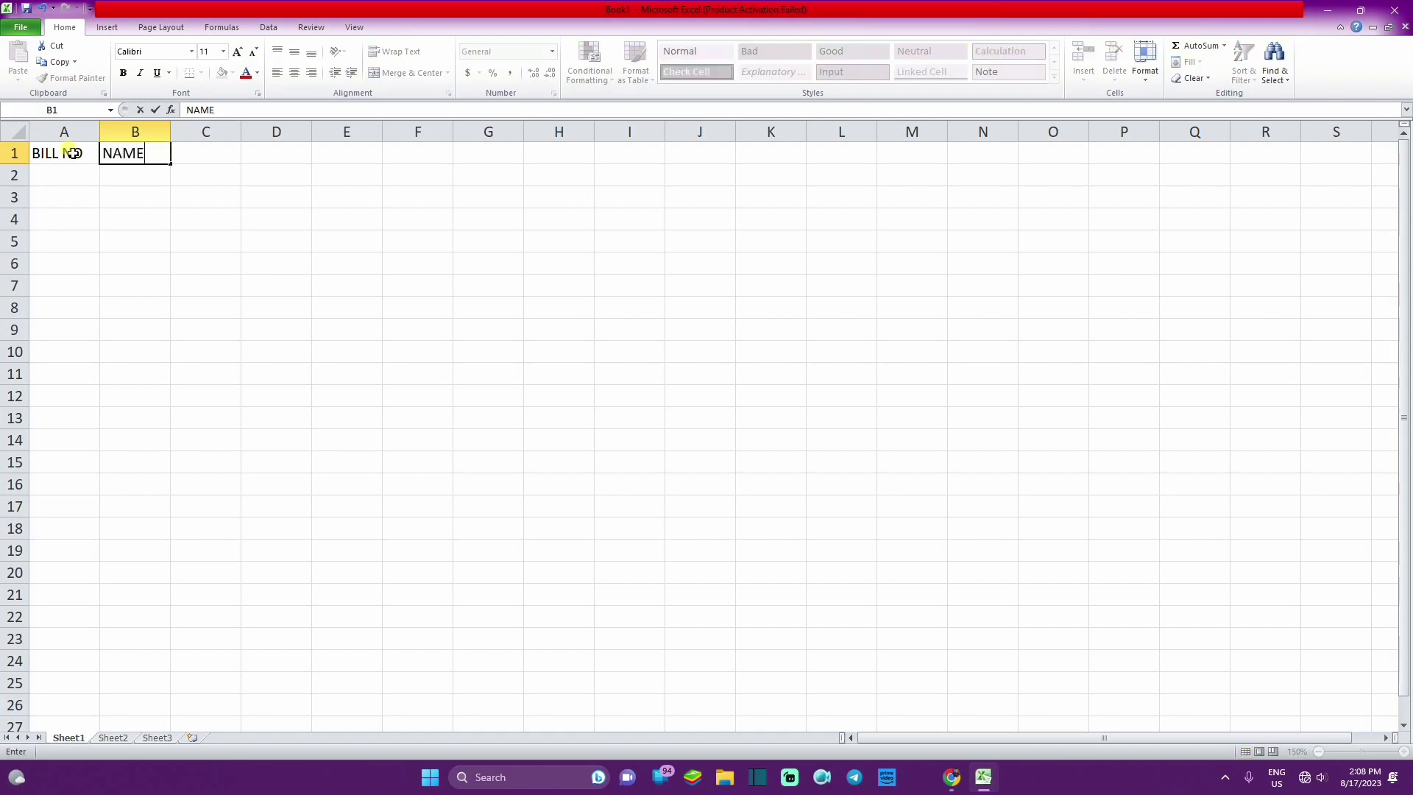
key("Tab")
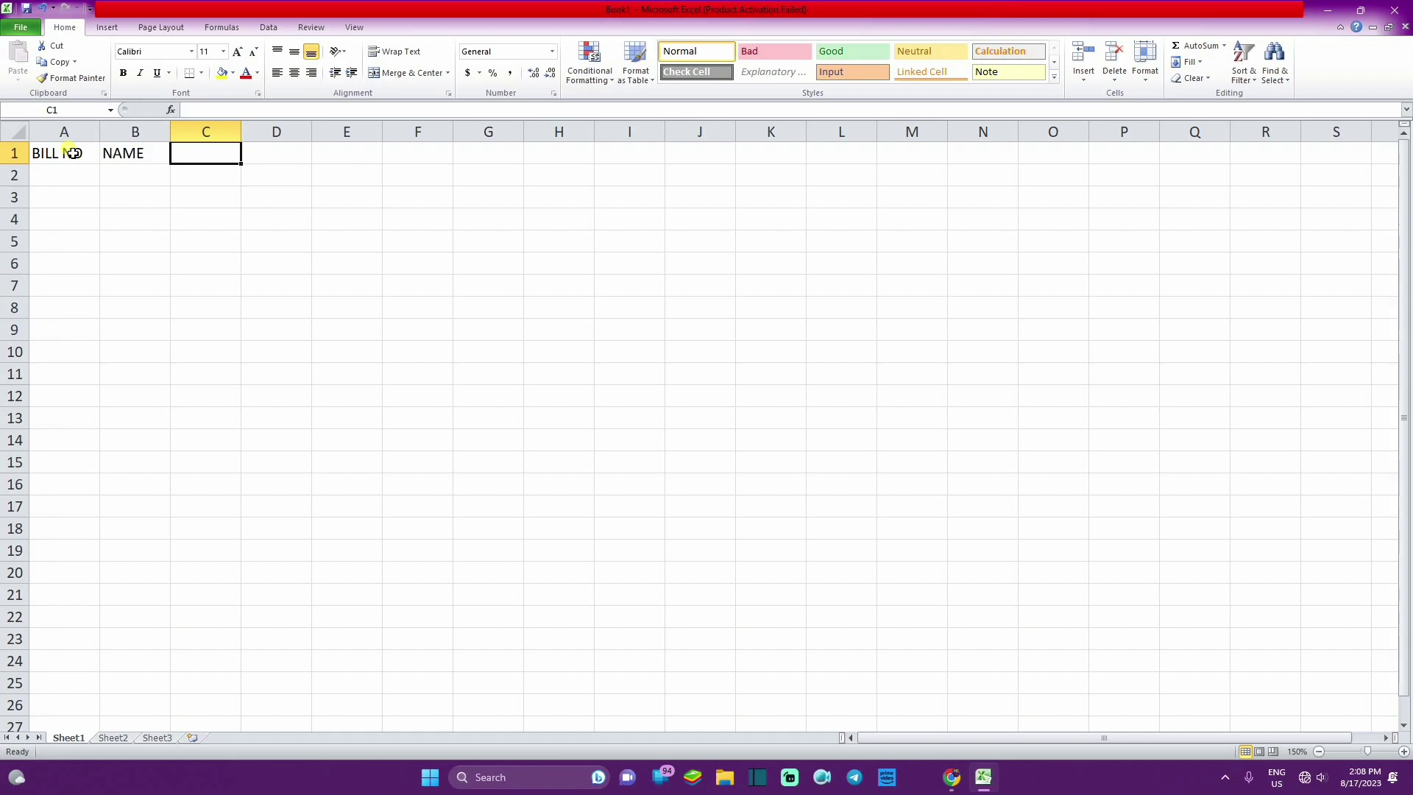
type("COM")
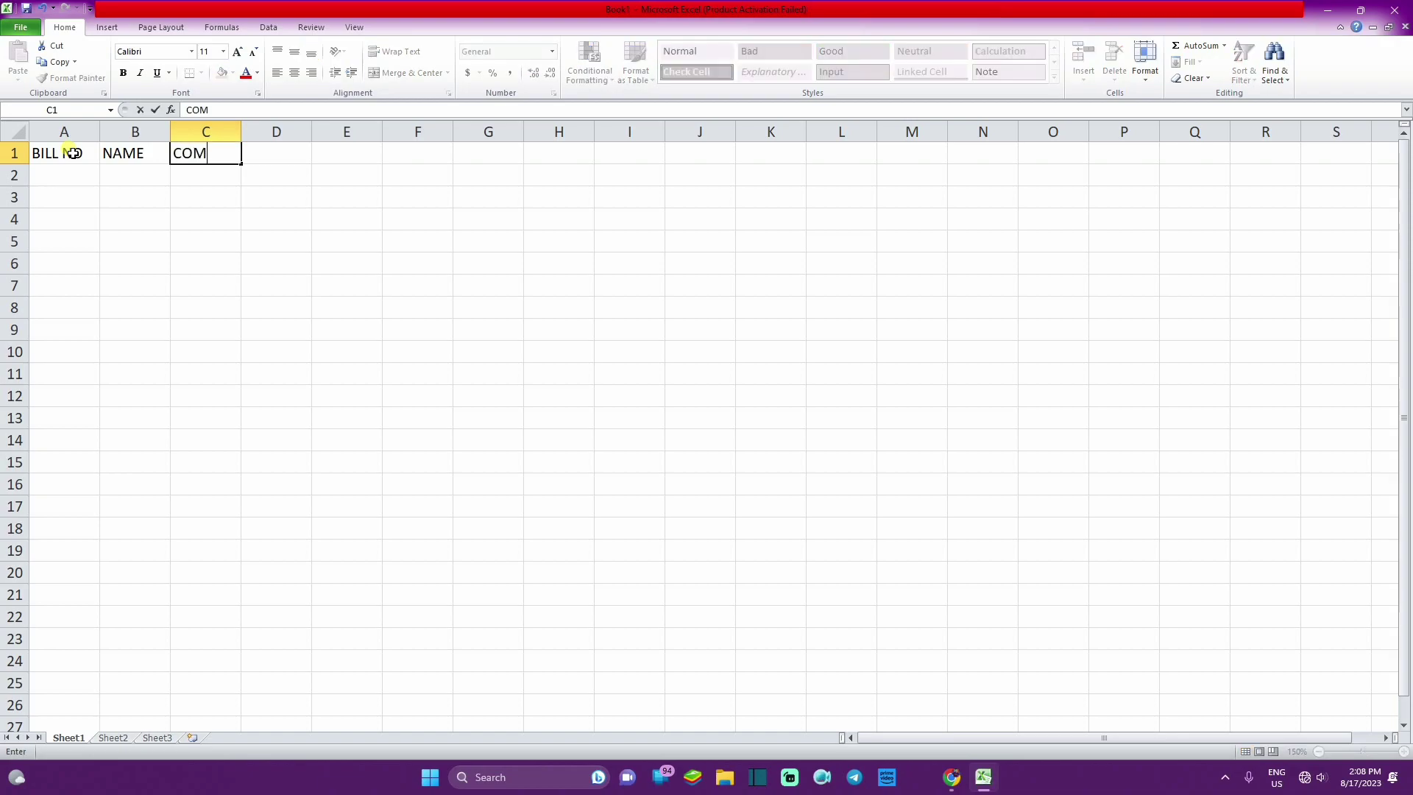
type("PUTER")
key("Tab")
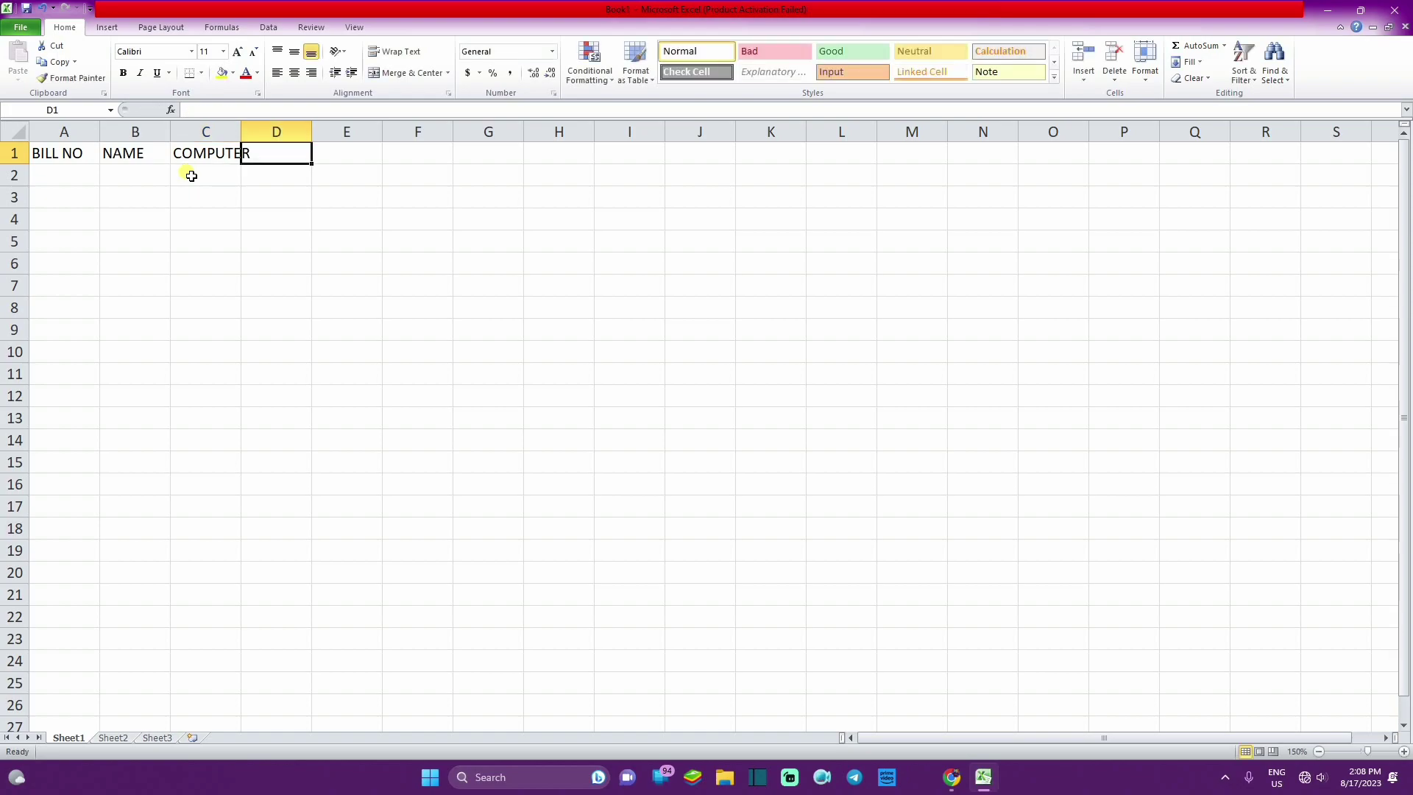
type("TV")
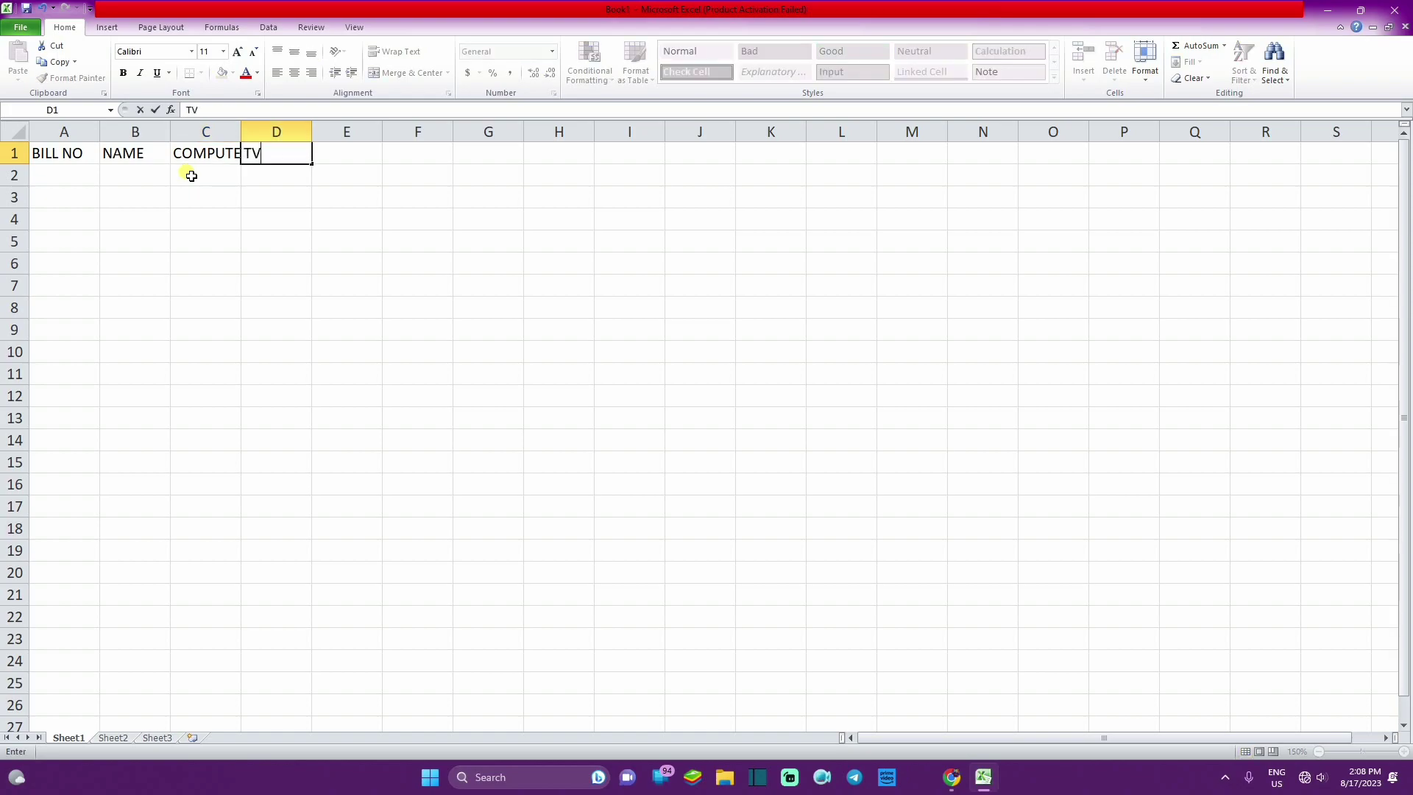
key("Tab")
type("R")
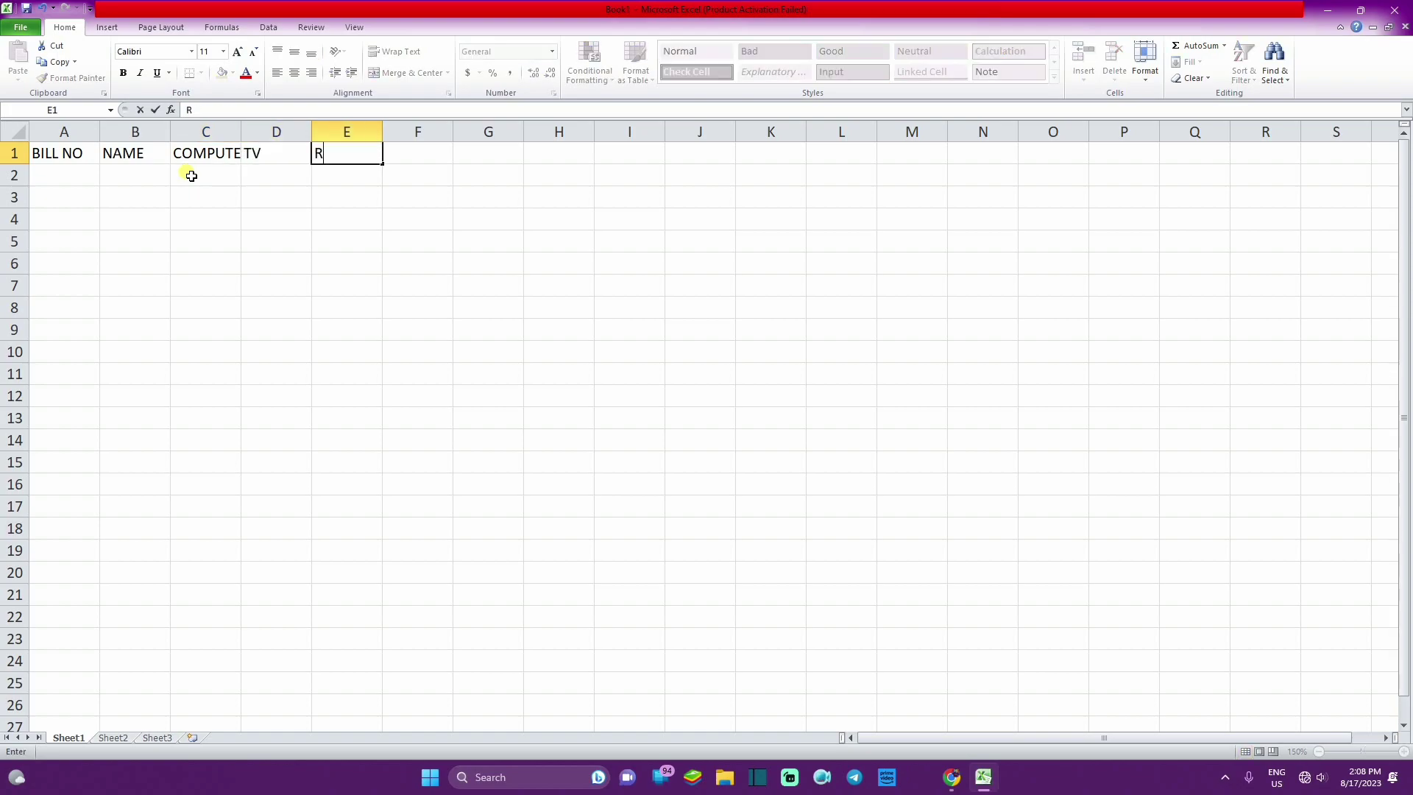
type("EFRIG")
type("RATOR")
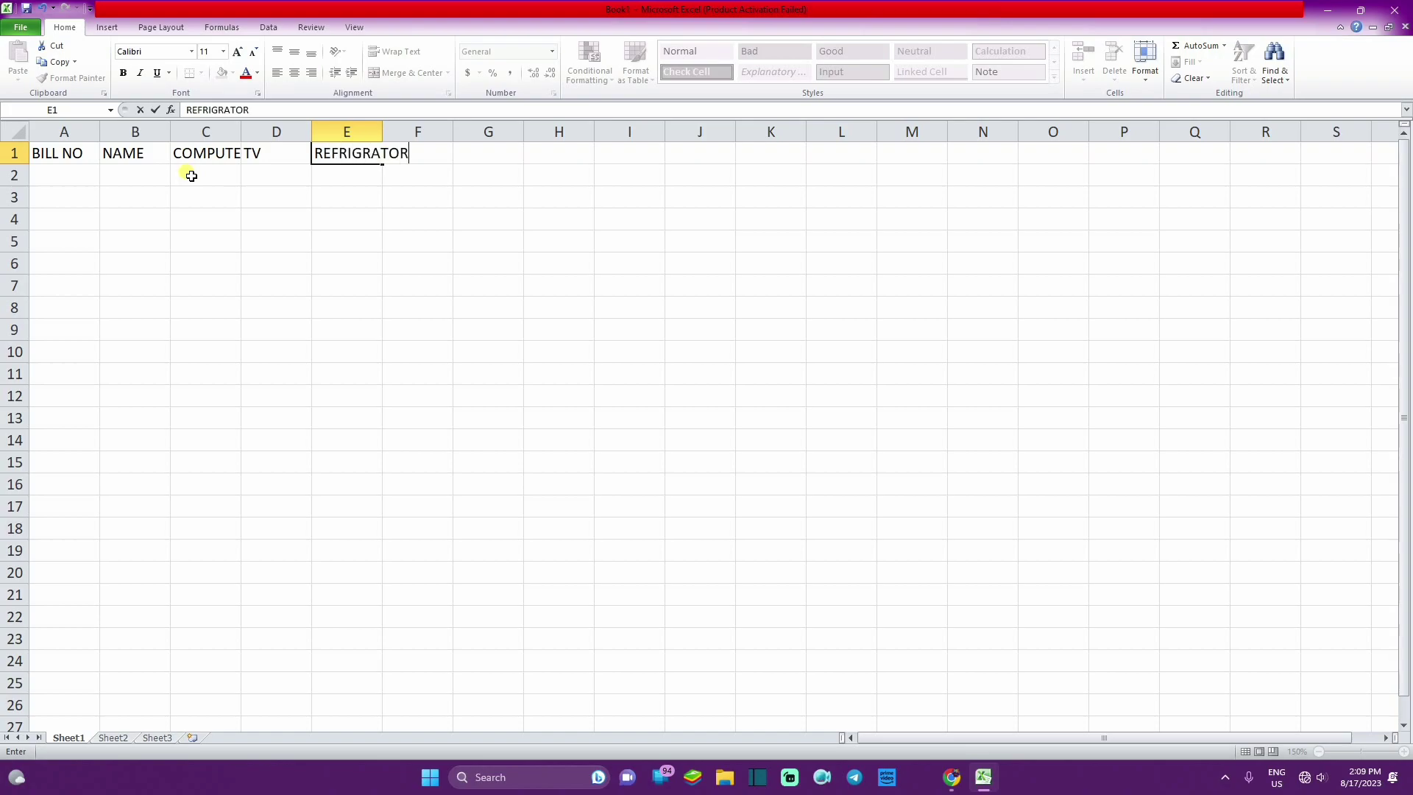
key("Tab")
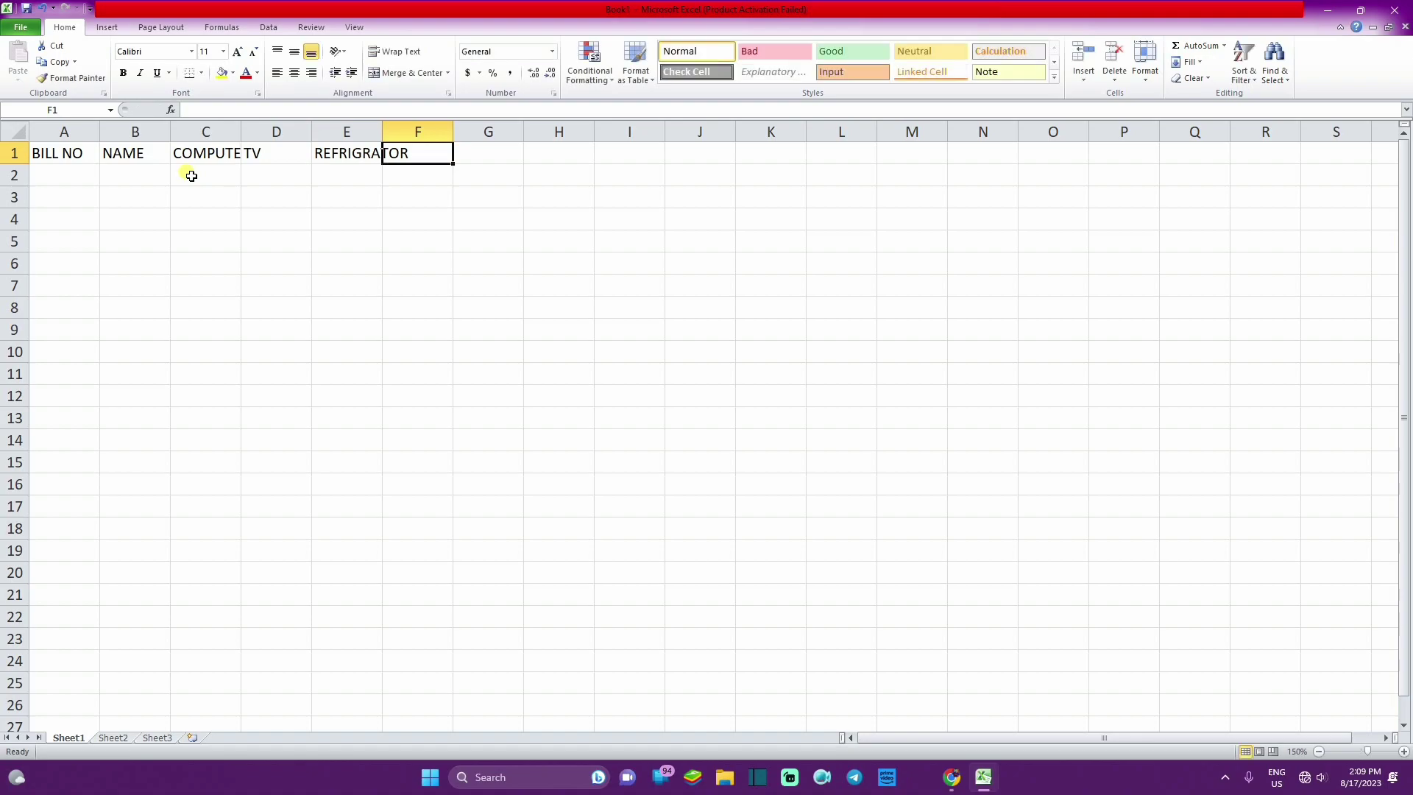
Add headings TOTAL, DISCOUNT, AFTER DISCOUNT, GST and PAID, fixing typos along the way
type("T")
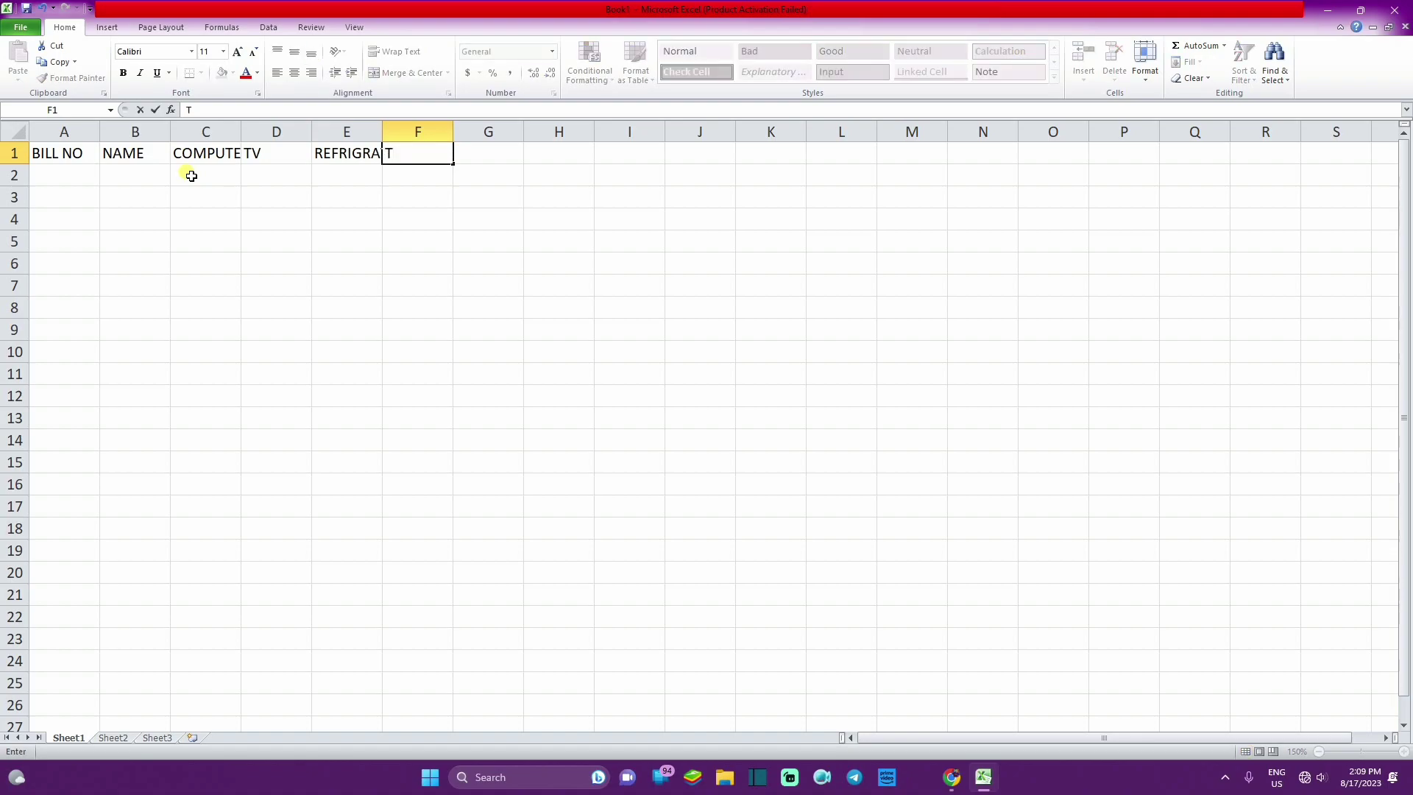
type("OTAL")
key("Tab")
type("DIS")
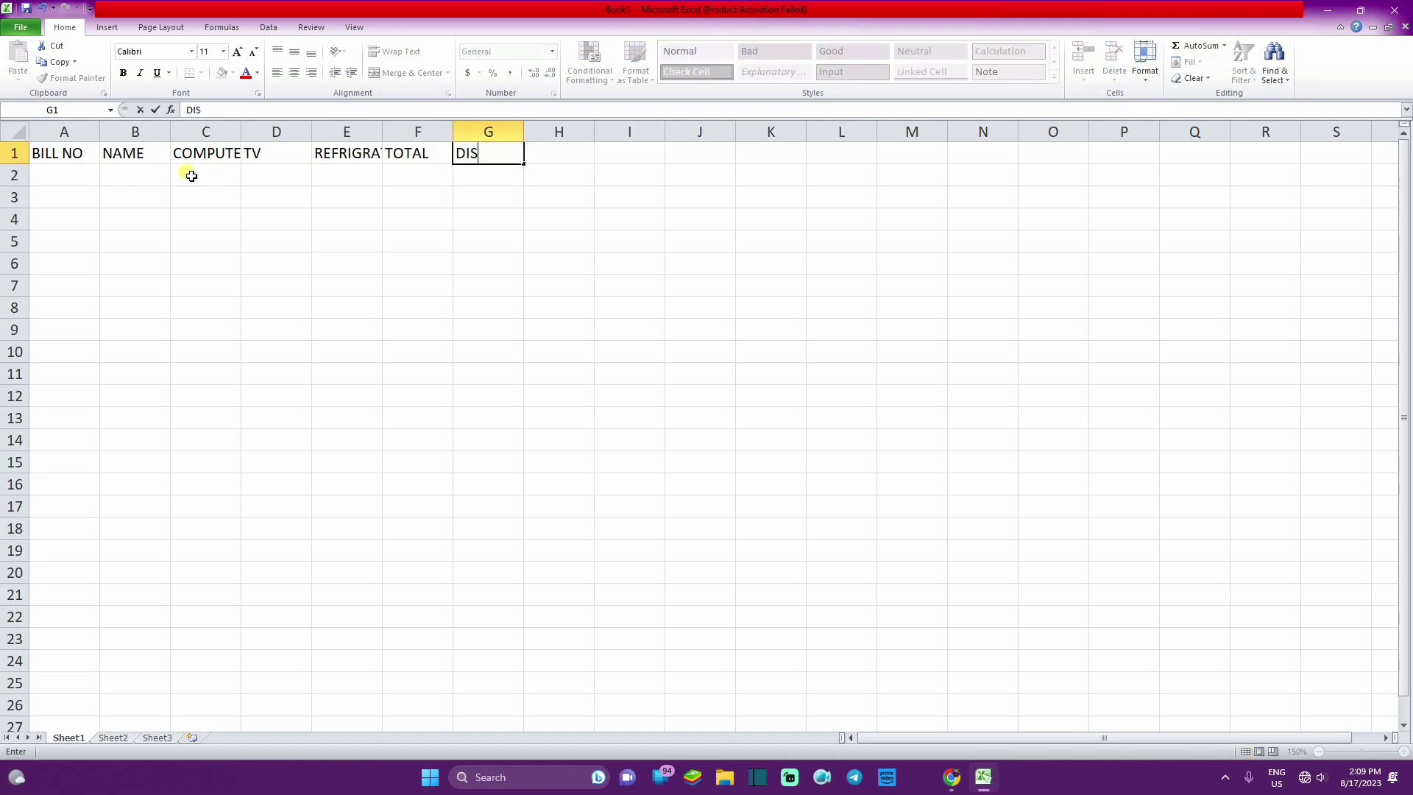
type("COUNT")
left_click(585, 163)
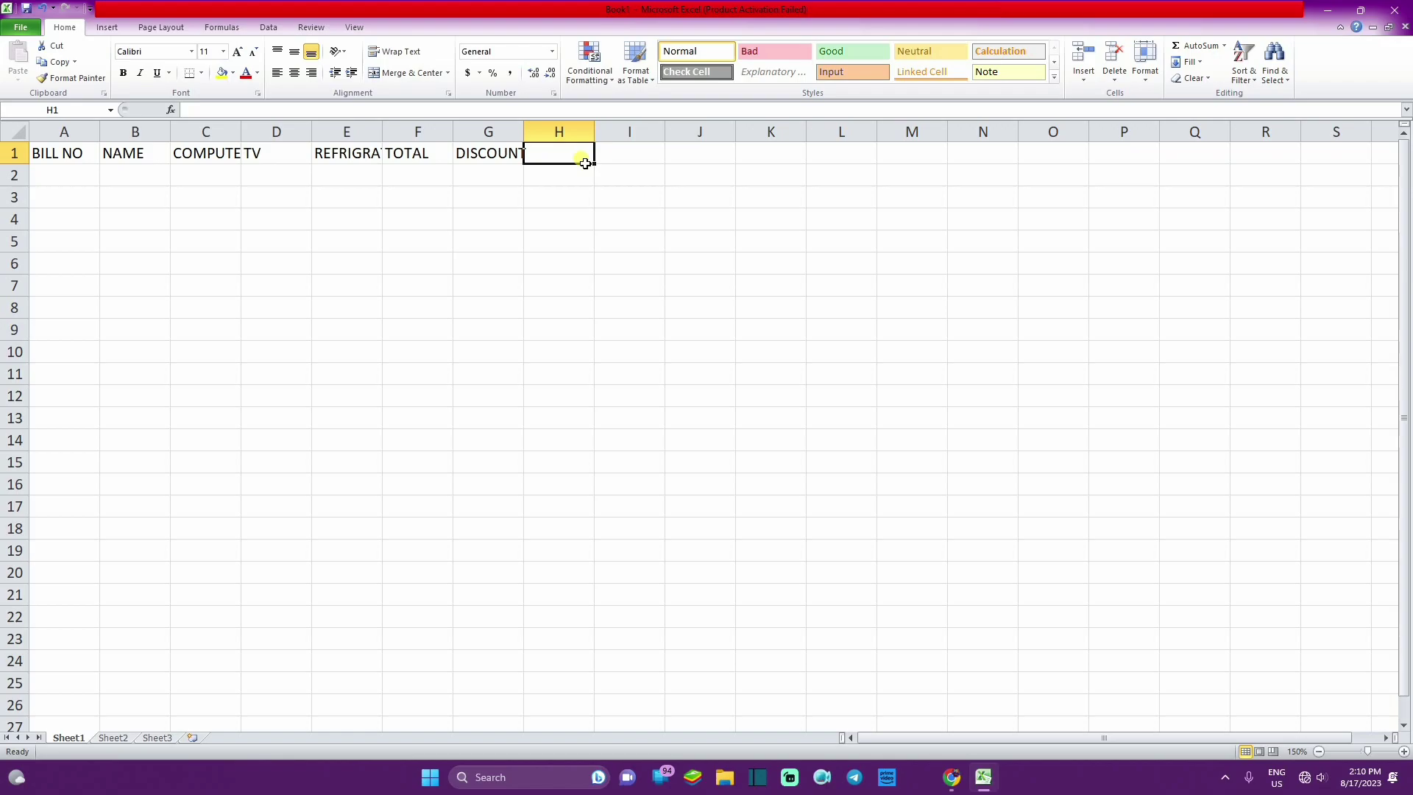
type("AFTE")
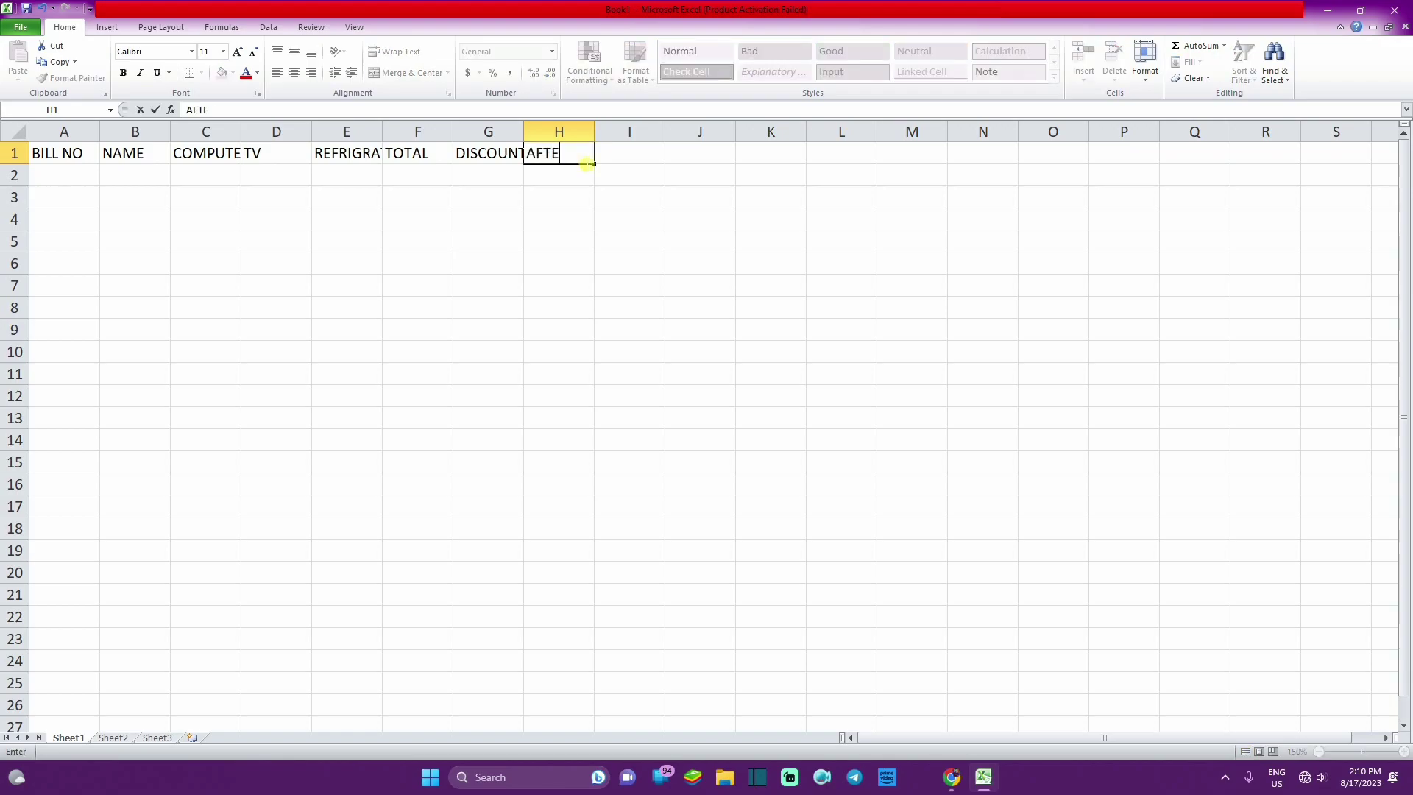
type("R D")
type("ISCO")
type("UNY")
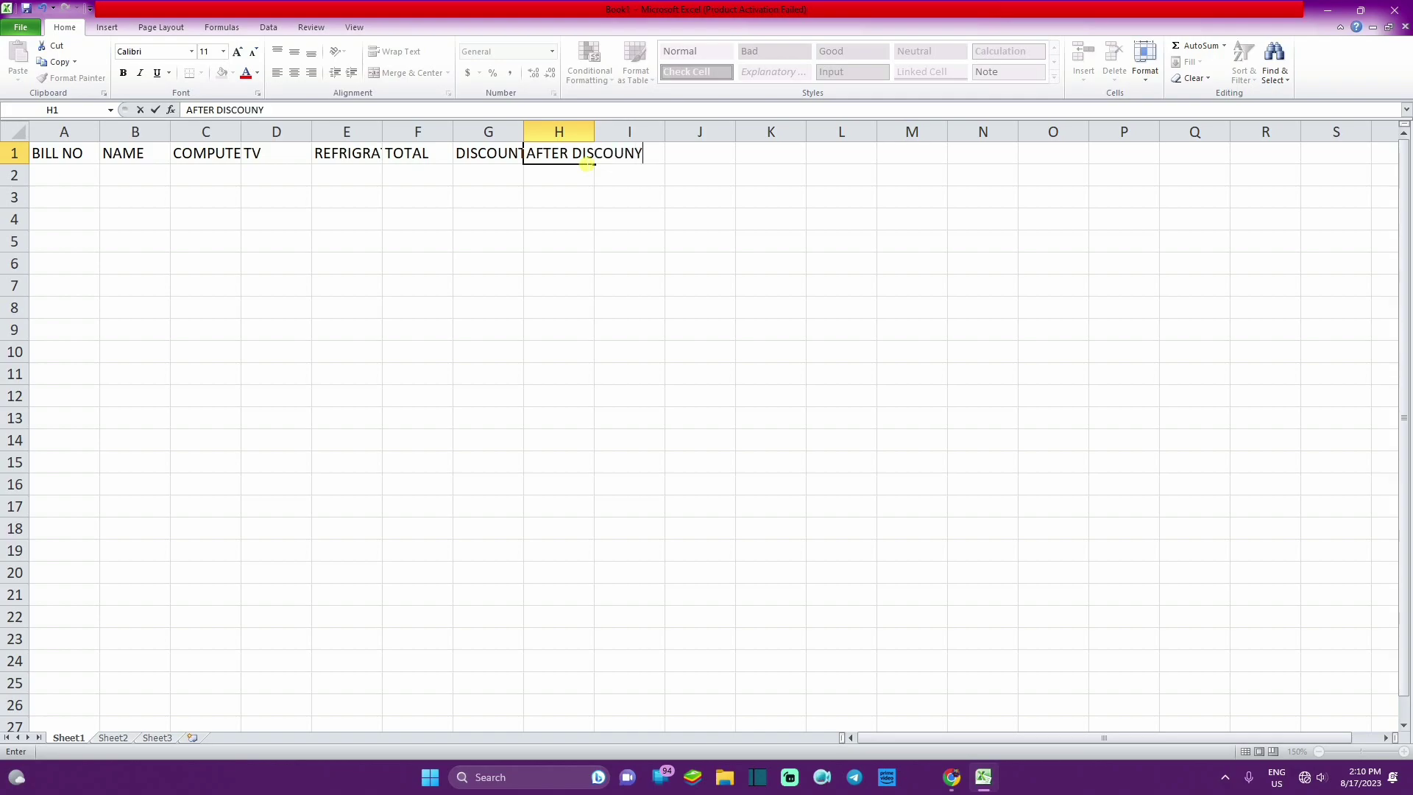
key("BackSpace")
type("T")
key("Tab")
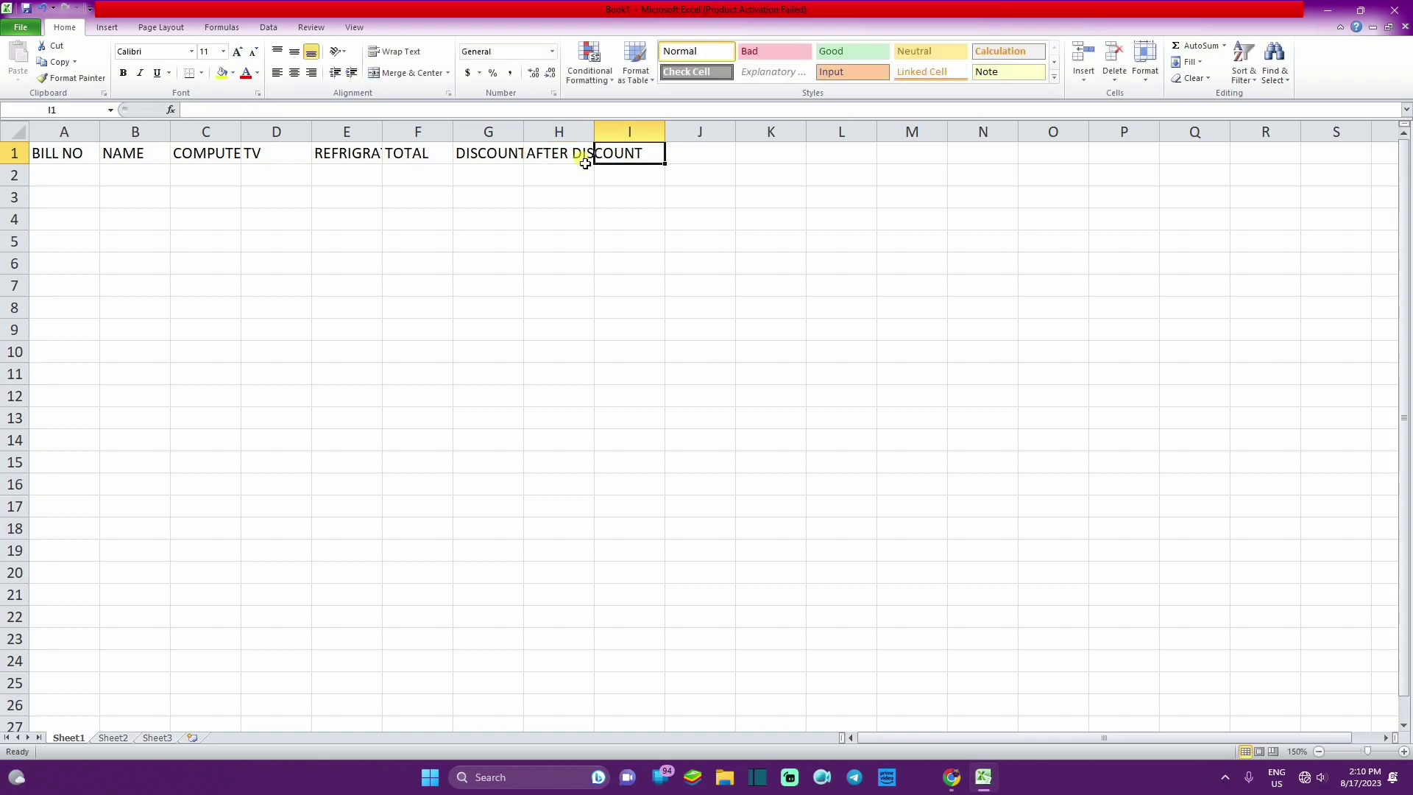
type("GD")
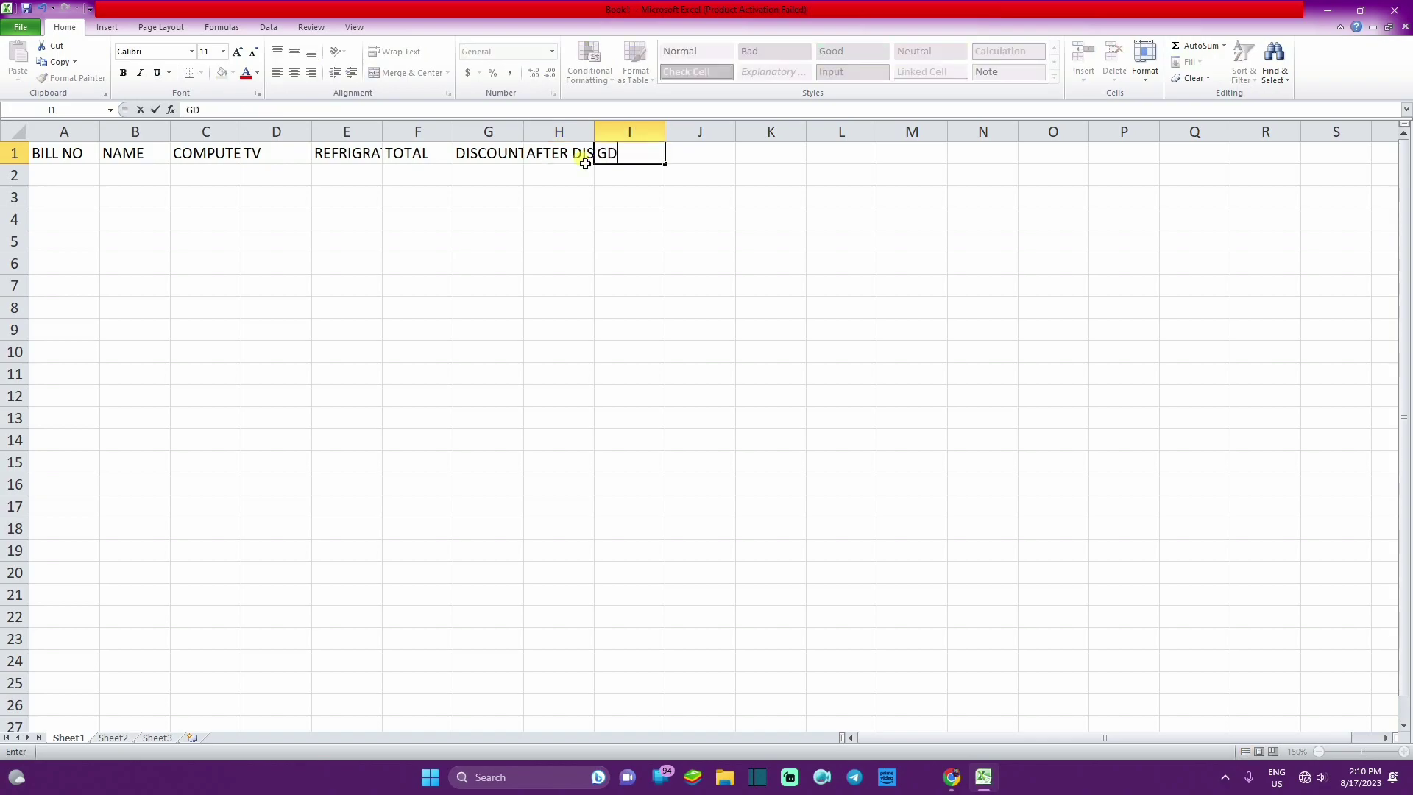
key("BackSpace")
type("ST")
key("Tab")
type("PA")
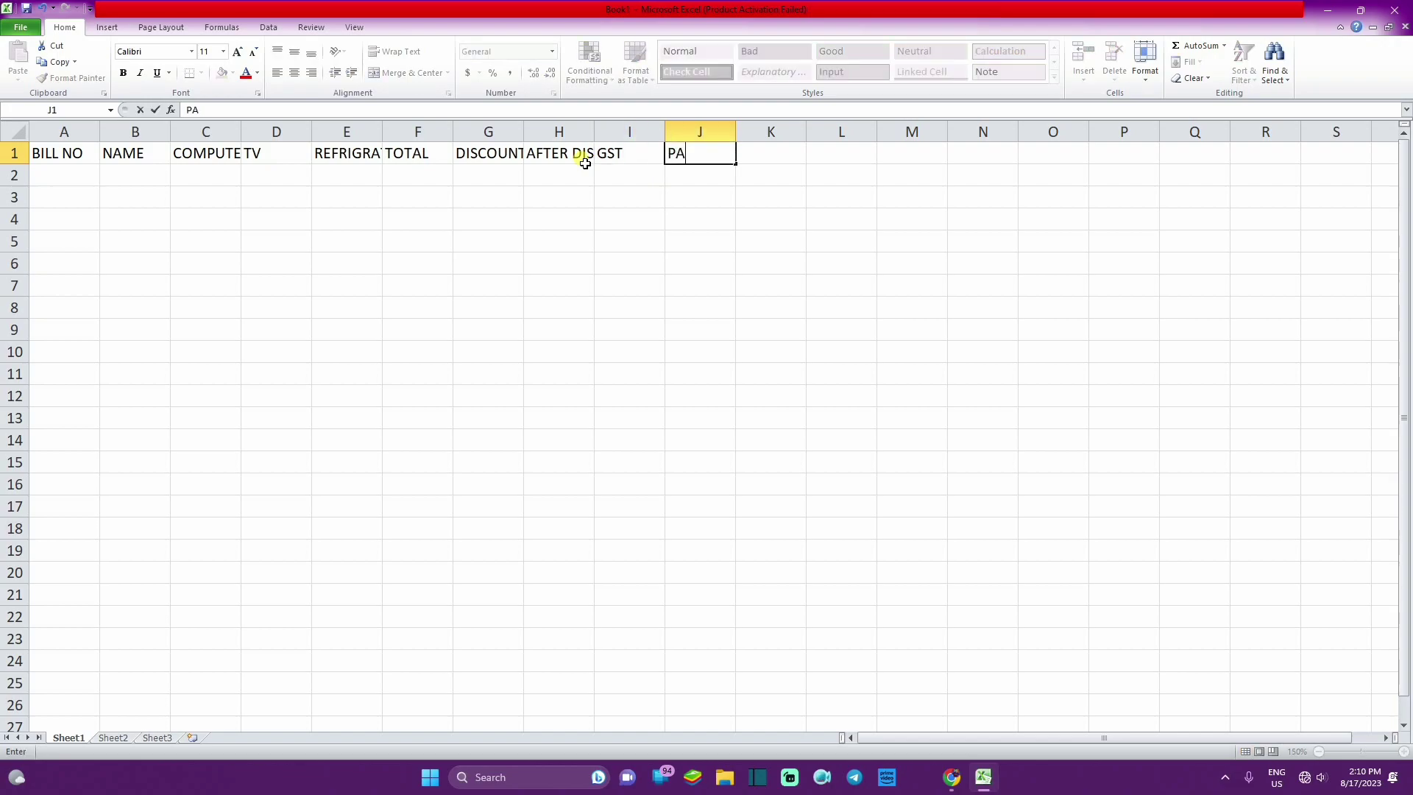
type("ID")
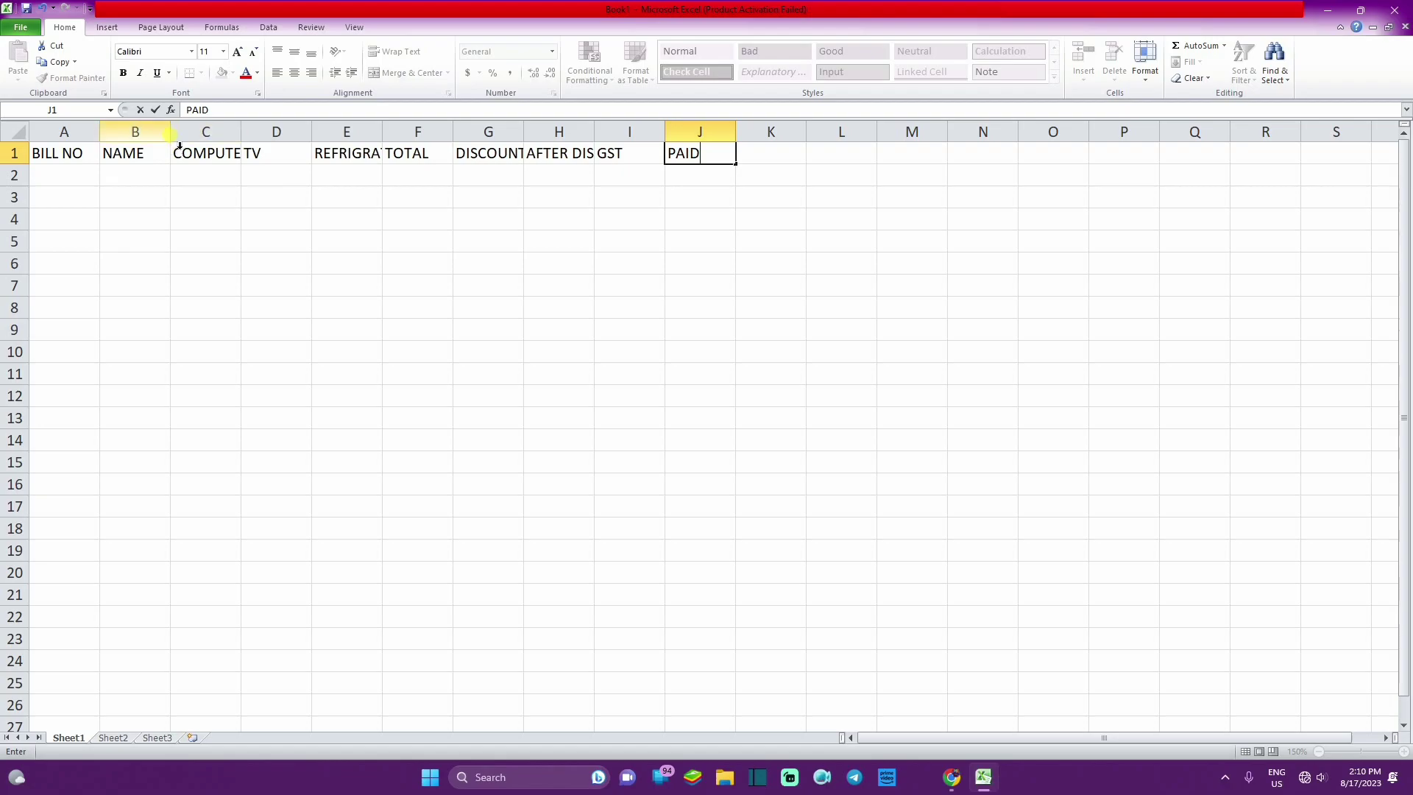
Narrow the NAME and TV columns, AutoFit GST and PAID, then go to A2
left_click(134, 133)
left_click_drag(170, 132, 149, 132)
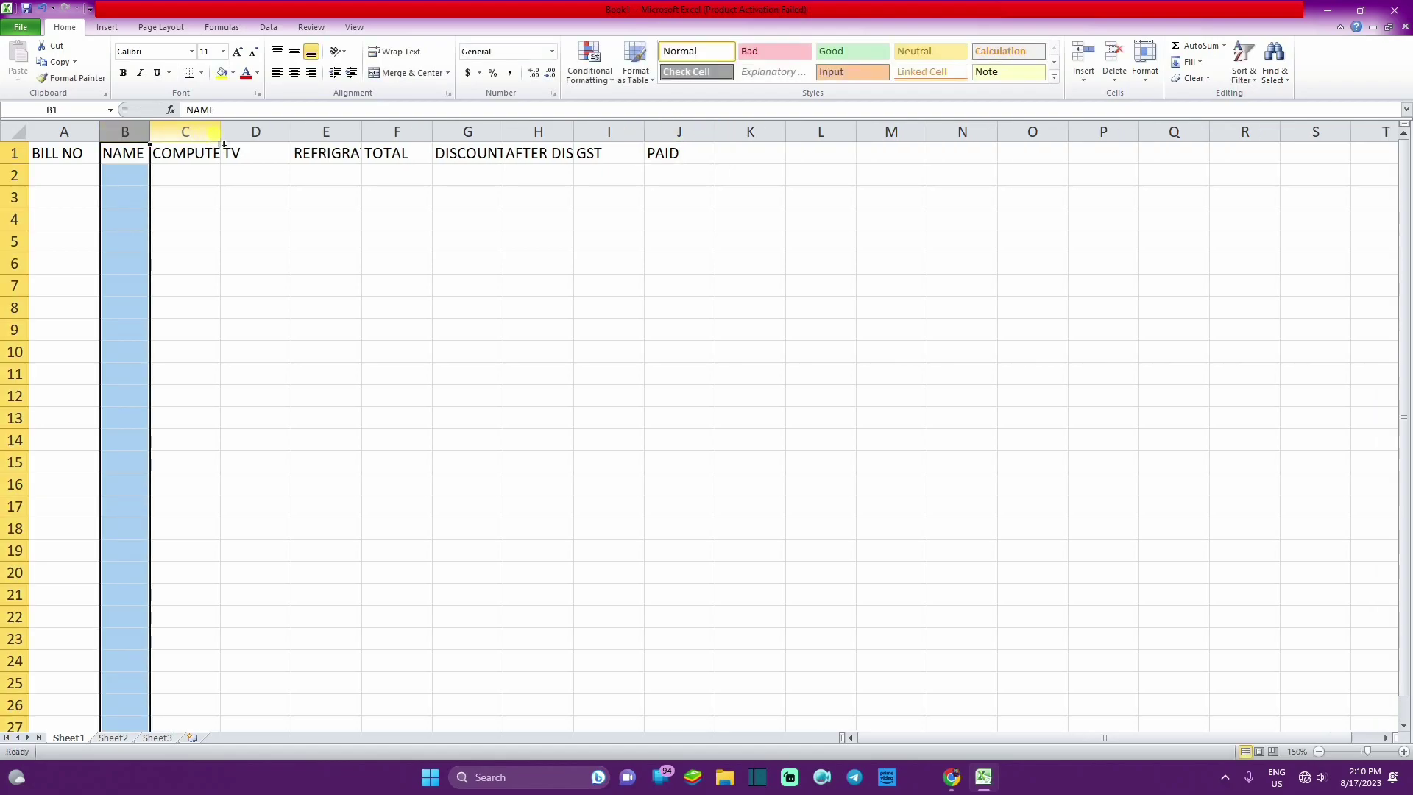
left_click(191, 132)
mouse_move(292, 137)
left_mouse_down()
mouse_move(247, 137)
mouse_move(605, 137)
left_mouse_up()
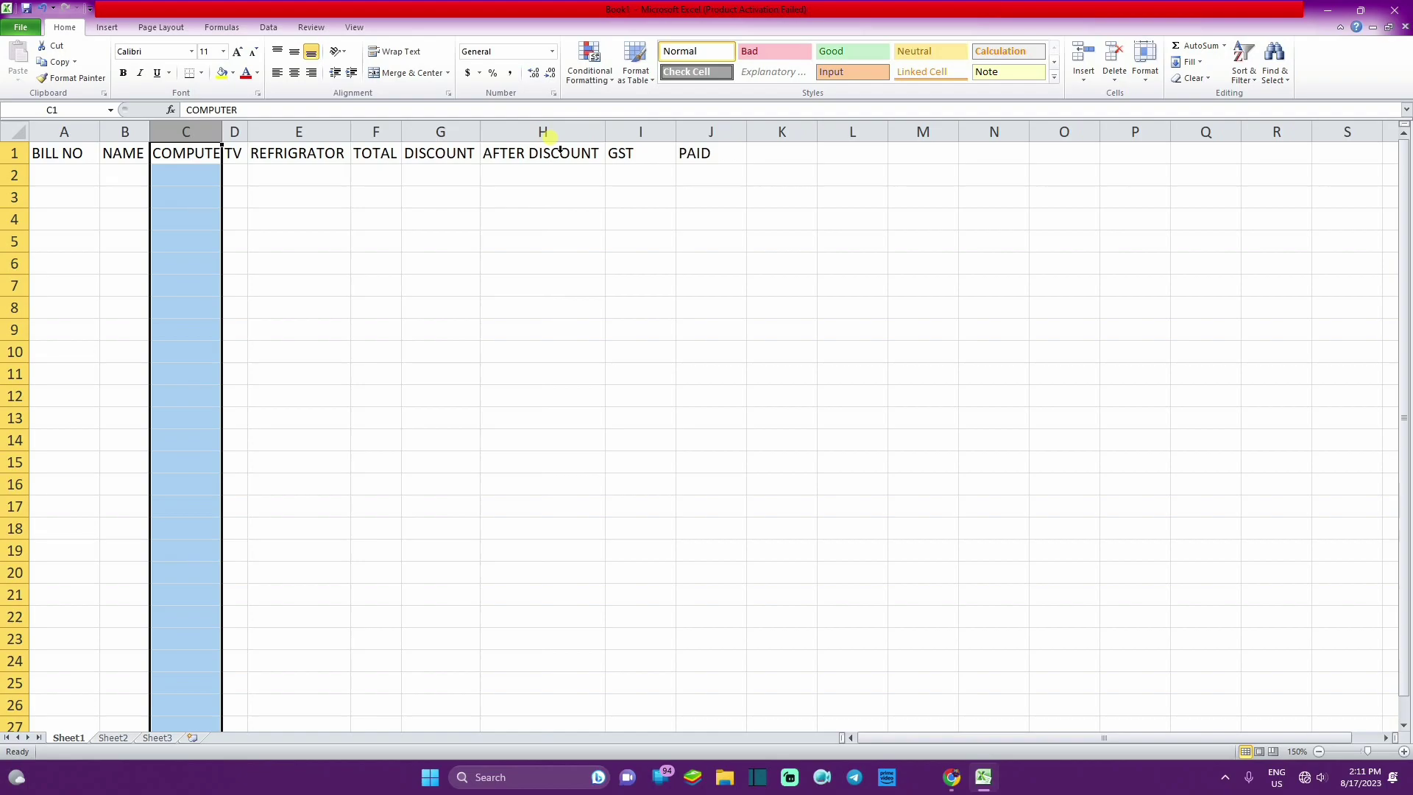
double_click(674, 137)
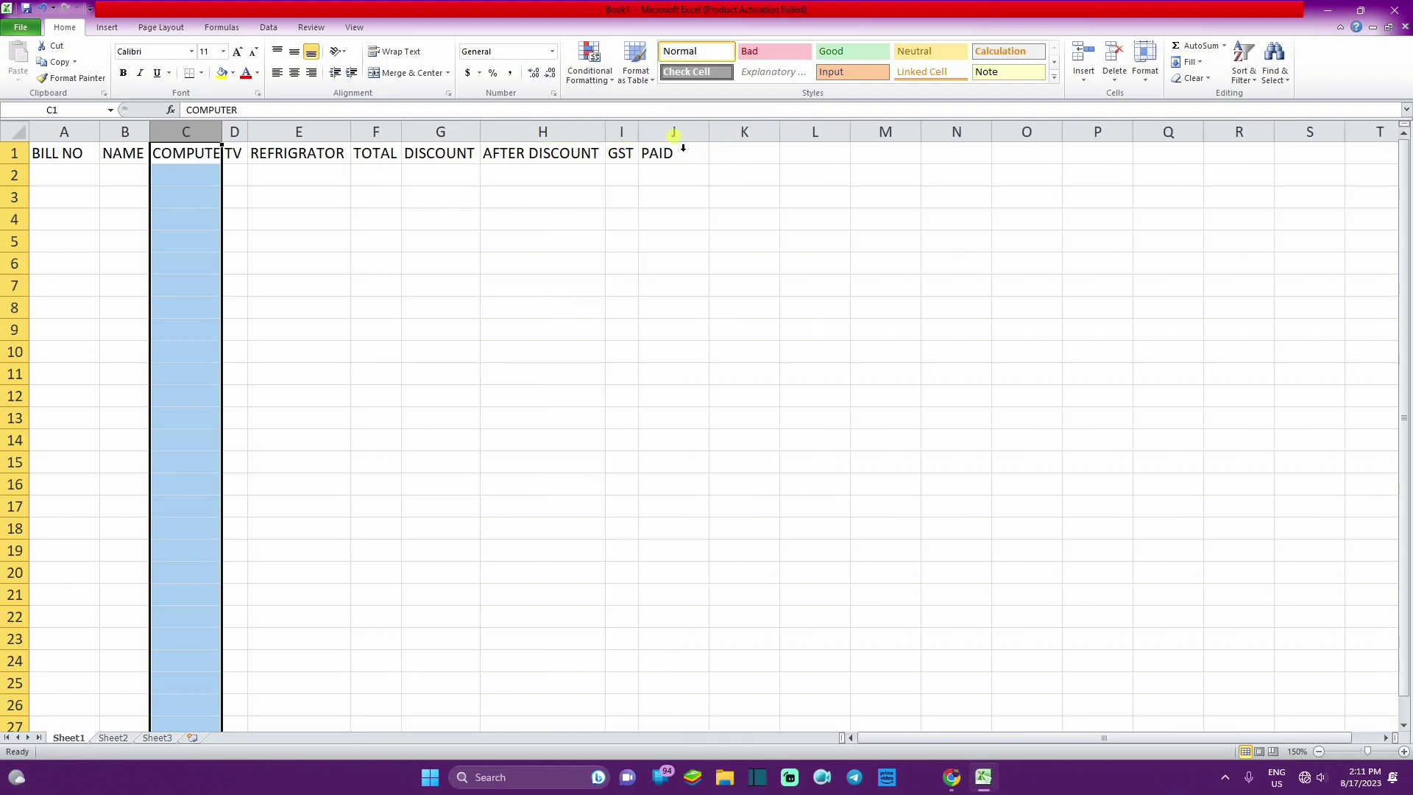
double_click(711, 137)
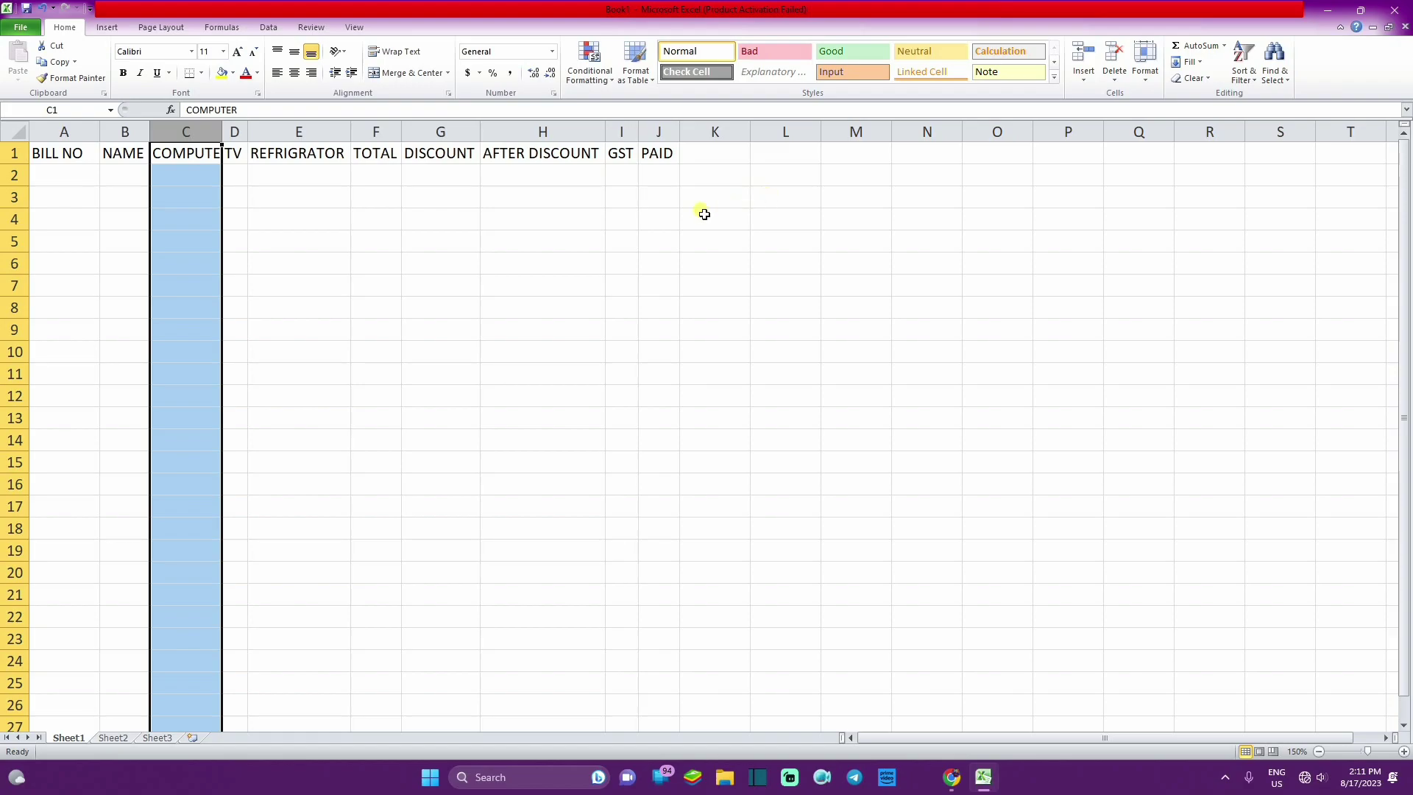
left_click(241, 198)
left_click(312, 182)
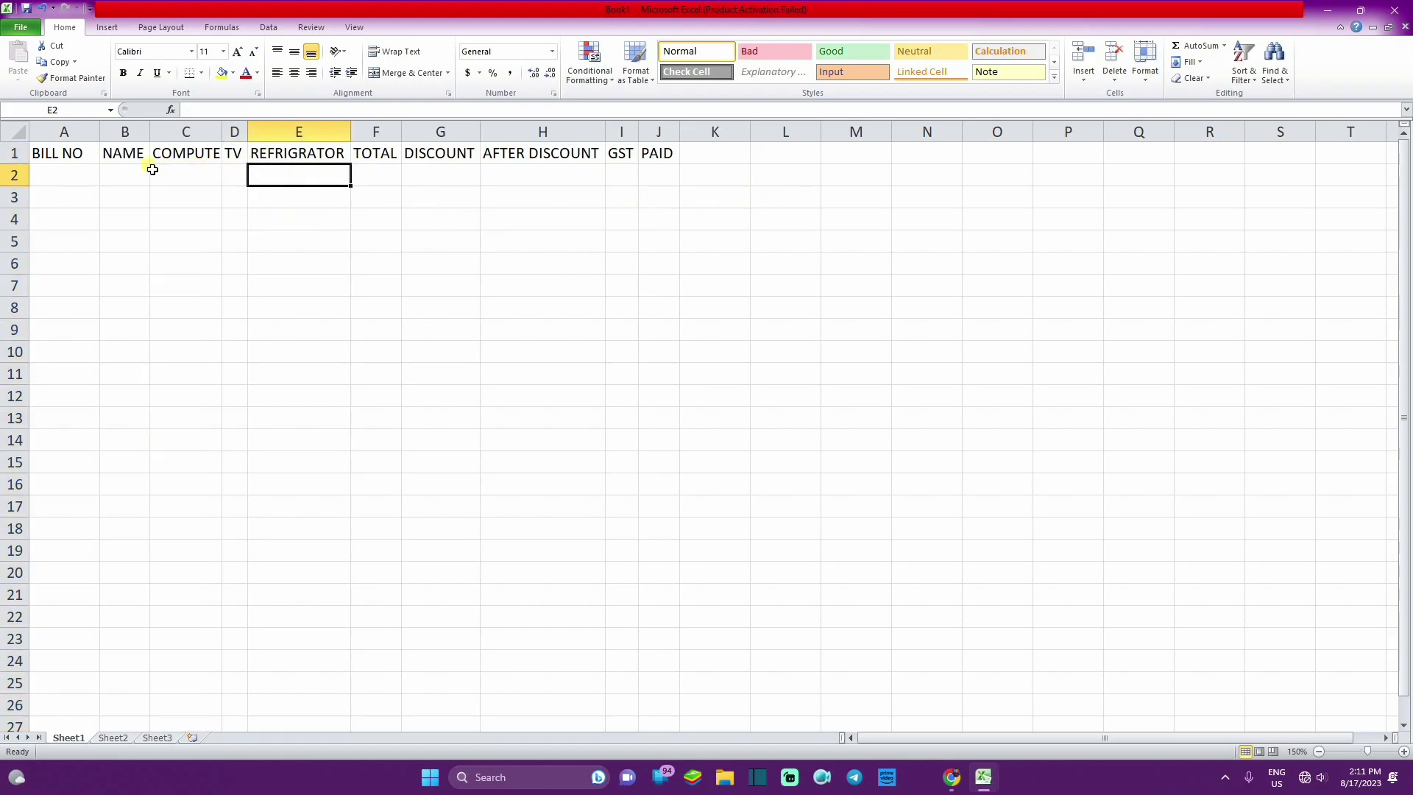
left_click(84, 181)
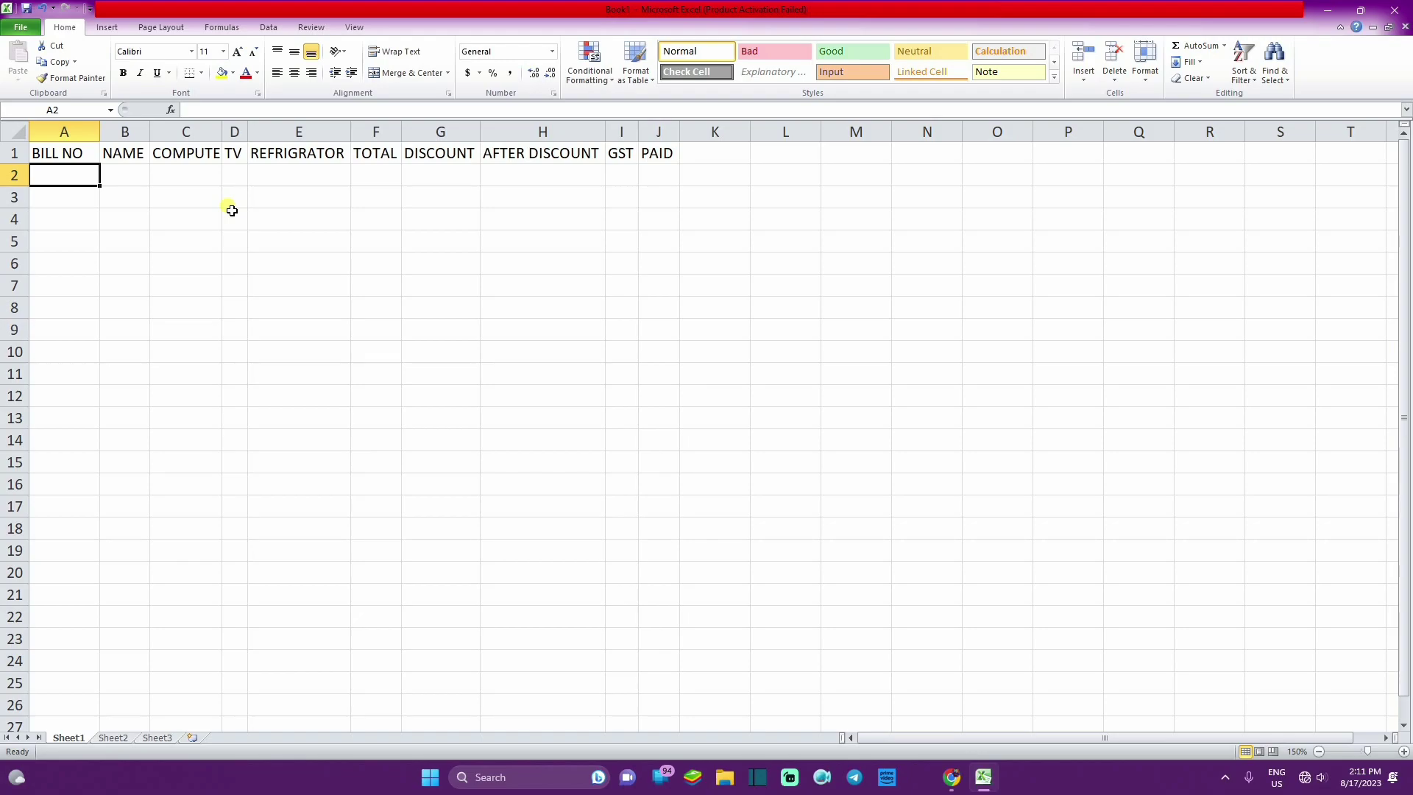
Enter bill 102 with the customer name and amounts 15000, 10000, 12000 in A2:E2
type("102")
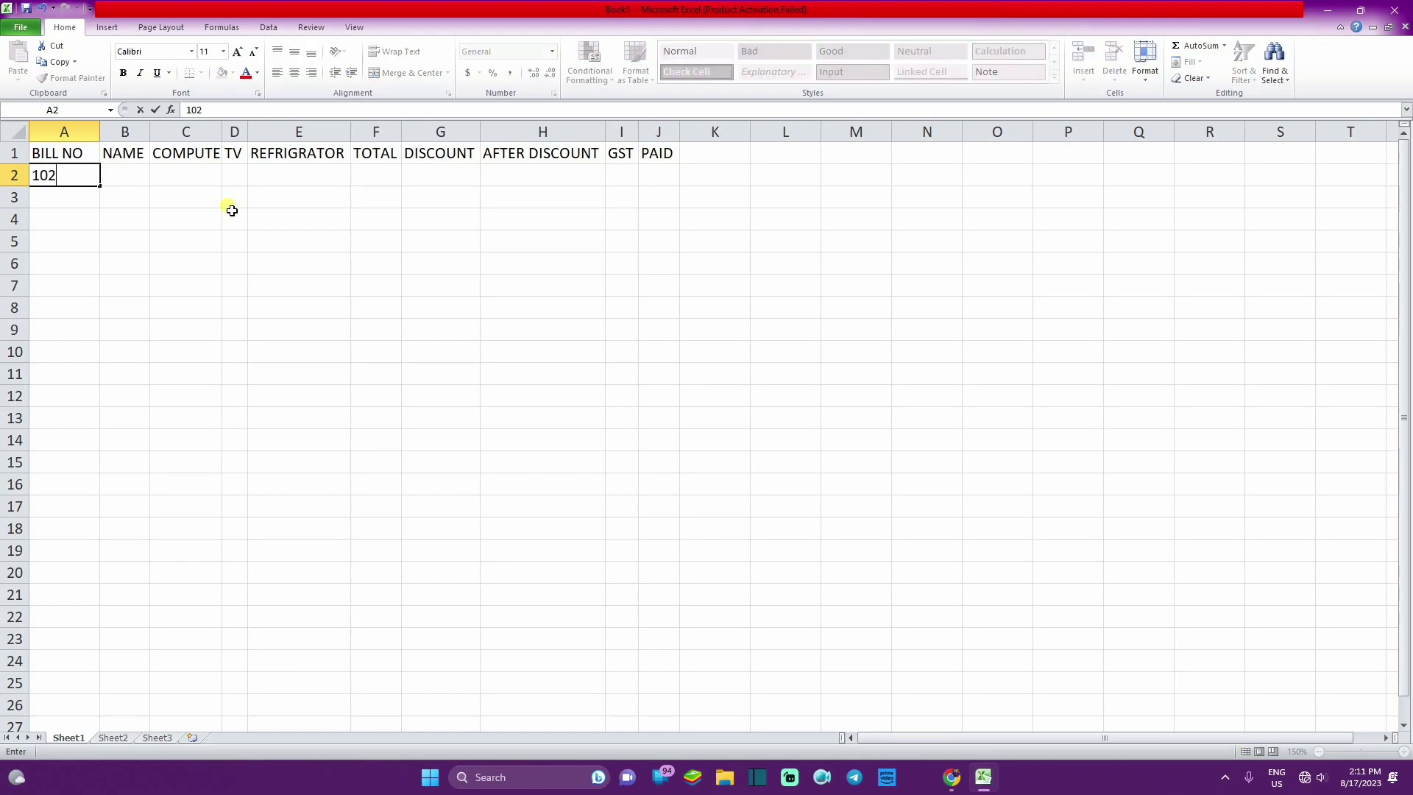
left_click(142, 179)
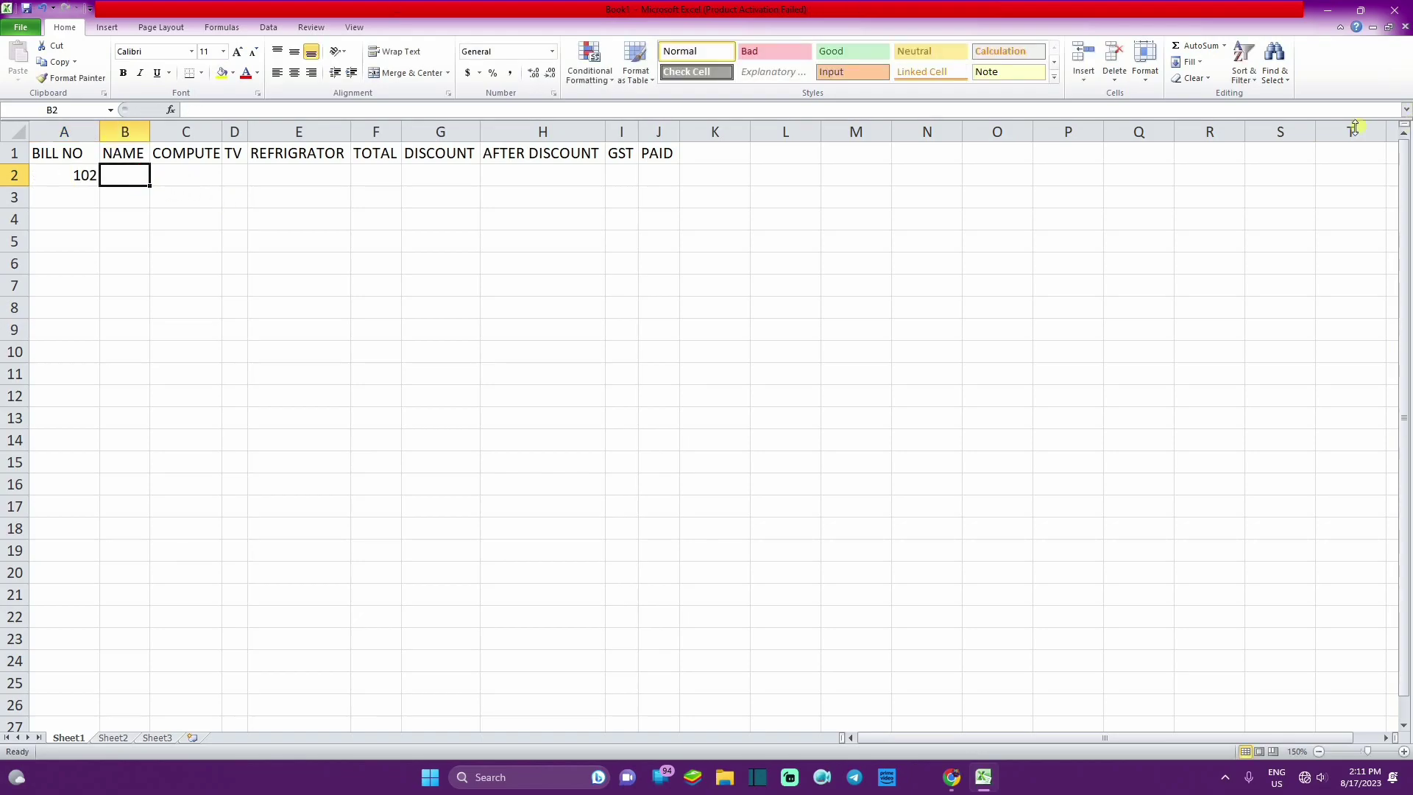
type("A")
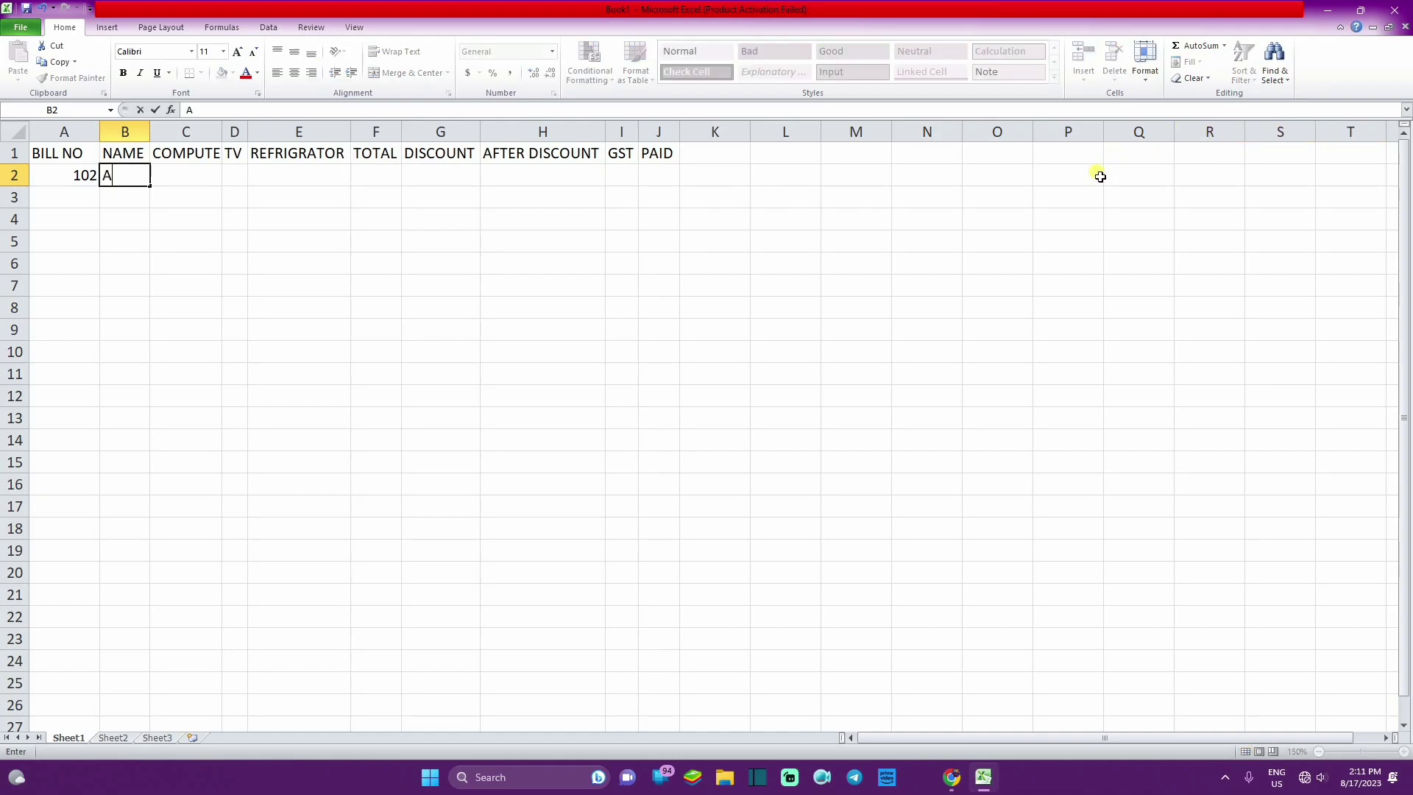
type("SHU")
left_click(201, 181)
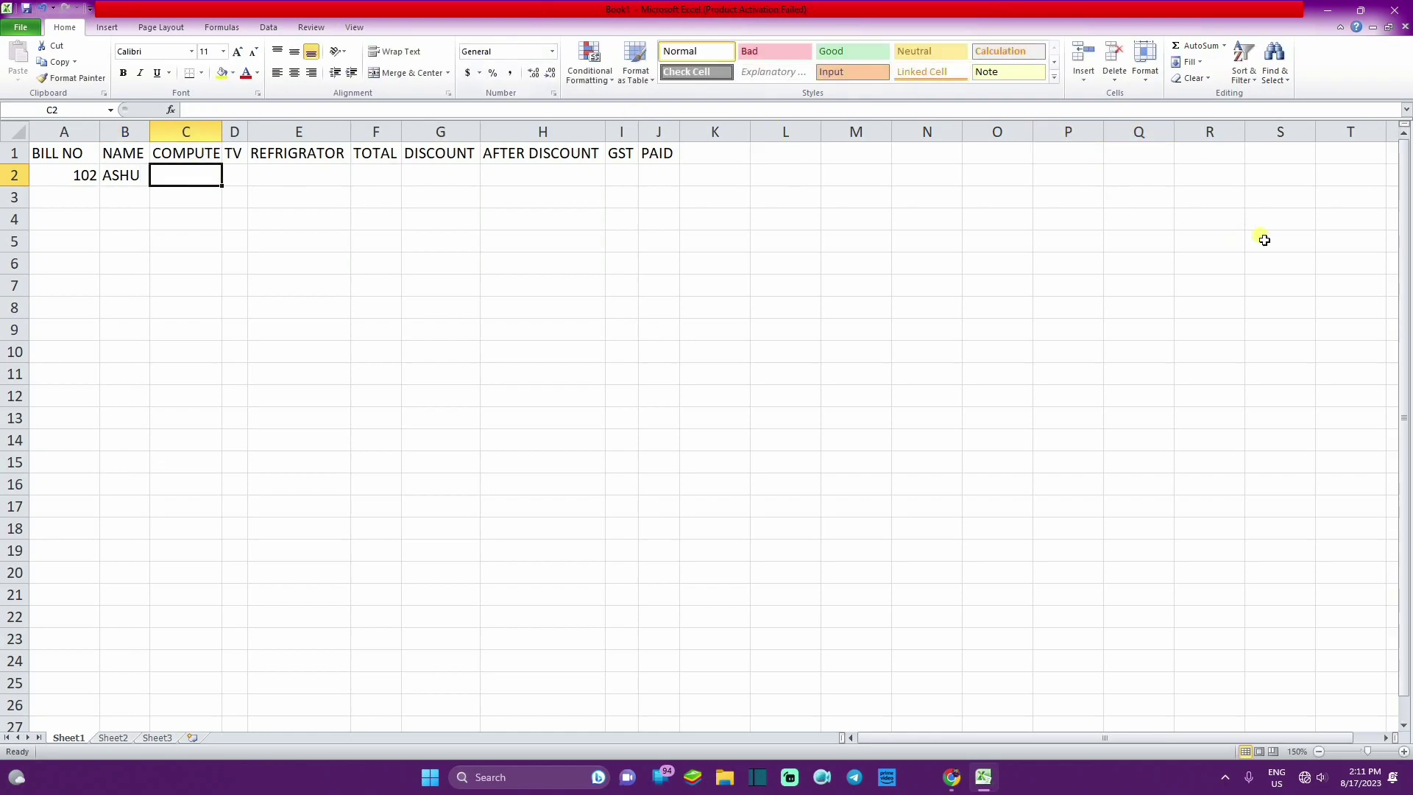
type("150")
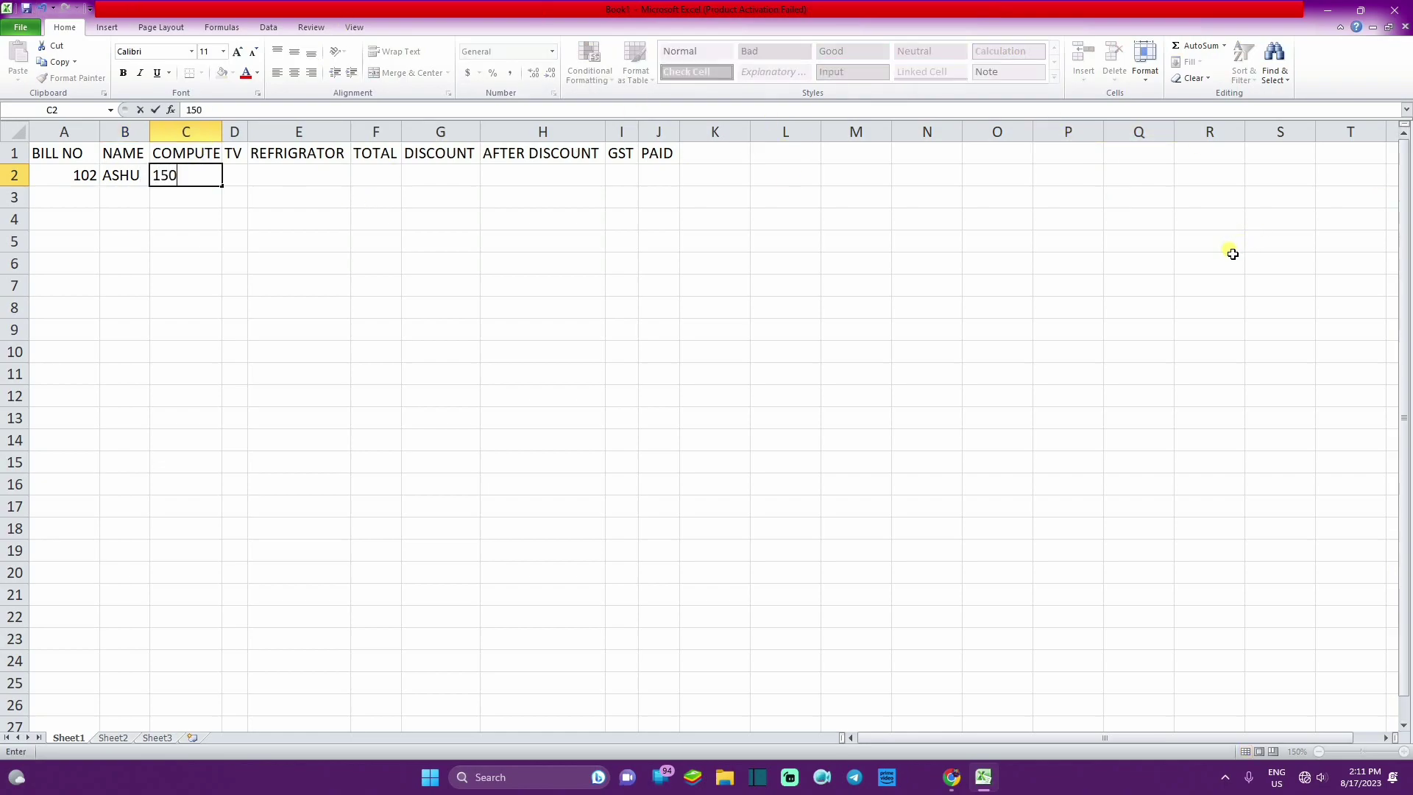
type("00")
left_click(236, 181)
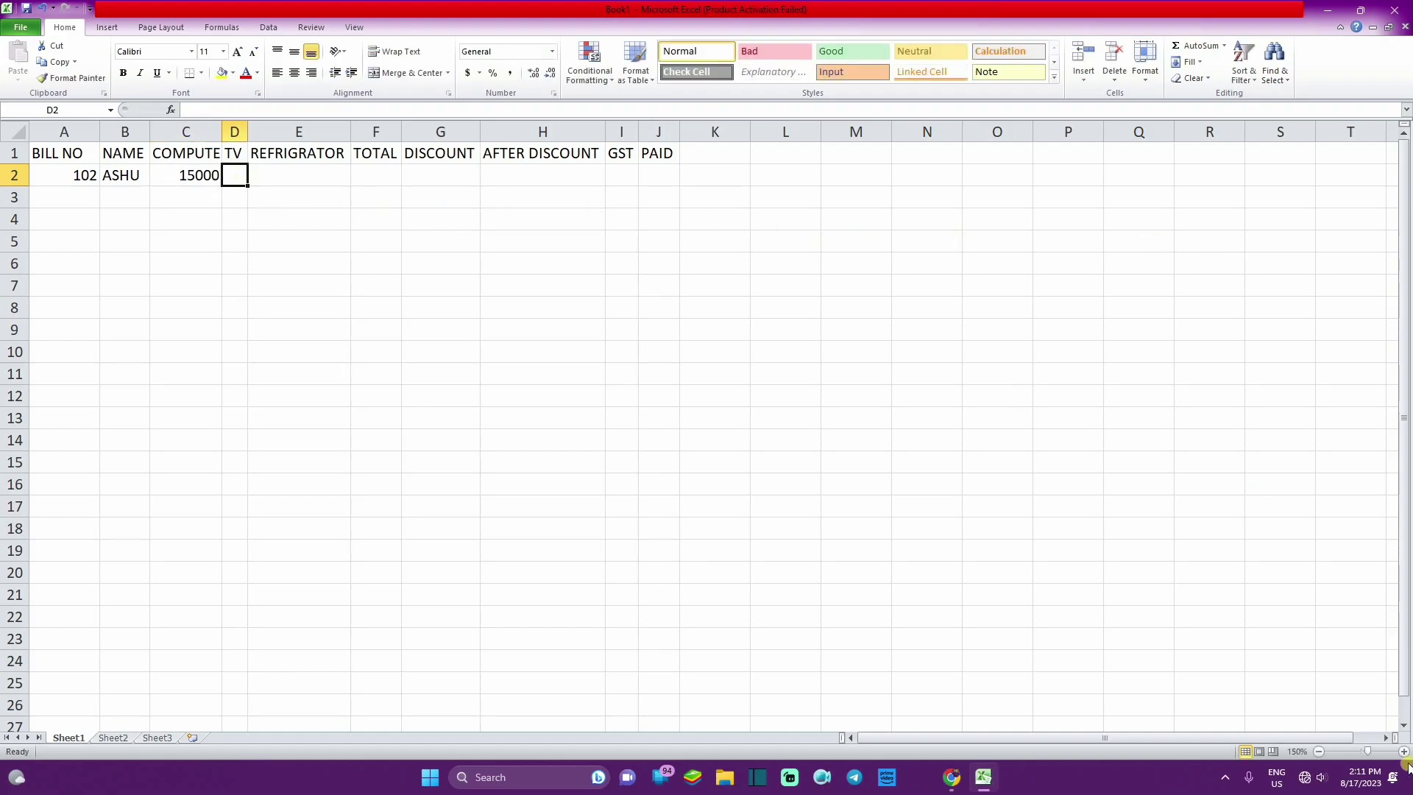
type("10000")
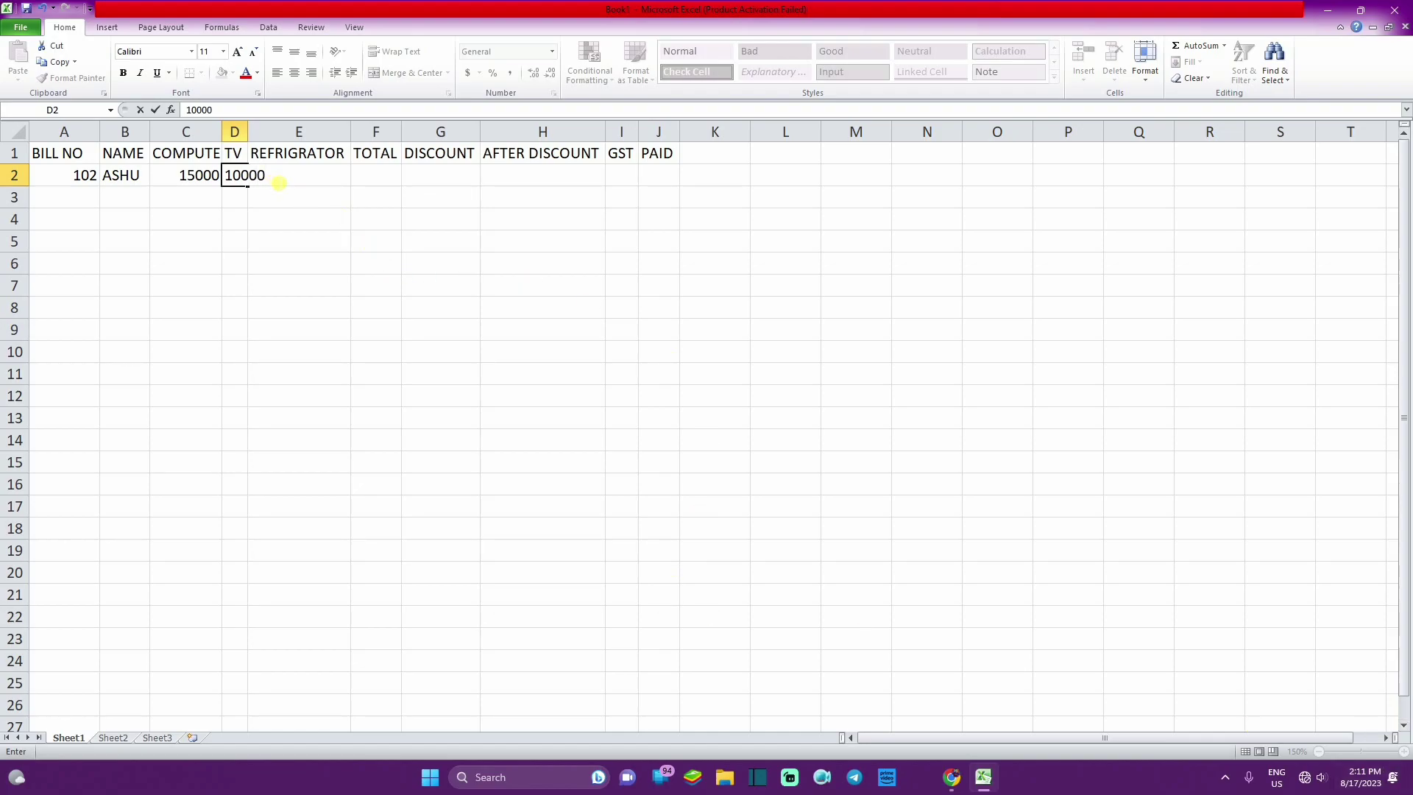
left_click(314, 214)
left_click(320, 177)
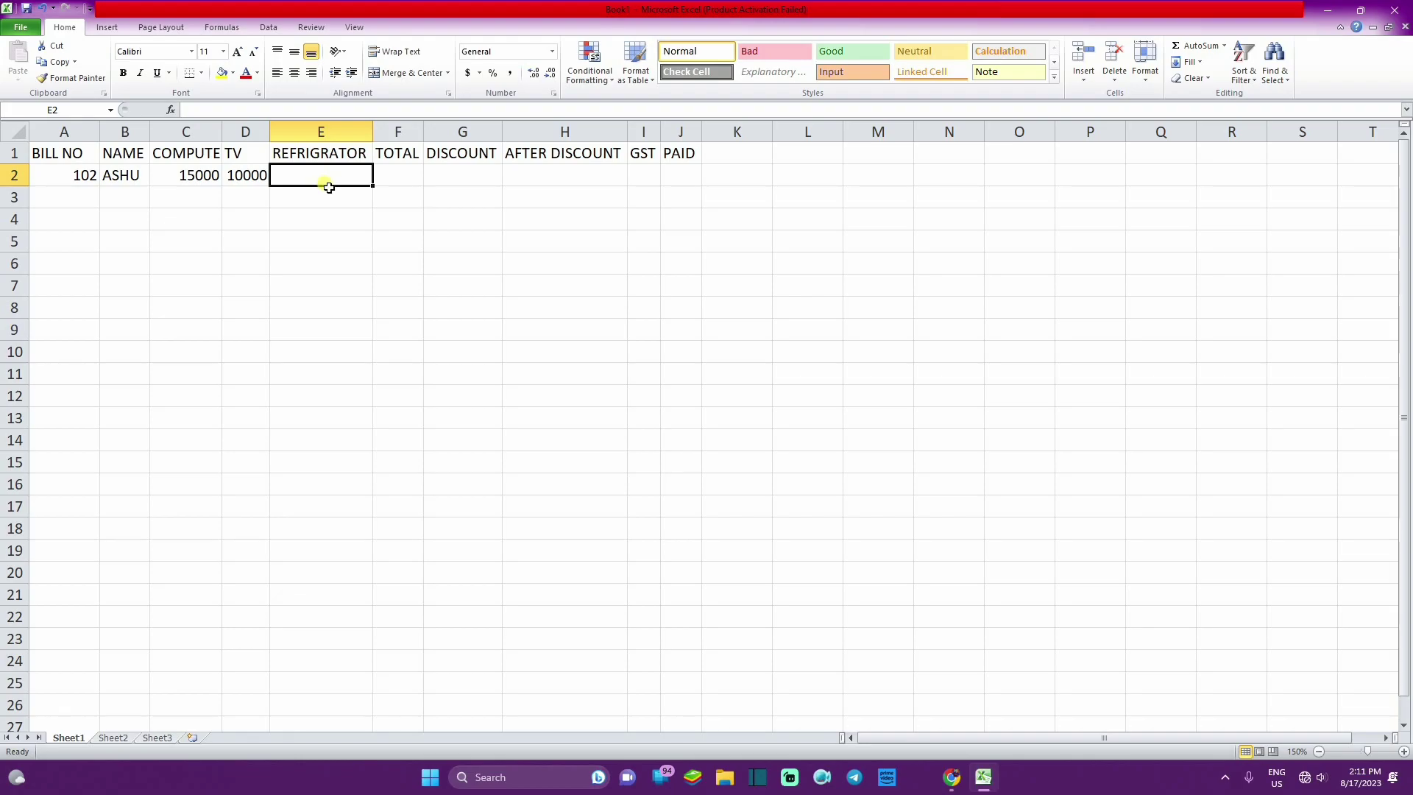
type("1")
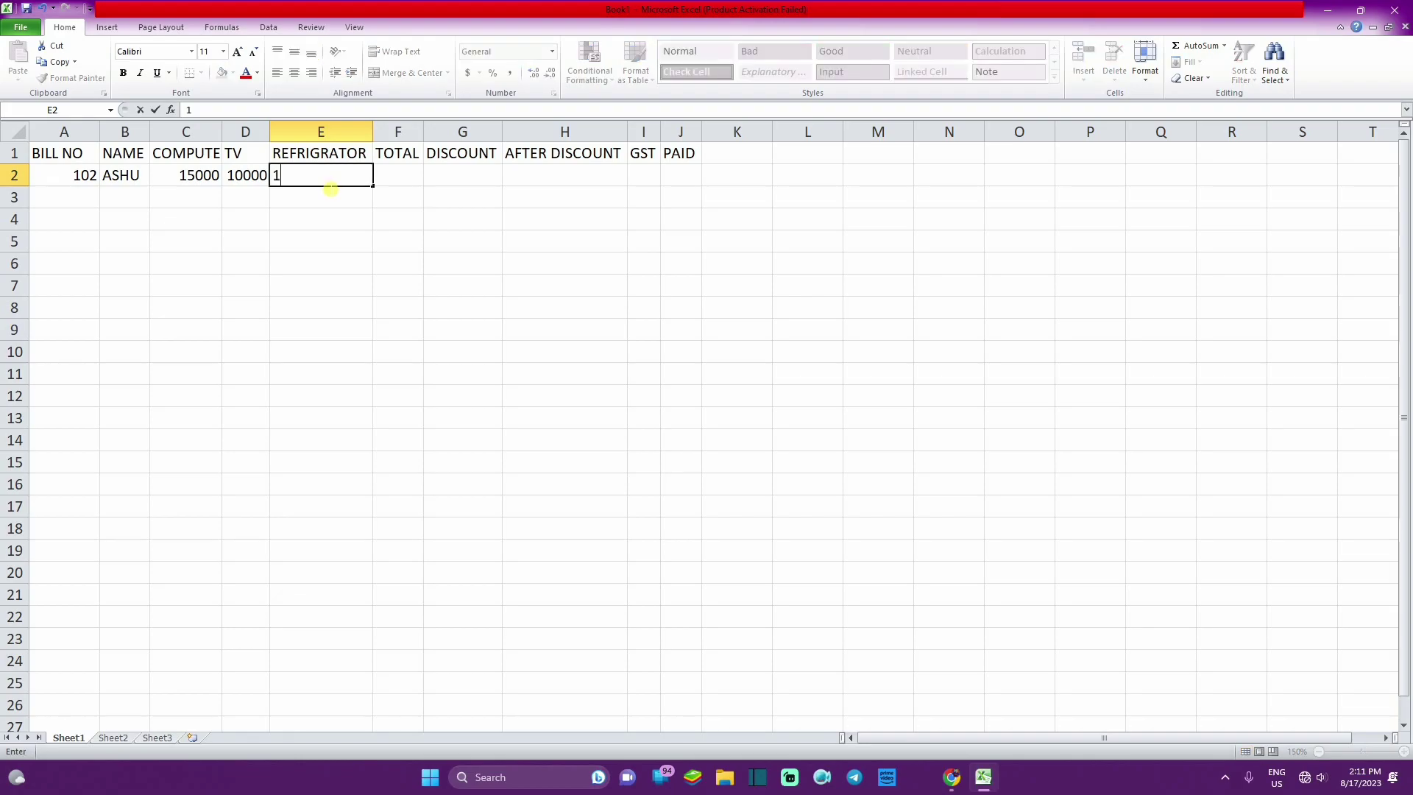
type("2000")
left_click(397, 172)
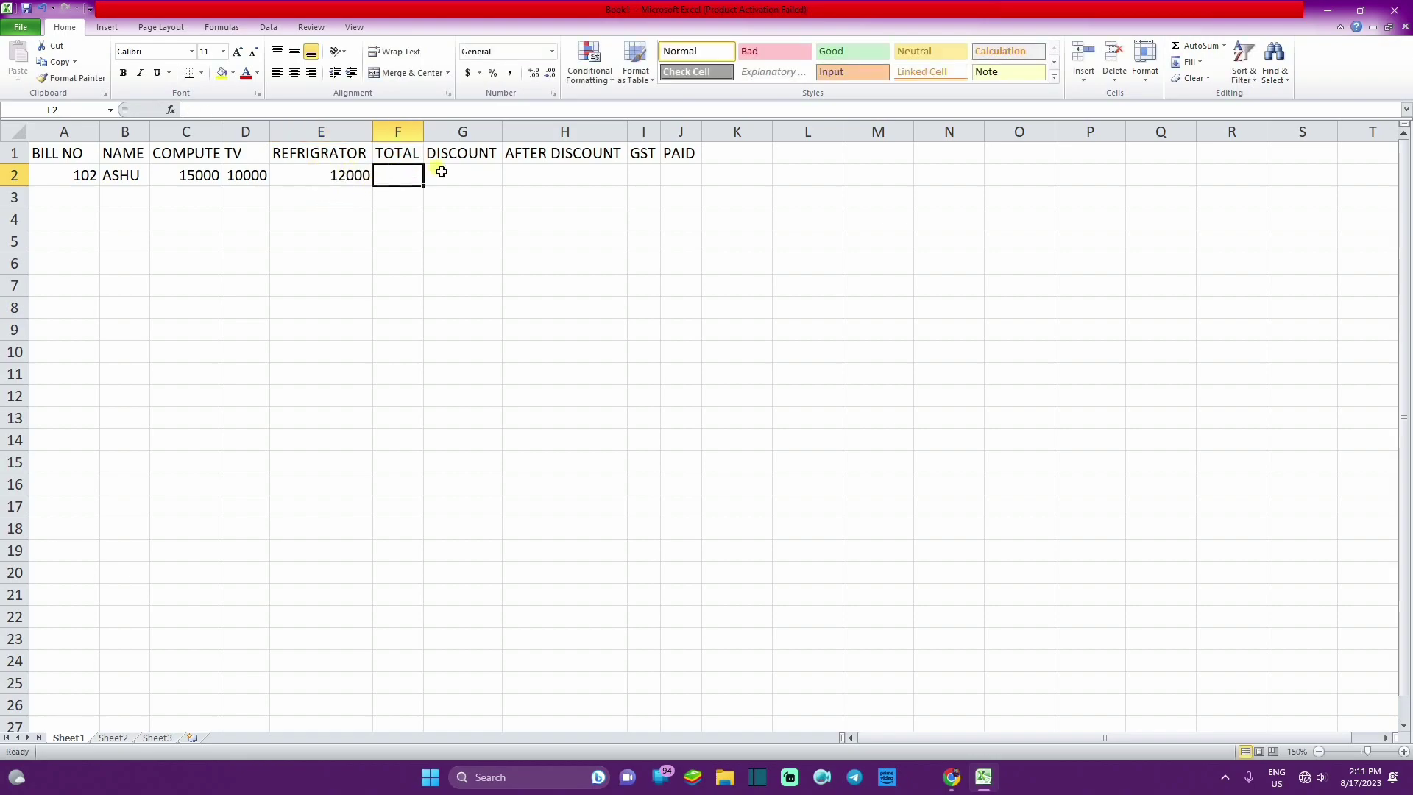
AutoFit column C to show COMPUTER in full, then move to A3 for the next bill
double_click(222, 131)
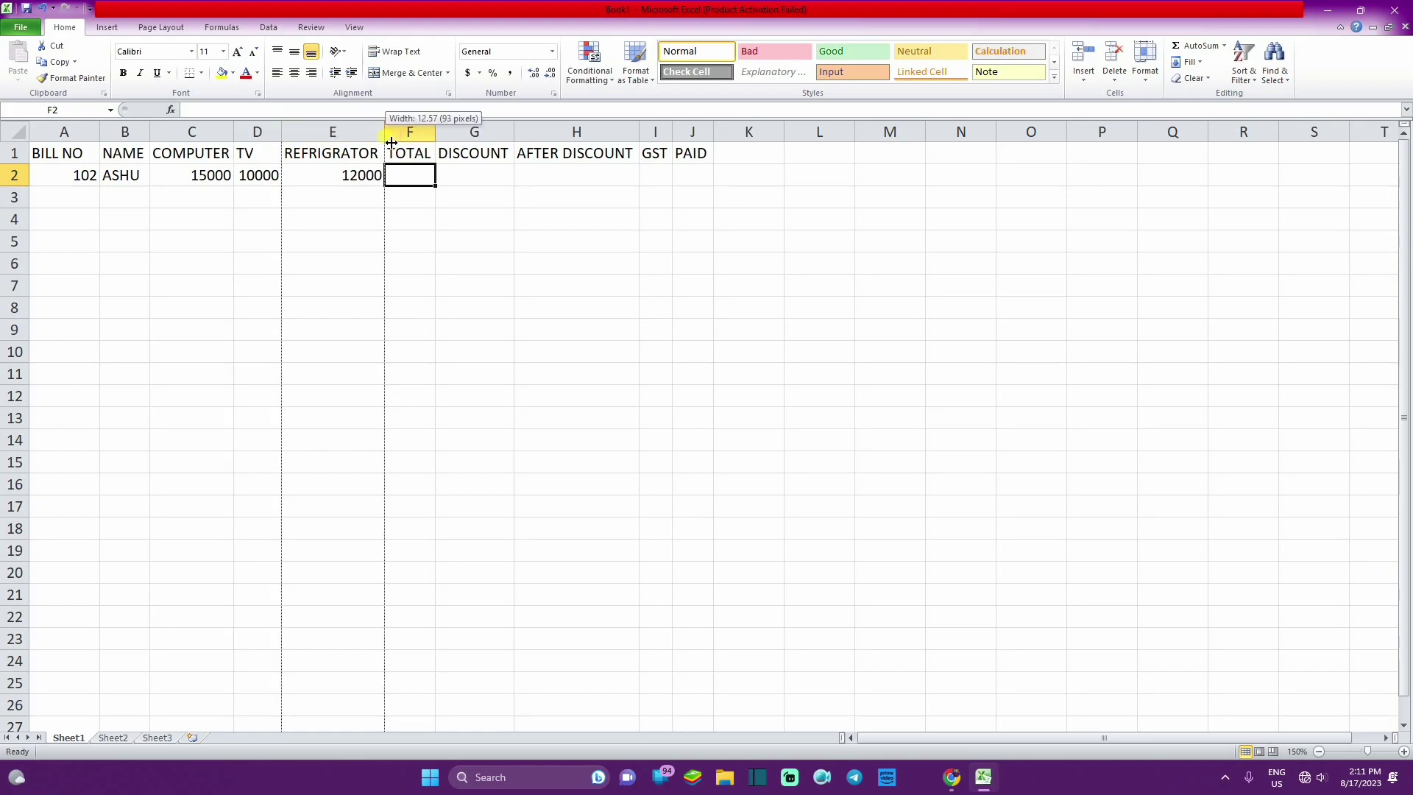
left_click(415, 176)
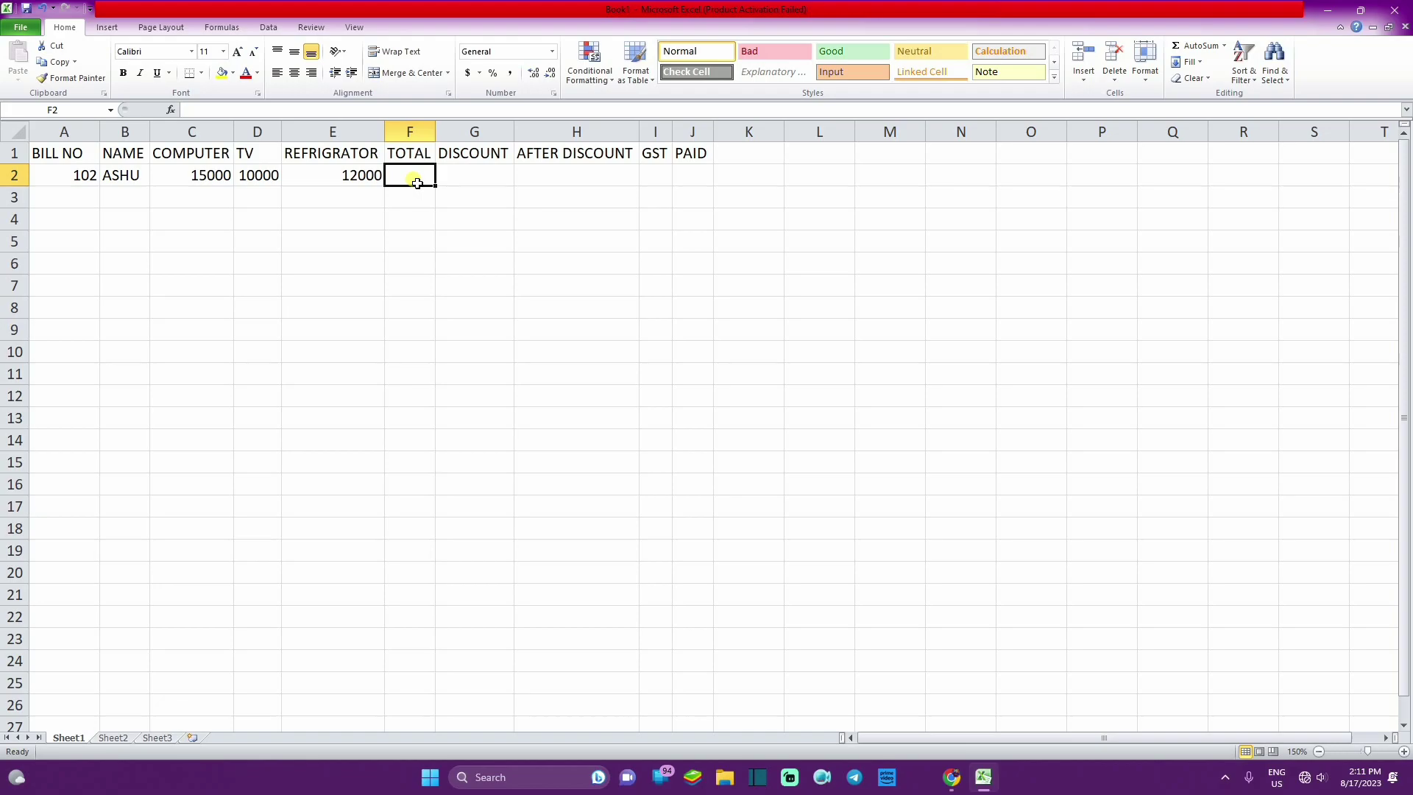
left_click(502, 173)
left_click(574, 154)
left_click(623, 175)
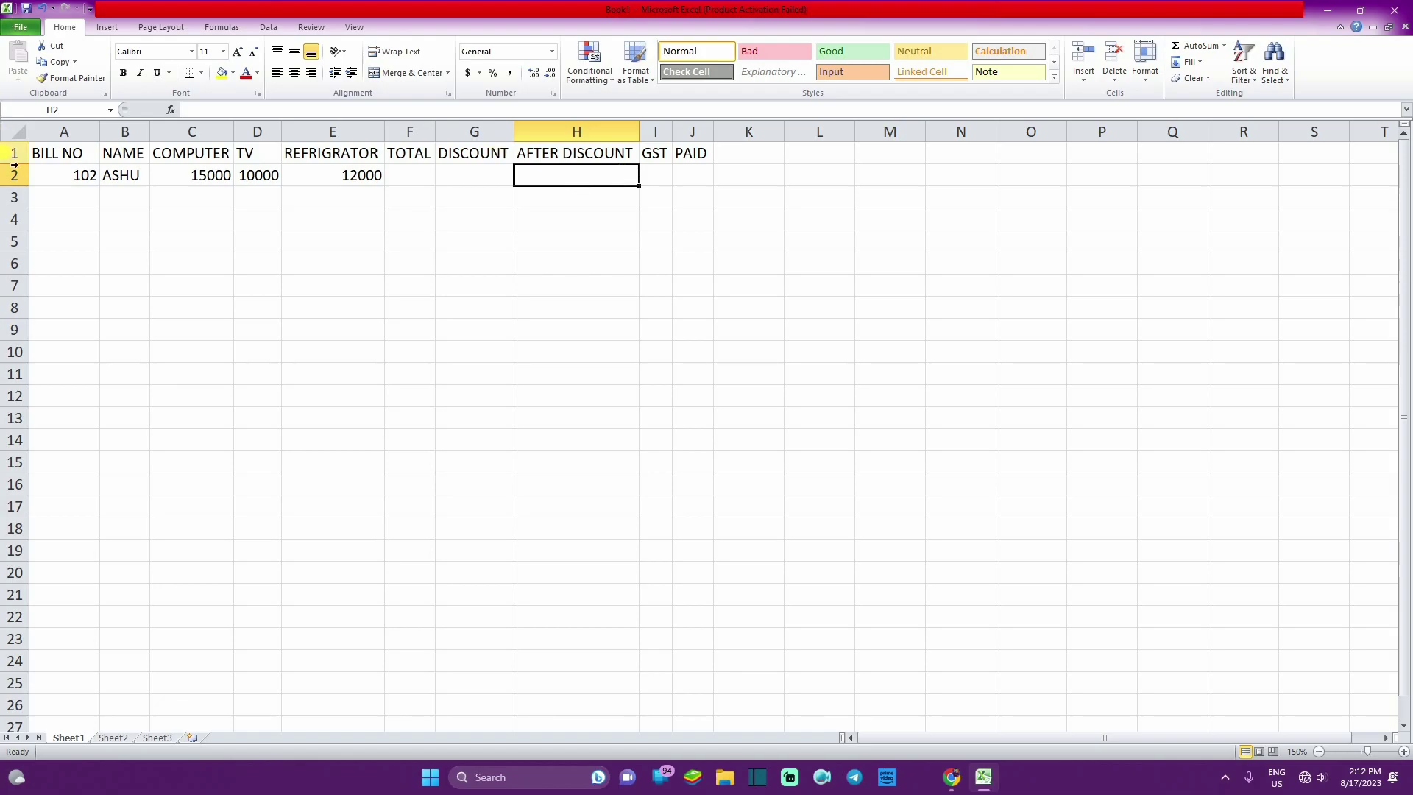
left_click(67, 209)
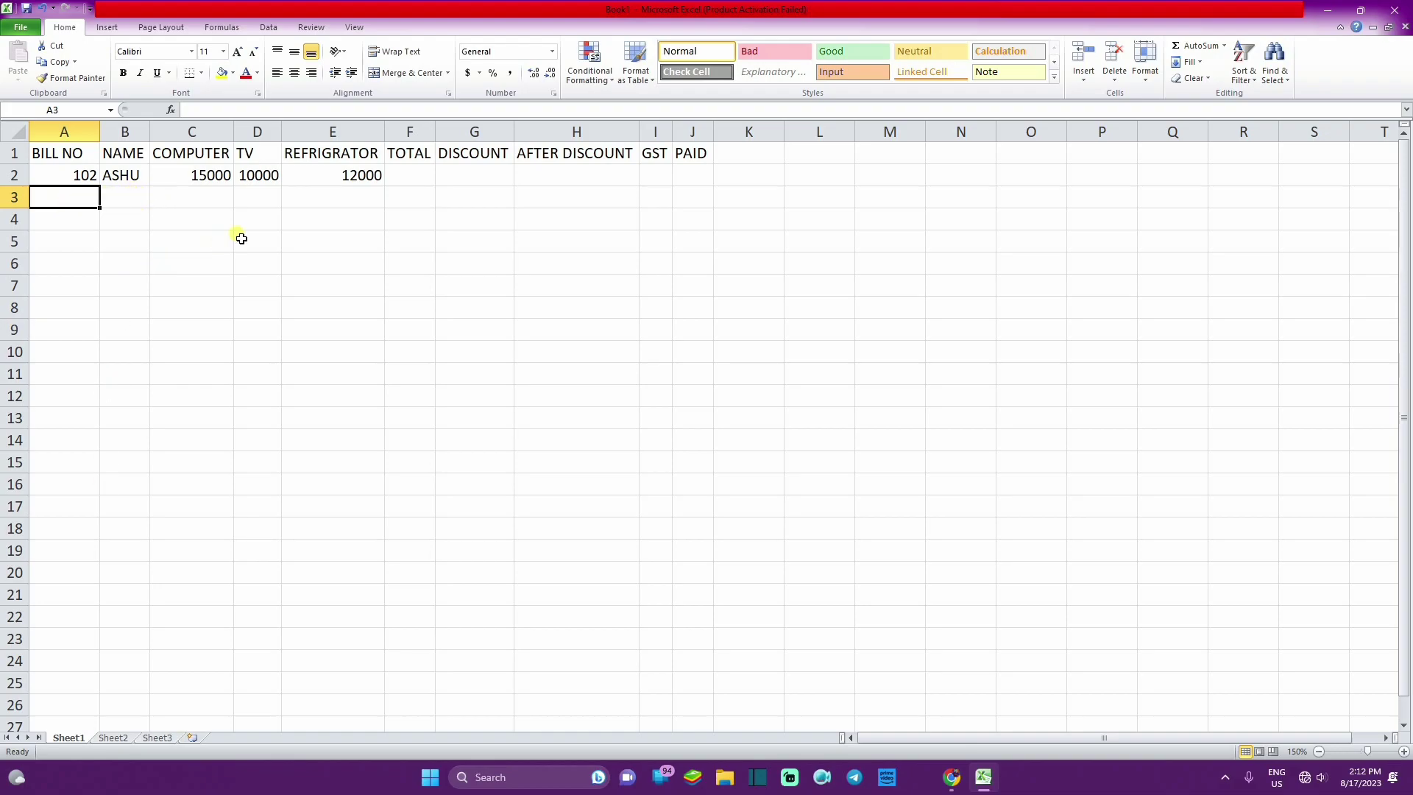
left_click(211, 199)
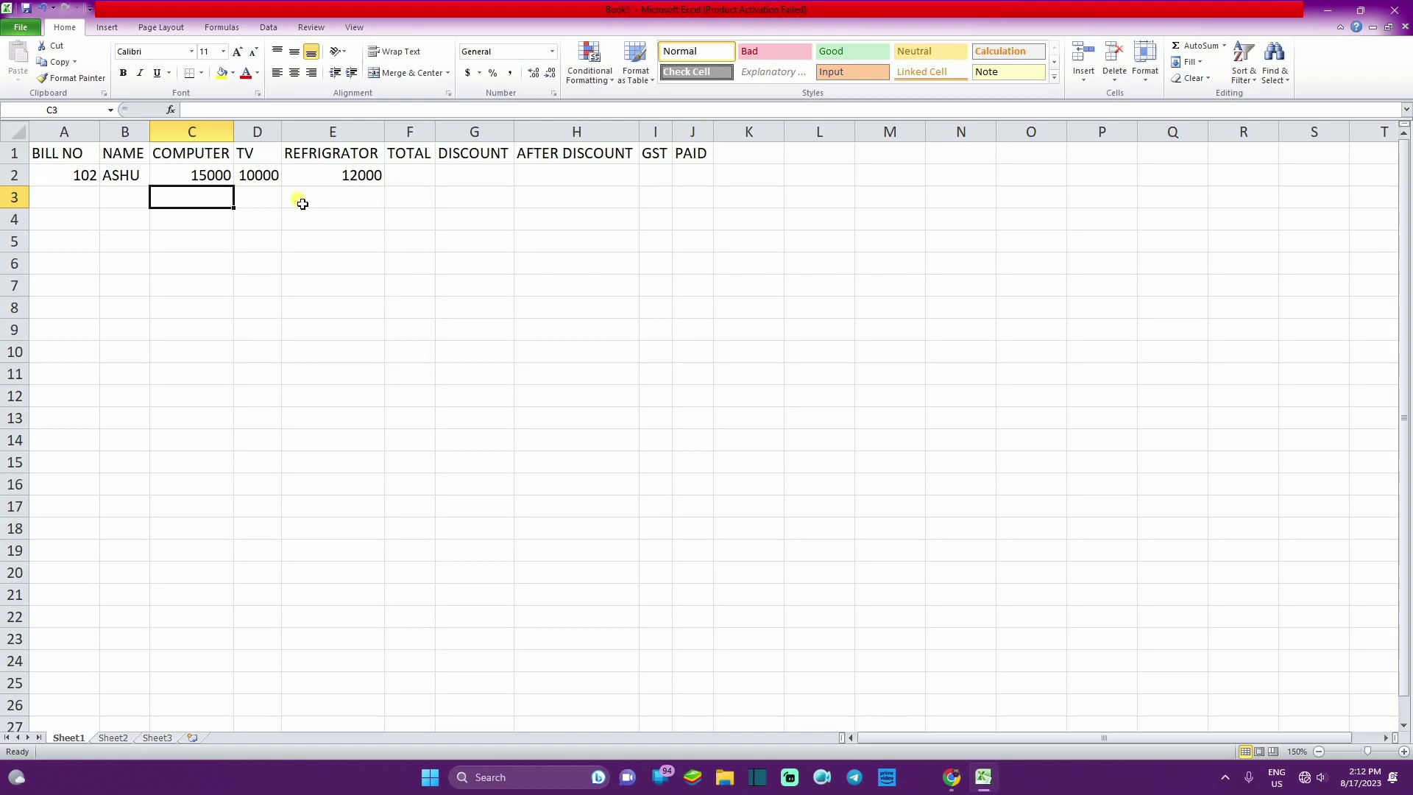
left_click(33, 196)
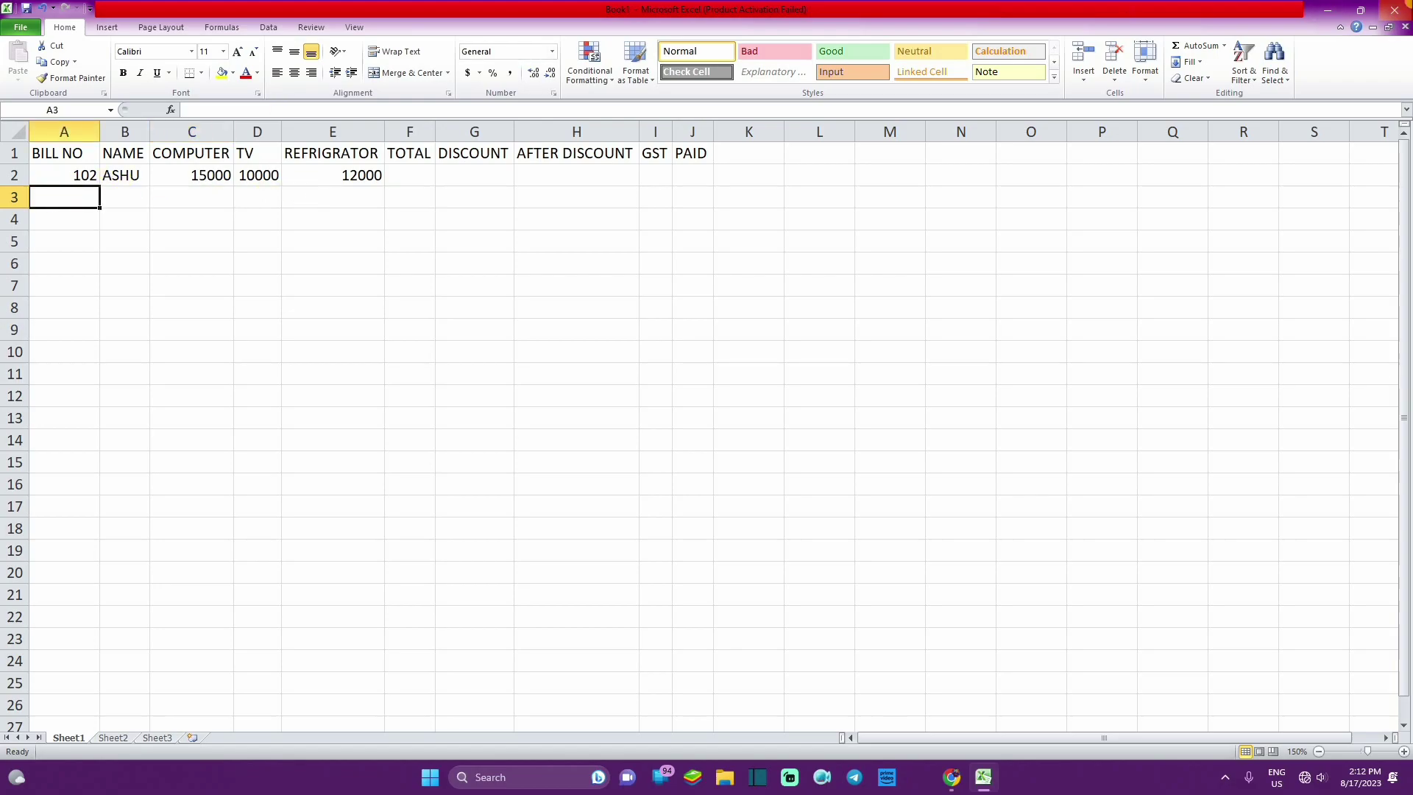
Enter bill 105 with the customer name and amounts 16500, 8000, 38000 in row 3
type("1")
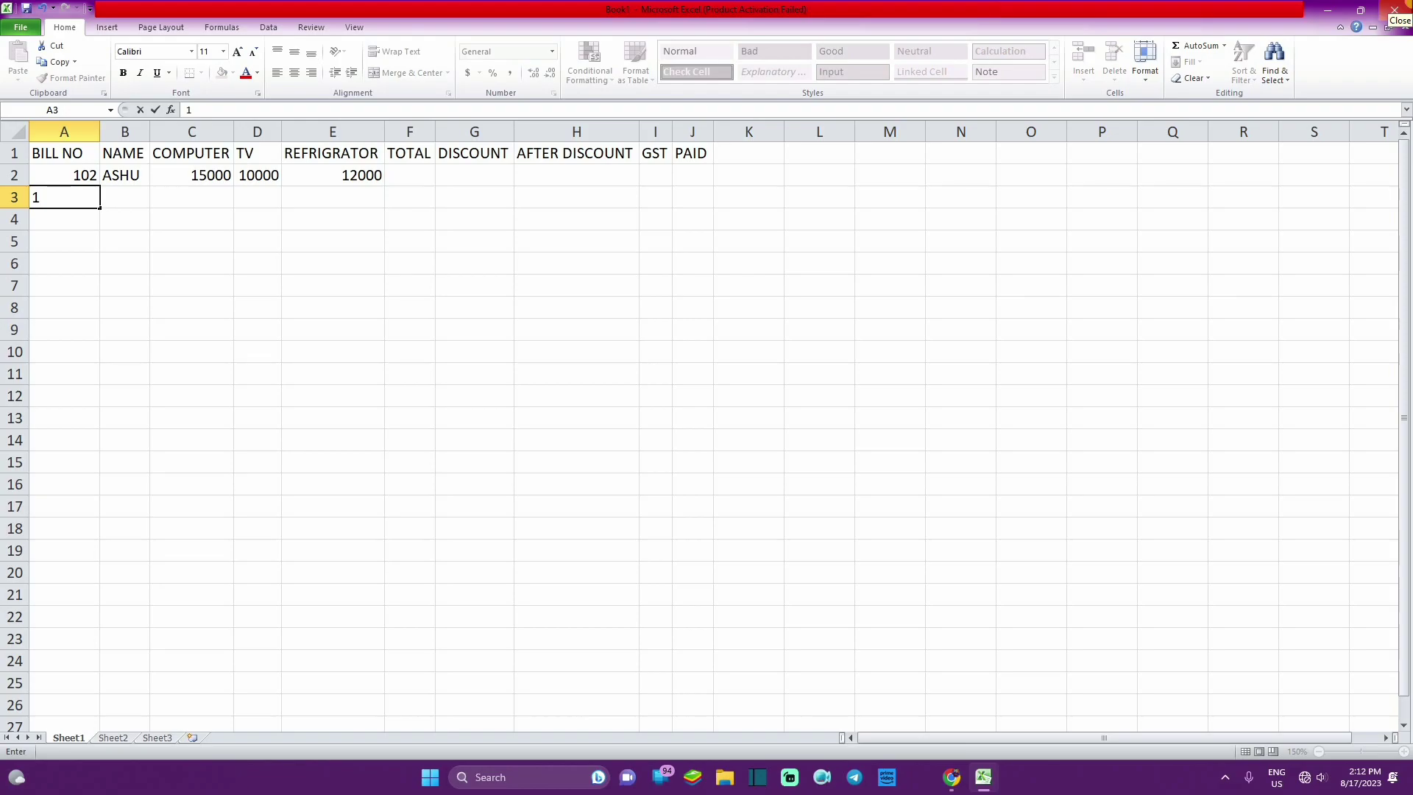
type("05")
key("Tab")
type("RA")
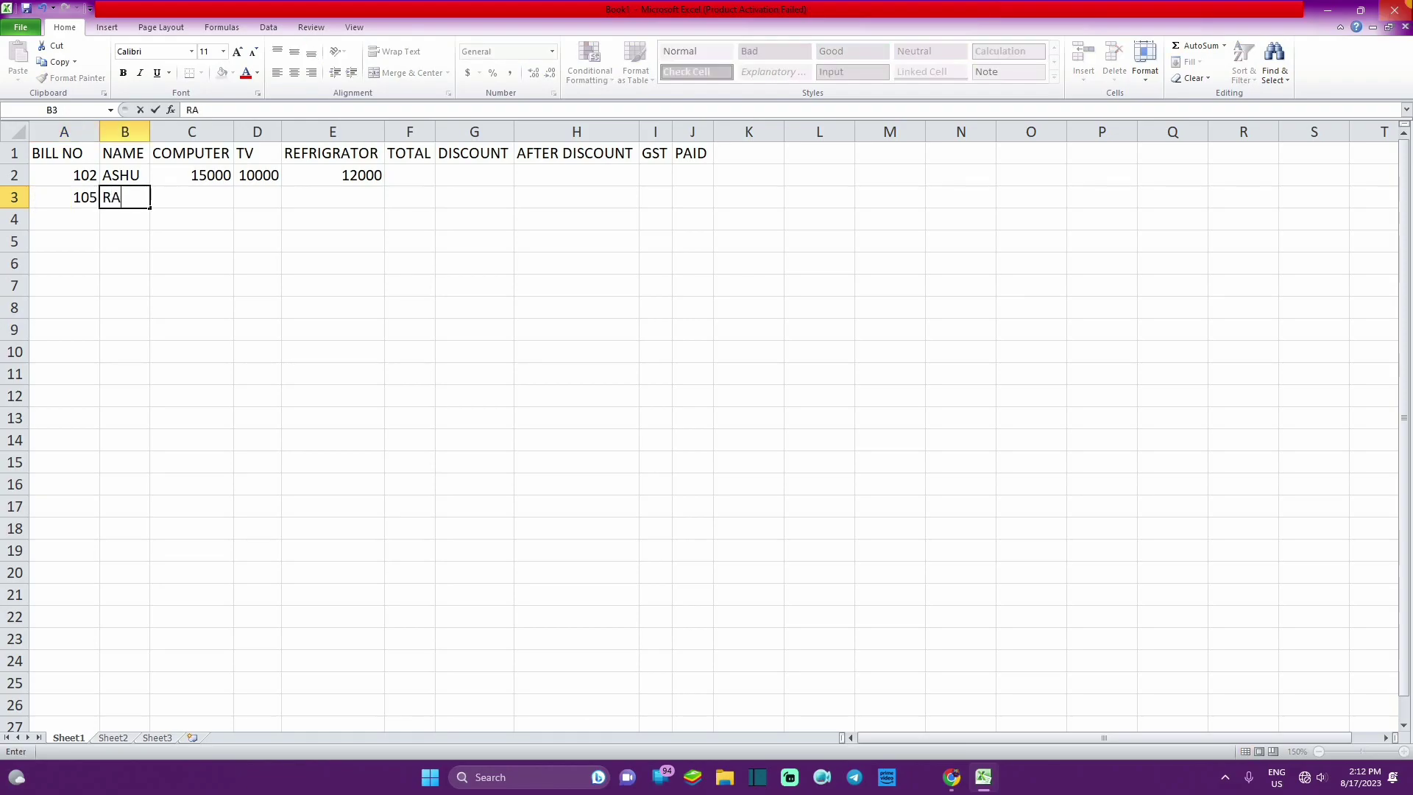
type("M")
key("Tab")
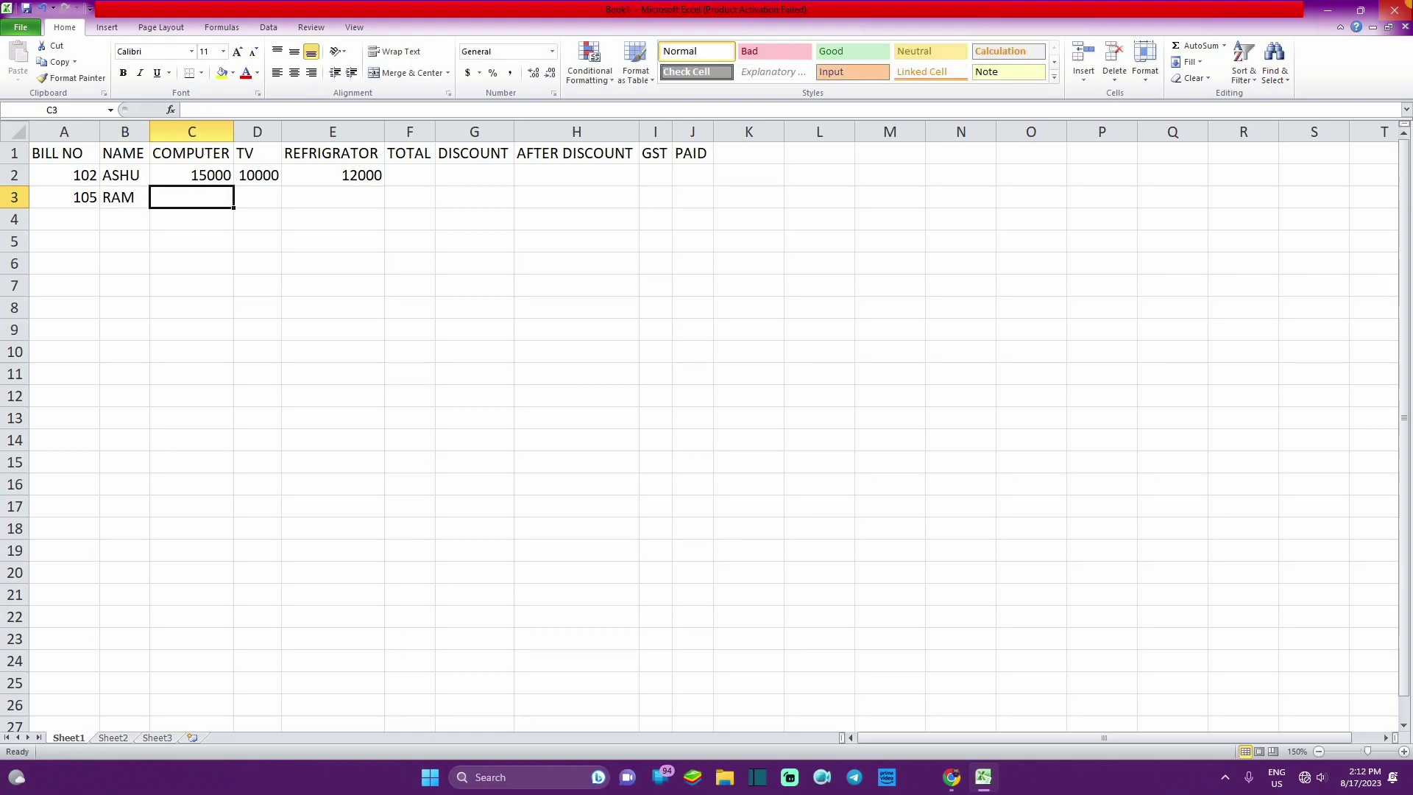
type("16")
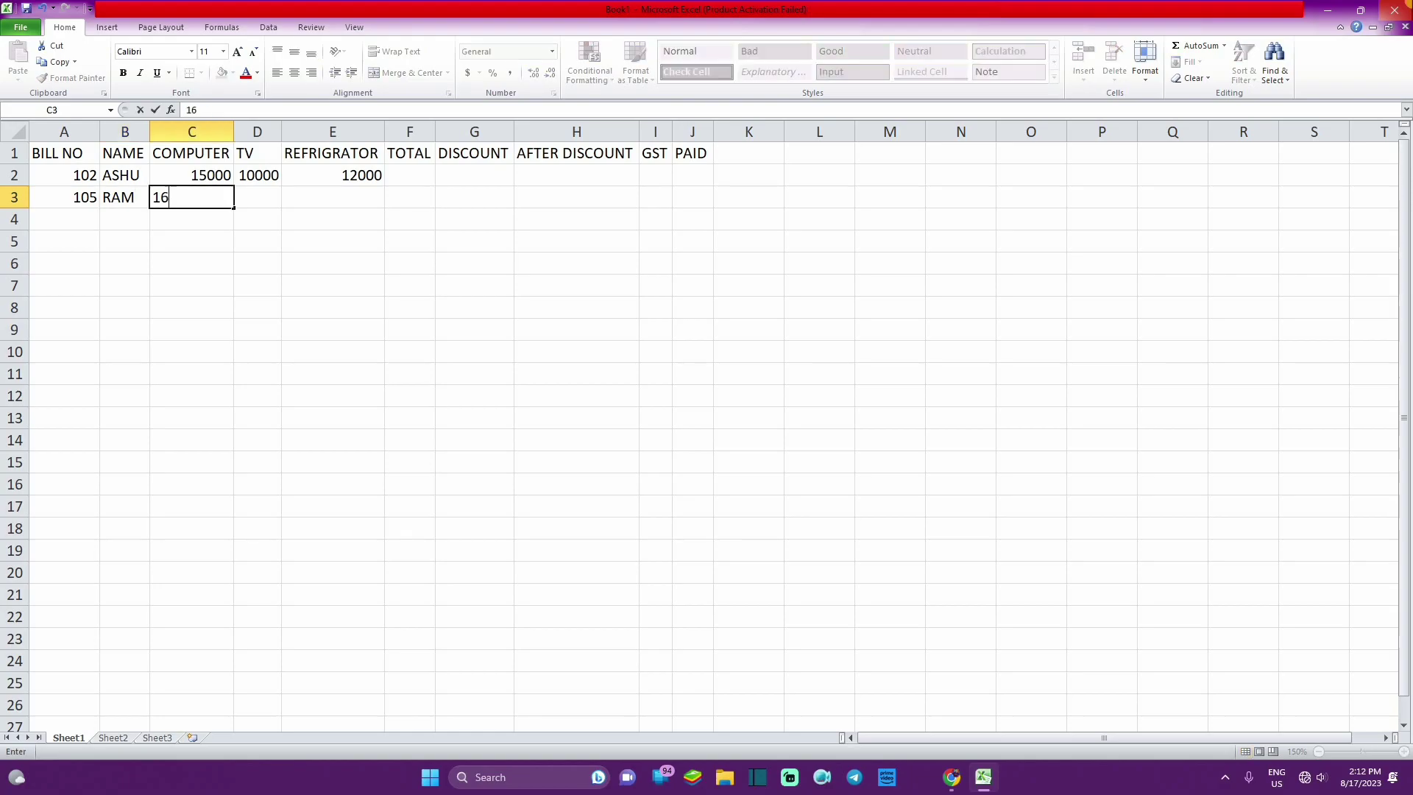
type("500")
key("Tab")
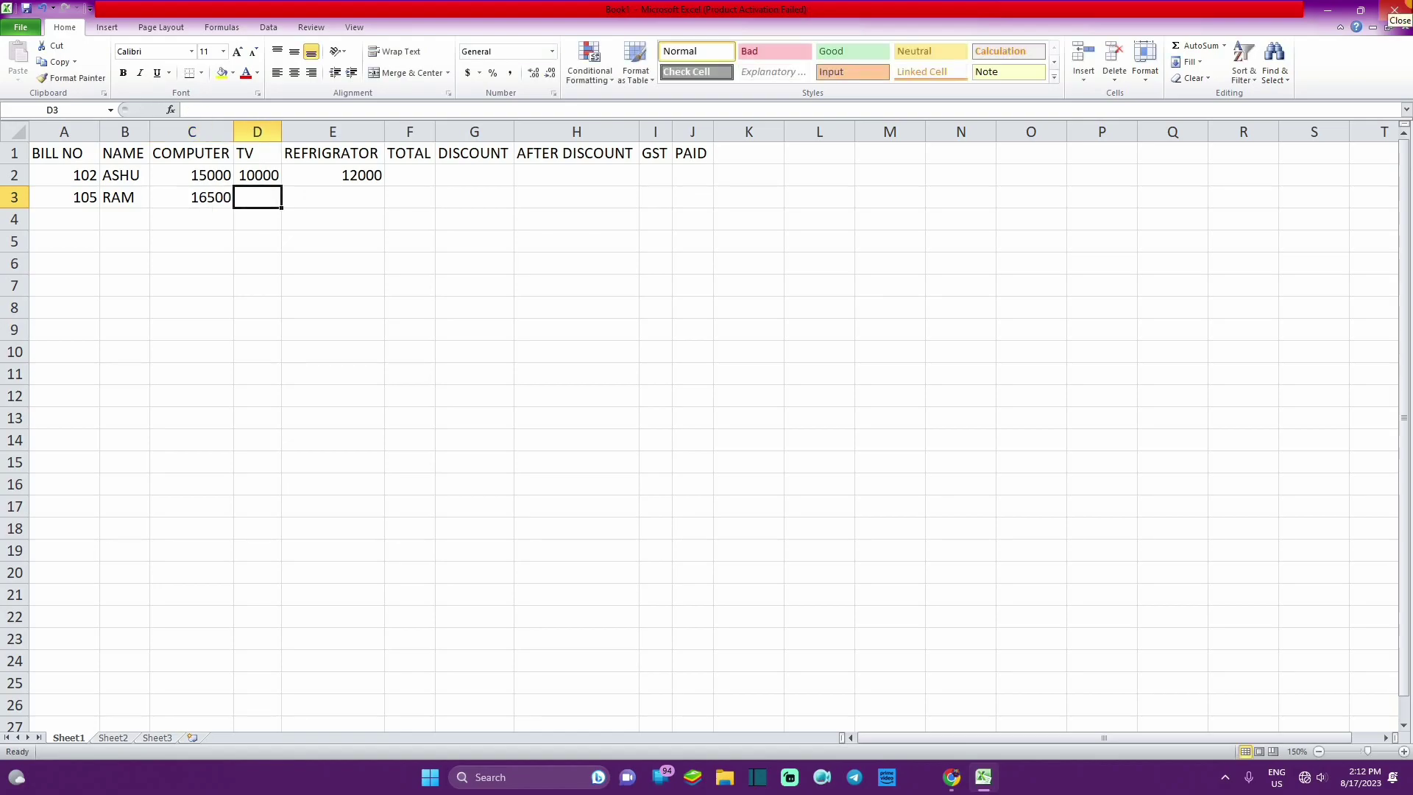
type("8000")
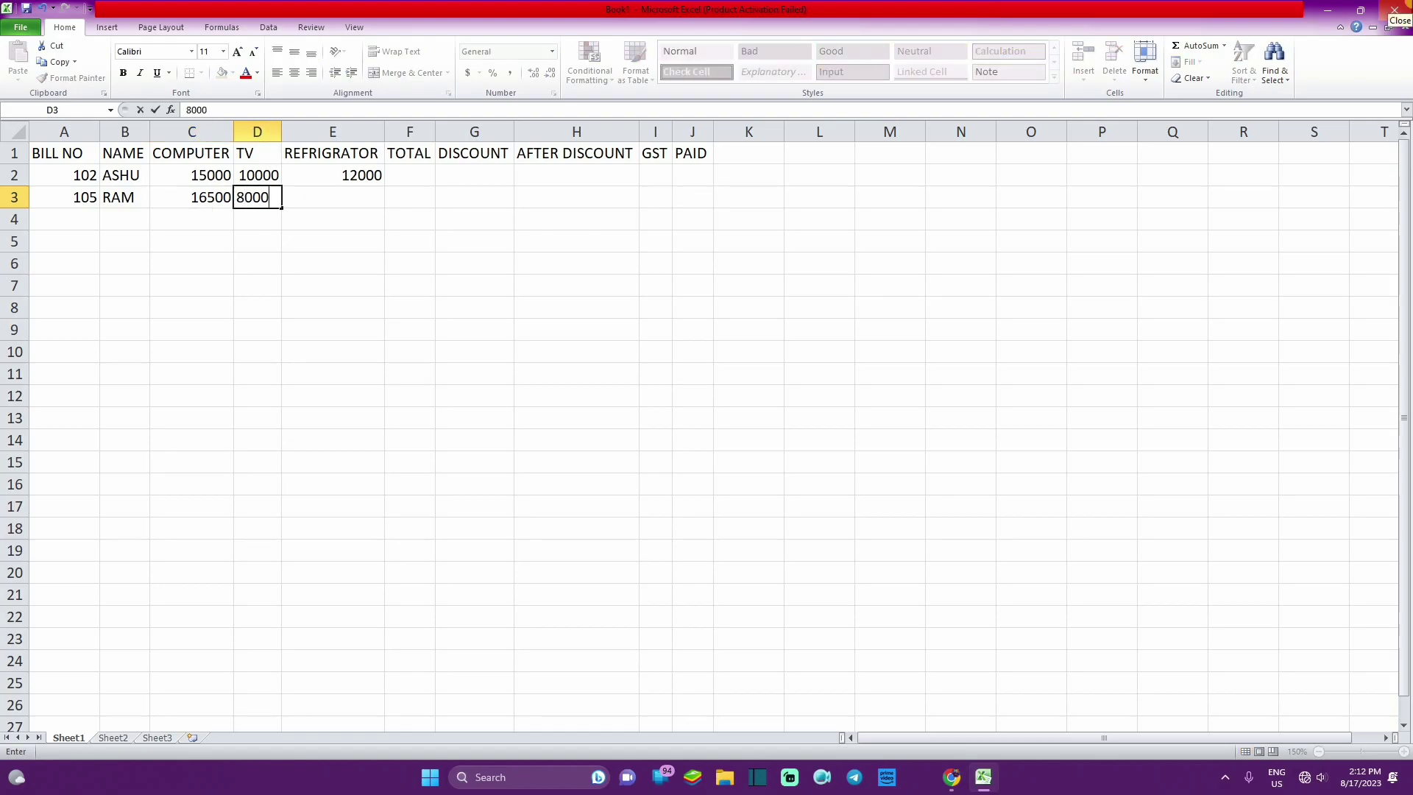
key("Tab")
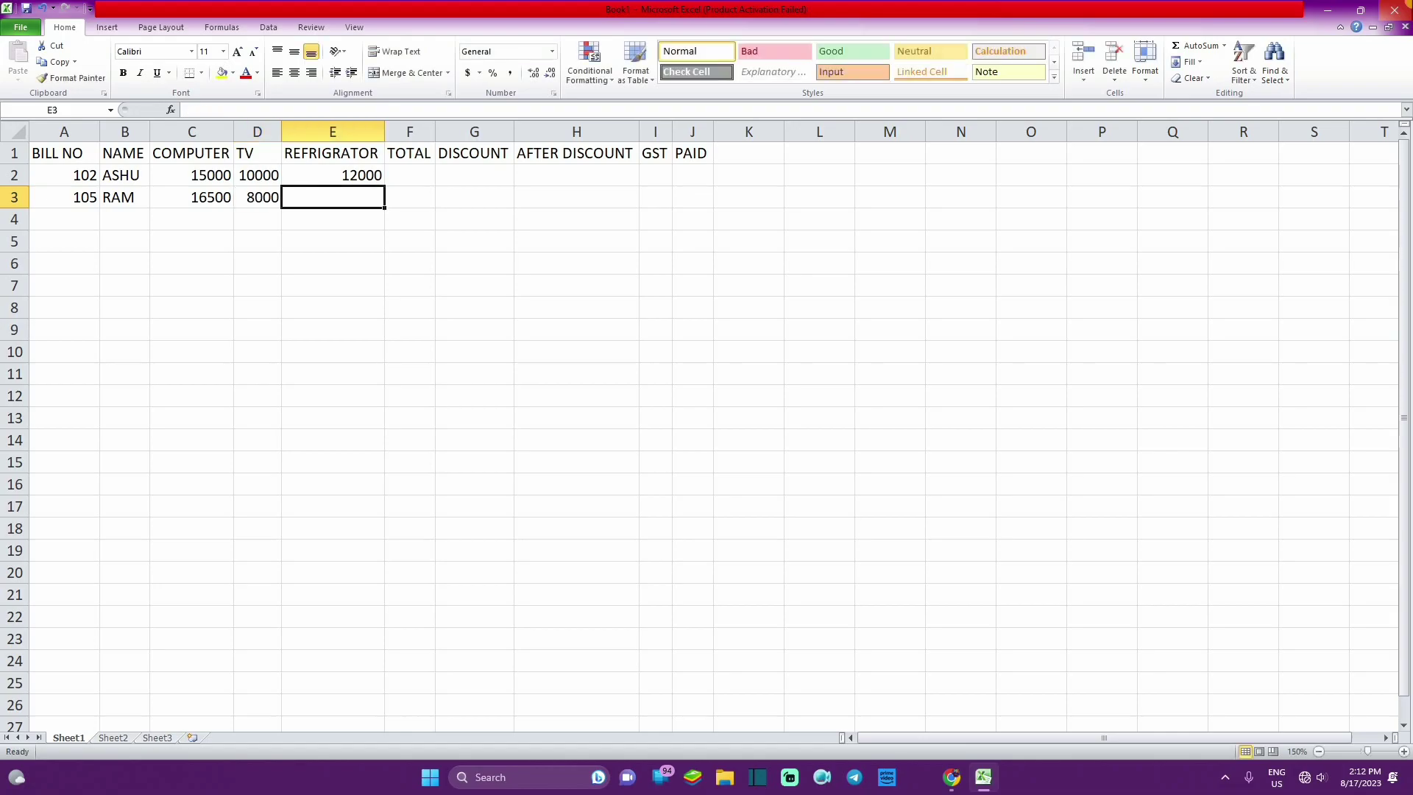
type("38")
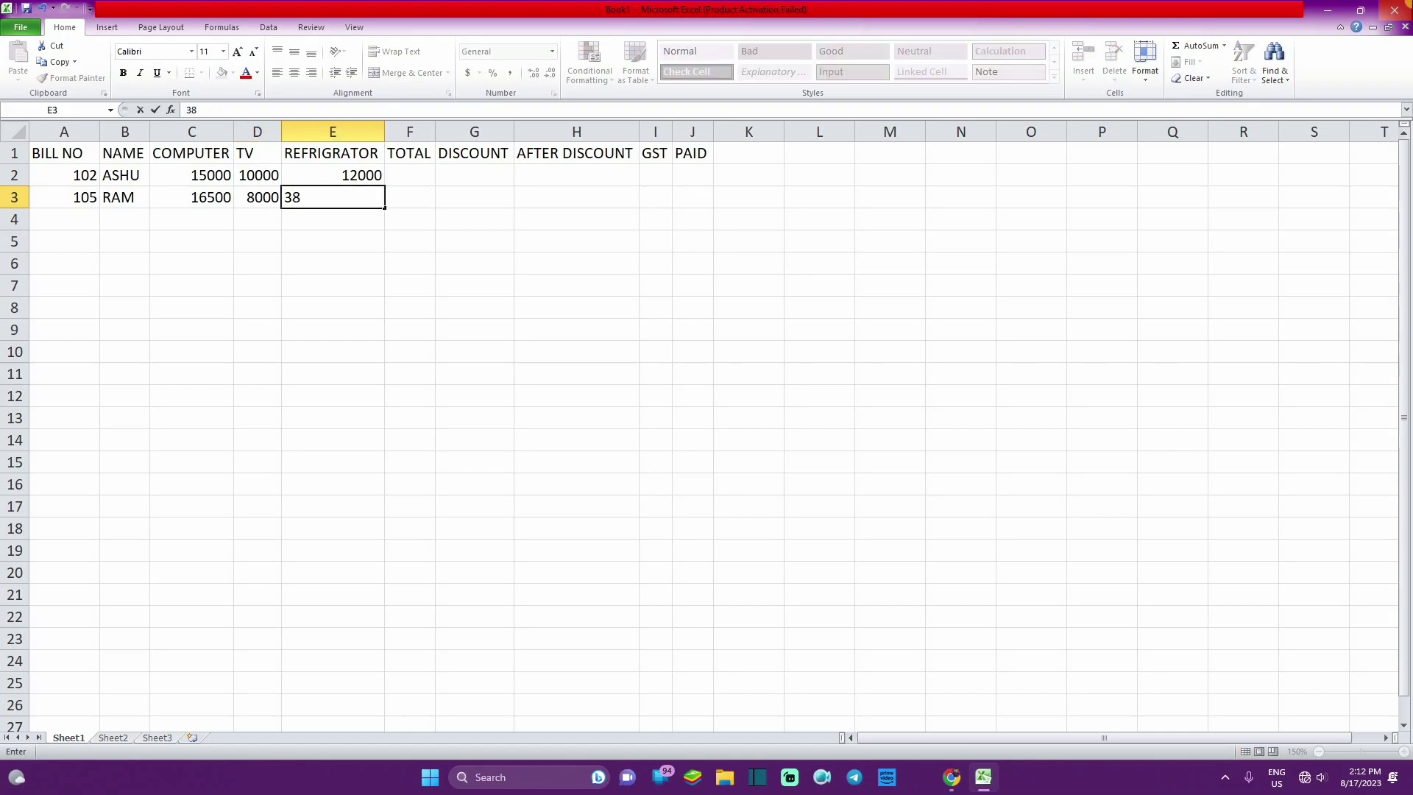
type("000")
key("Tab")
key("Down")
key("Left")
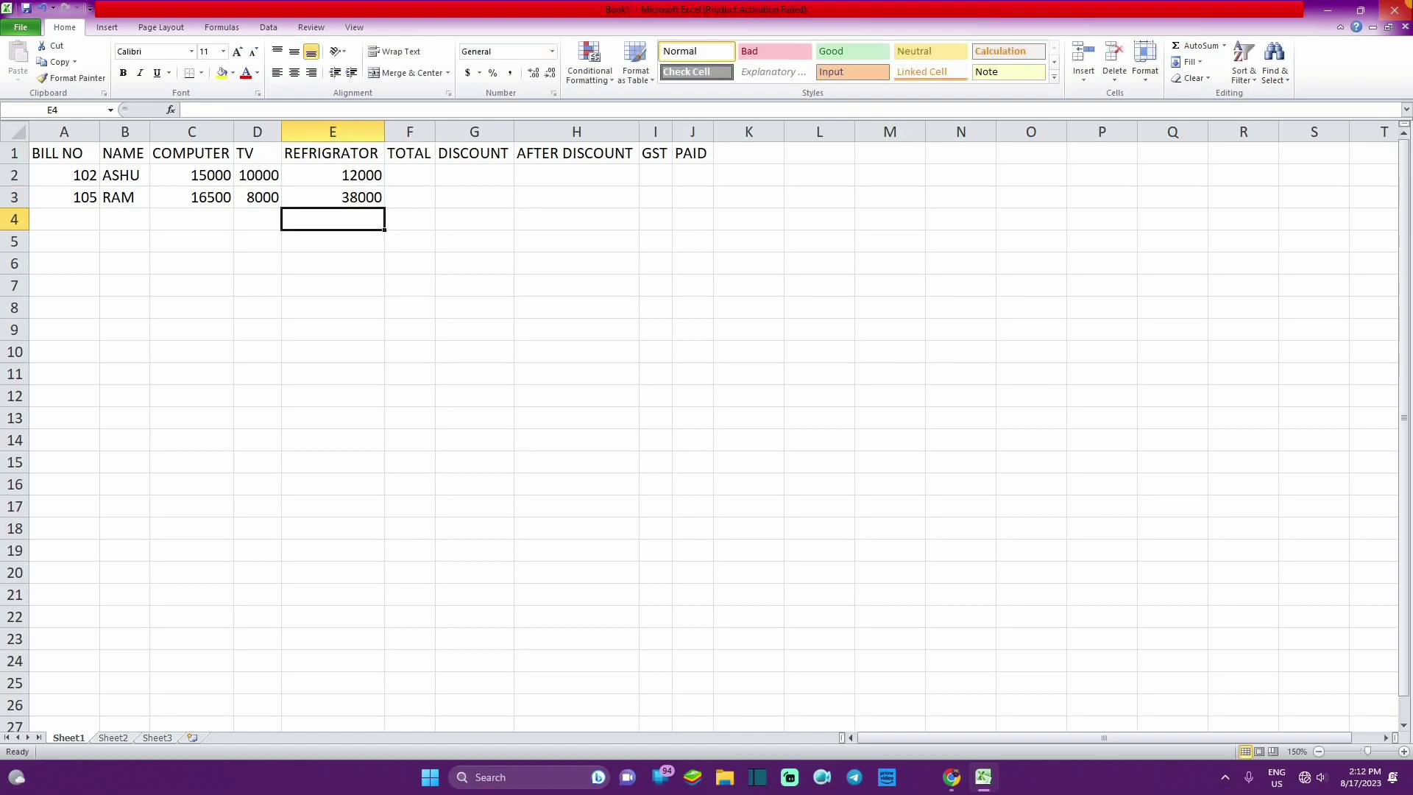
key("Left")
key("Left")
key("Left")
key("Left")
Enter bill 126 with the customer name and amounts 14000, 9500, 13000 in row 4
type("1")
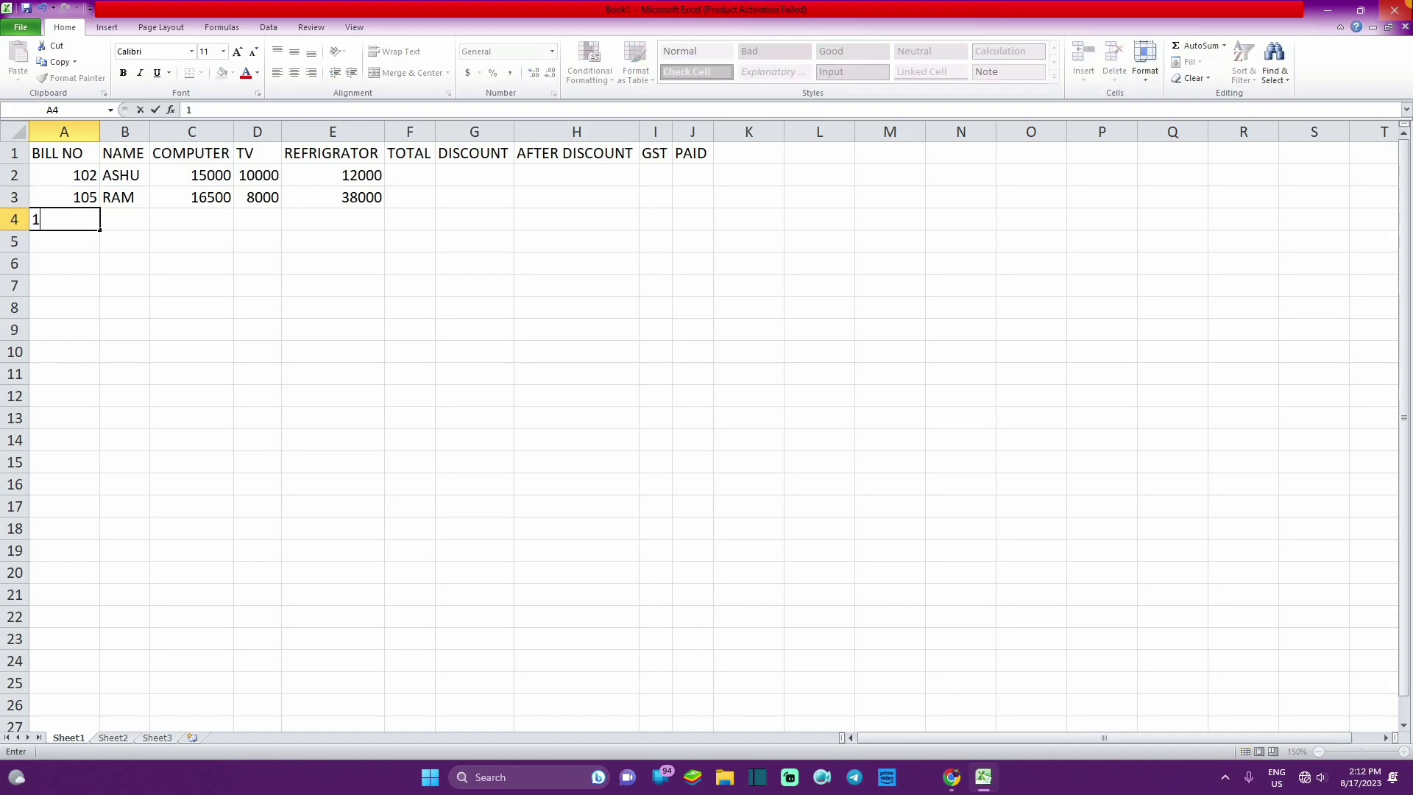
type("26")
key("Tab")
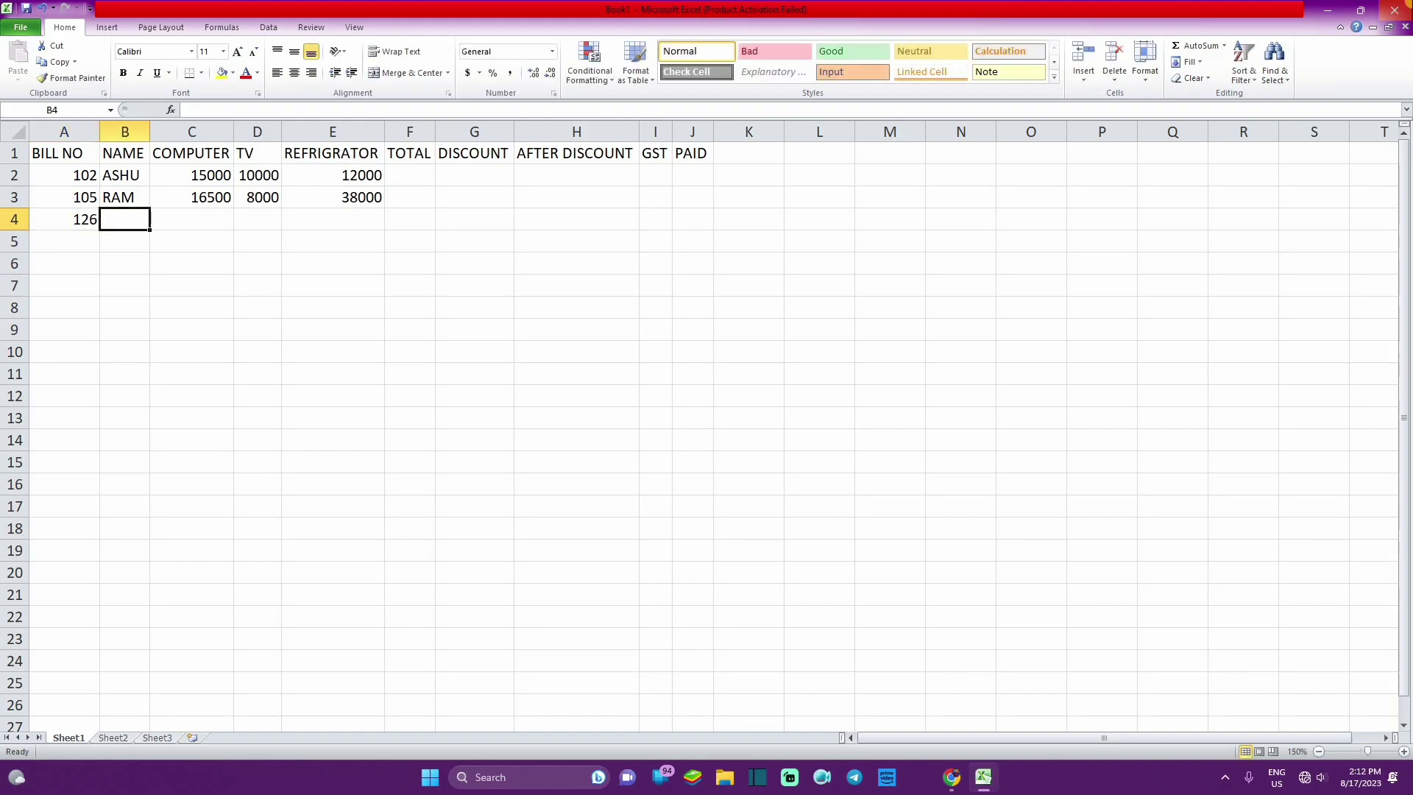
type("SHYA")
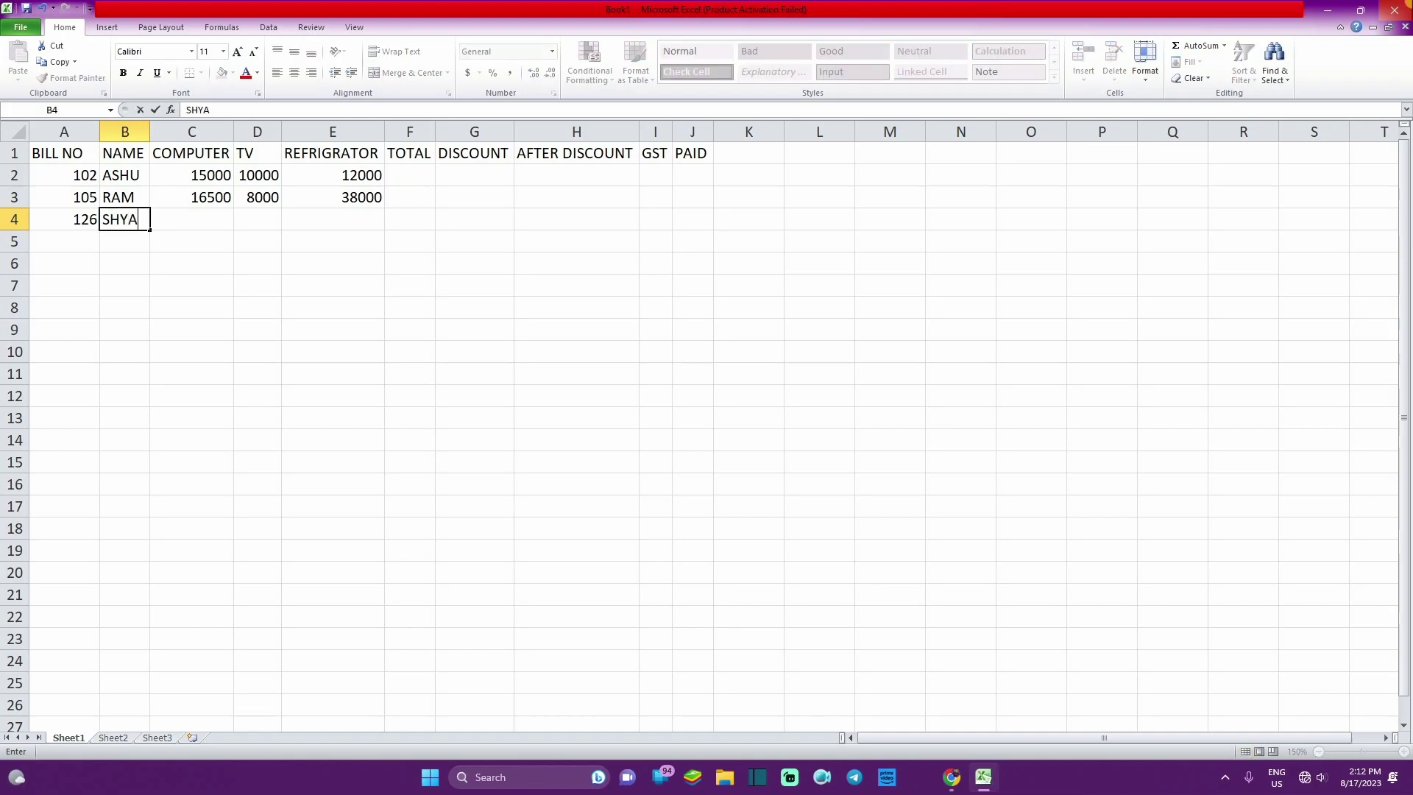
type("M")
key("Tab")
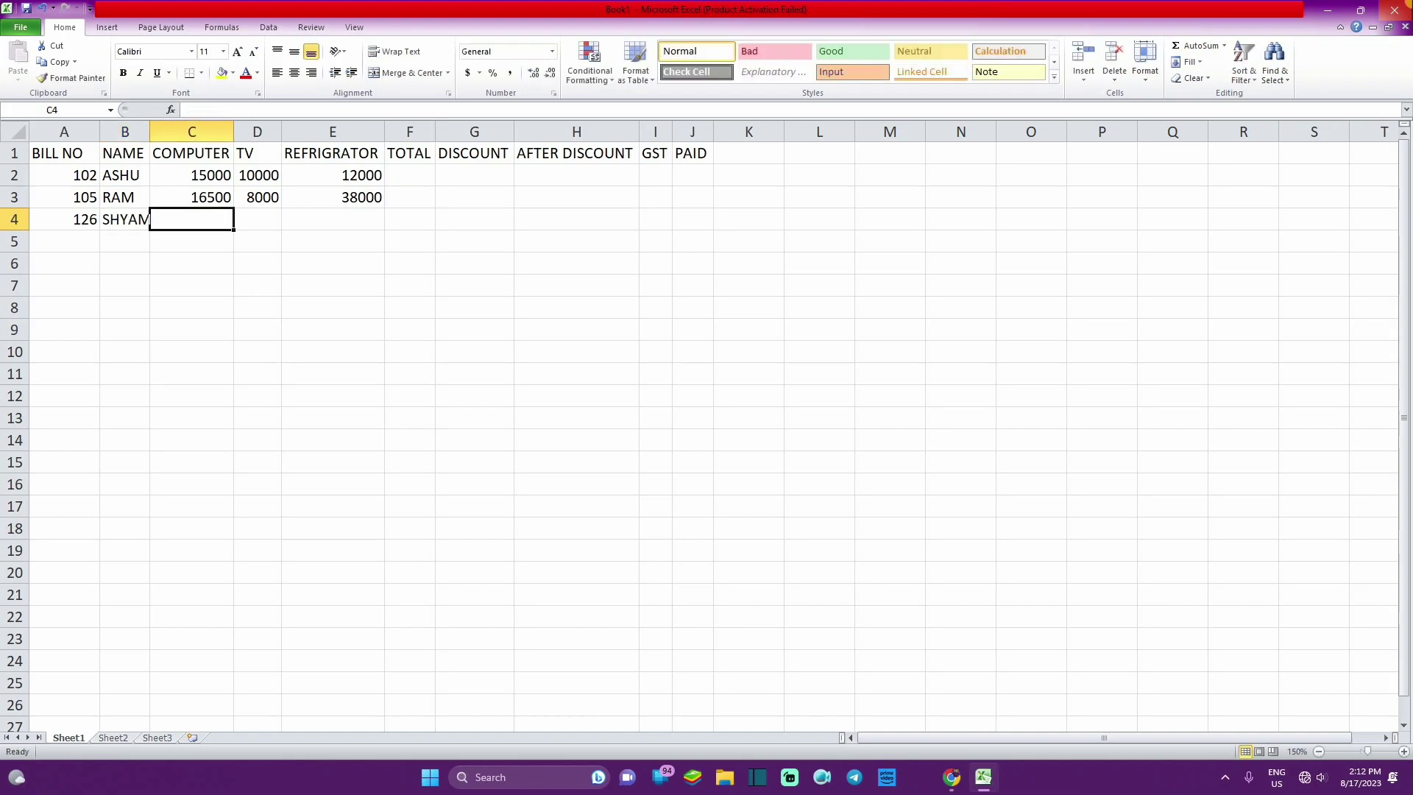
type("14")
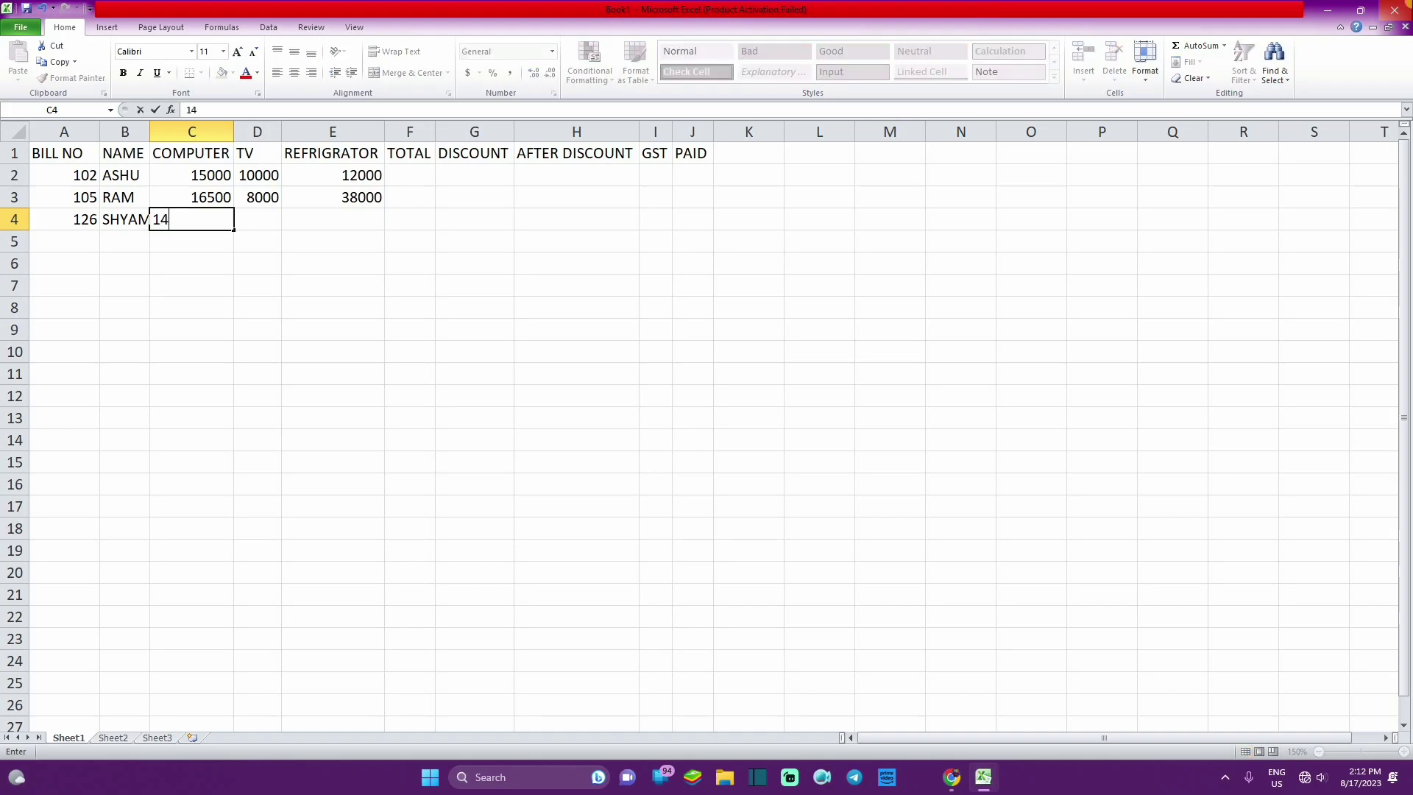
type("000")
key("Tab")
type("9")
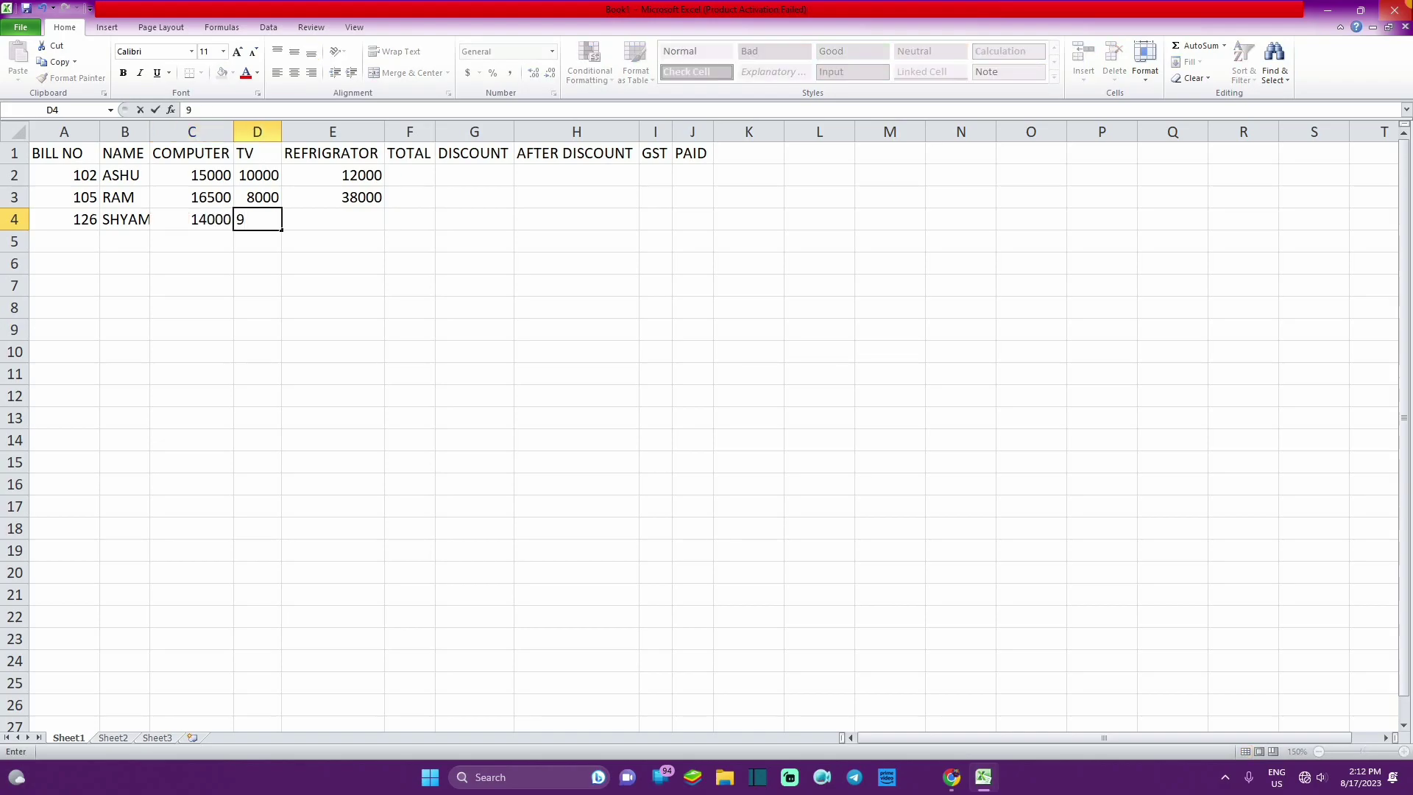
type("500")
key("Tab")
type("13")
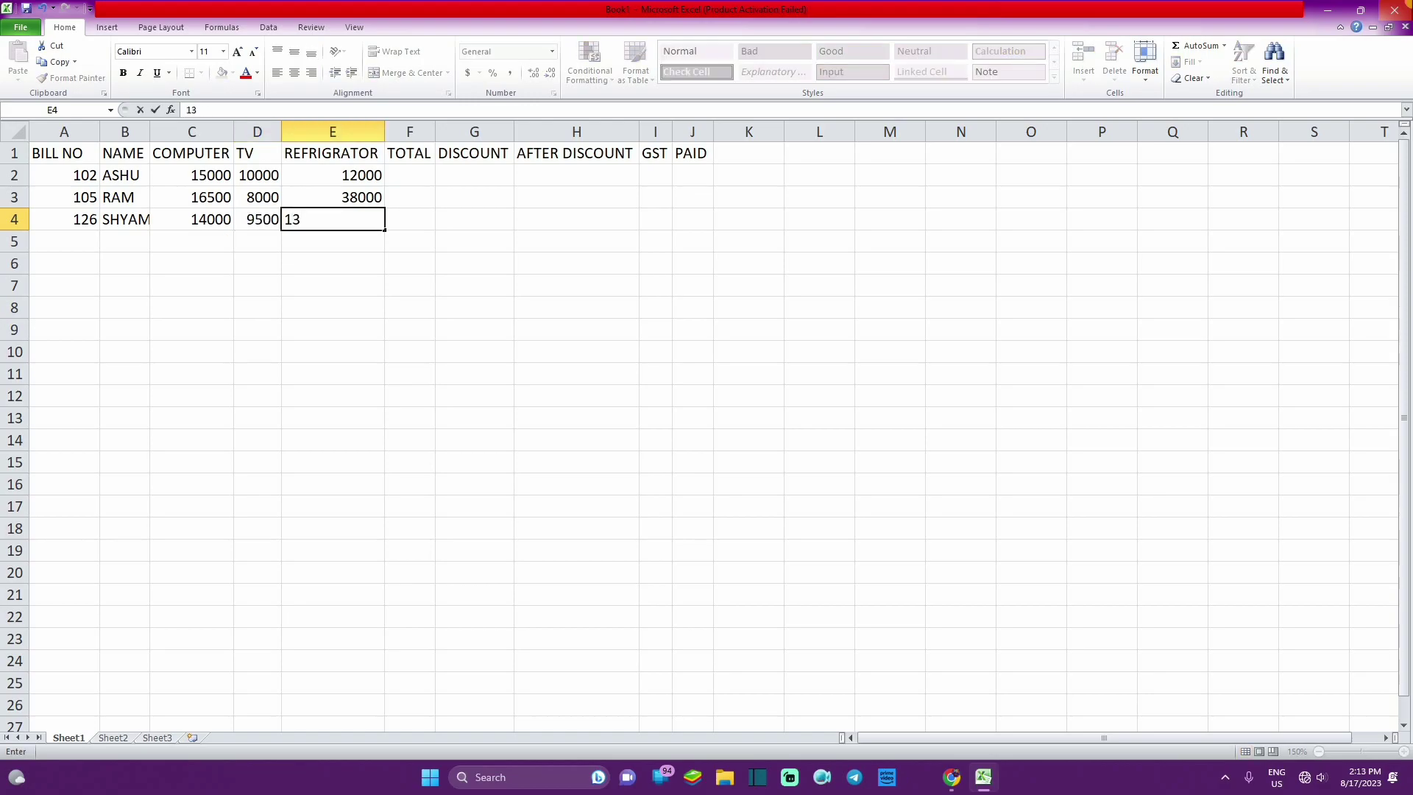
type("000")
key("Left")
key("Left")
key("Left")
key("Left")
key("Down")
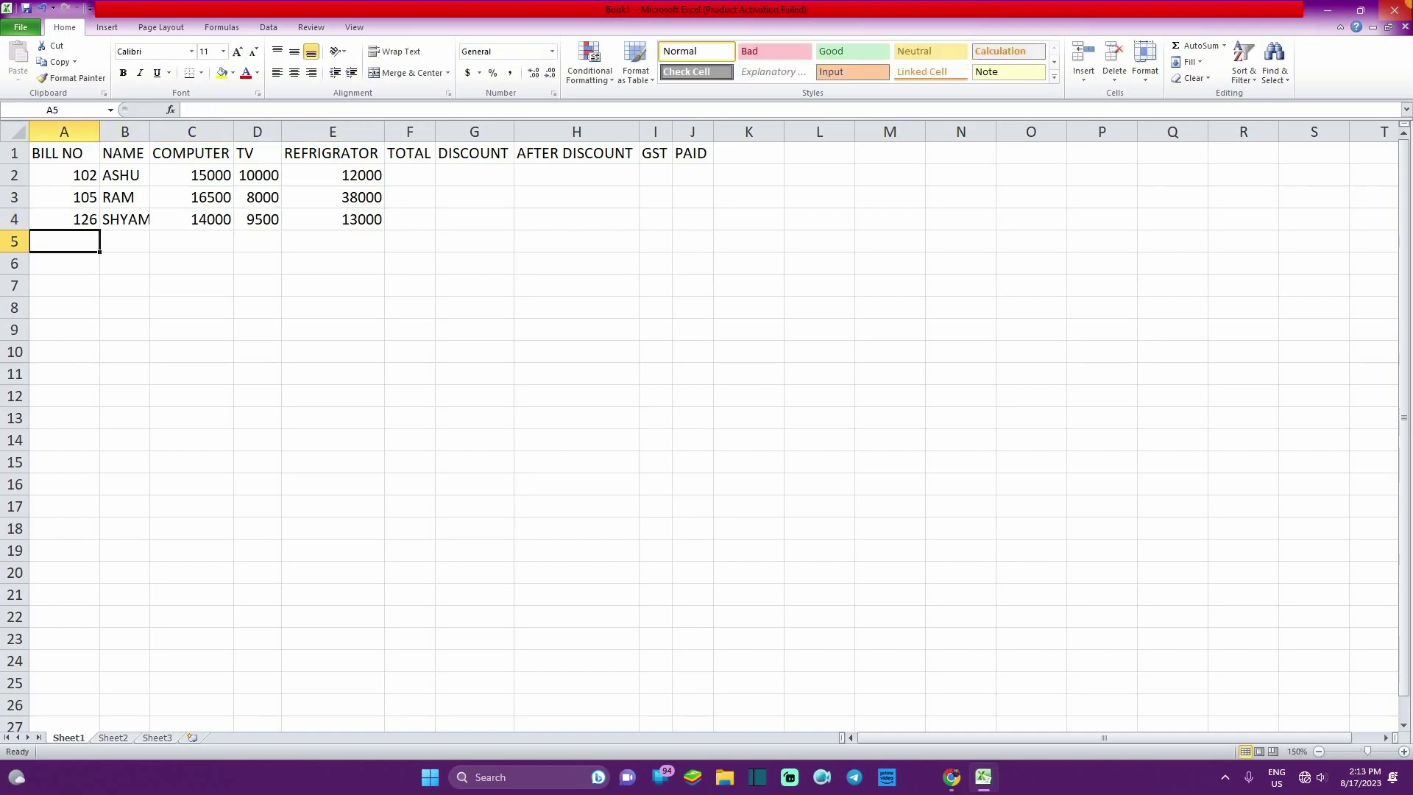
Enter bill 134 with the customer name and amounts 12000, 11000, 15000 in row 5
type("1")
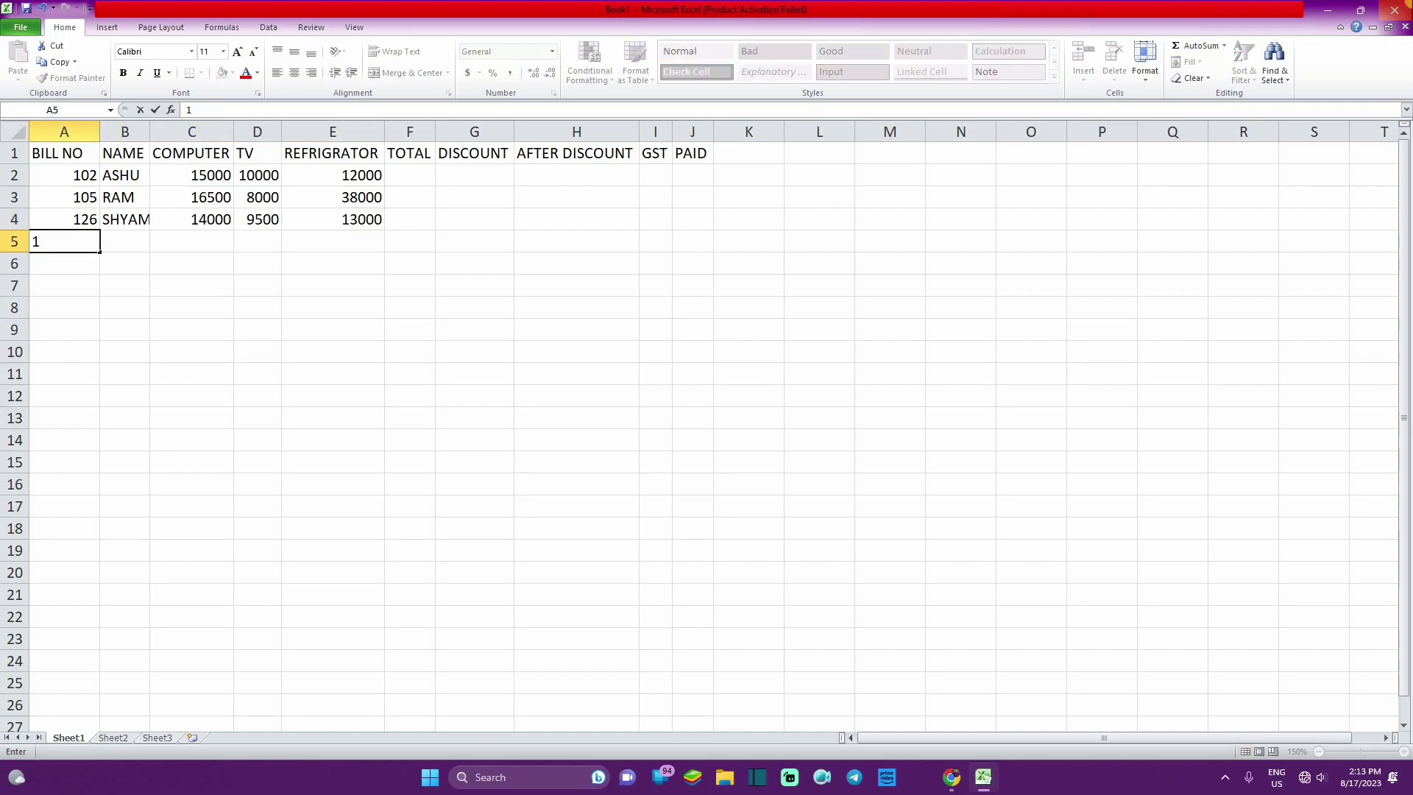
type("34")
key("Tab")
type("MOH")
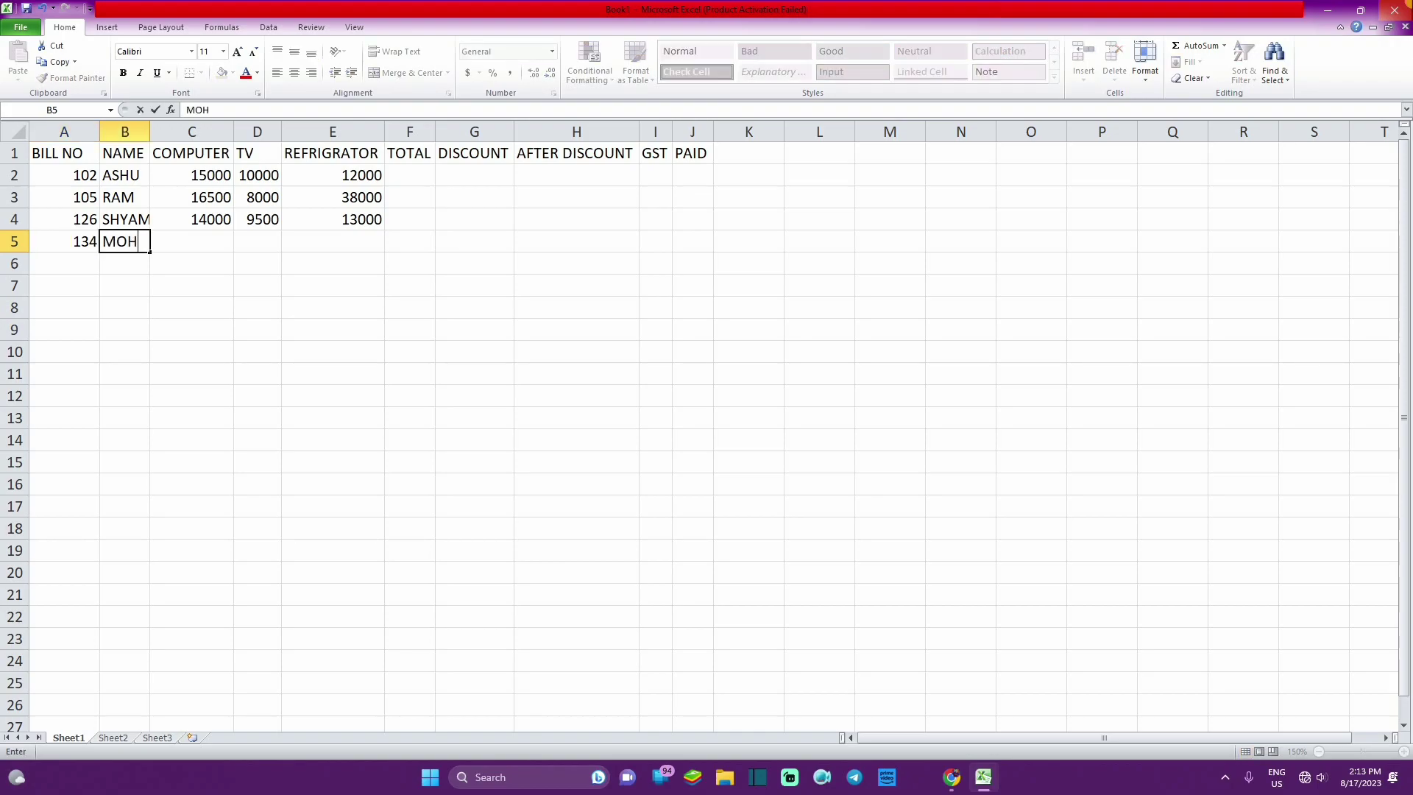
type("AN")
key("Tab")
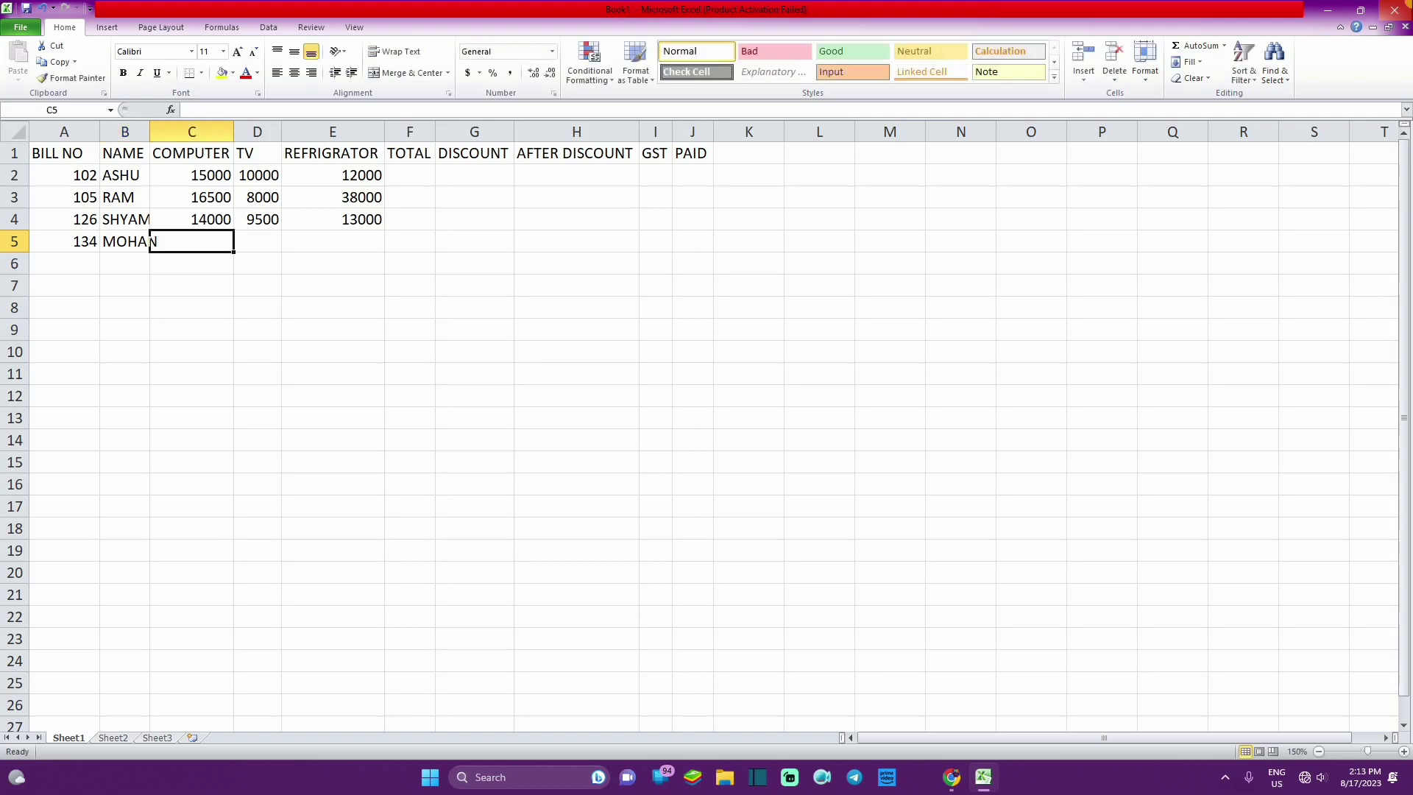
type("12")
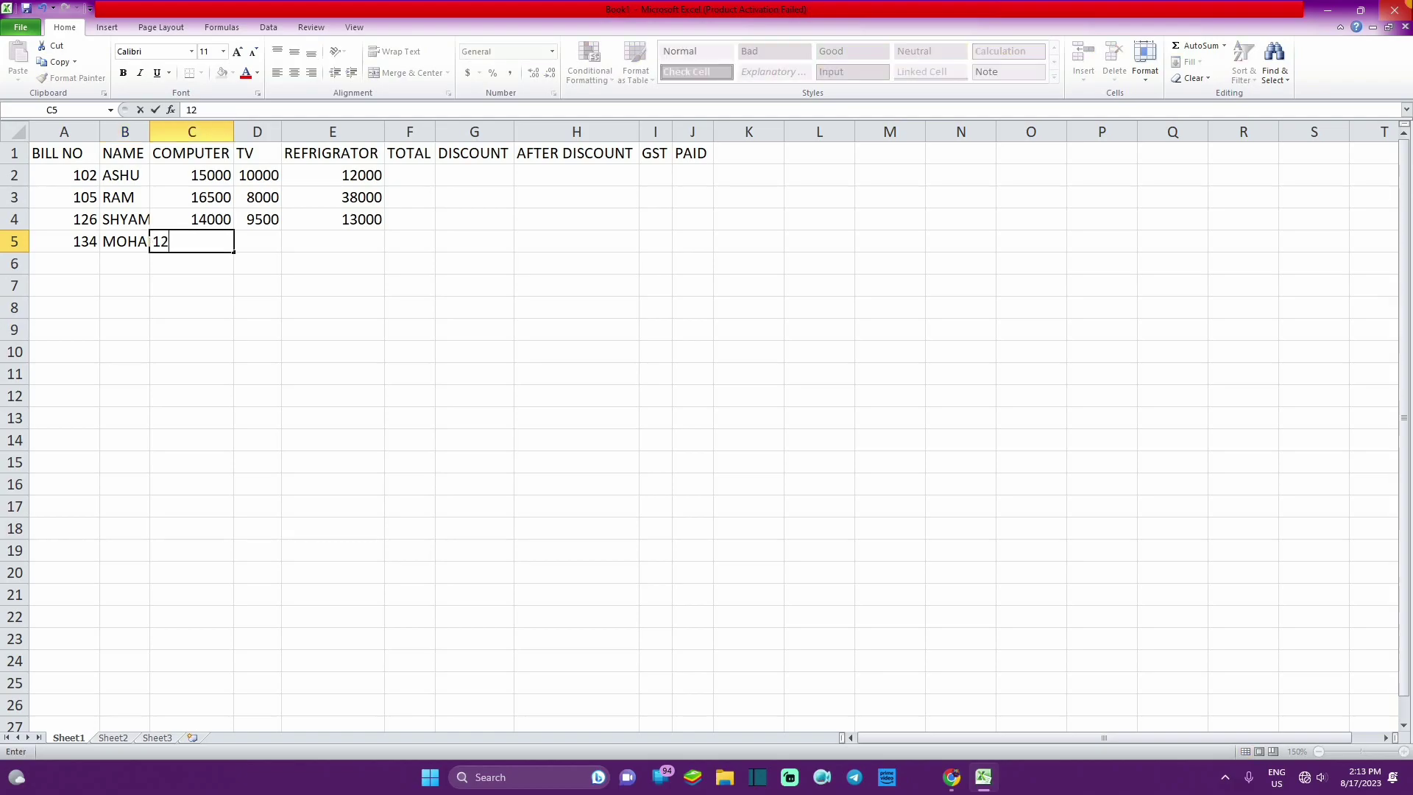
type("000")
key("Tab")
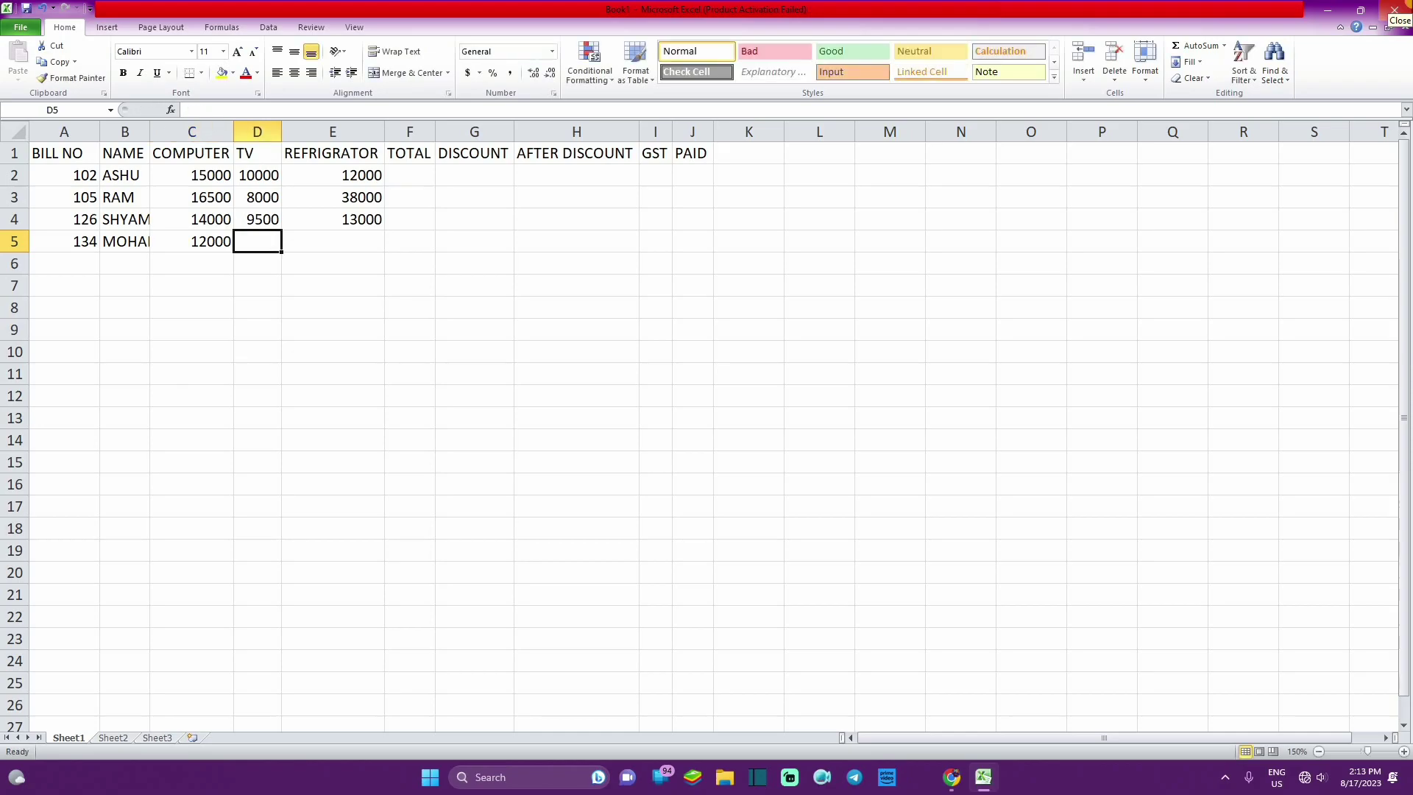
type("1100")
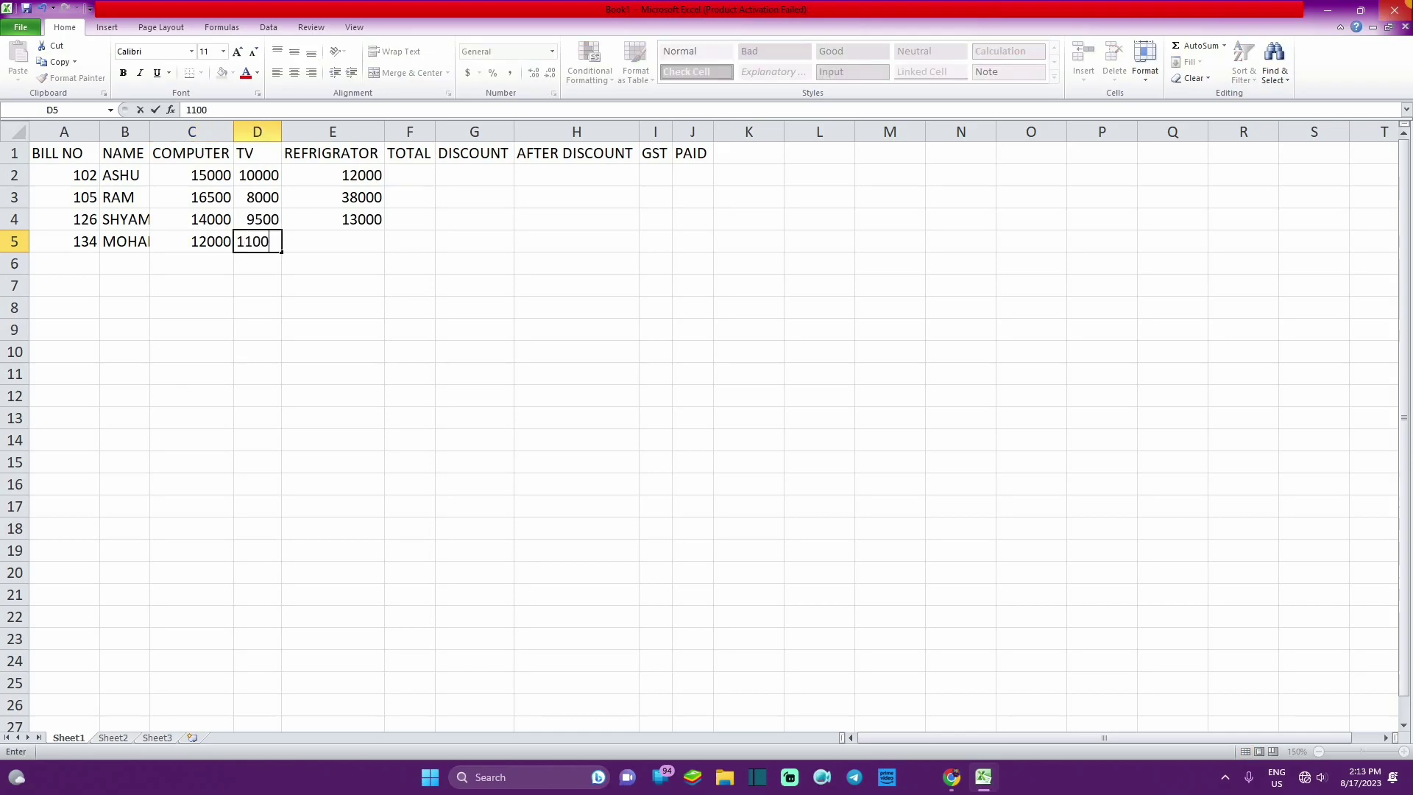
type("0")
key("Tab")
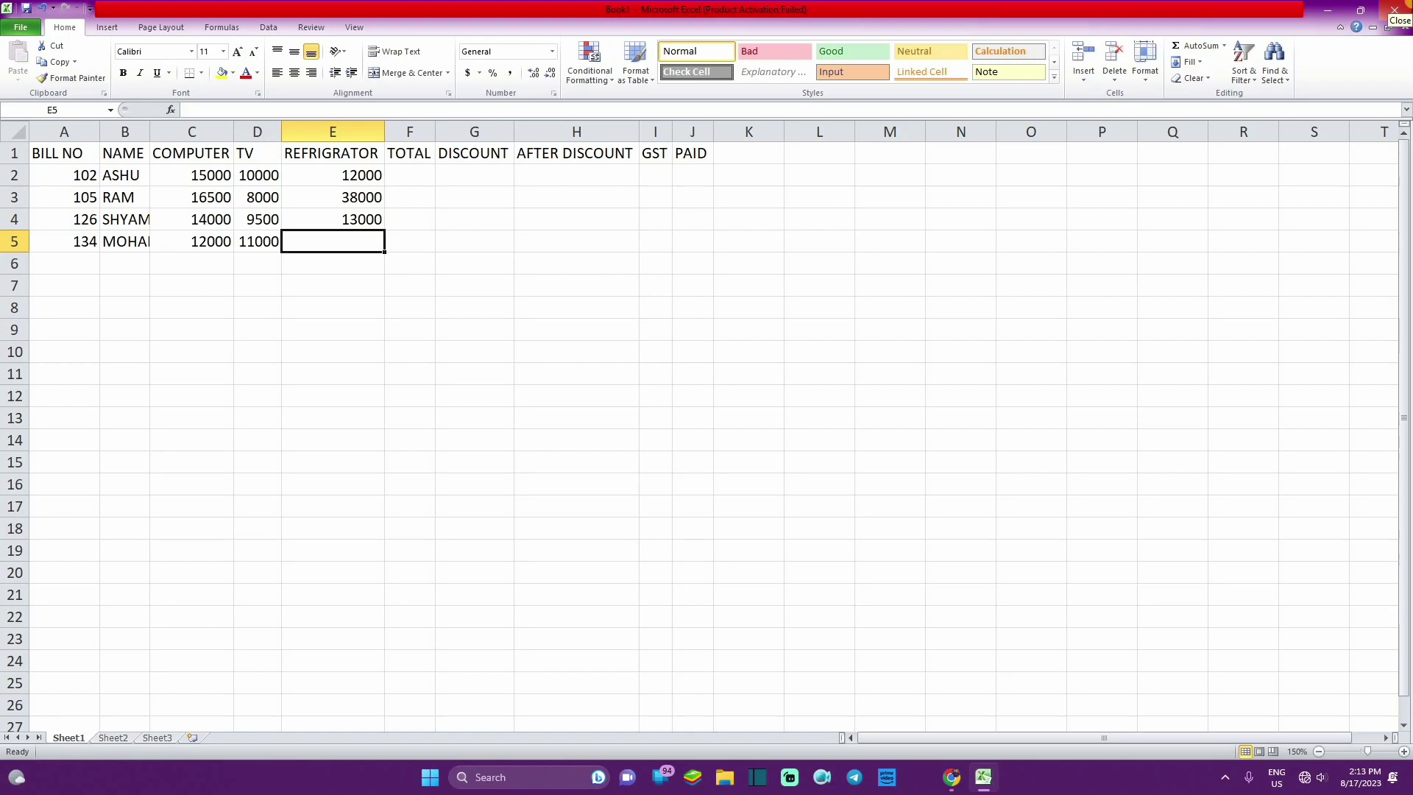
type("15")
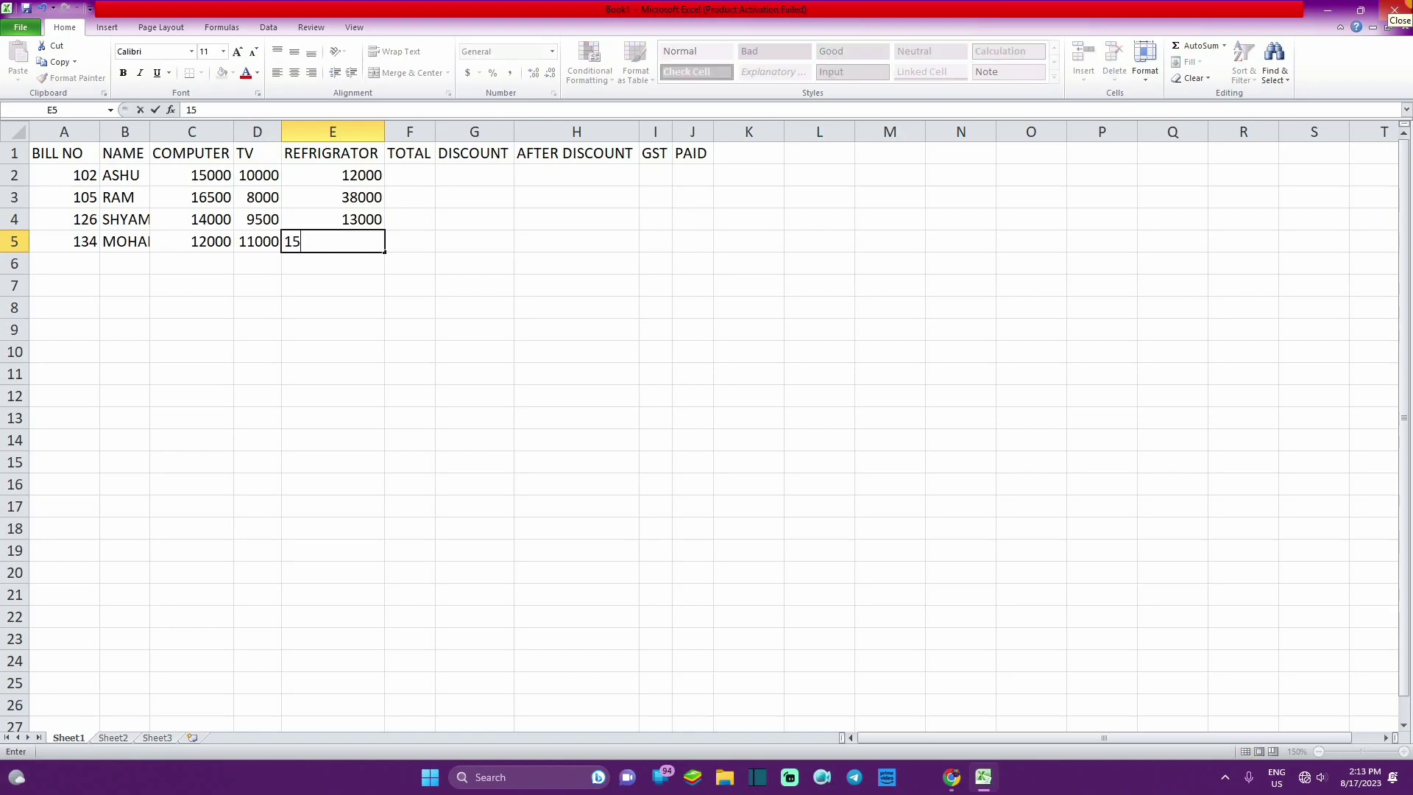
type("000")
key("Return")
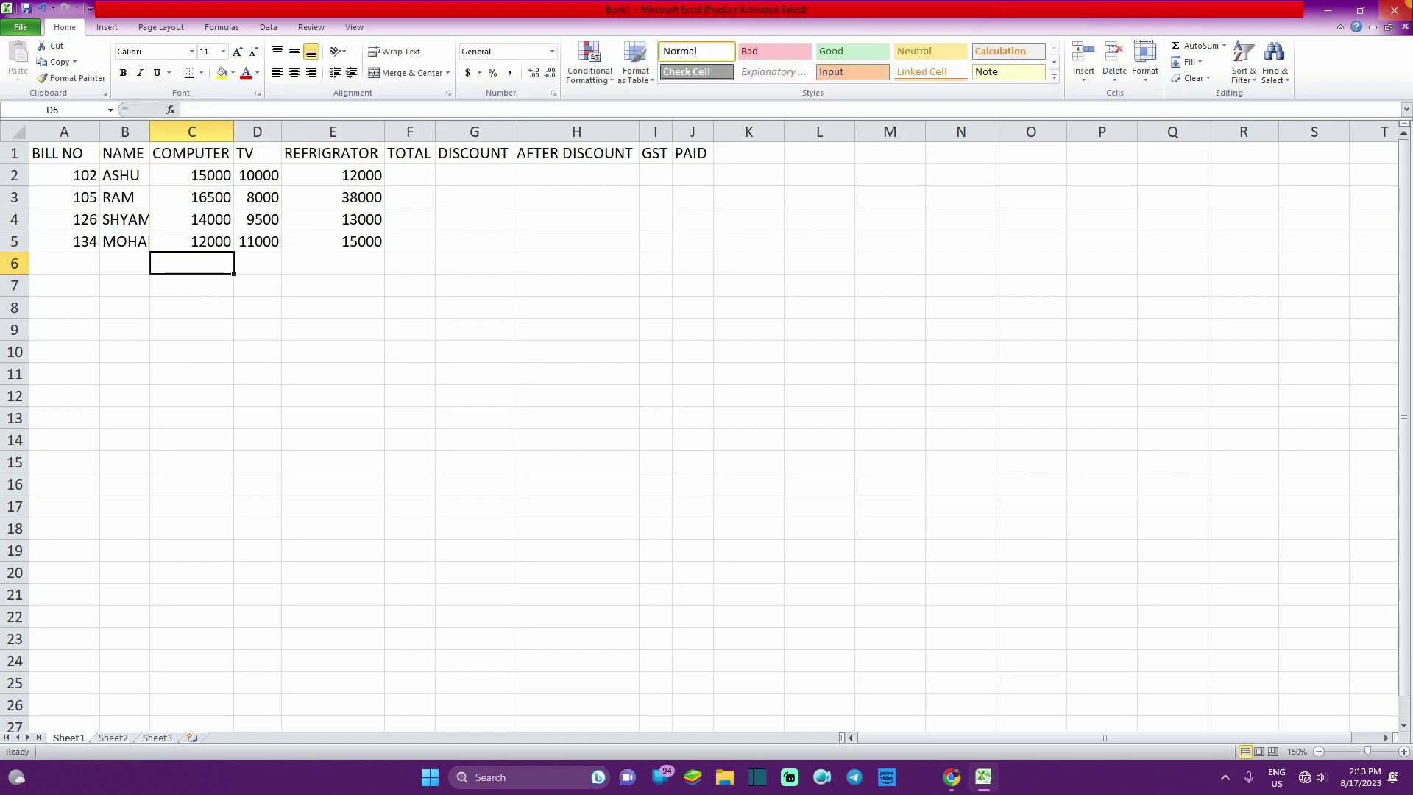
key("Left")
key("Left")
Enter bill 186 with the customer name and amounts 12500, 15000, 22000 in row 6
type("1")
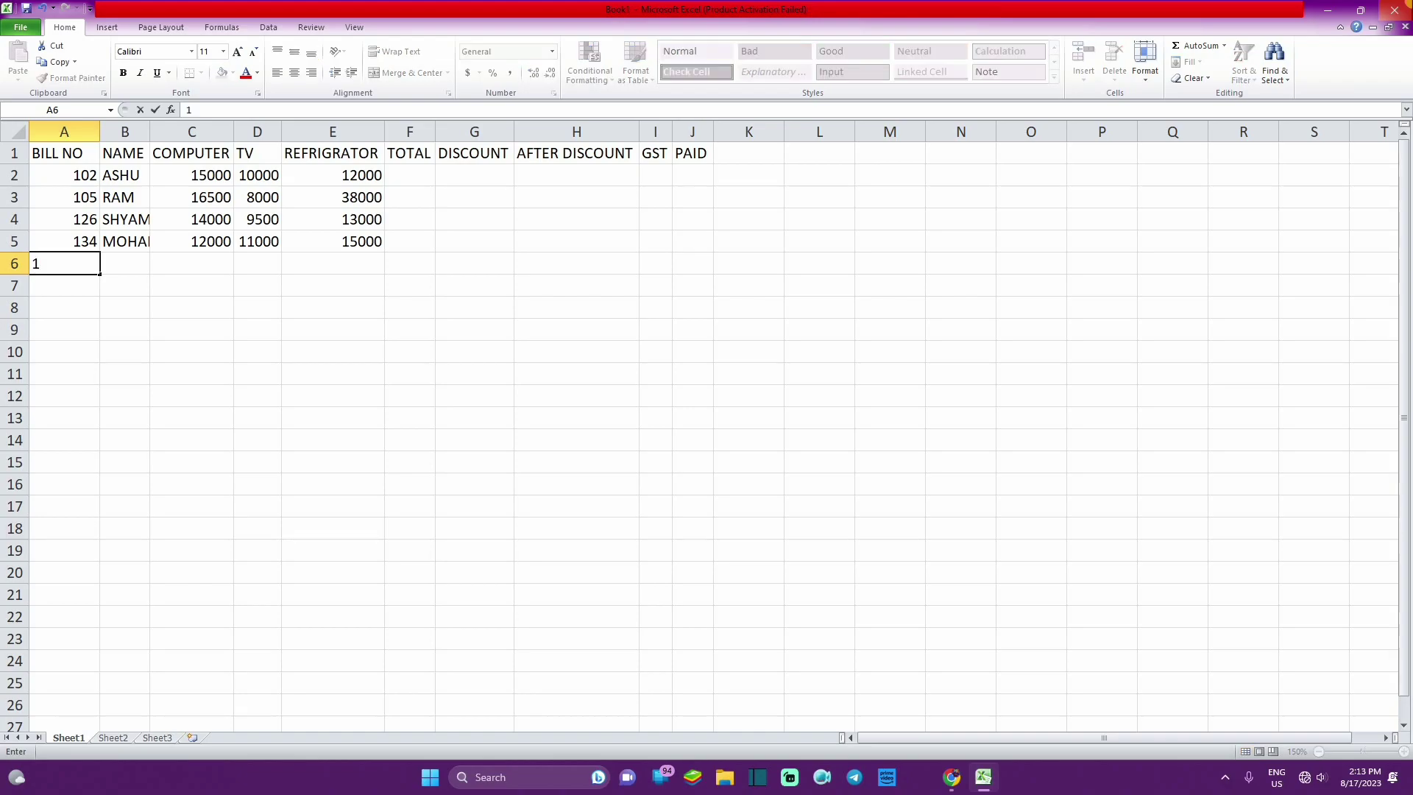
type("86")
key("Tab")
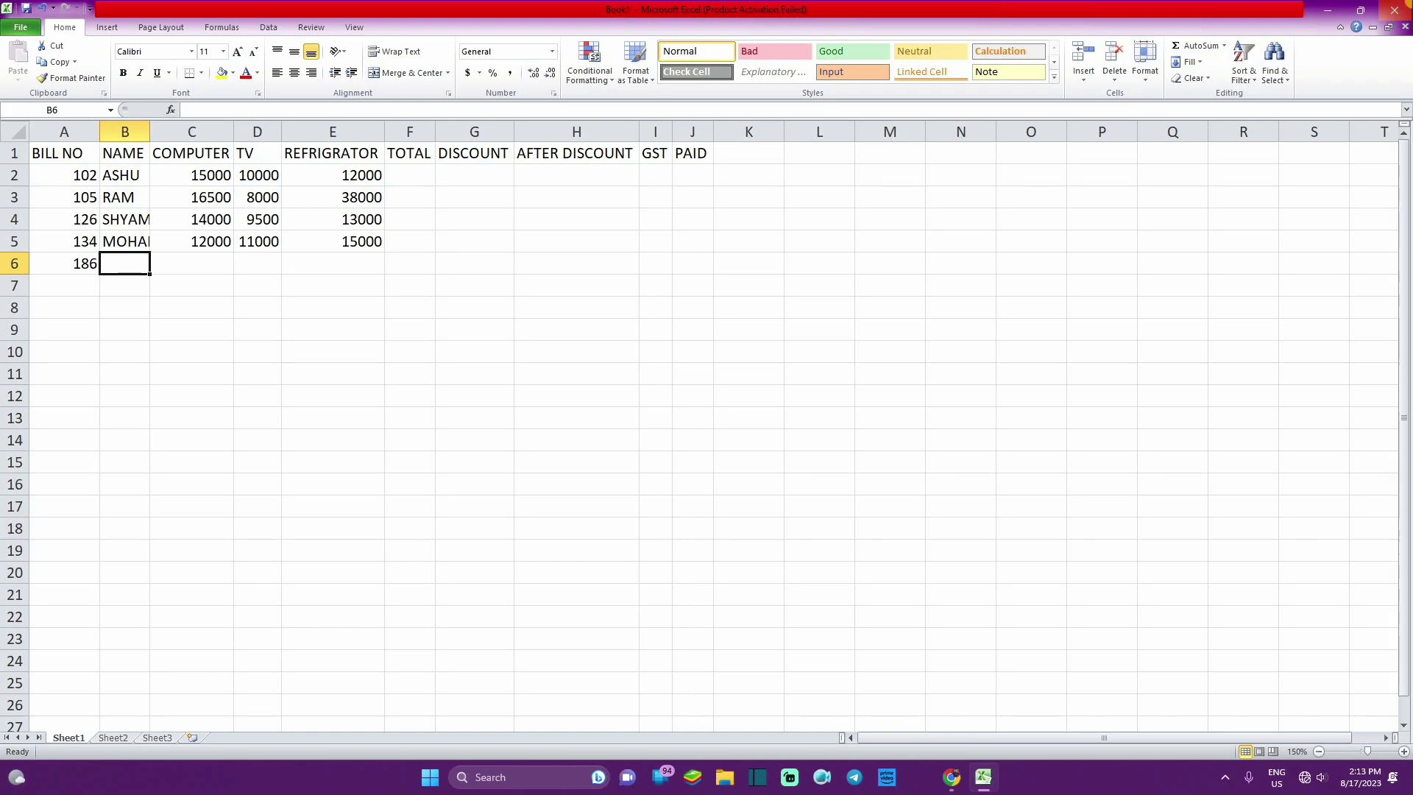
type("VIKASH")
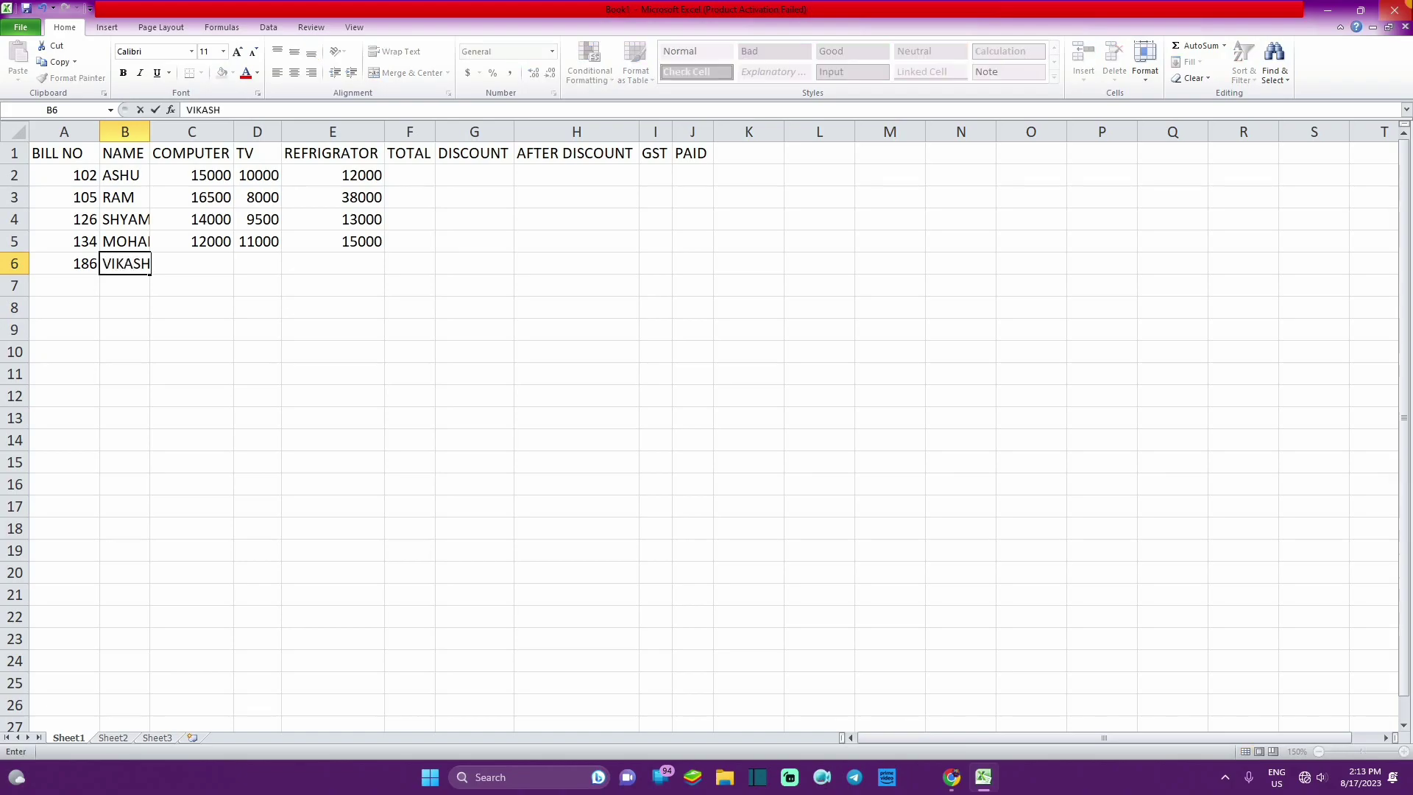
key("Tab")
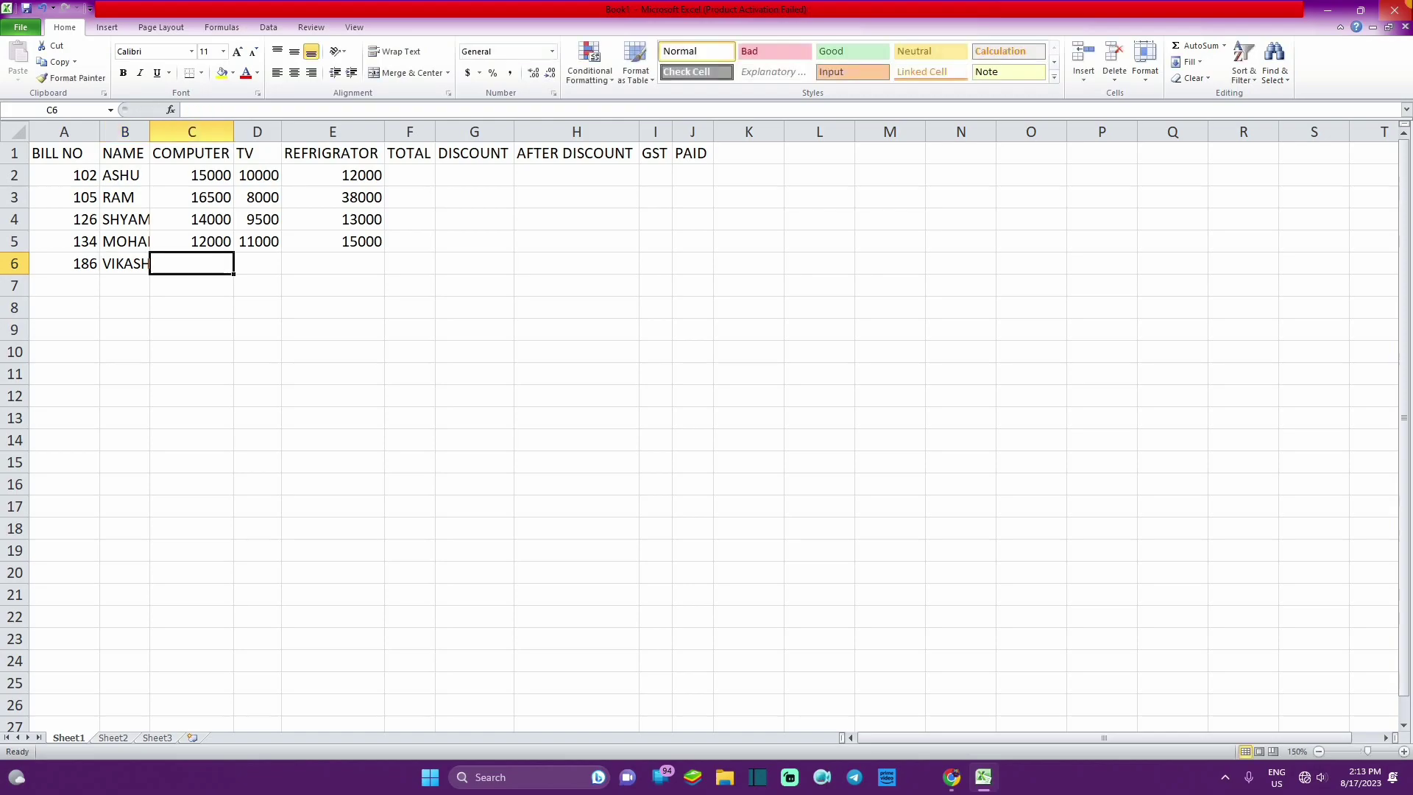
type("12500")
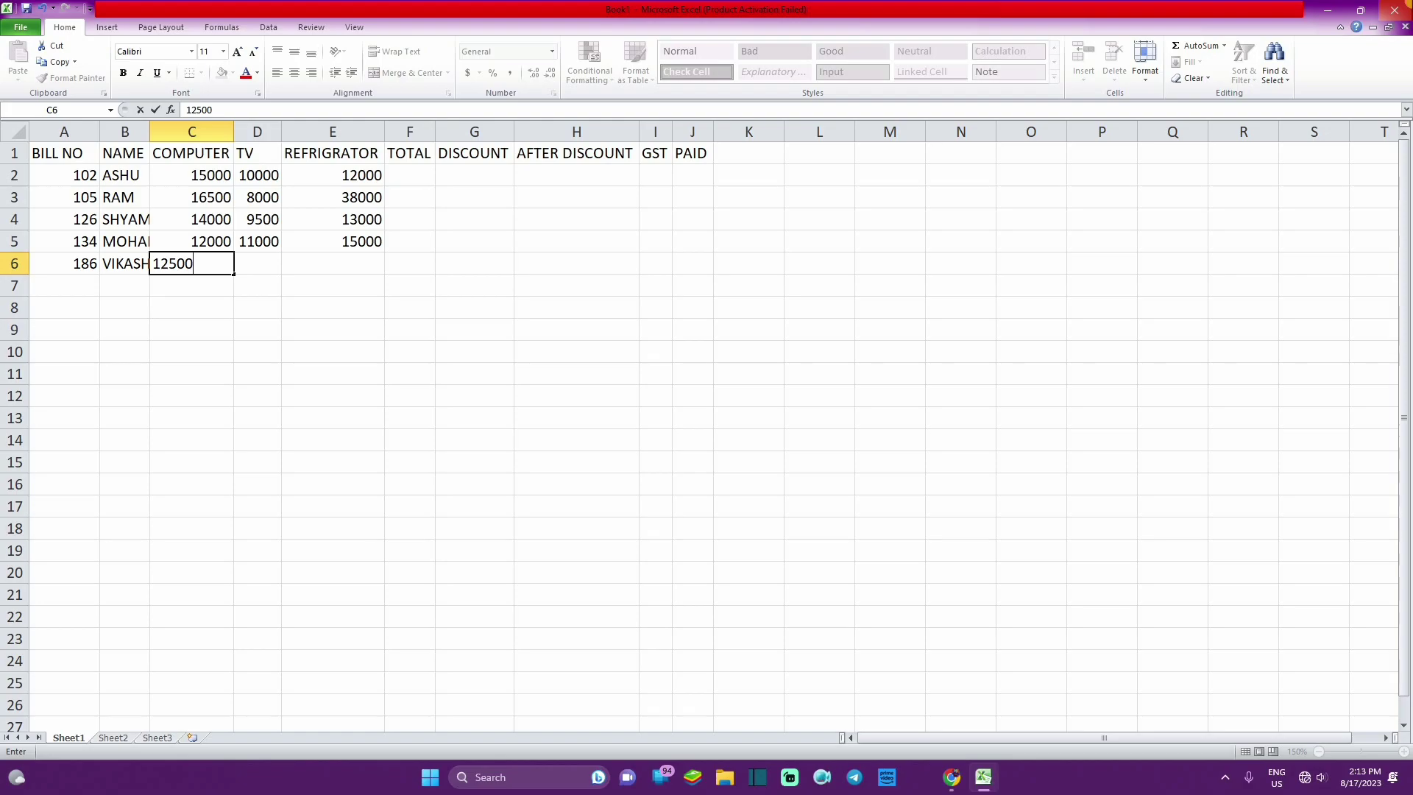
key("Tab")
type("15")
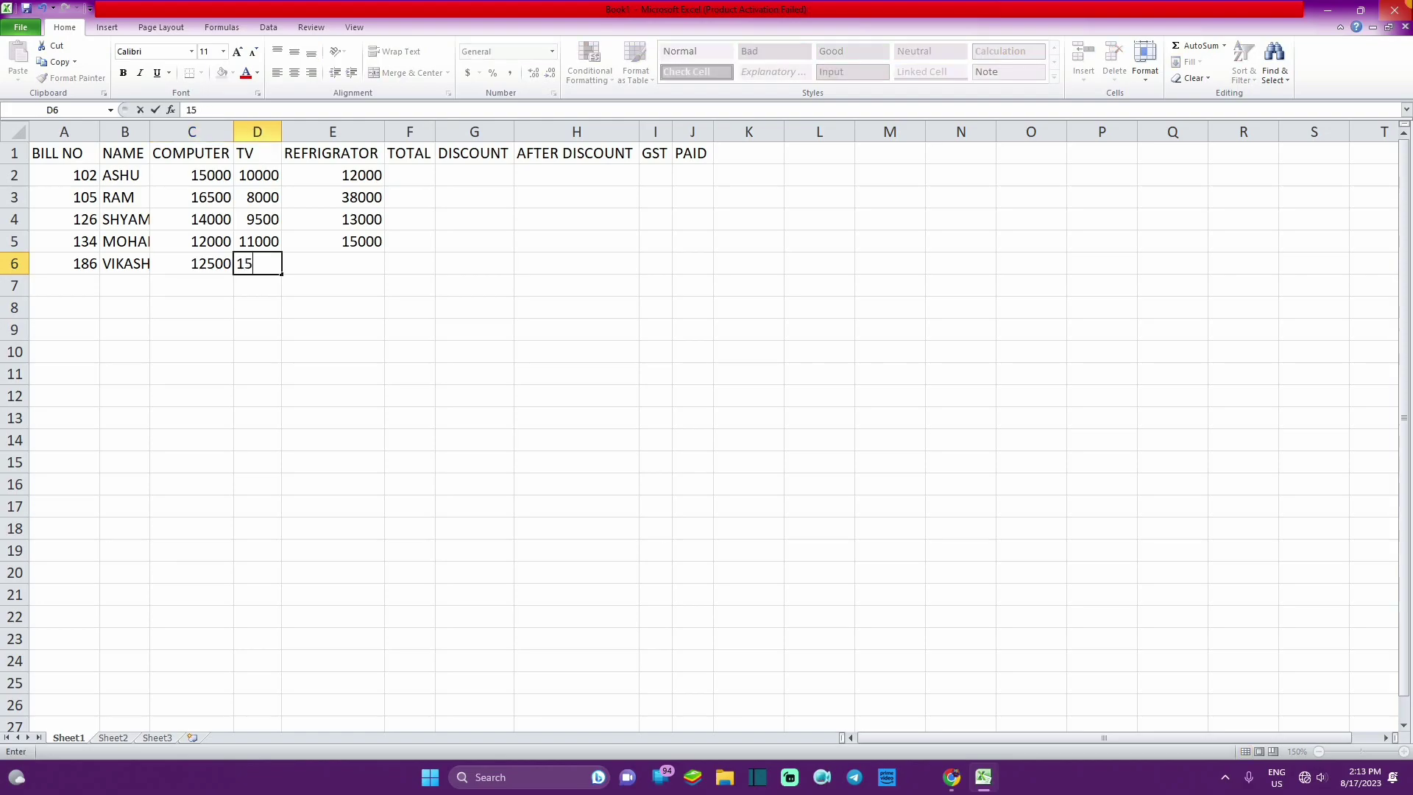
type("000")
key("Tab")
type("2200")
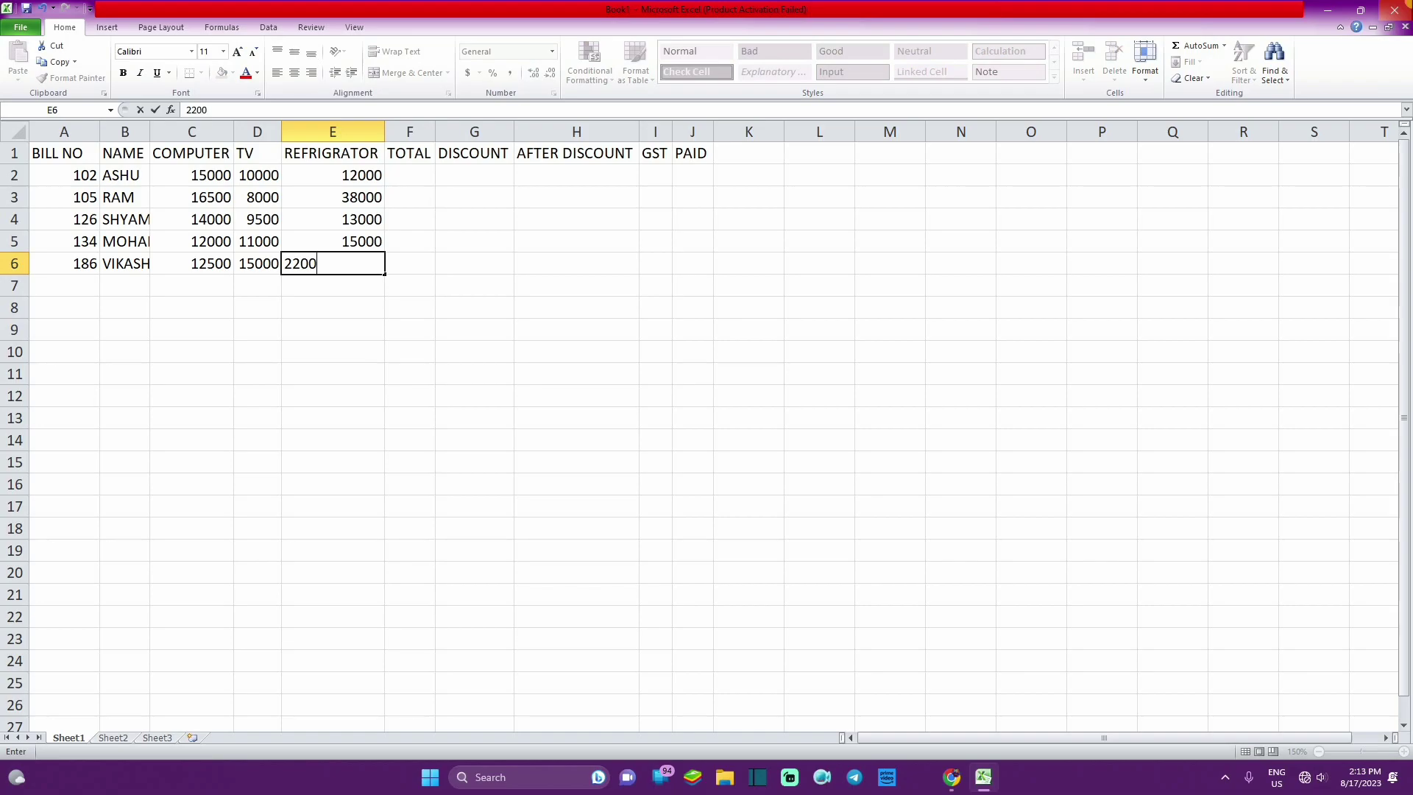
type("0")
key("Left")
key("Left")
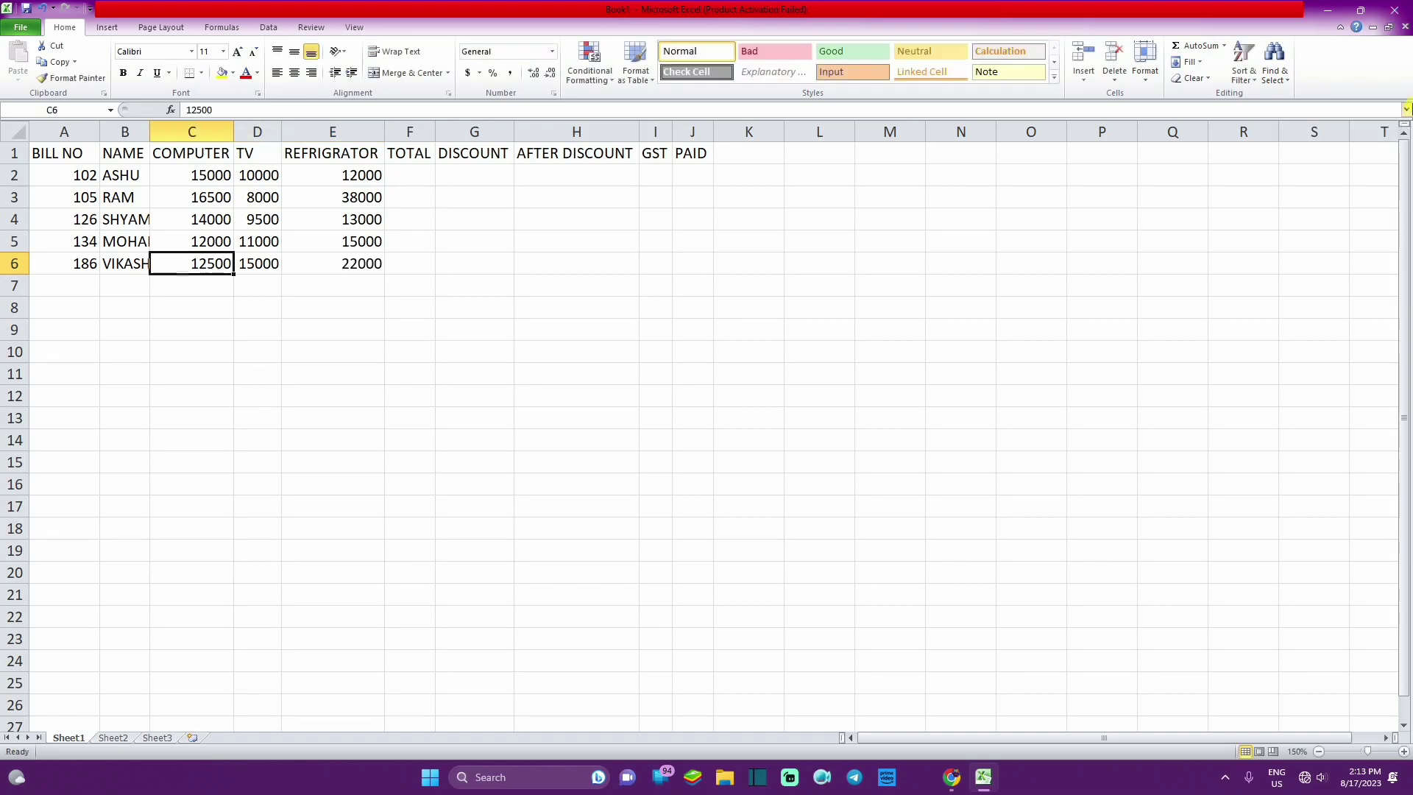
key("Left")
key("Left")
key("Down")
Enter bill 194 with the customer name and amounts 17000, 5800, 24000 in row 7
type("1")
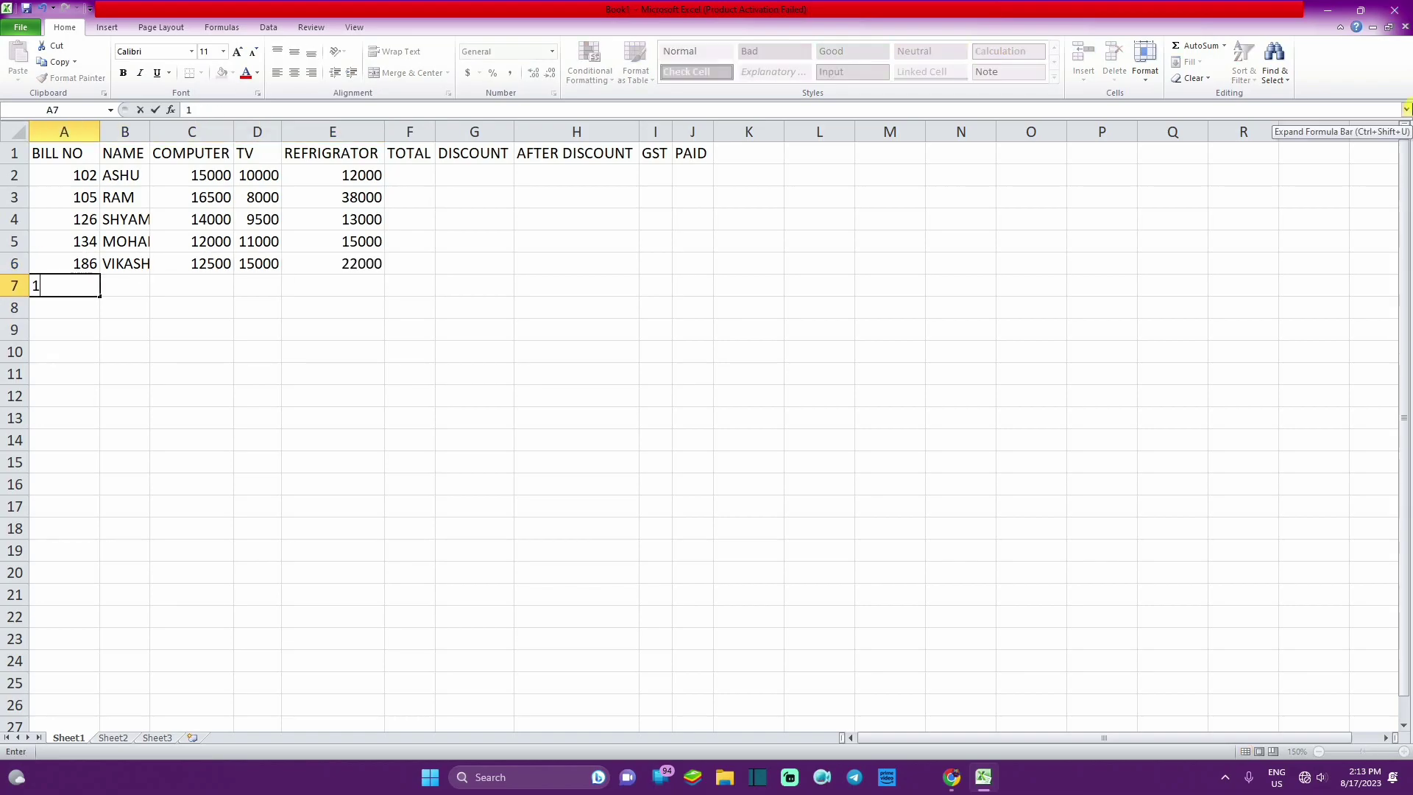
type("9")
type("4")
key("Tab")
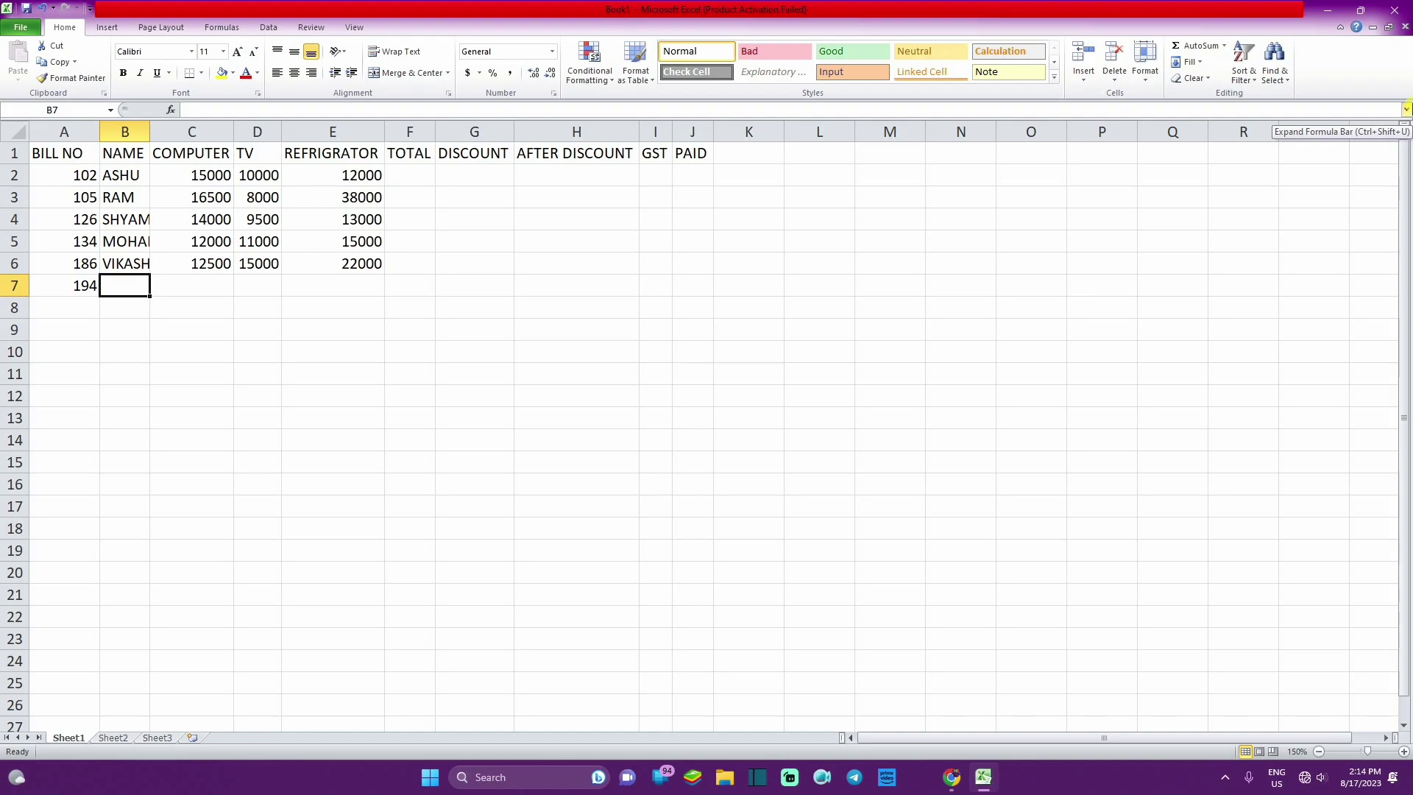
type("PANKAJ")
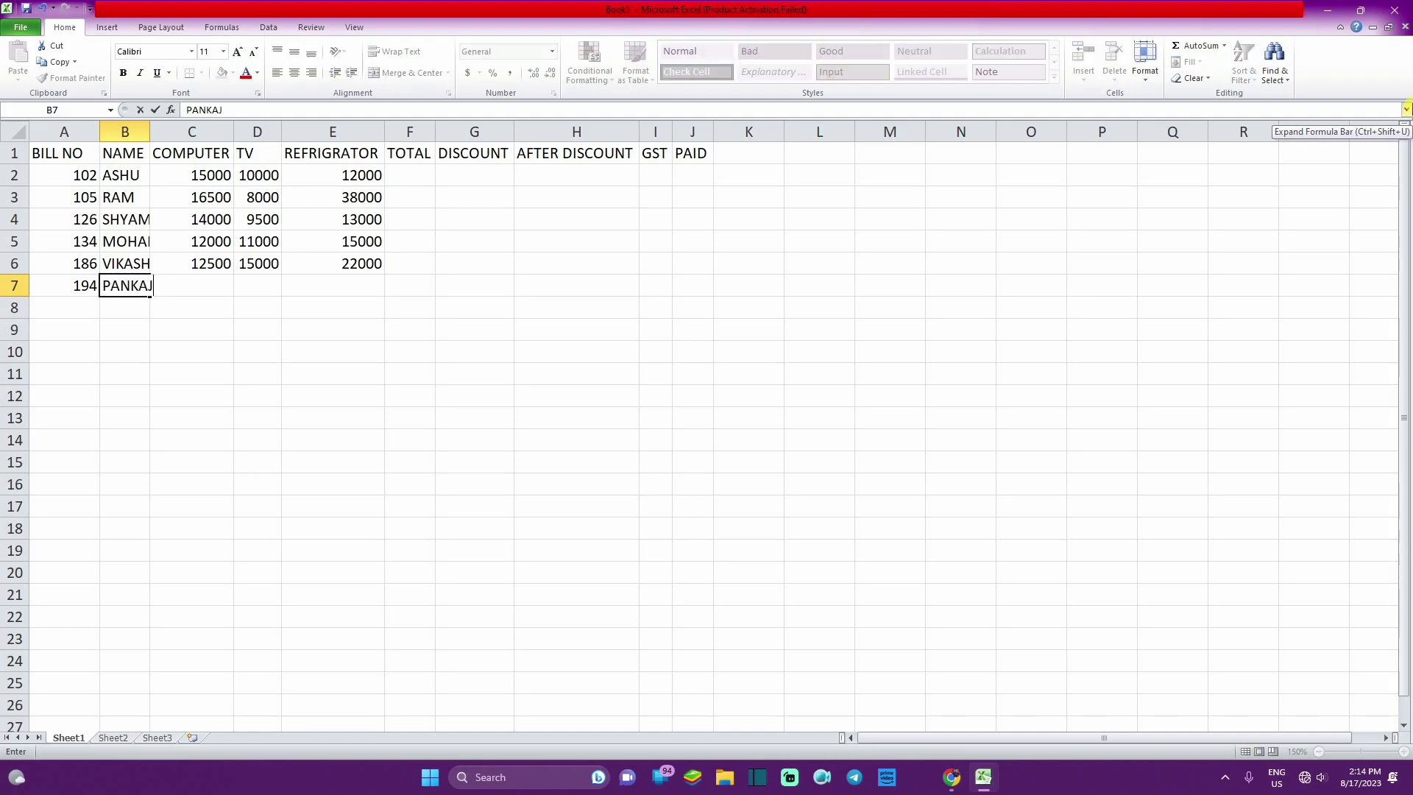
key("Tab")
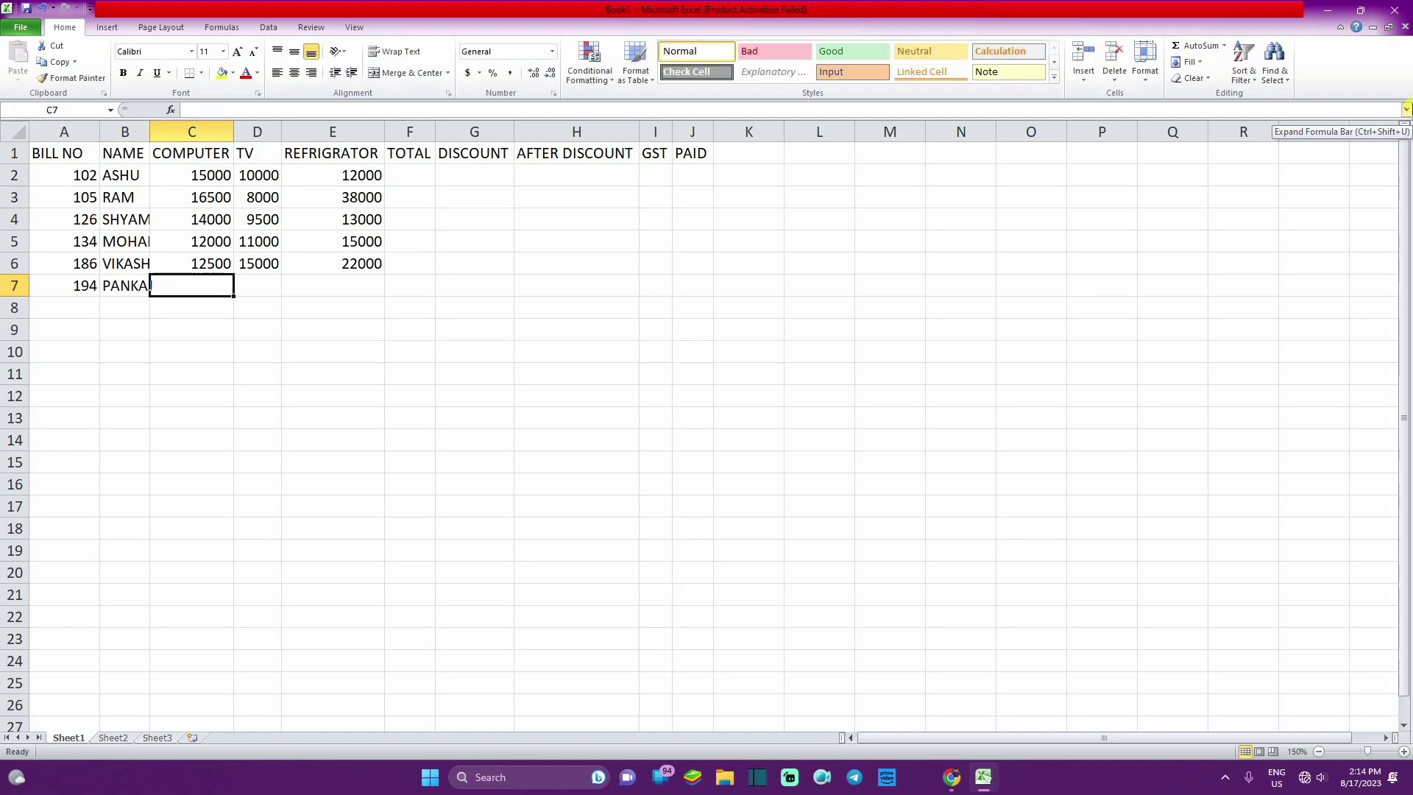
type("170")
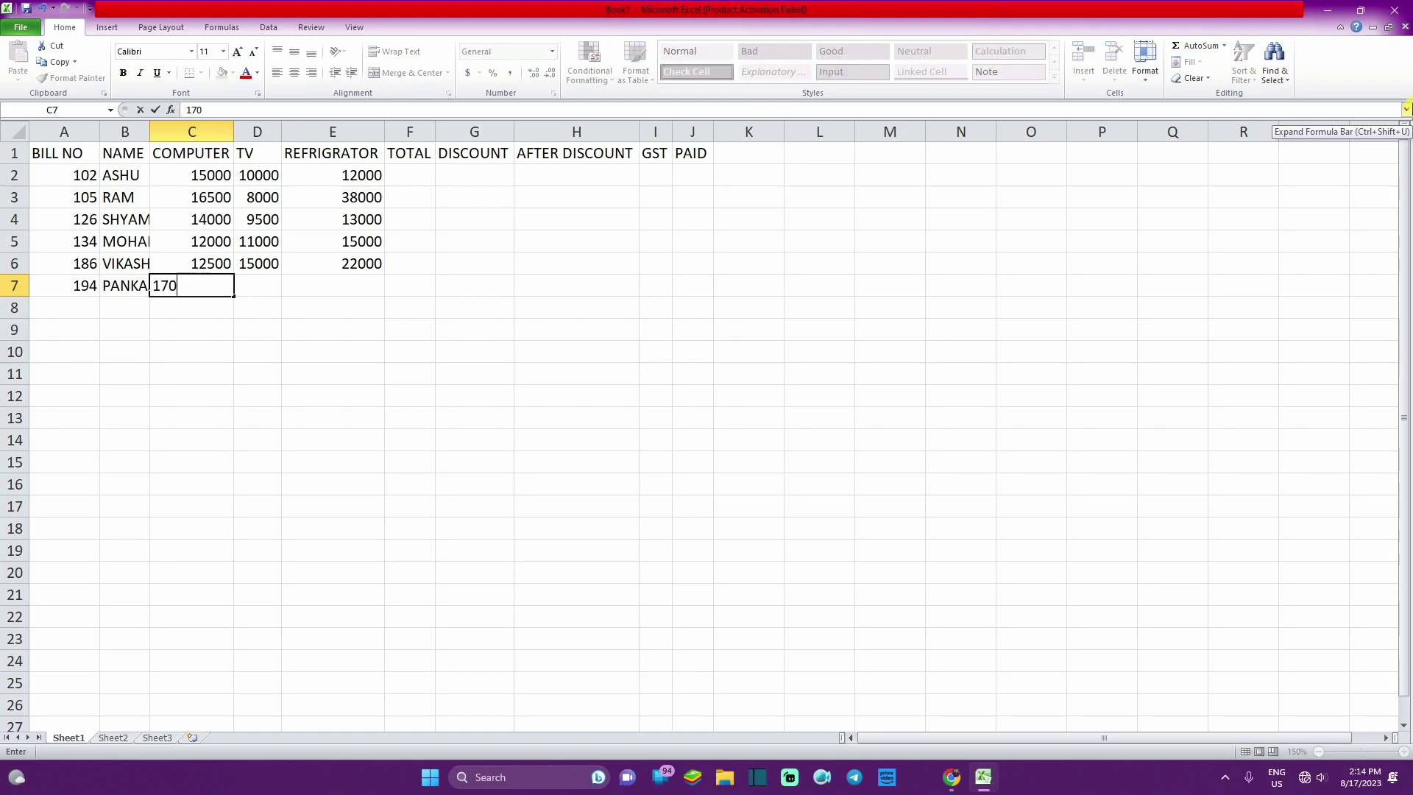
type("00")
key("Tab")
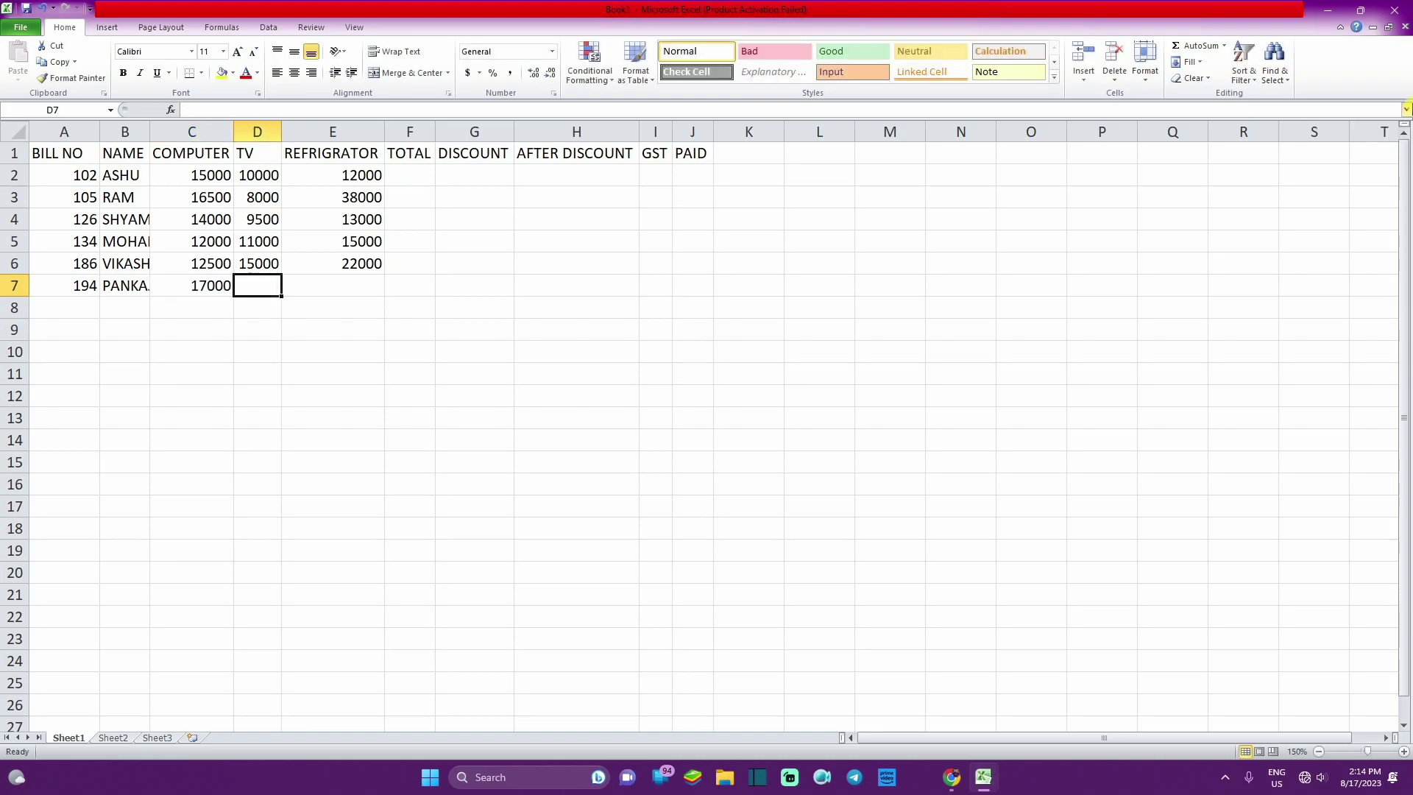
type("5")
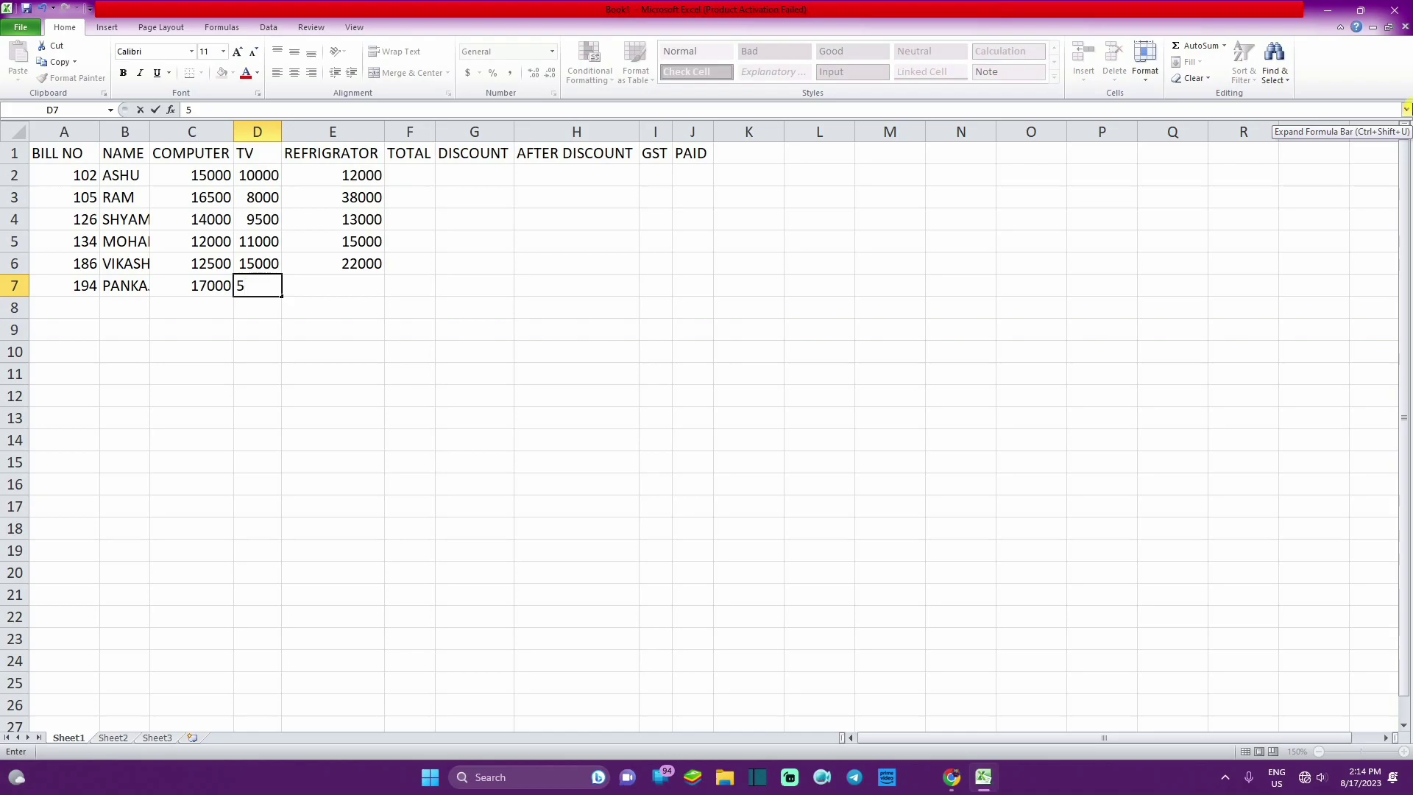
type("800")
key("Tab")
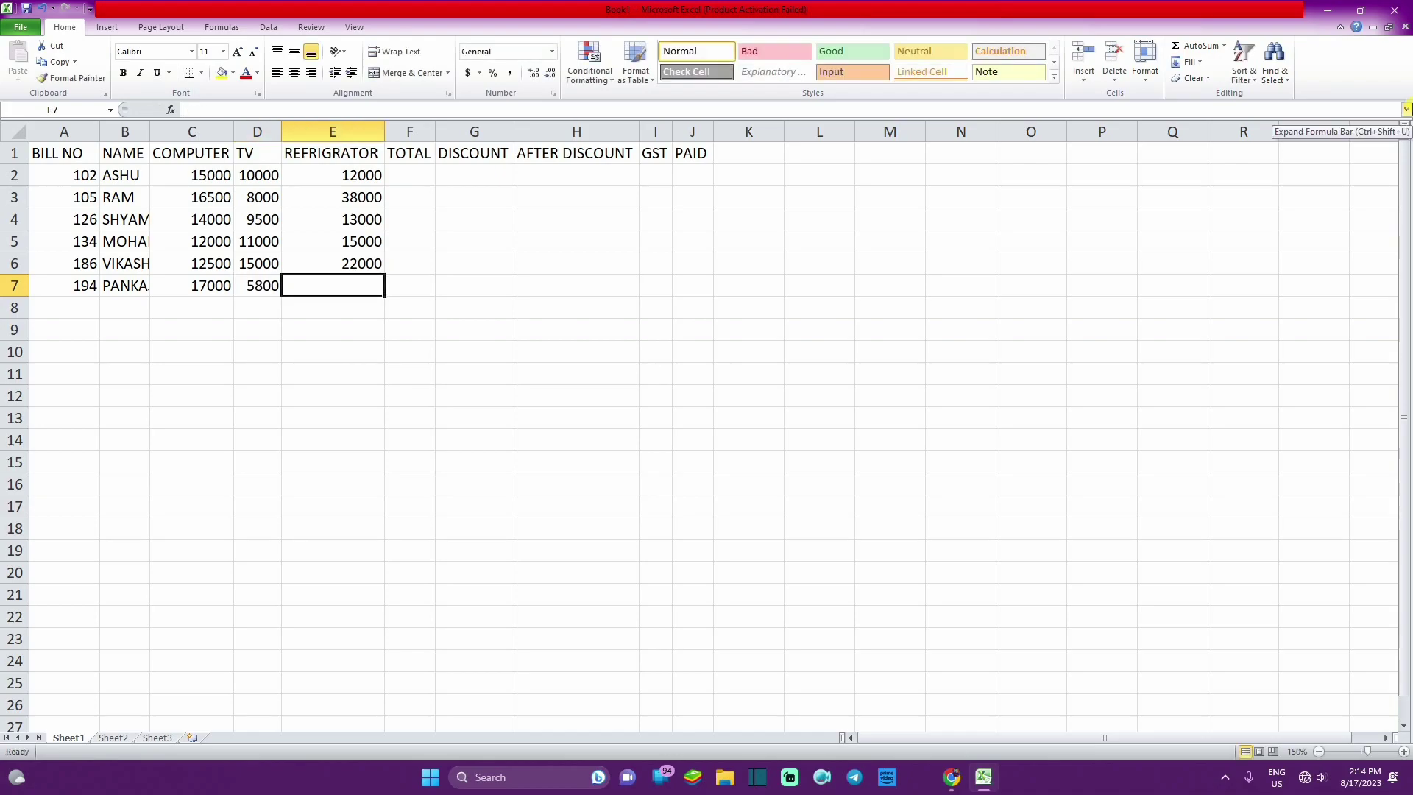
type("2400")
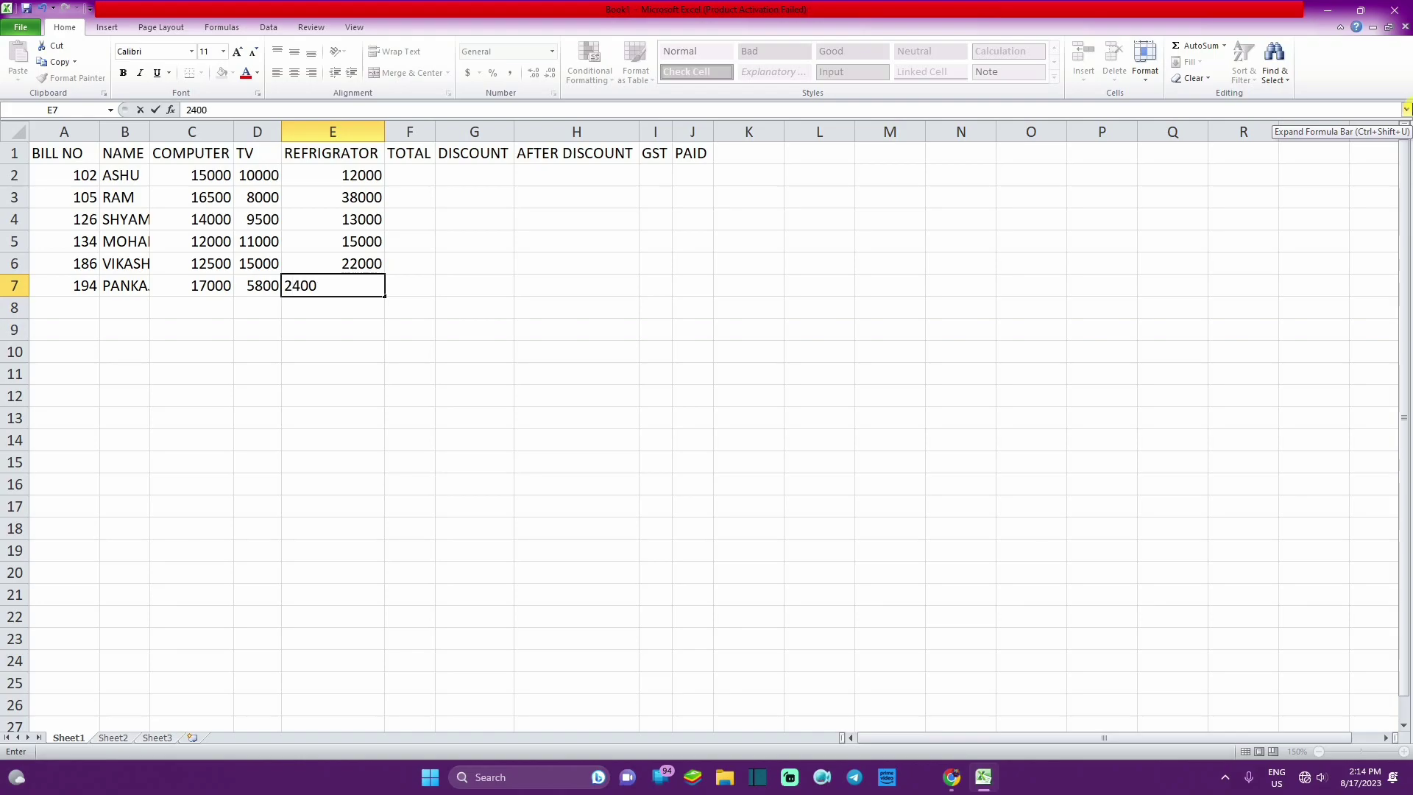
type("0")
left_click(92, 308)
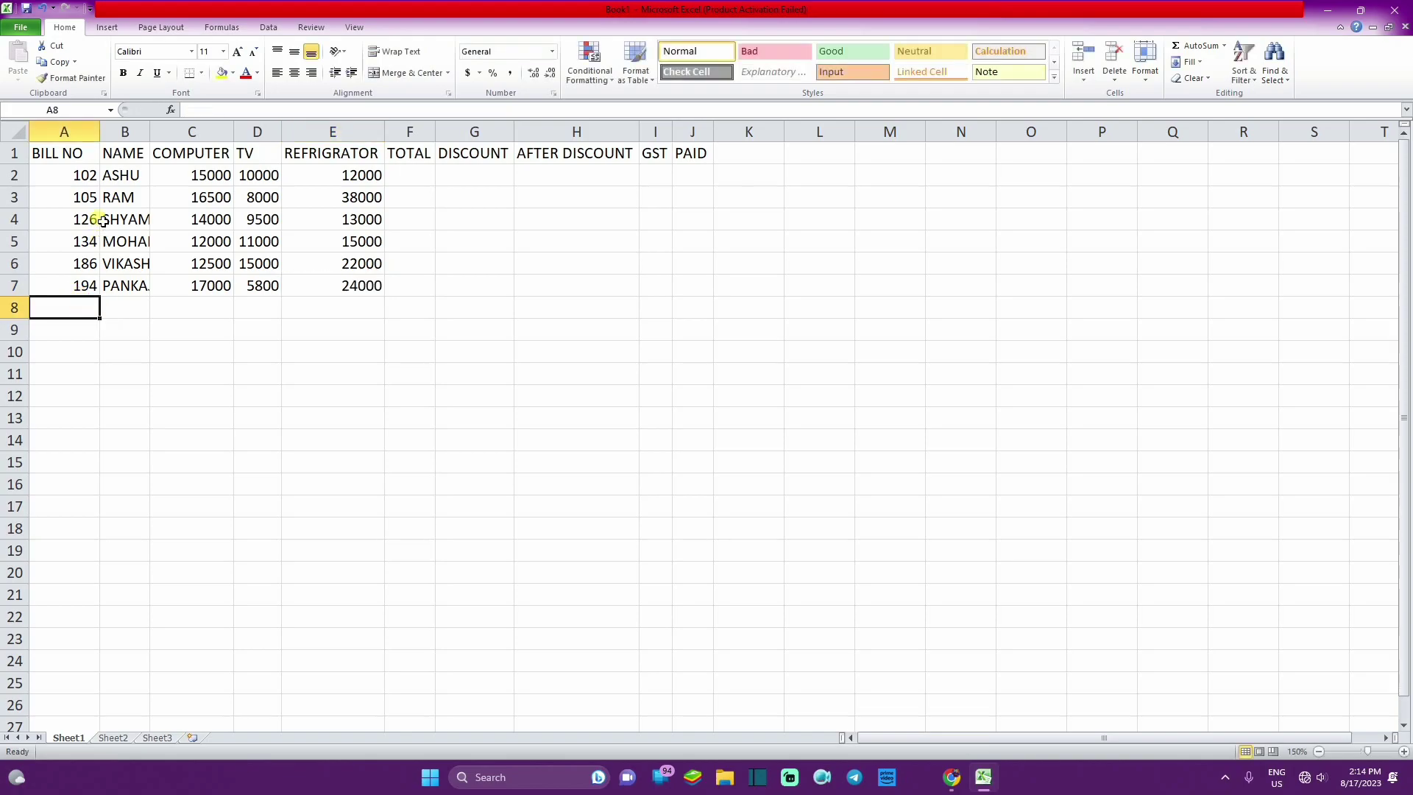
left_click(82, 177)
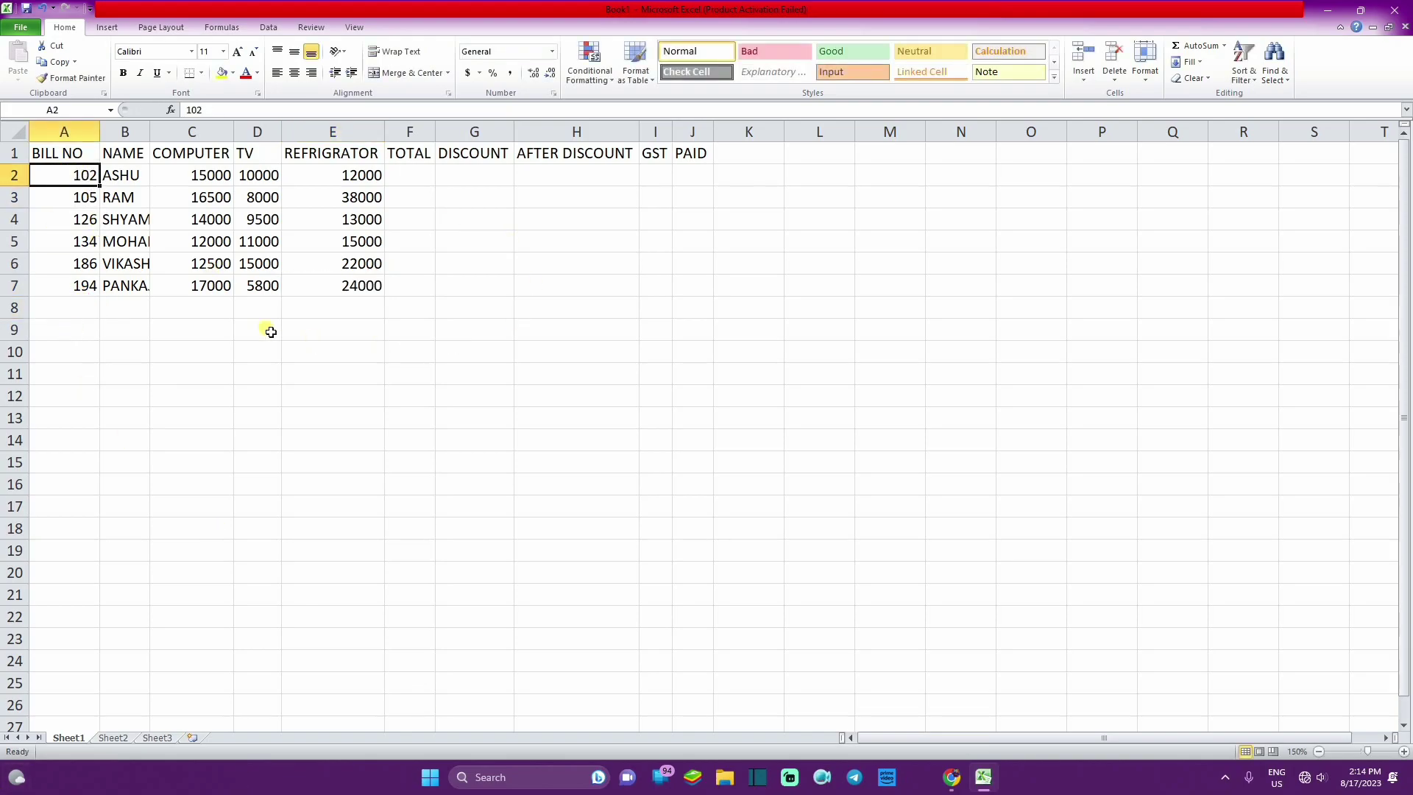
left_click(74, 204)
left_click(70, 292)
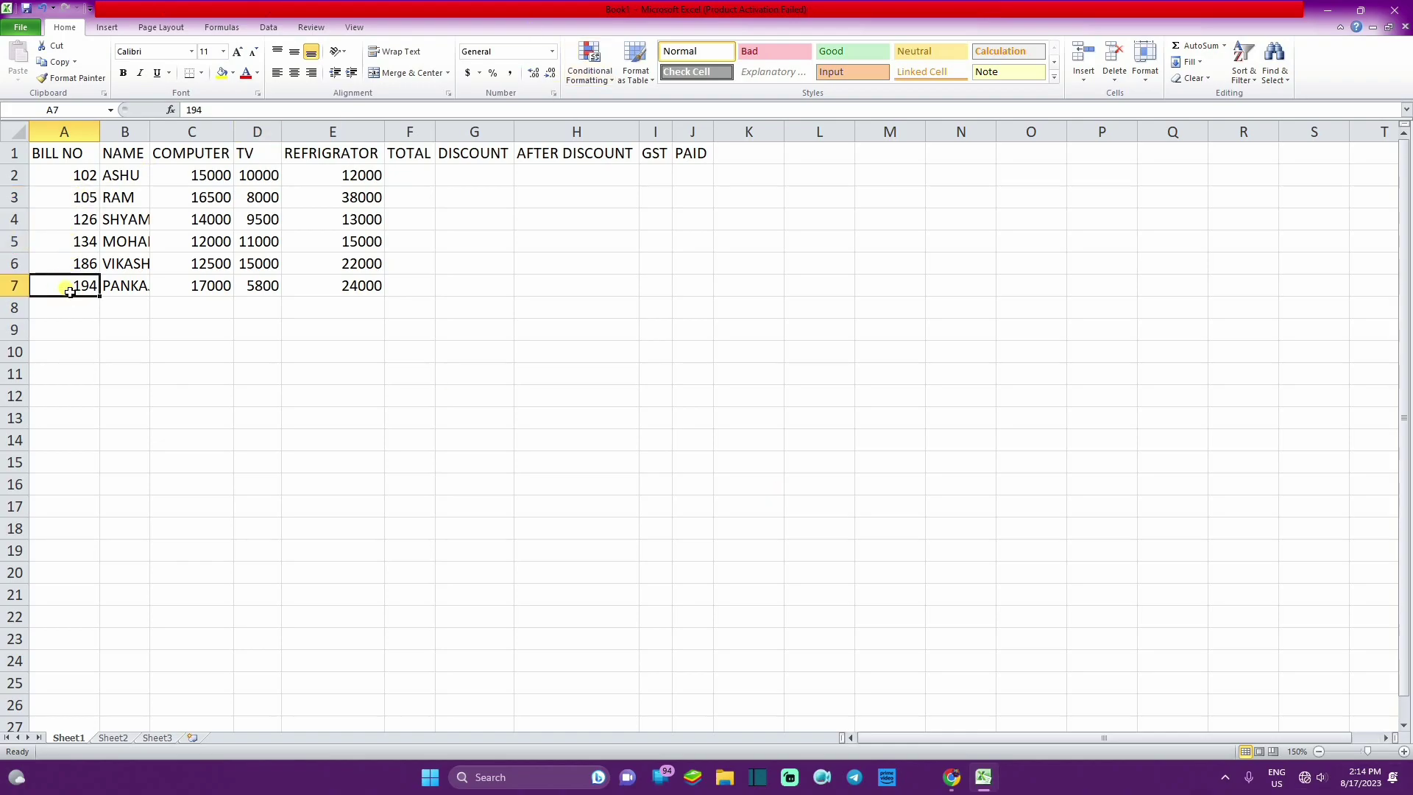
left_click_drag(82, 176, 324, 286)
left_click(344, 340)
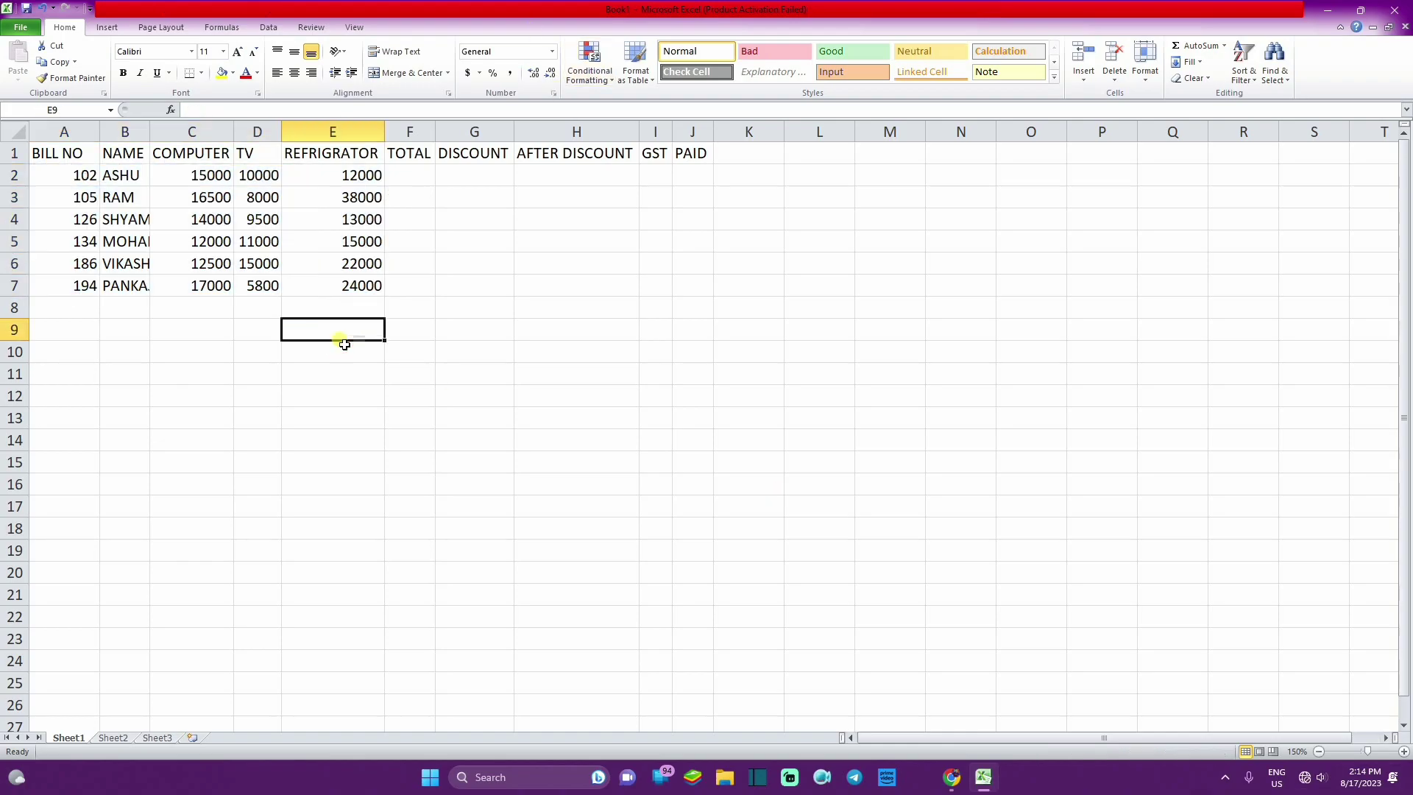
left_click(60, 151)
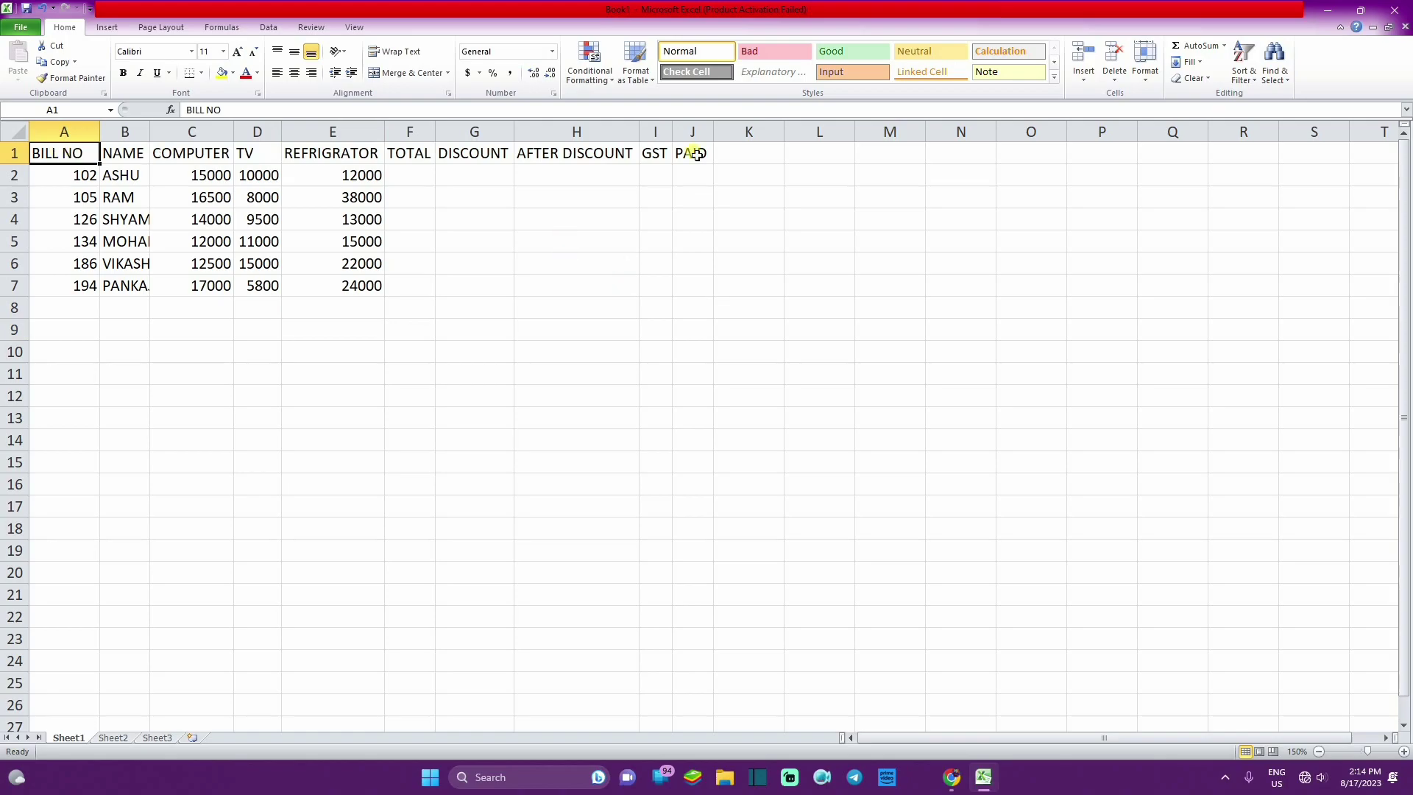
left_click(14, 197)
mouse_move(63, 152)
left_mouse_down()
mouse_move(255, 177)
mouse_move(698, 153)
left_mouse_up()
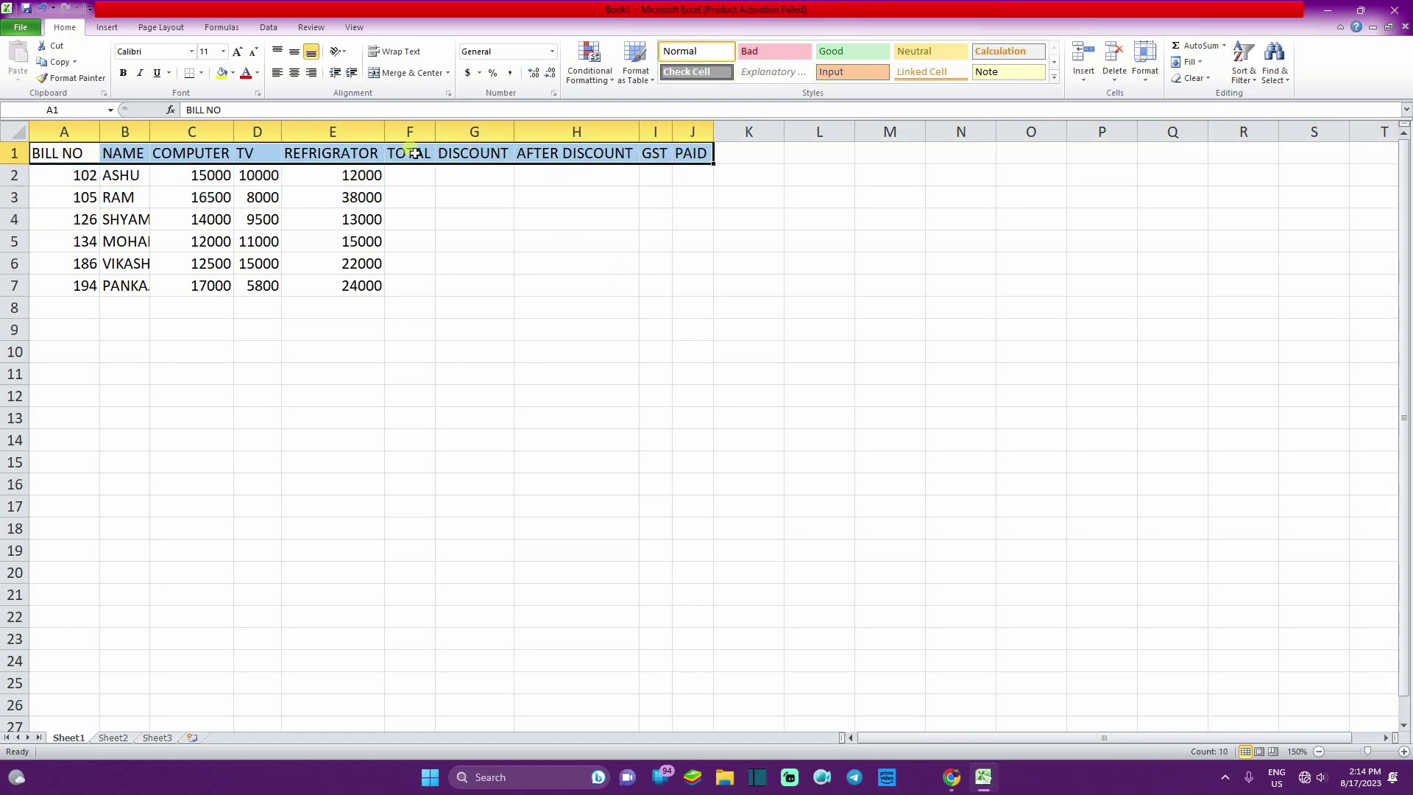
Insert a blank row above the headers and merge-and-centre A1:J1 into one cell
right_click(451, 157)
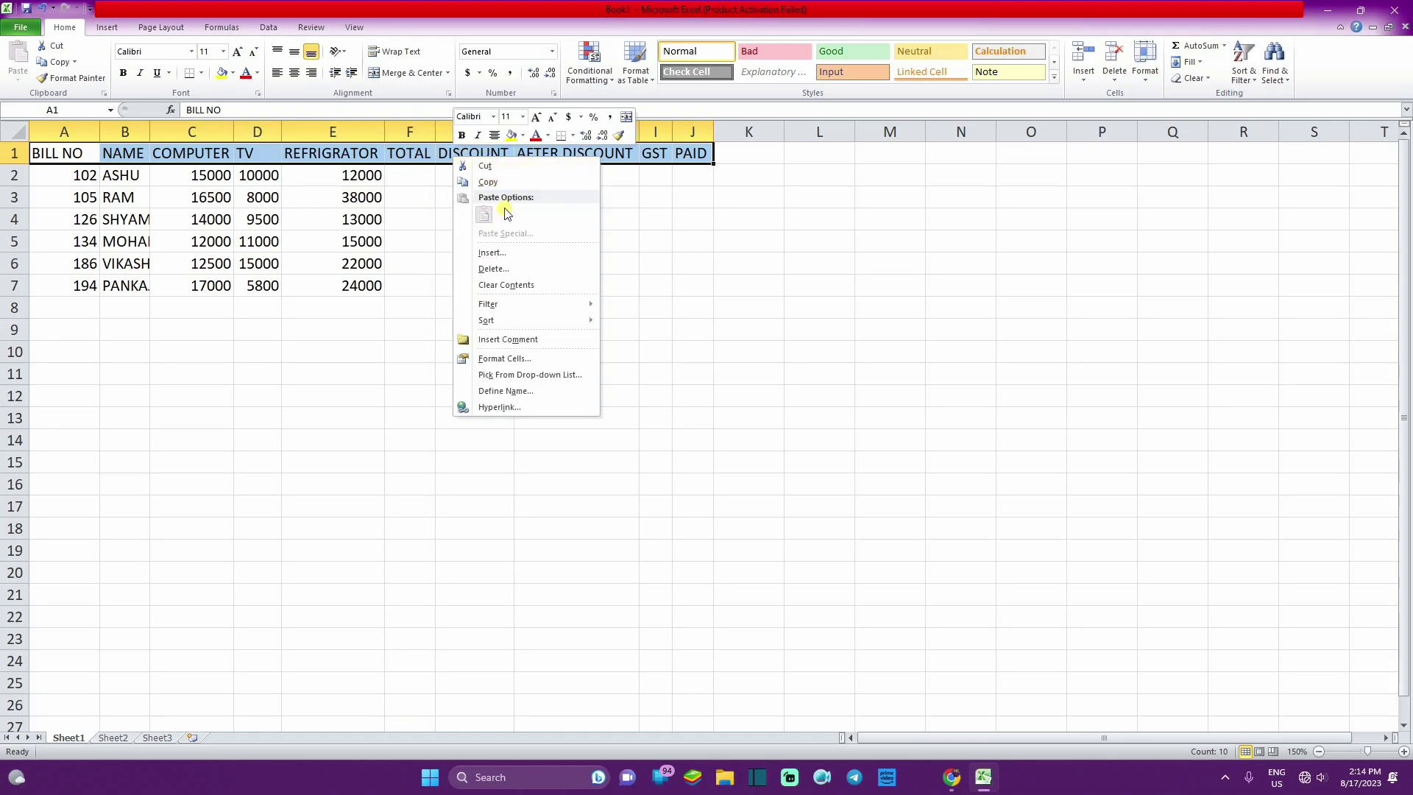
left_click(500, 253)
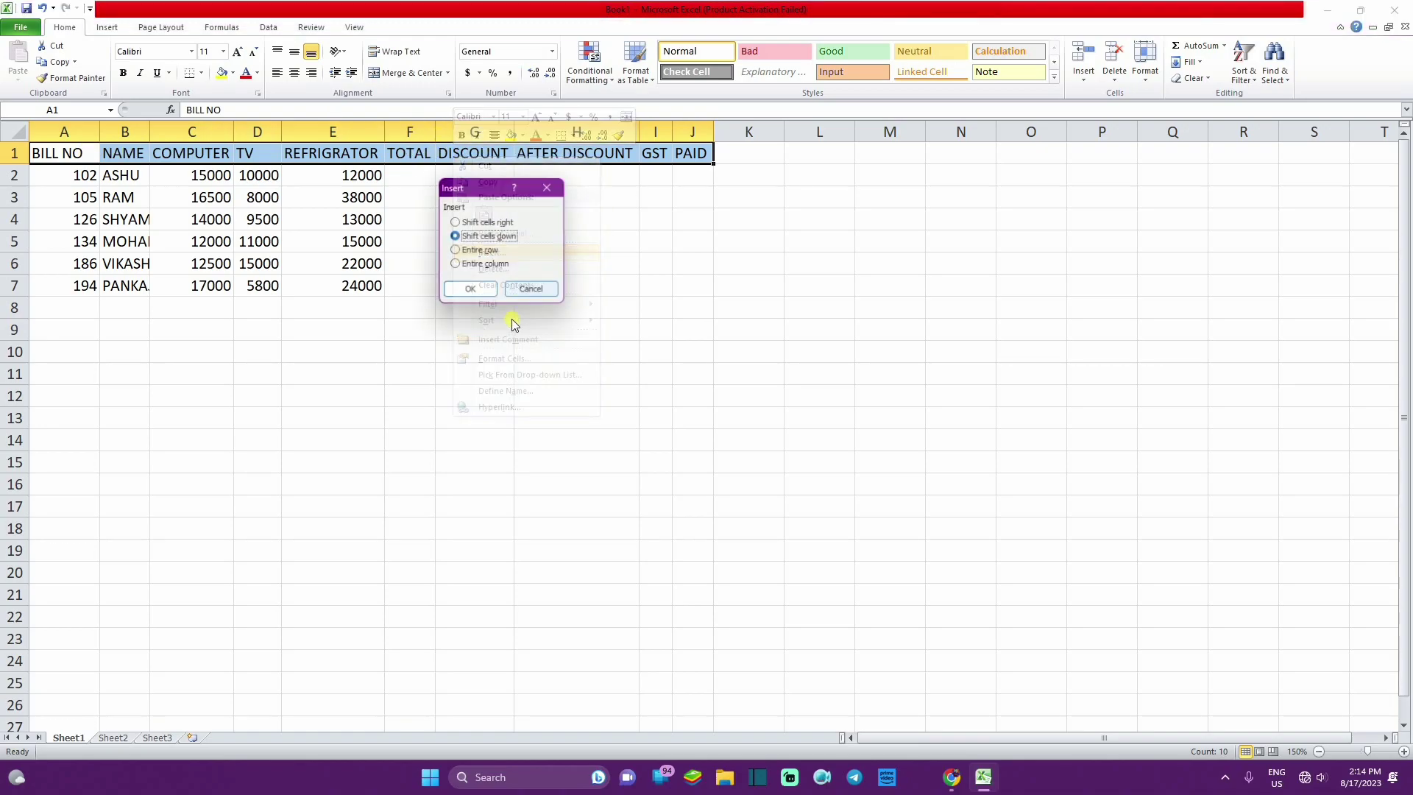
left_click(487, 290)
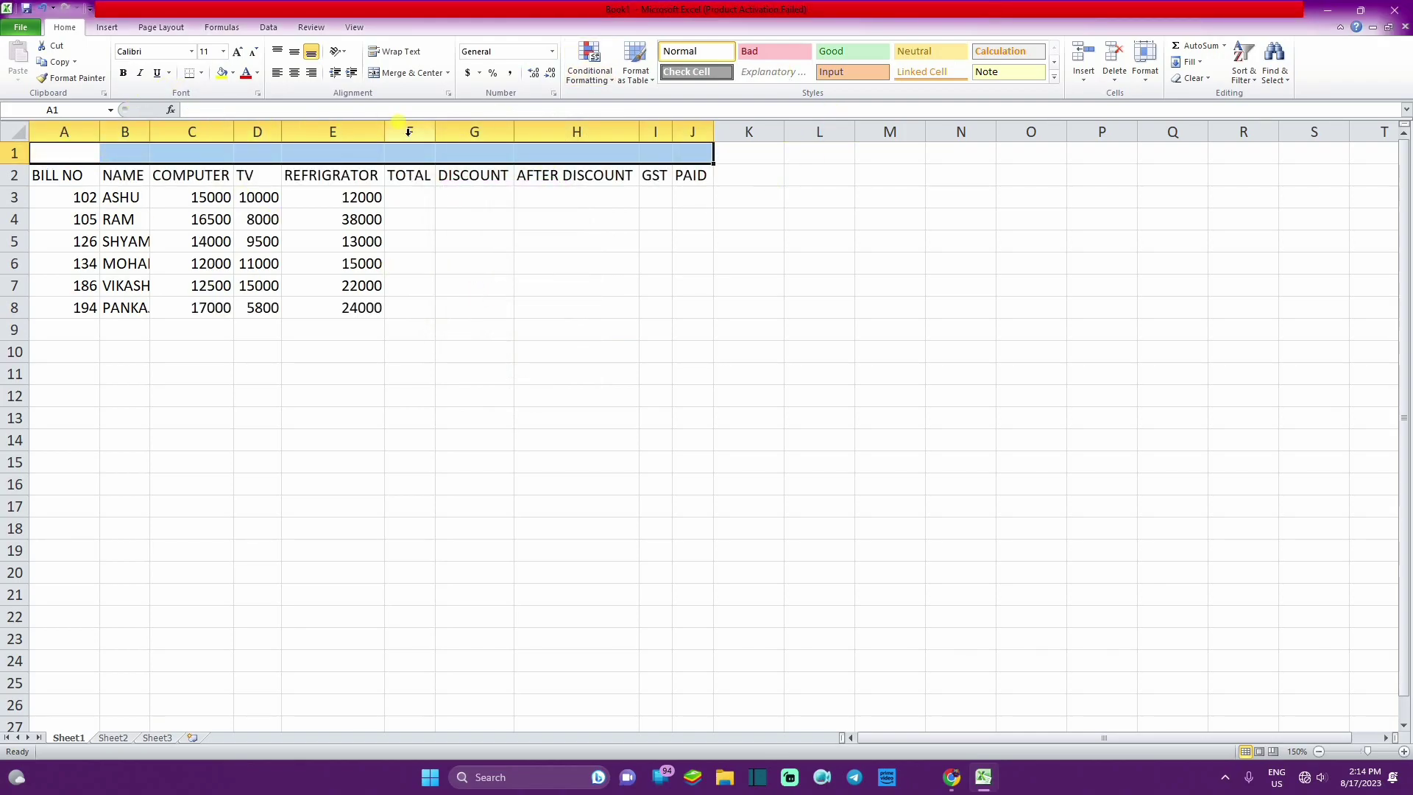
left_click(407, 73)
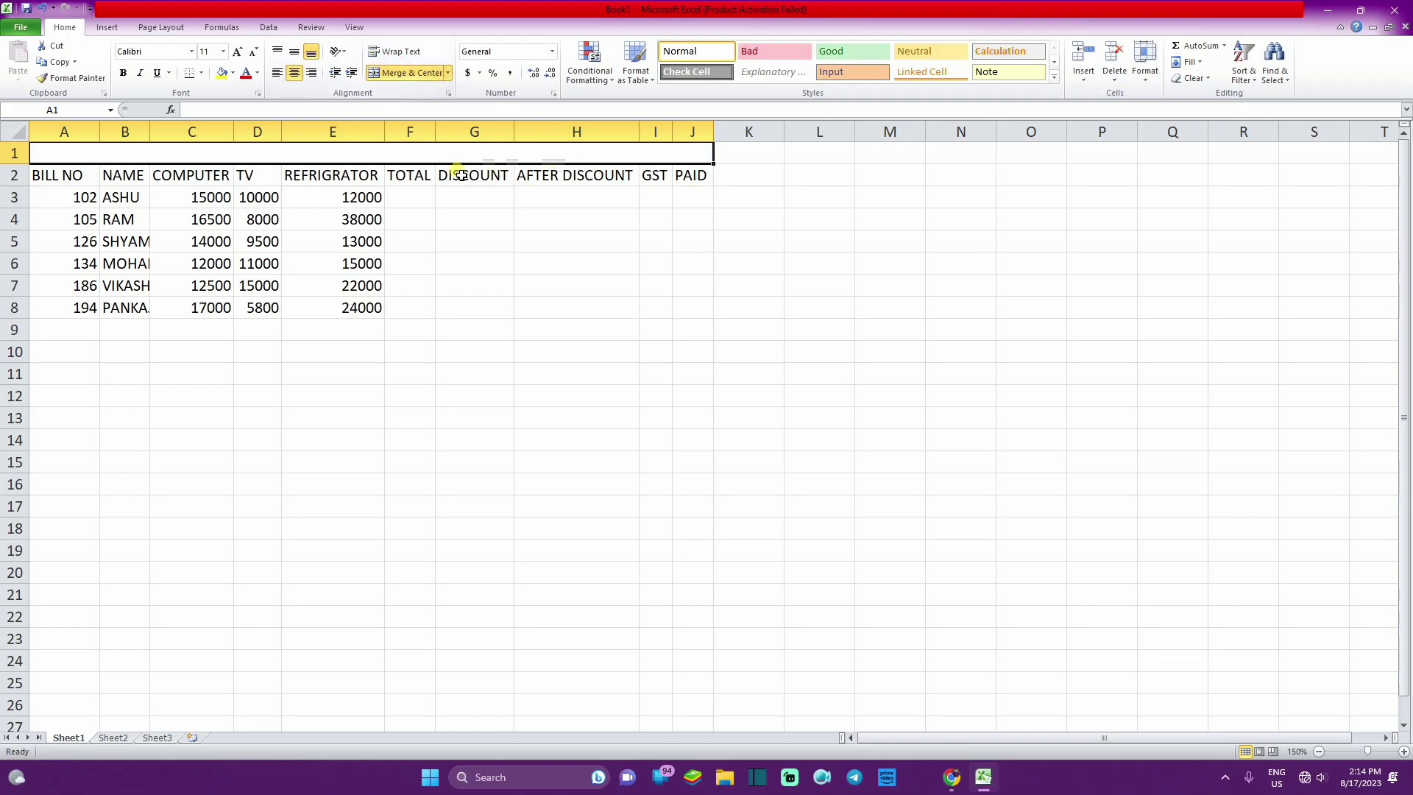
Type the title BILLING SHEET in merged A1 and enlarge its font two steps
type("BIL")
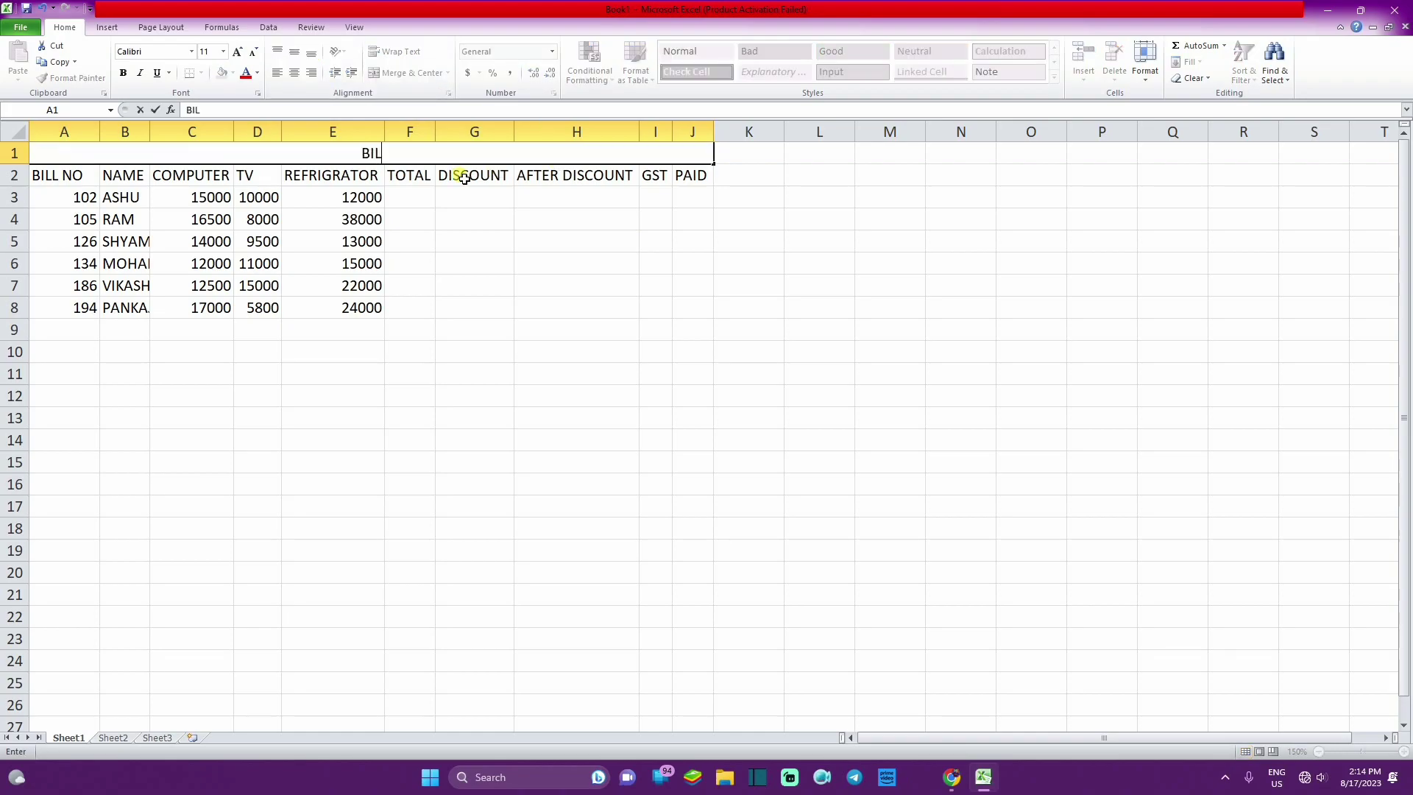
type("LING")
type(" SHEET")
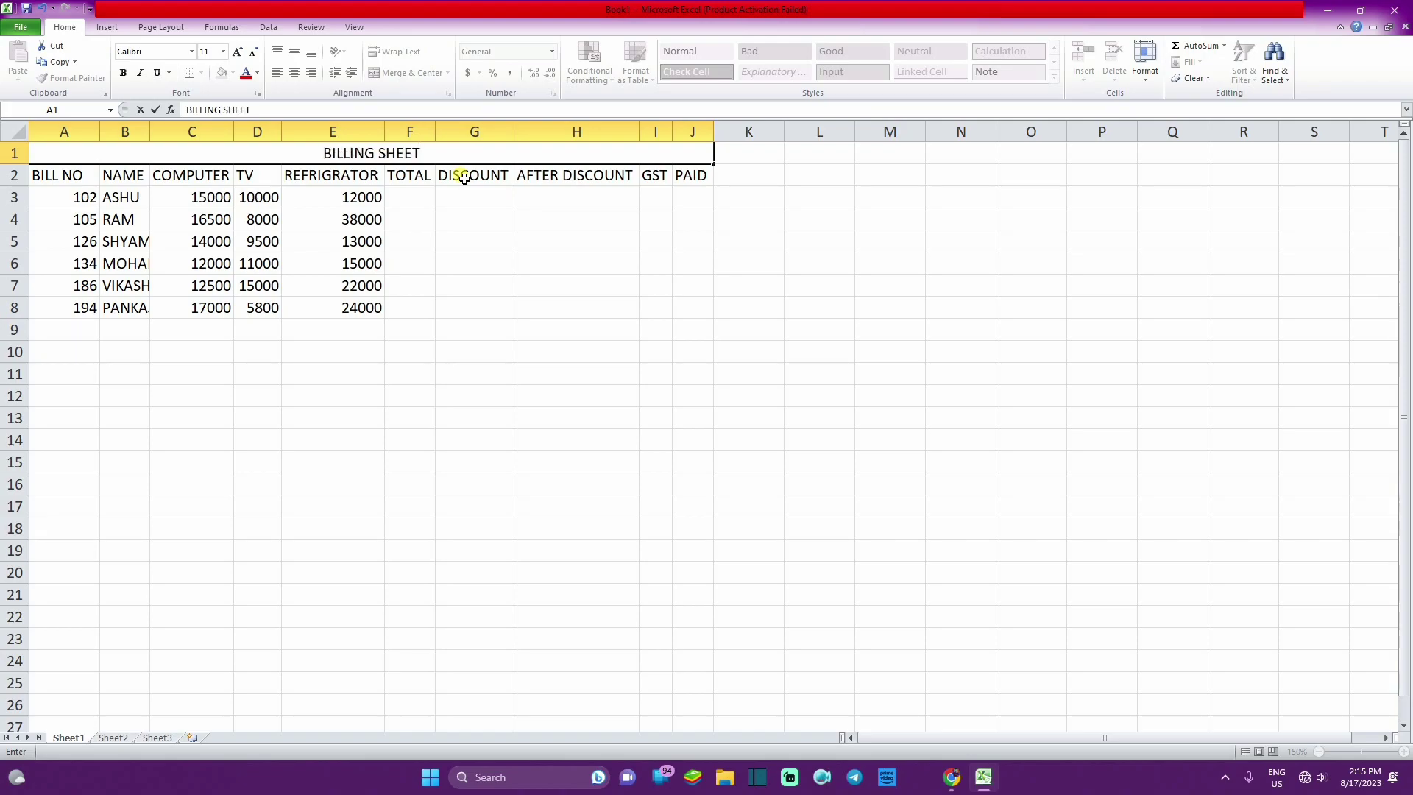
left_click_drag(451, 157, 73, 153)
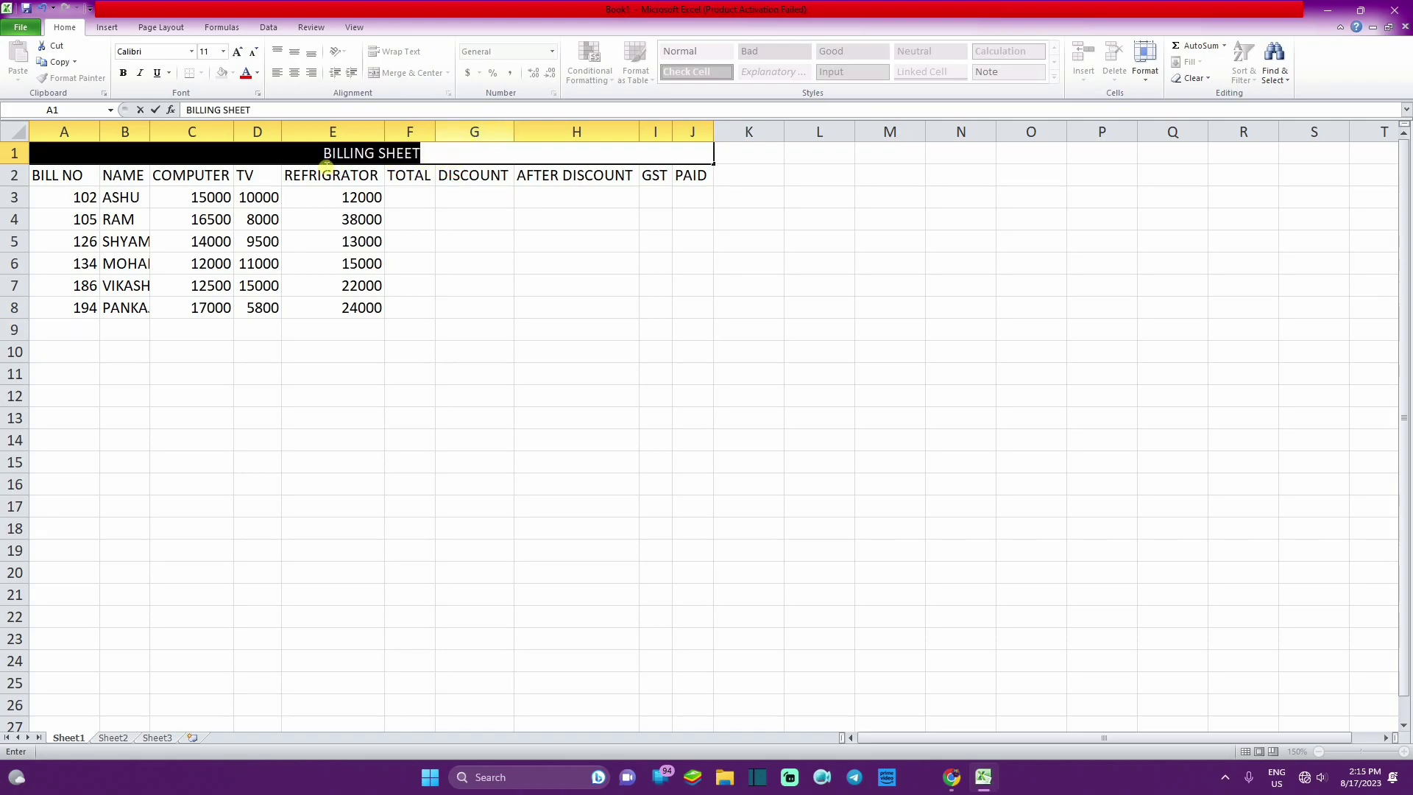
left_click(237, 51)
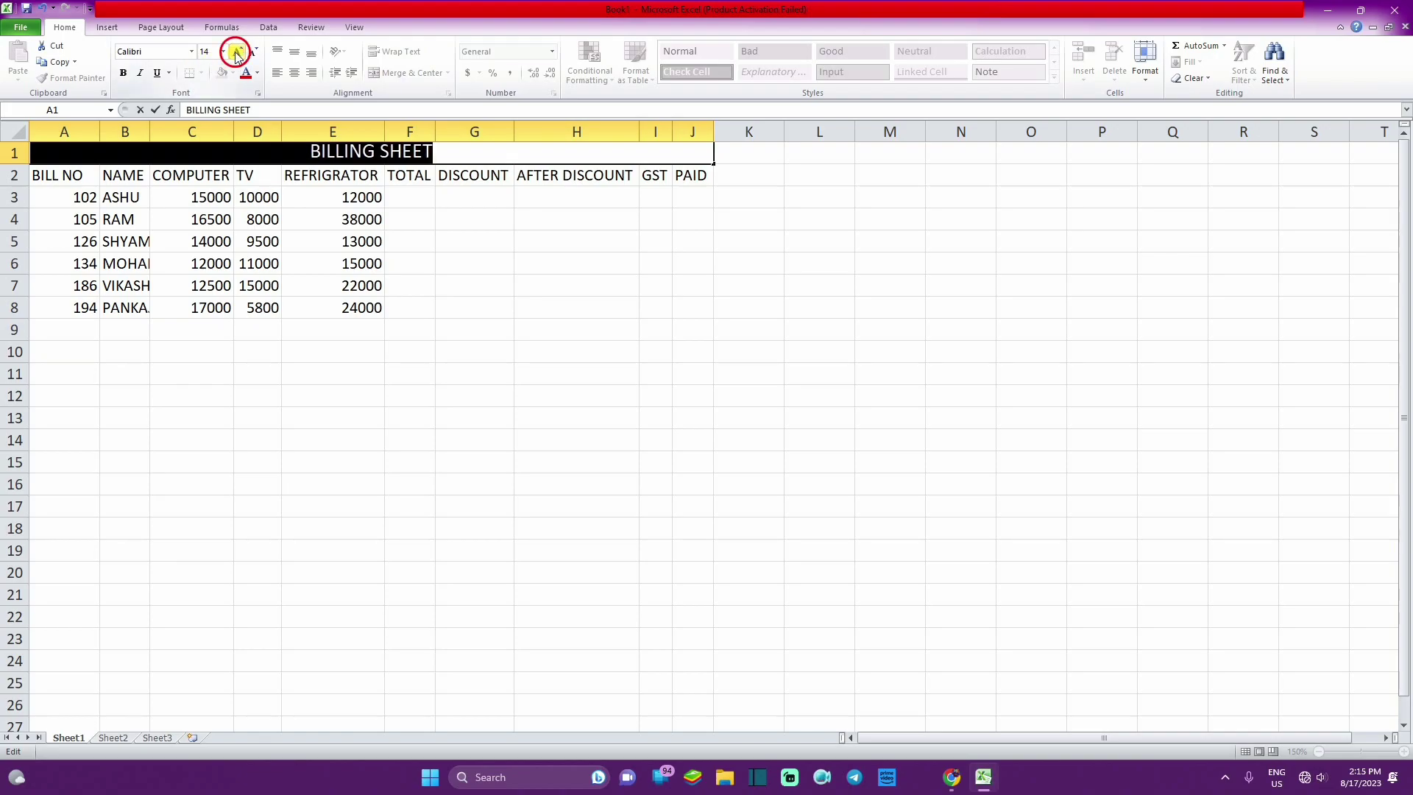
left_click(237, 51)
left_click(237, 52)
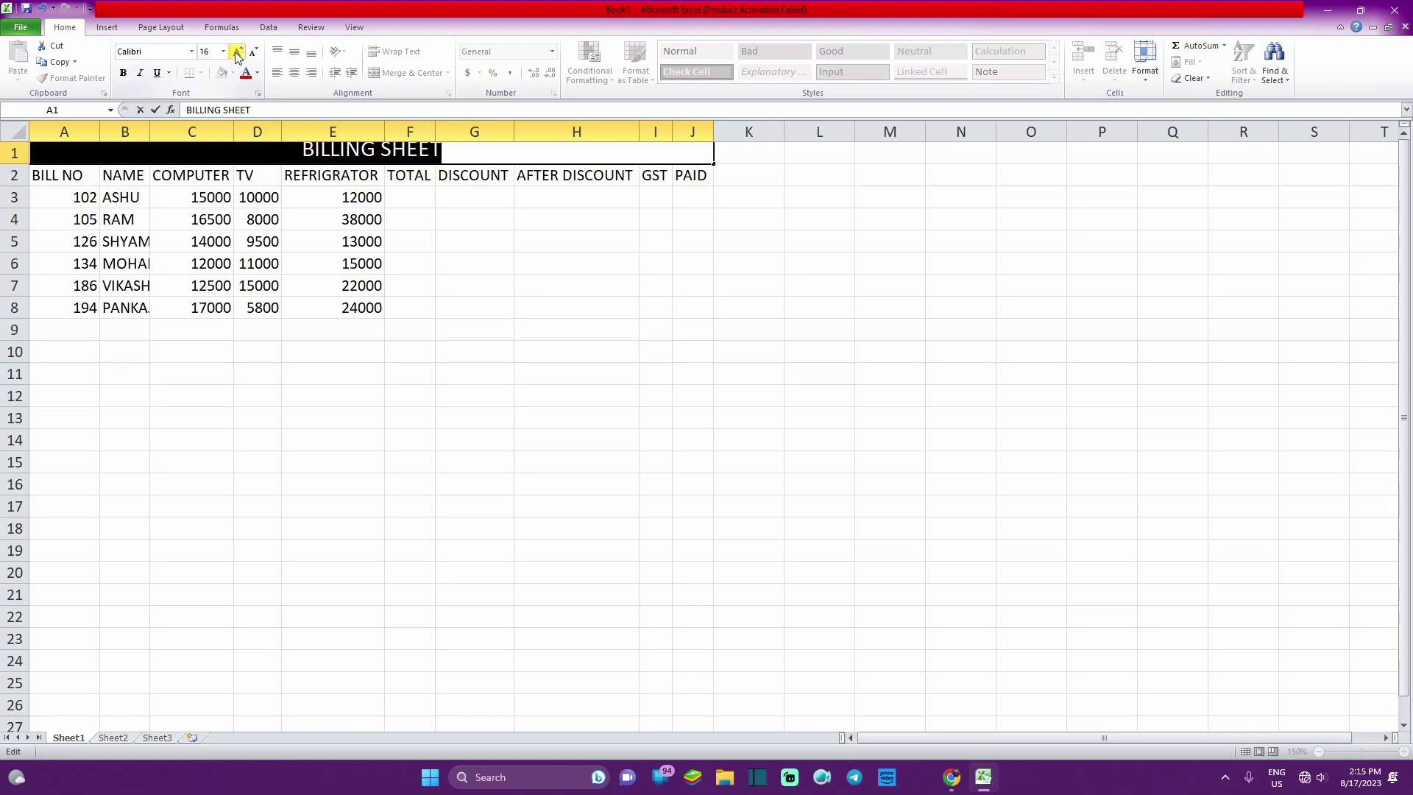
left_click(14, 153)
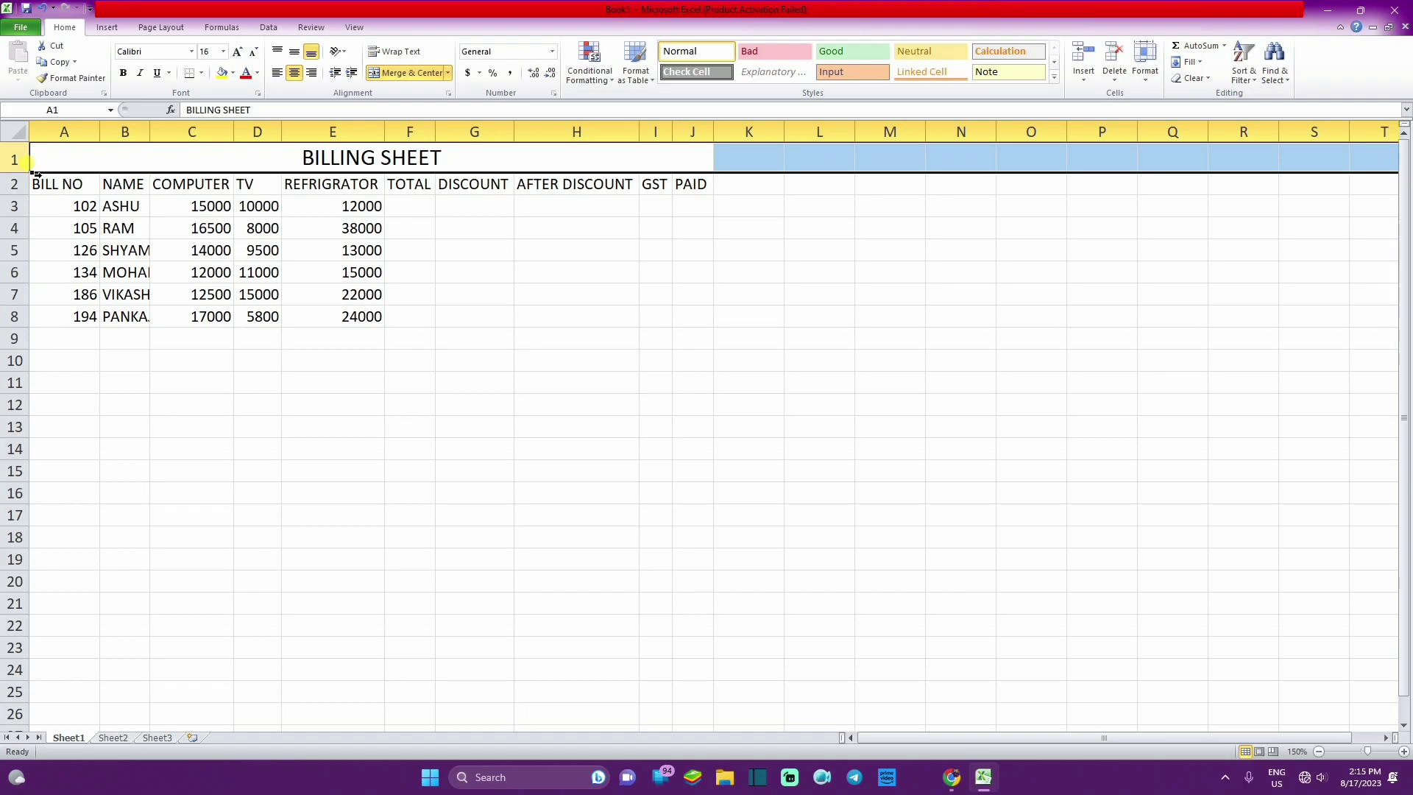
Give the title cell the orange Input cell style instead of the pink one
left_click(432, 156)
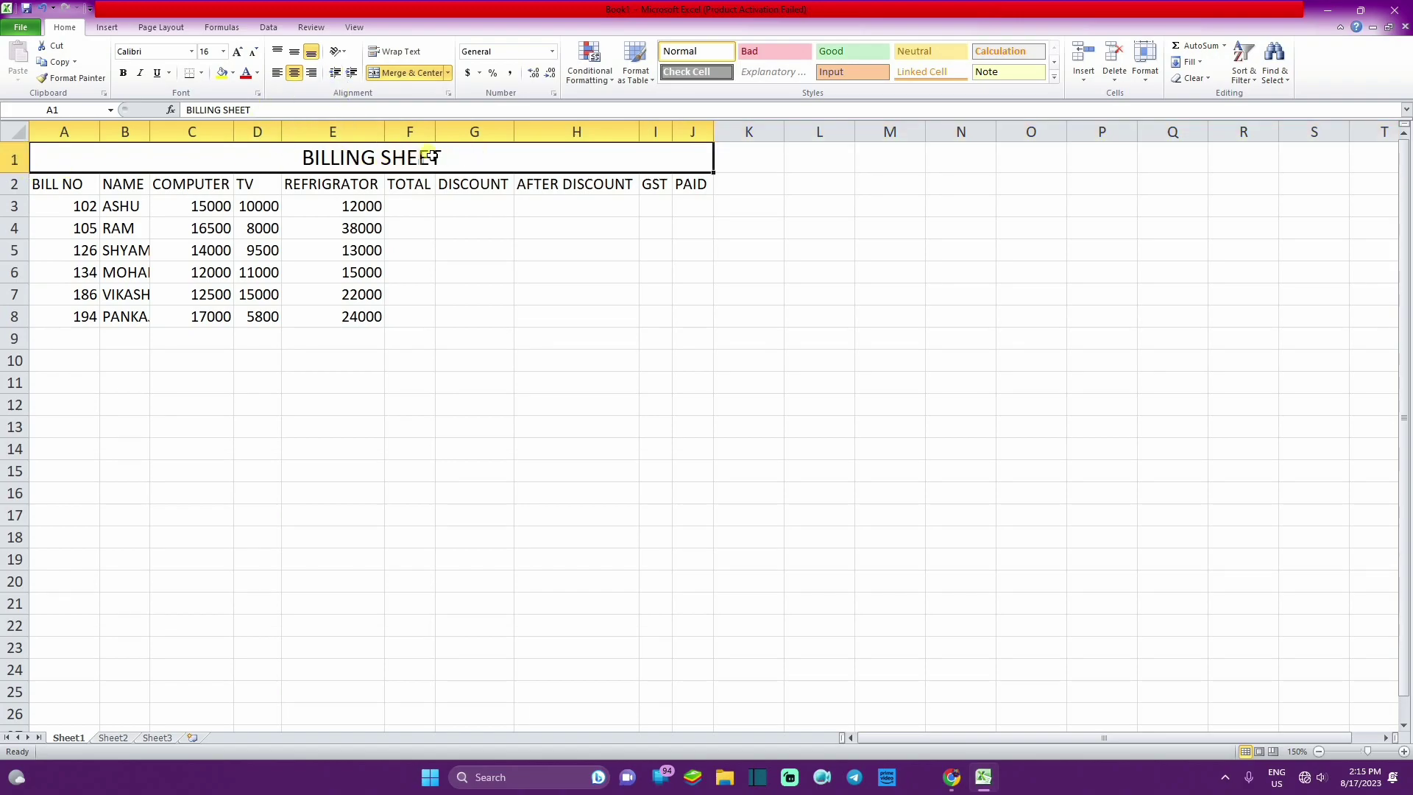
left_click(767, 53)
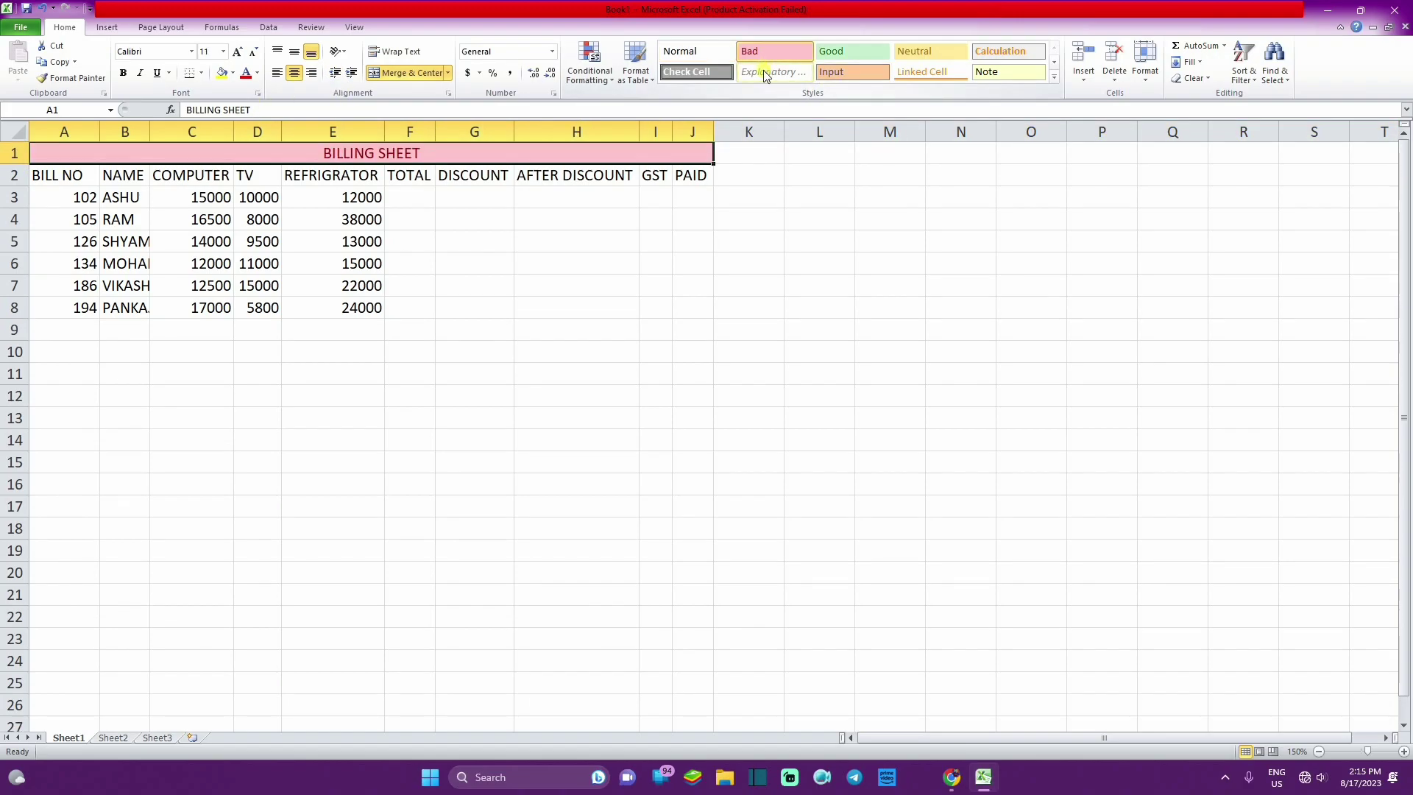
left_click(872, 72)
left_click(463, 196)
left_click(417, 198)
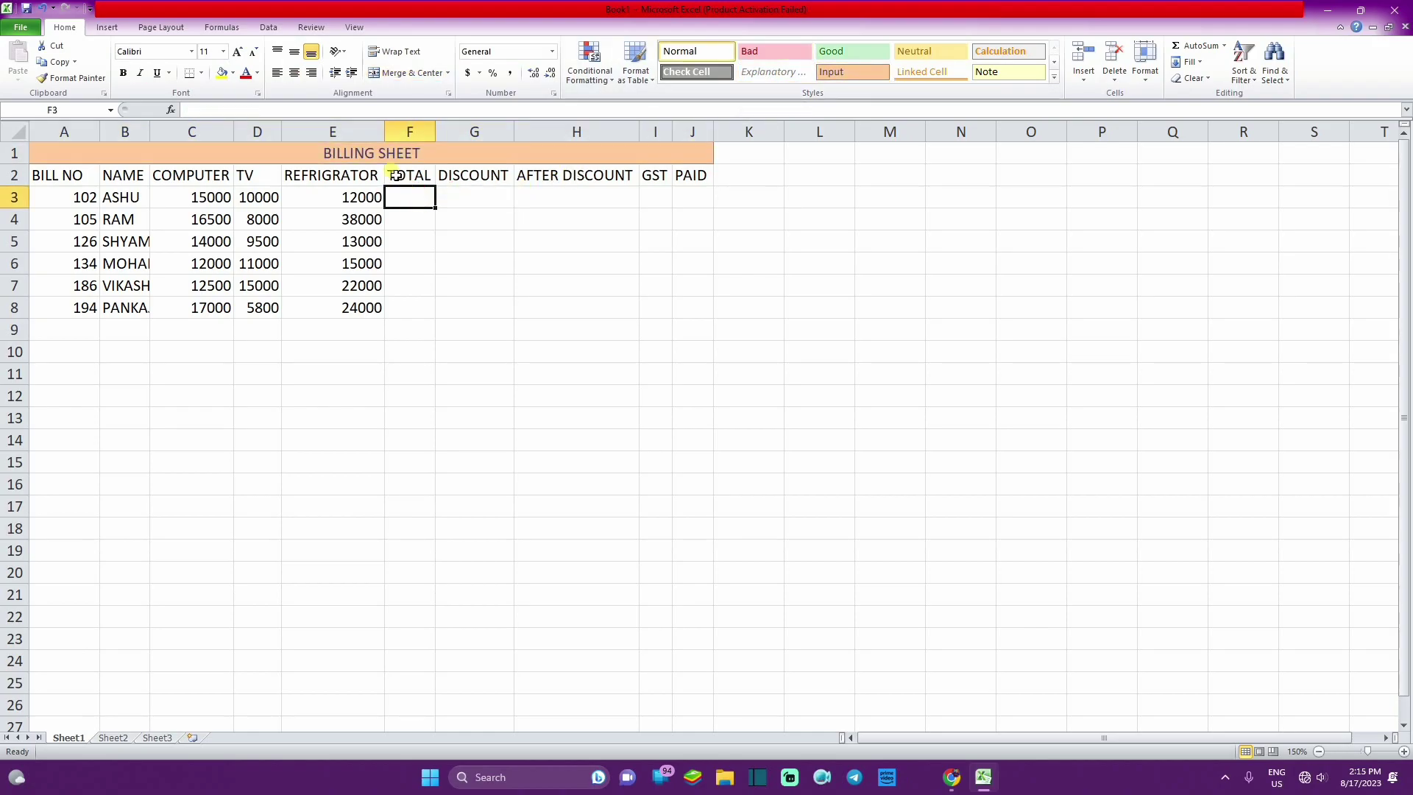
left_click(418, 151)
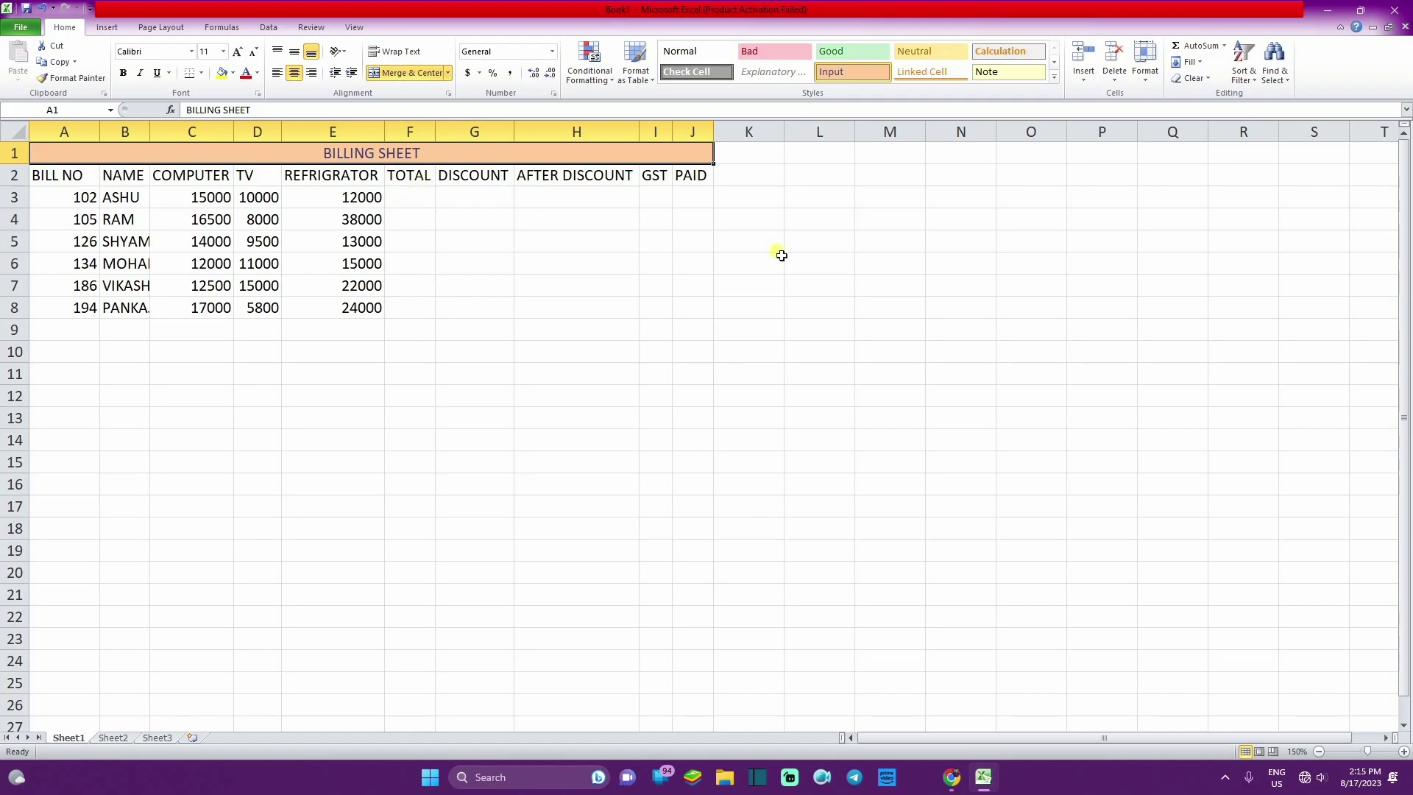
Enter =SUM(C3:E3) in F3 (37000) and fill it down to F8
left_click(409, 200)
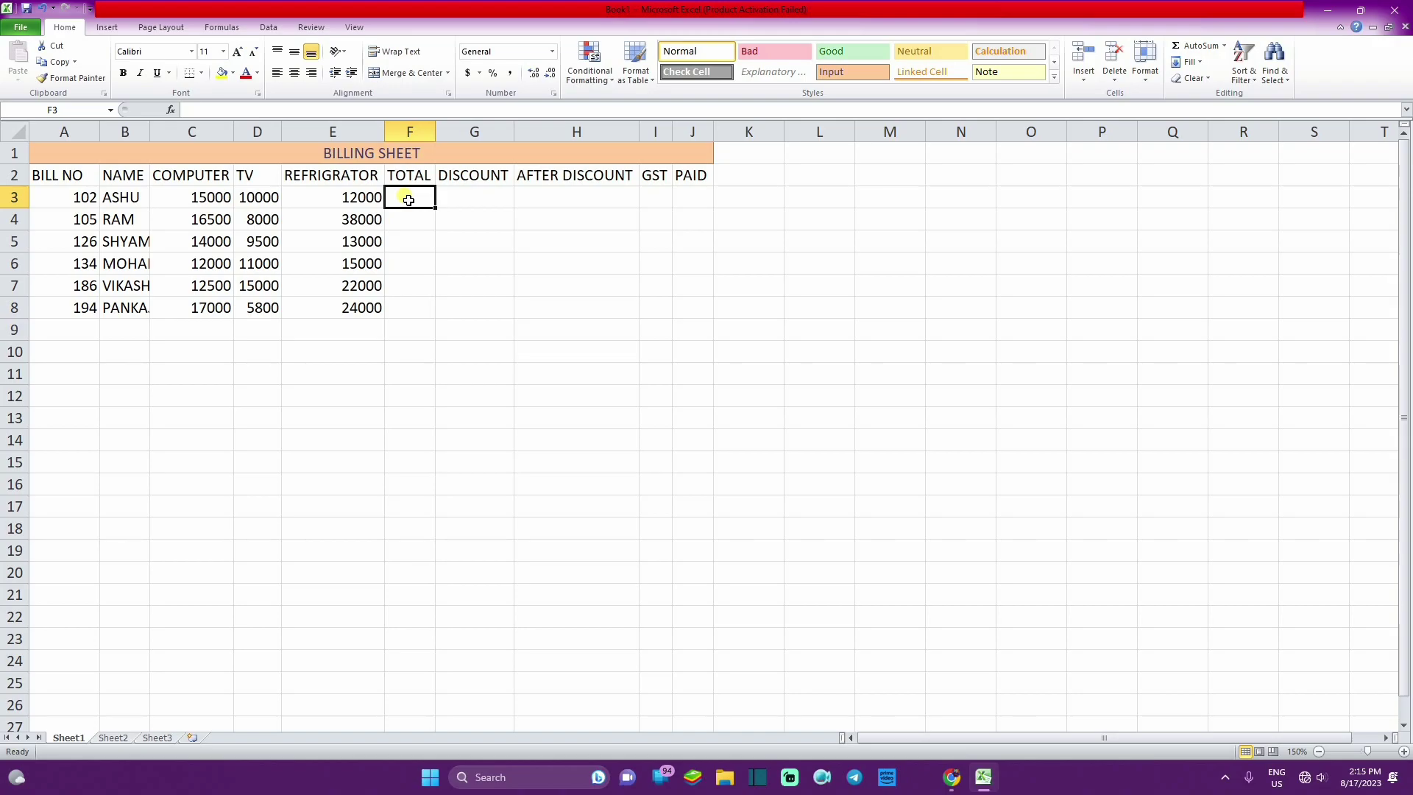
type("=S")
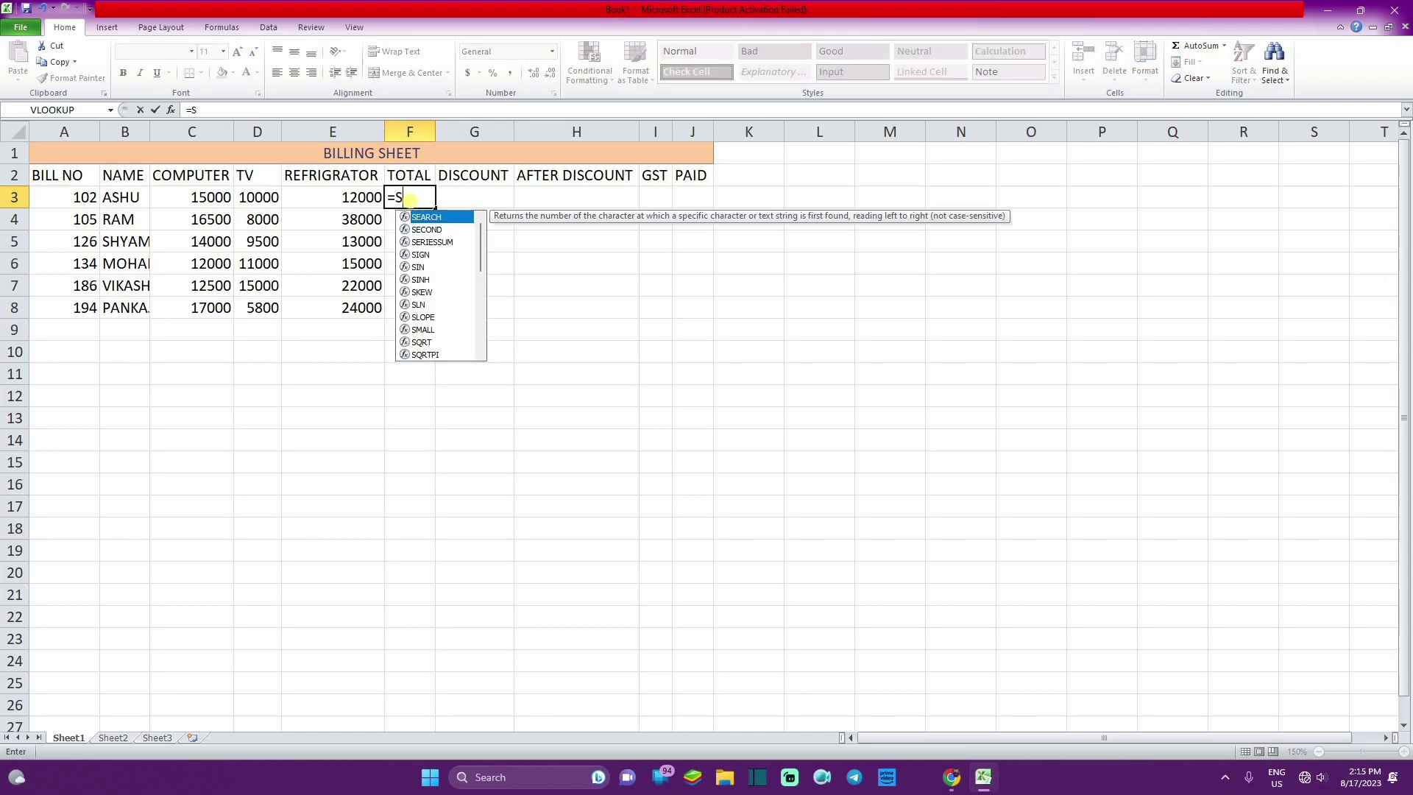
type("UM(")
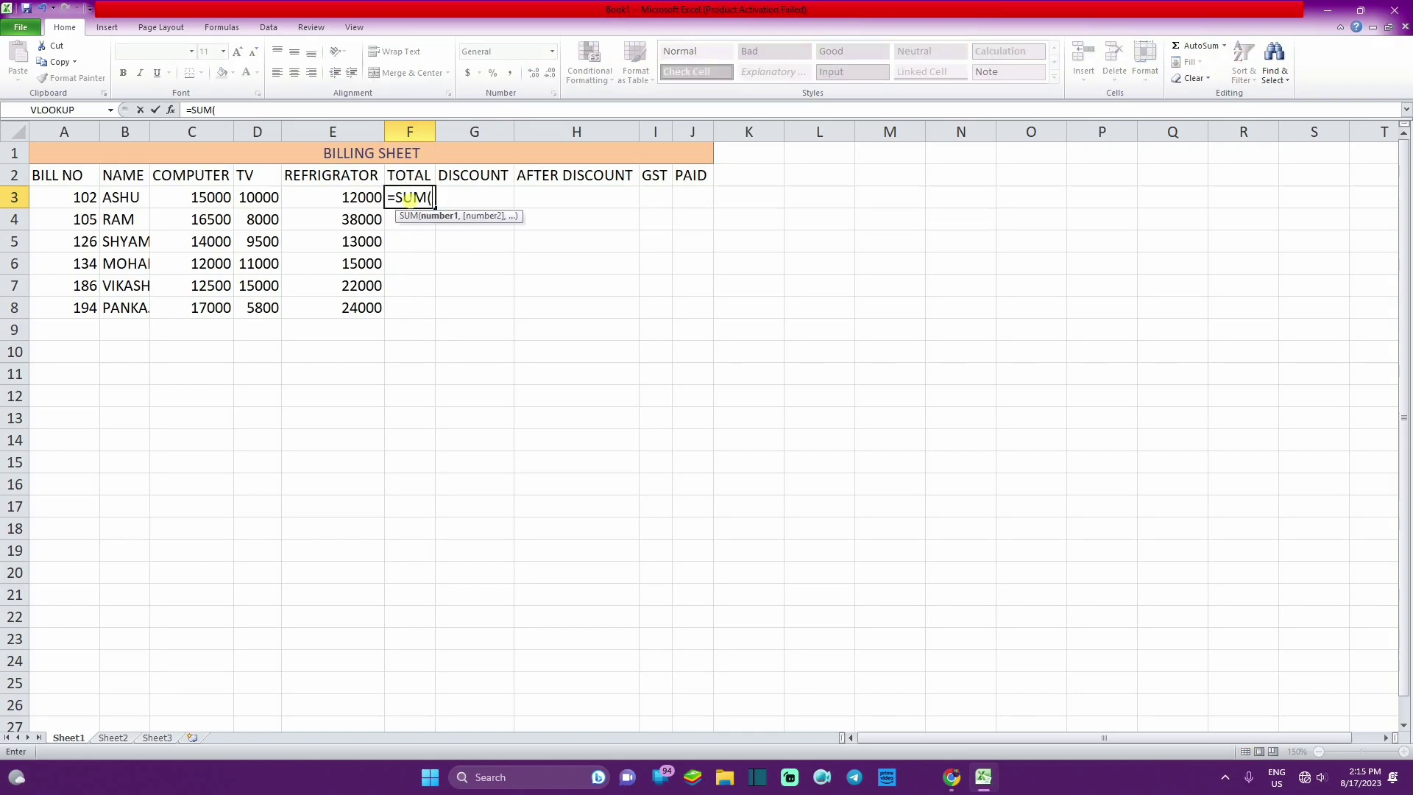
left_click_drag(189, 197, 328, 197)
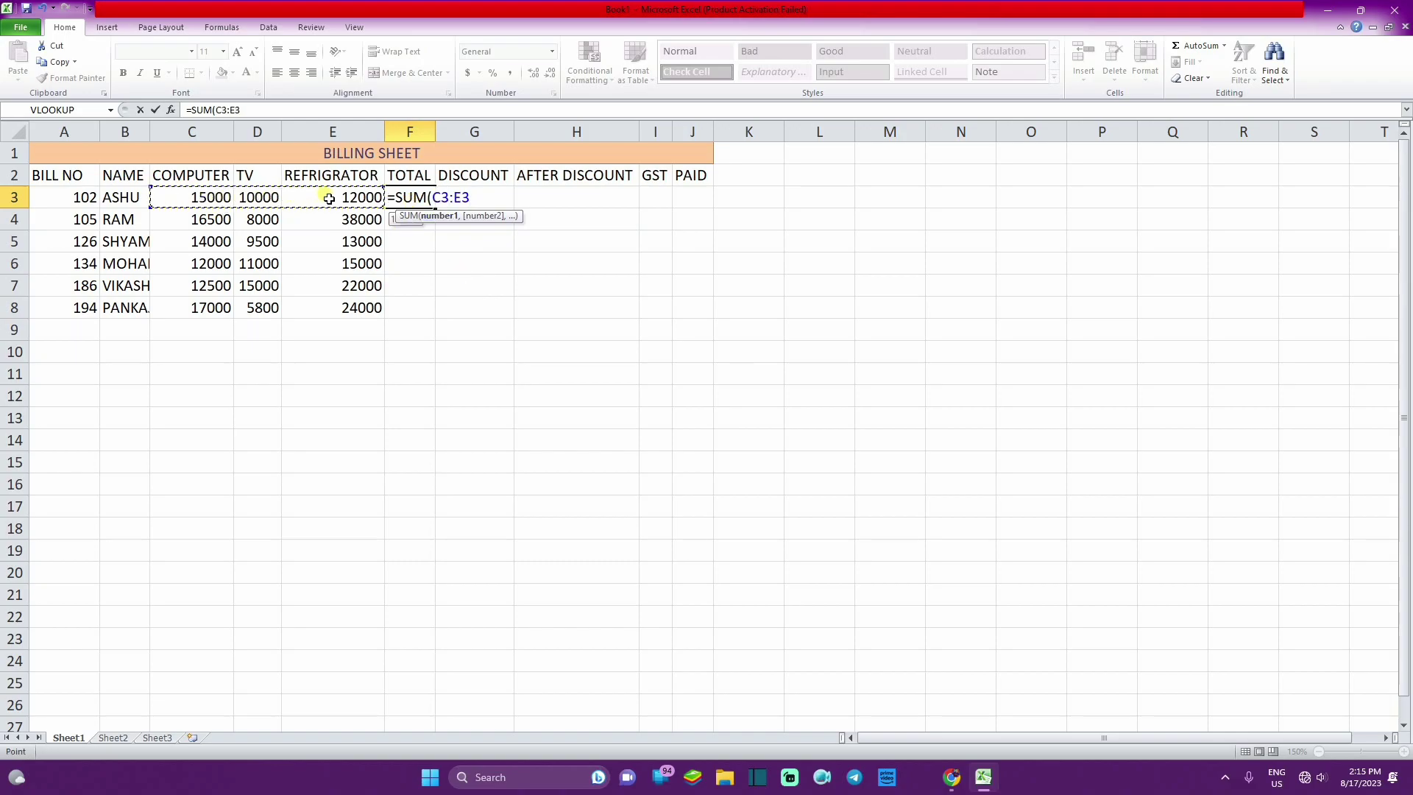
key("Return")
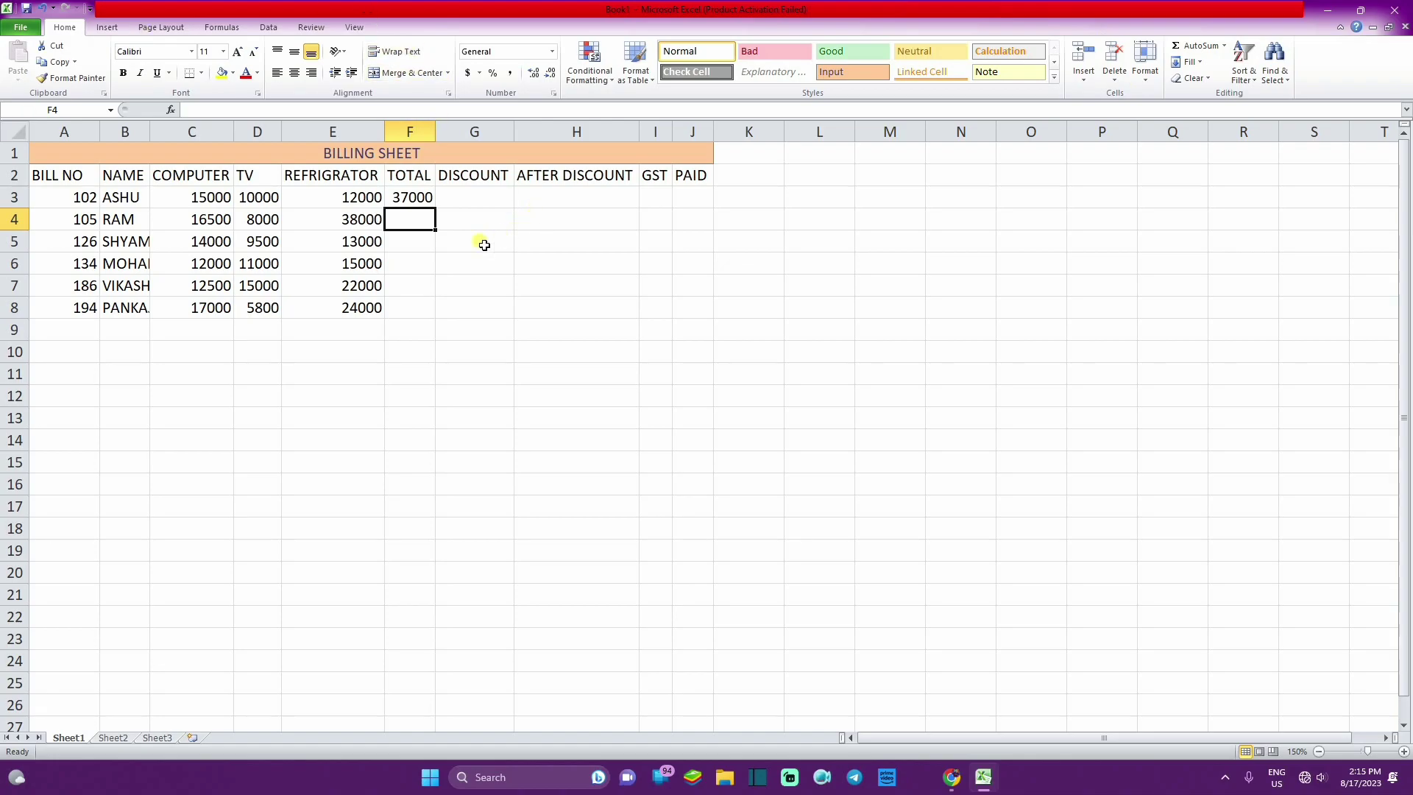
left_click(423, 201)
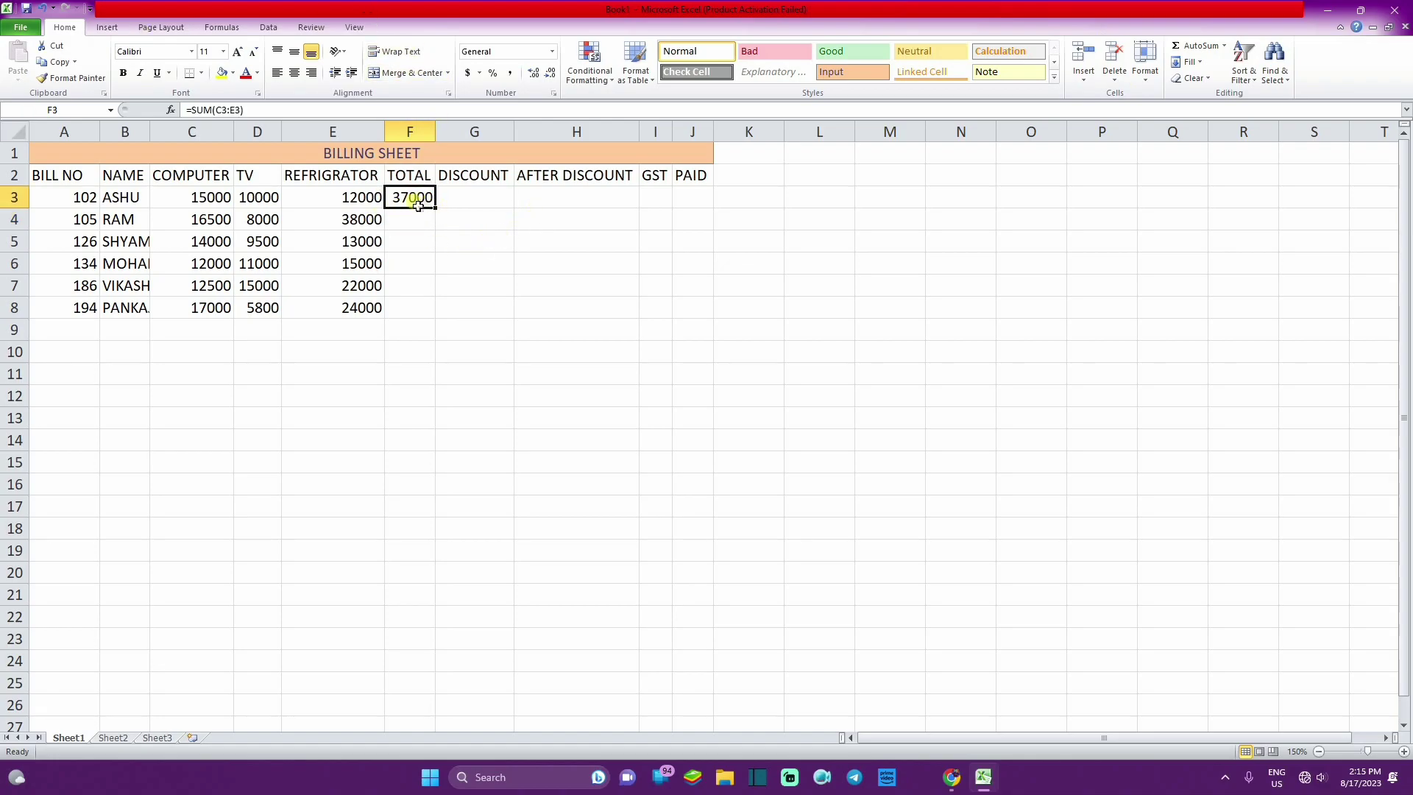
left_click_drag(439, 213, 444, 328)
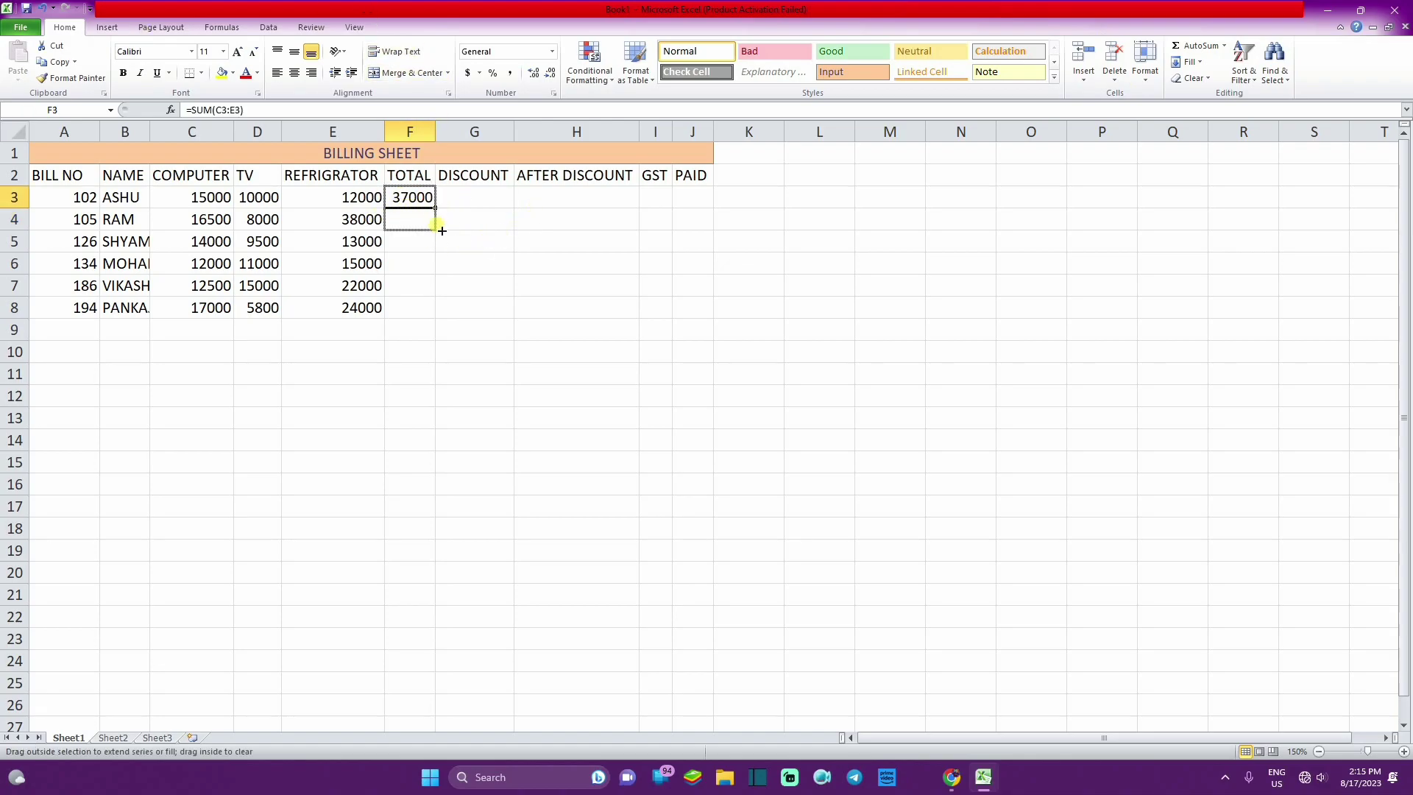
Verify the copied TOTAL formulas in F4:F8, from 62500 down to 46800
left_click(401, 221)
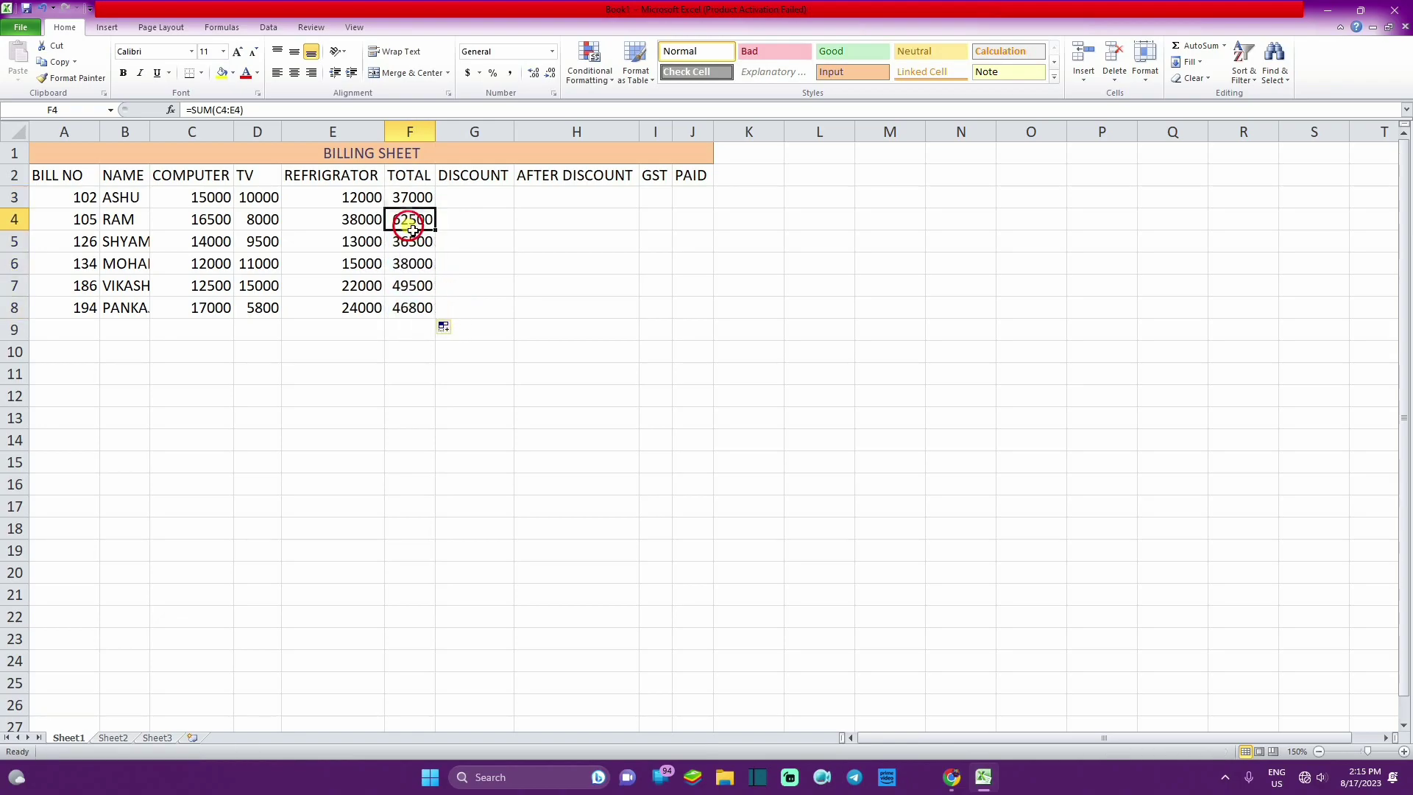
left_click_drag(189, 225, 396, 224)
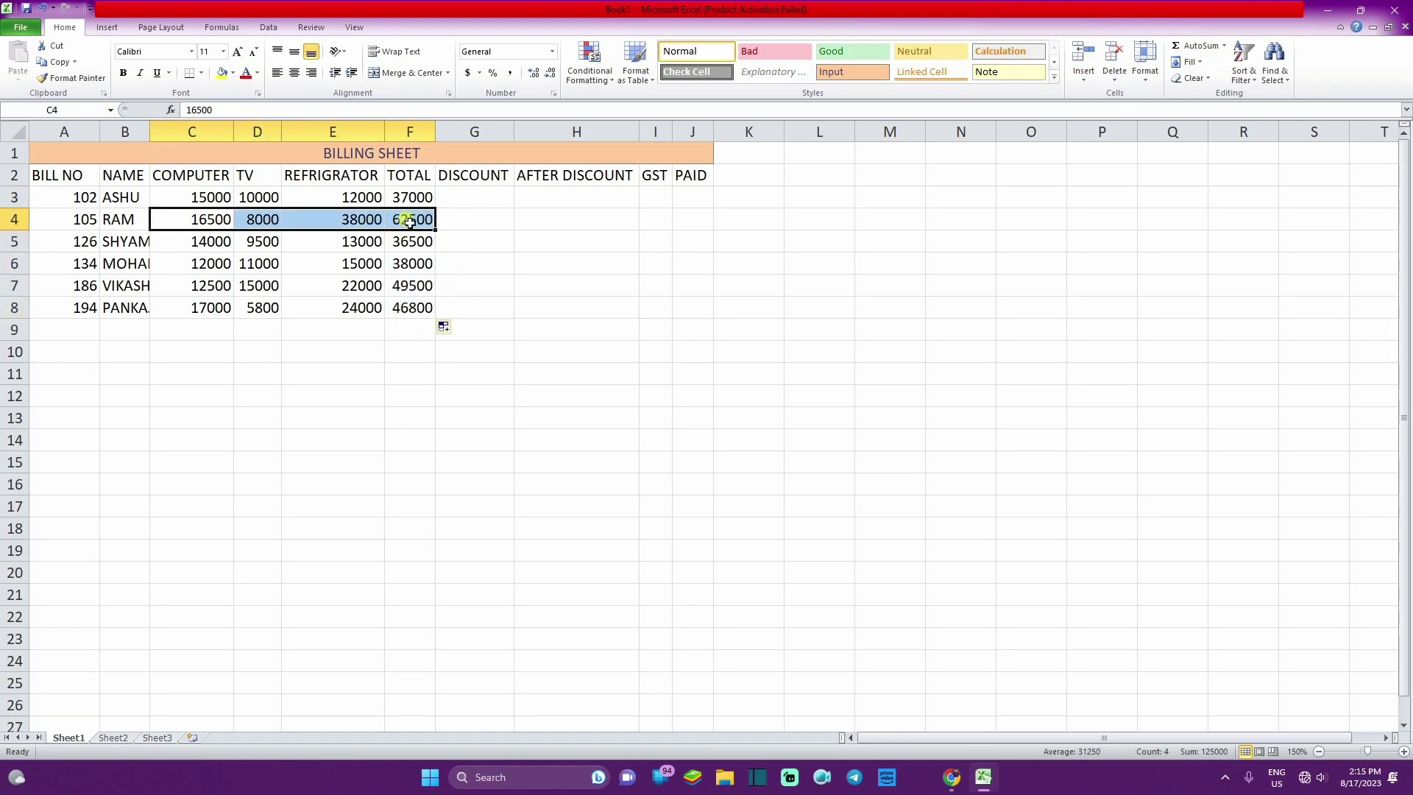
left_click(408, 221)
left_click(411, 243)
left_click(412, 264)
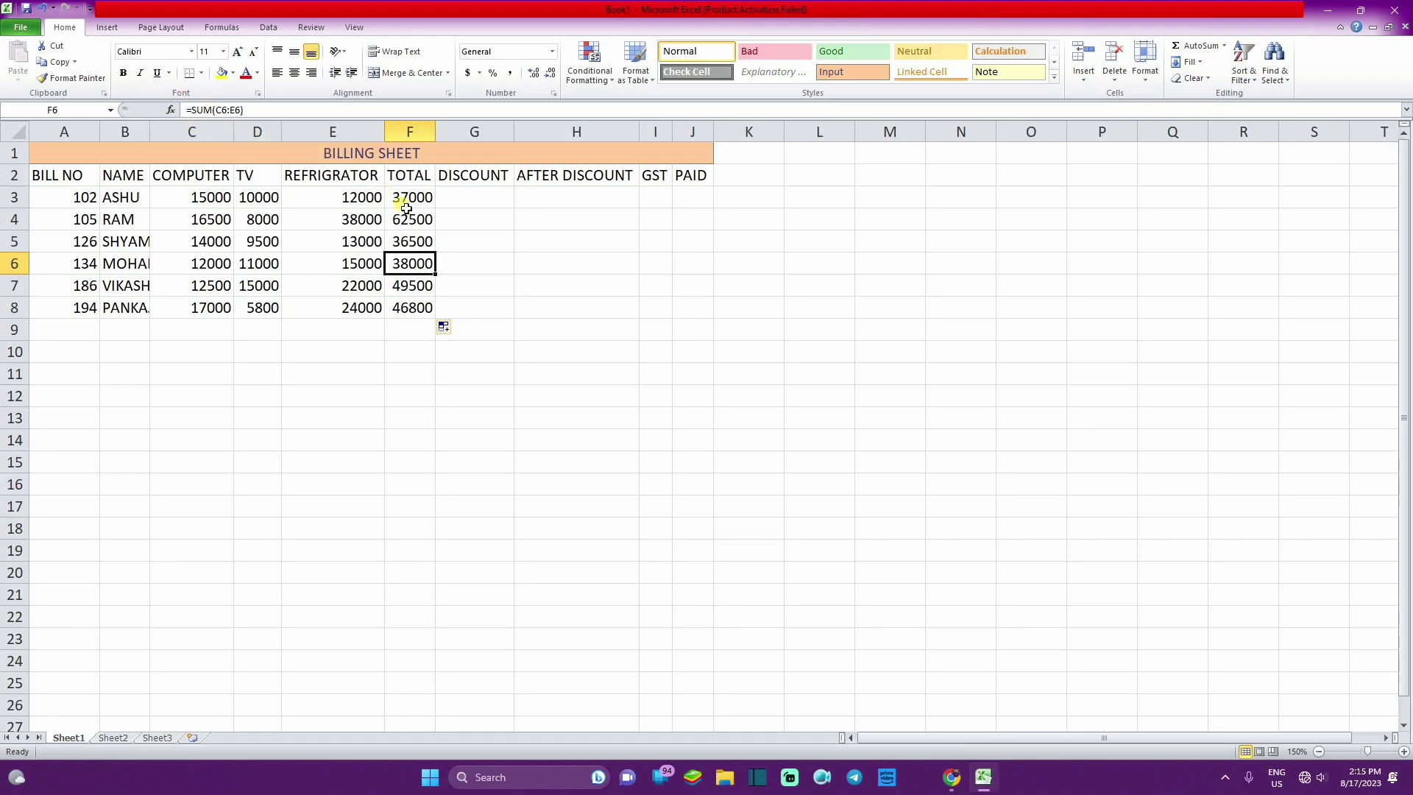
left_click(421, 293)
left_click(419, 307)
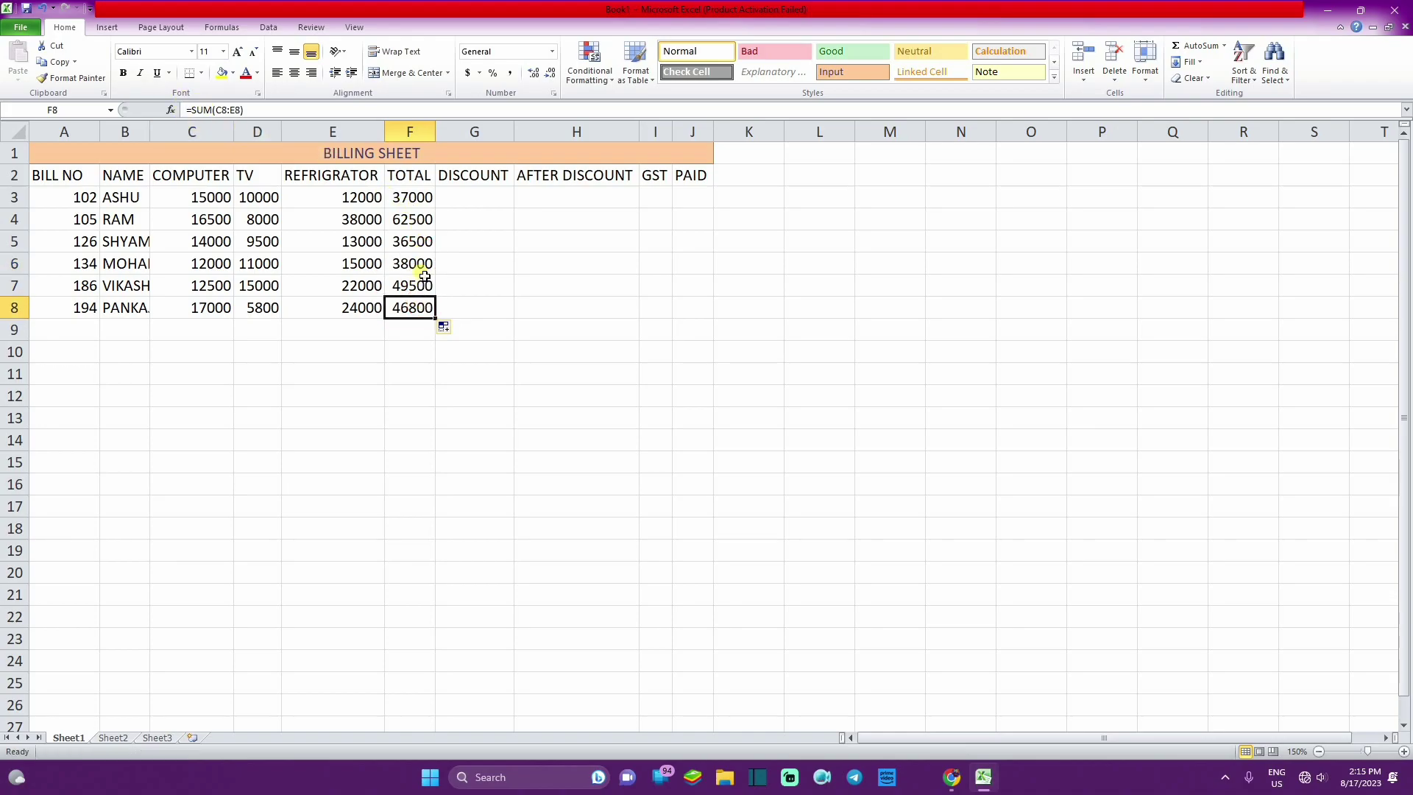
left_click(423, 220)
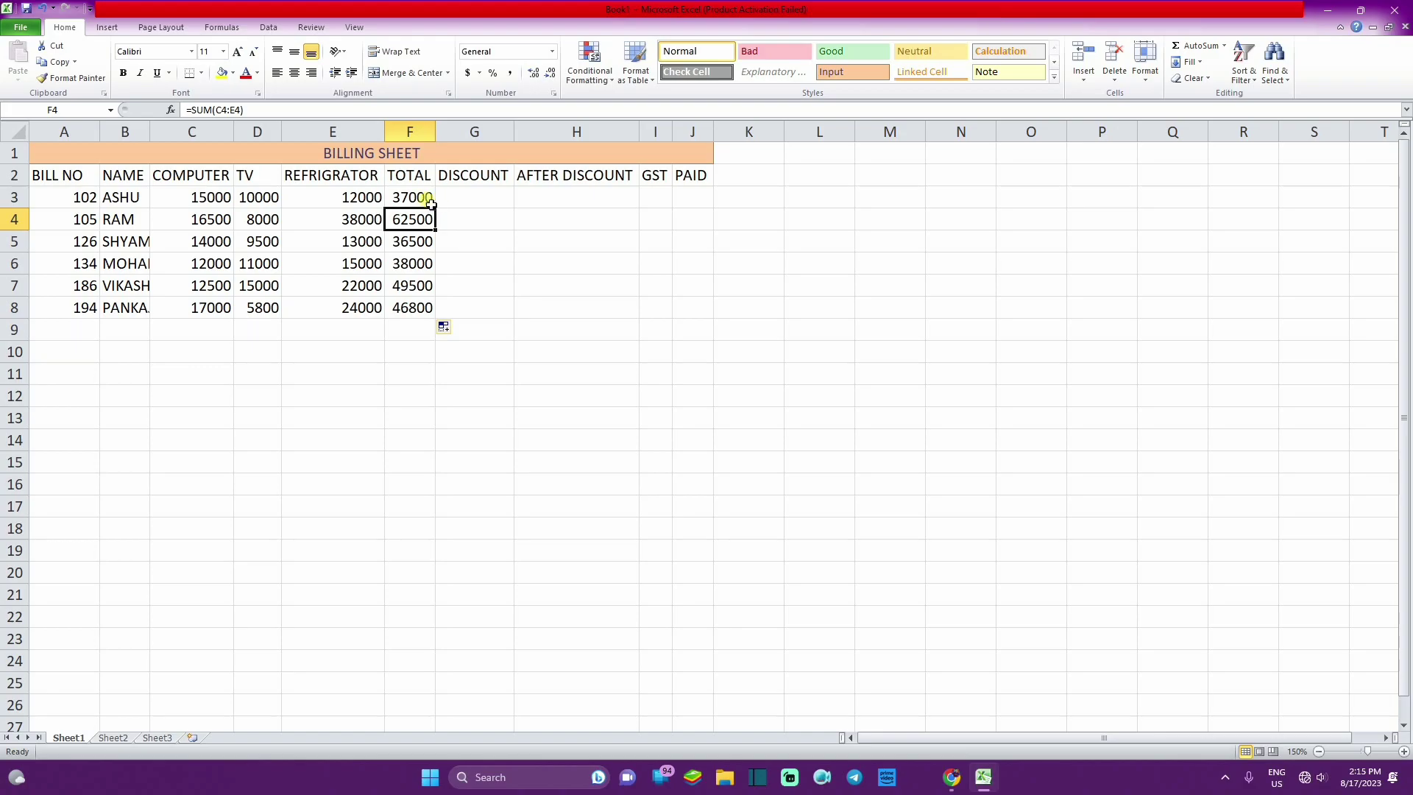
left_click(465, 196)
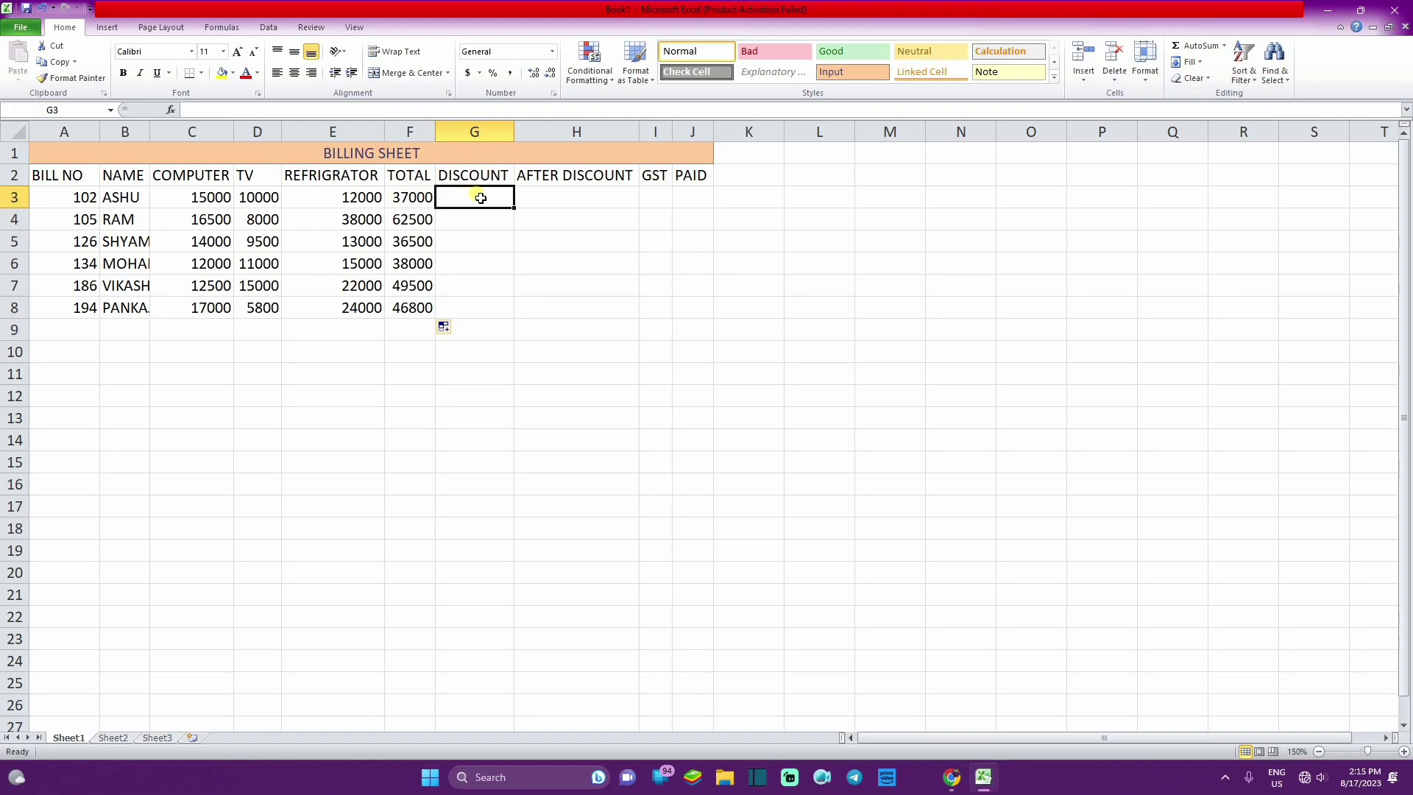
Enter =F3*12% in G3 and fill the discount formula down to G8
type("=")
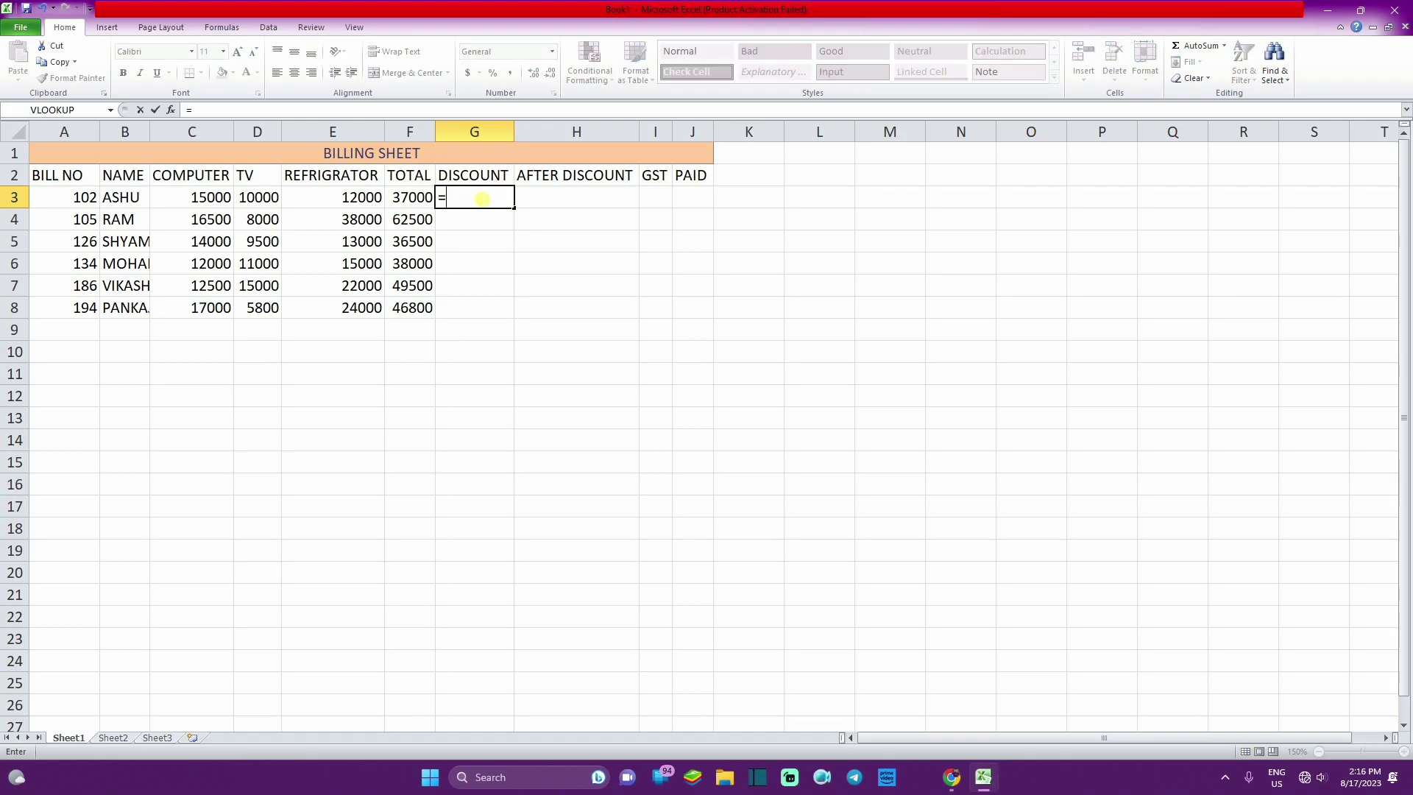
left_click(406, 199)
type("*")
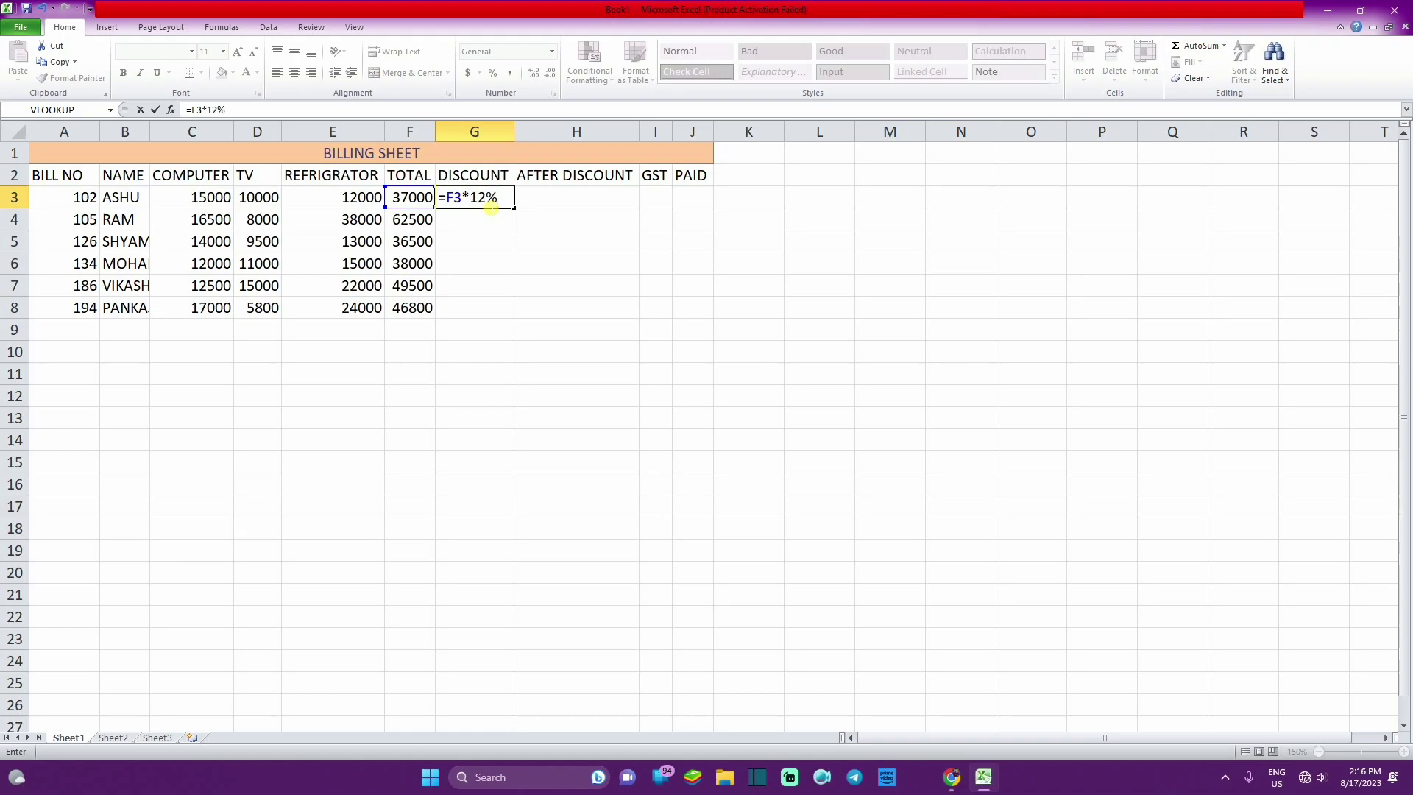
key("Return")
left_click(479, 207)
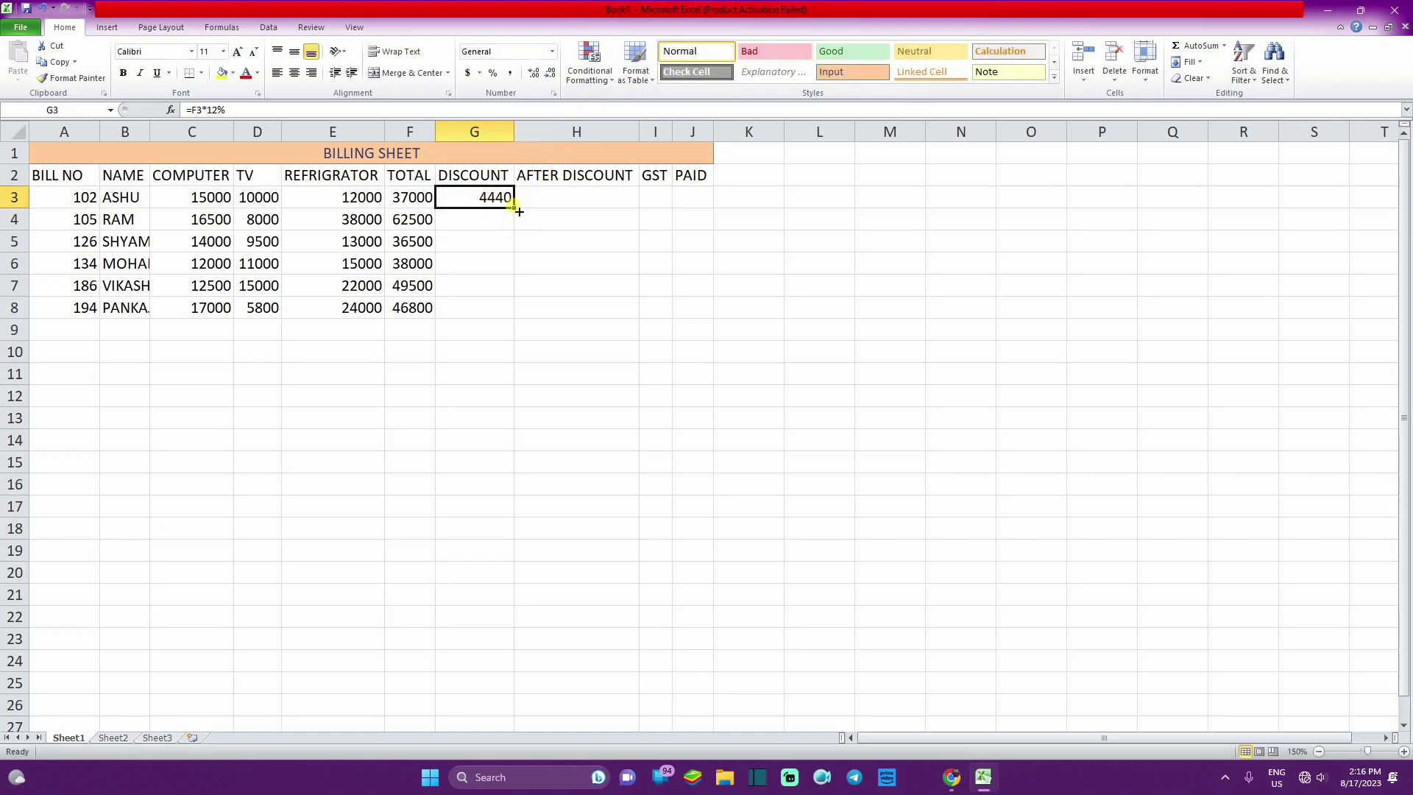
mouse_move(514, 209)
left_mouse_down()
mouse_move(526, 234)
mouse_move(515, 315)
left_mouse_up()
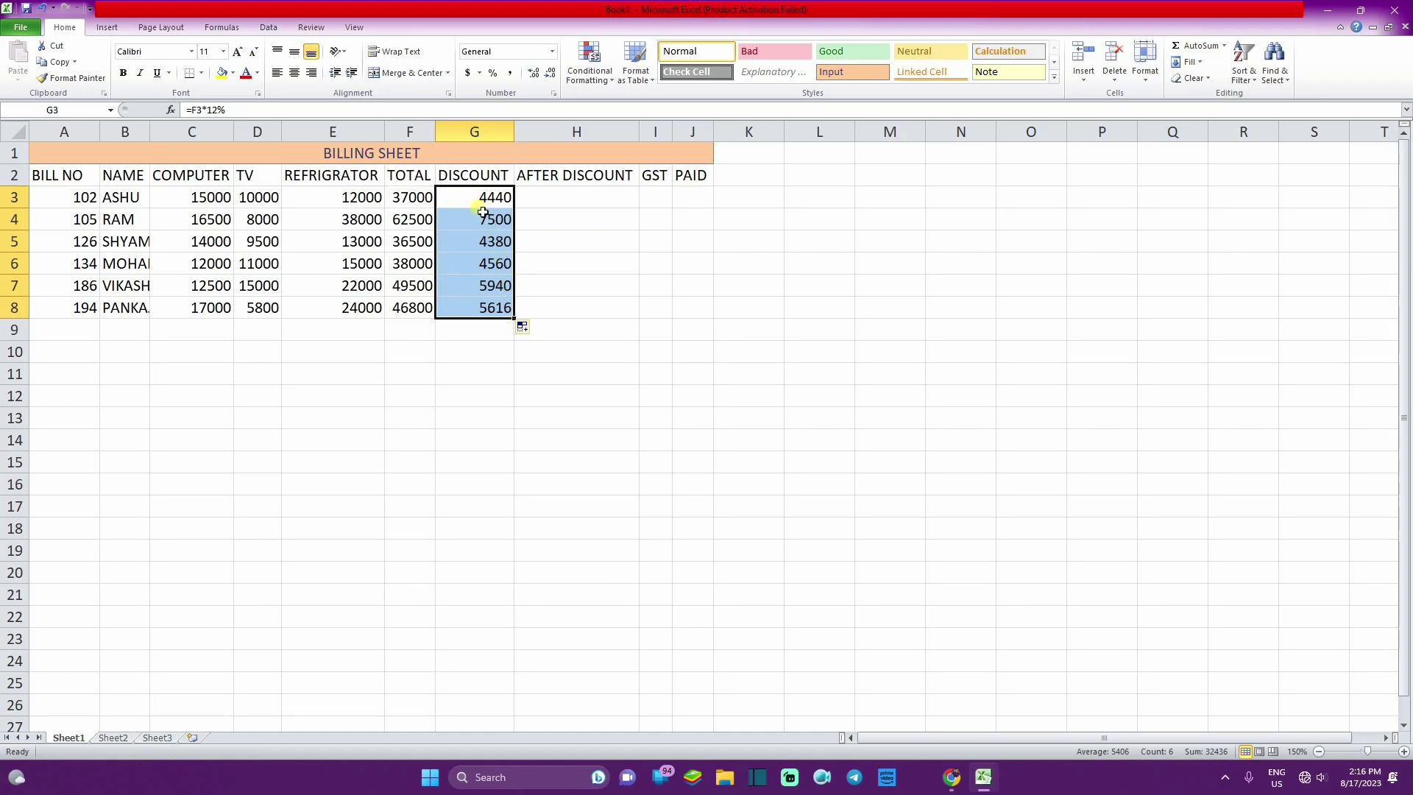
left_click(476, 208)
left_click(493, 287)
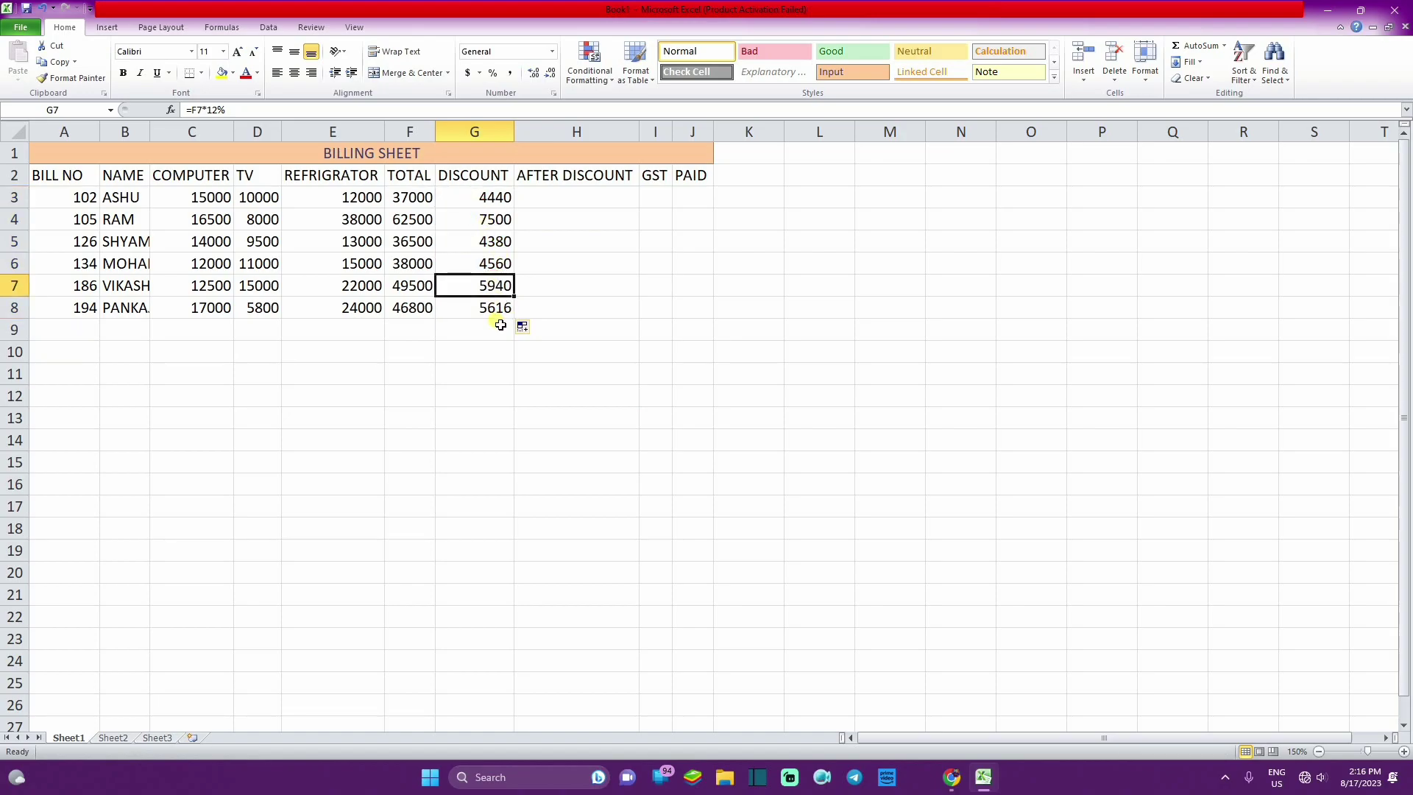
left_click(500, 314)
Change bill 134's discount in G6 to =F6*15%, giving 5700
left_click(500, 265)
double_click(499, 266)
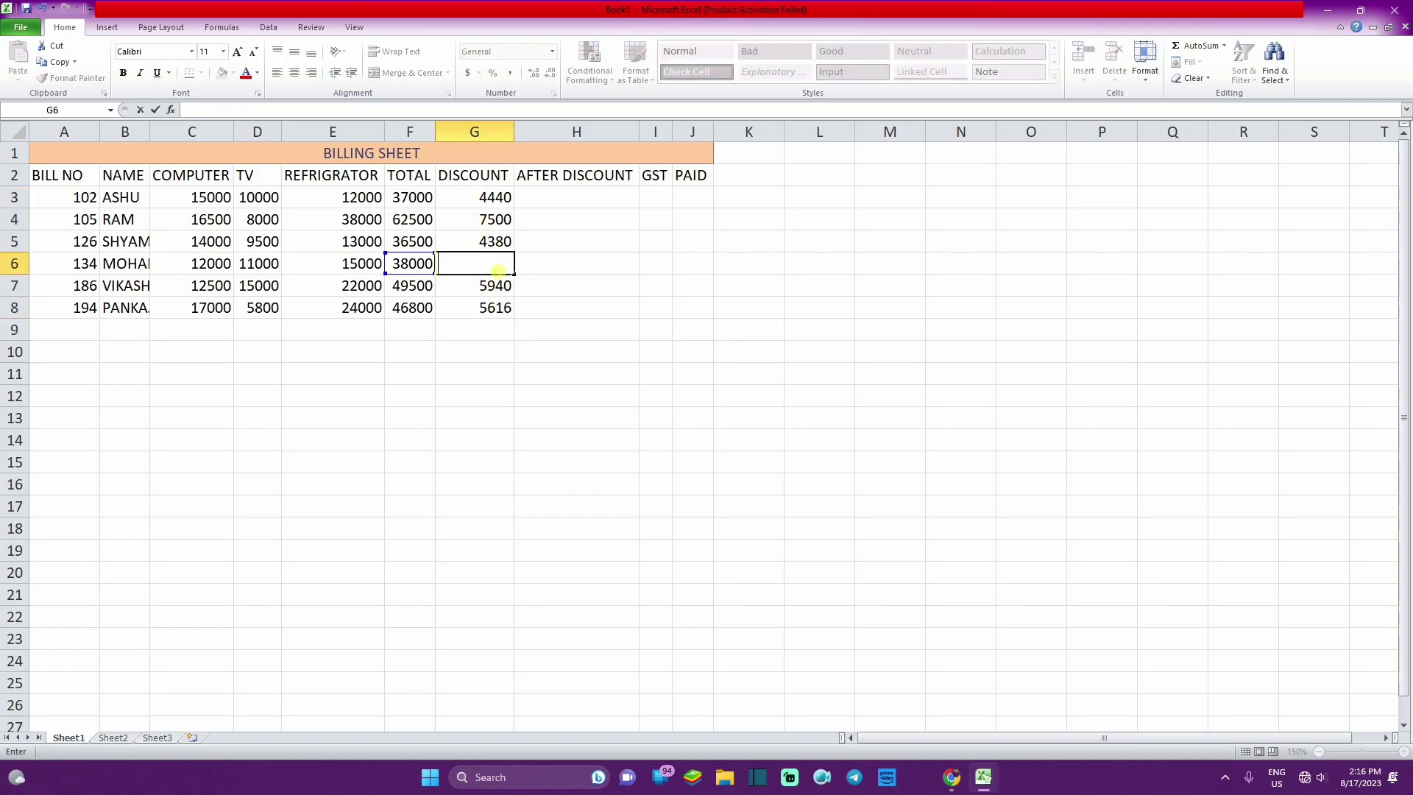
left_click(459, 315)
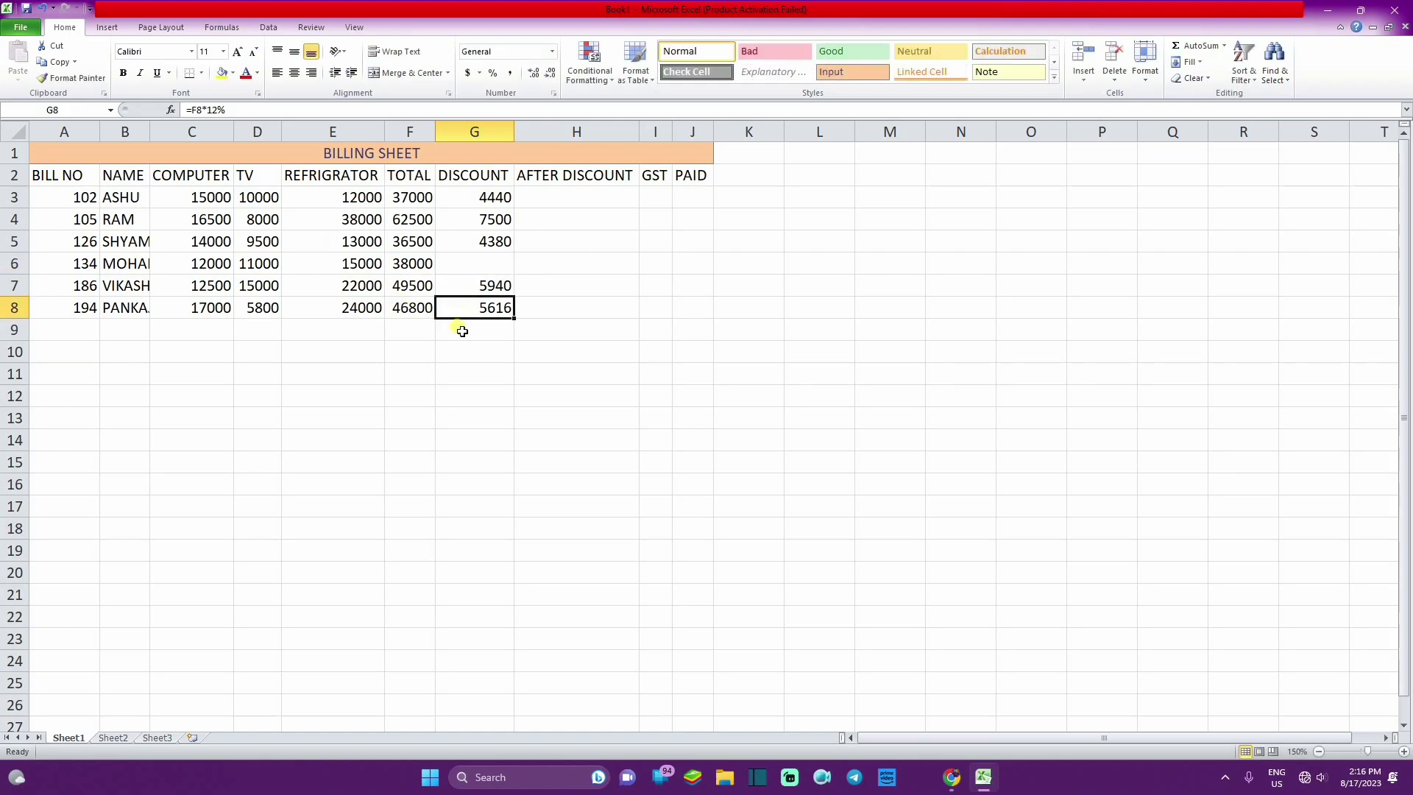
left_click(458, 274)
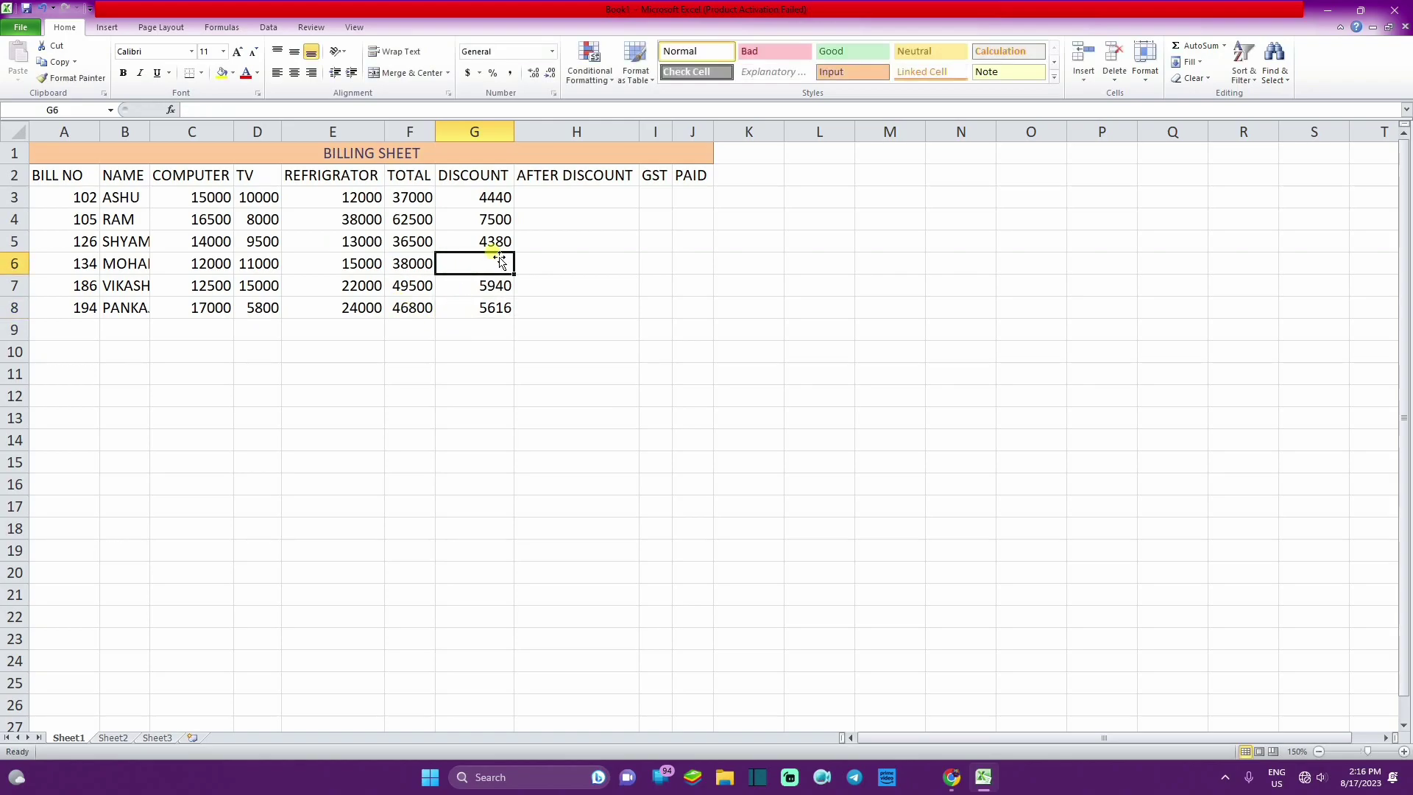
type("=")
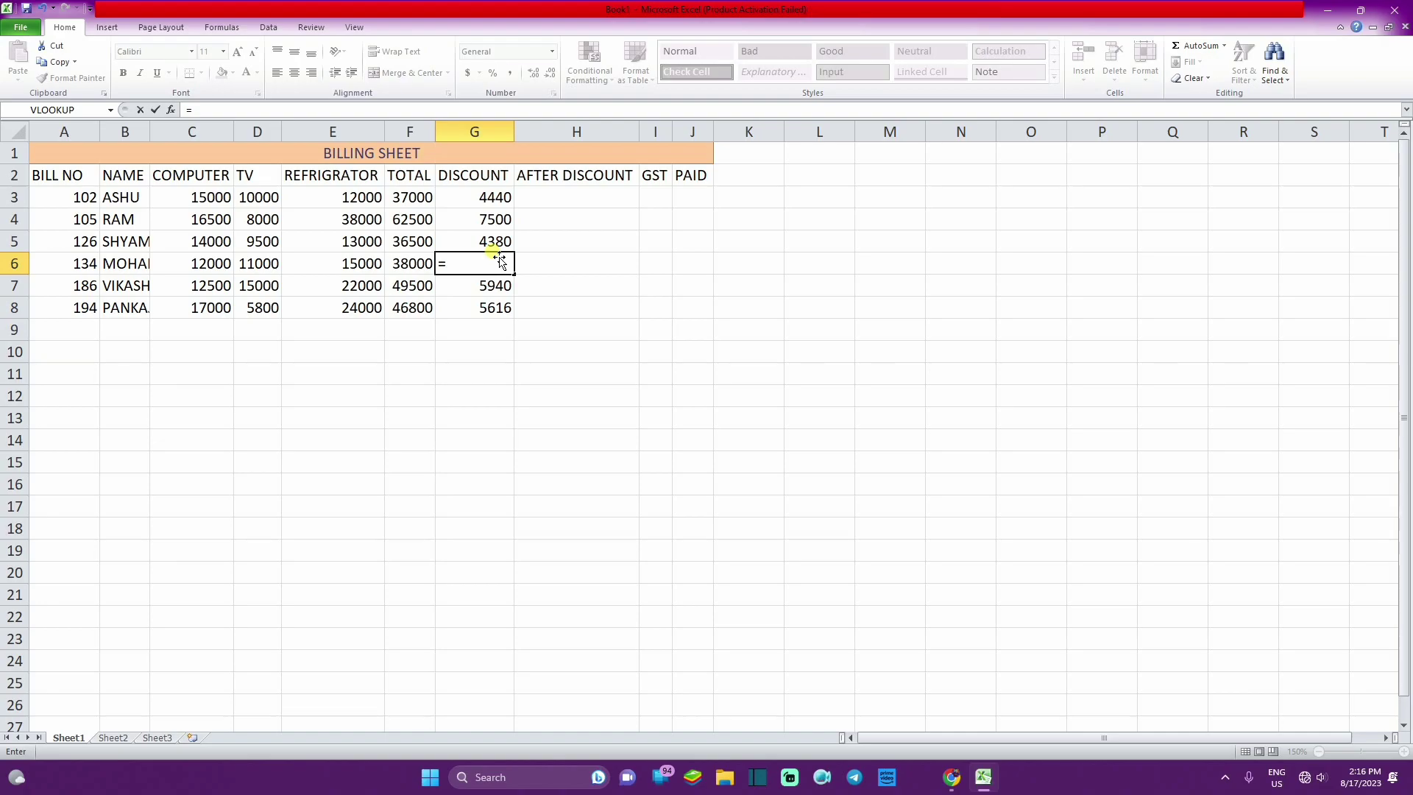
left_click(424, 263)
type("*")
key("Return")
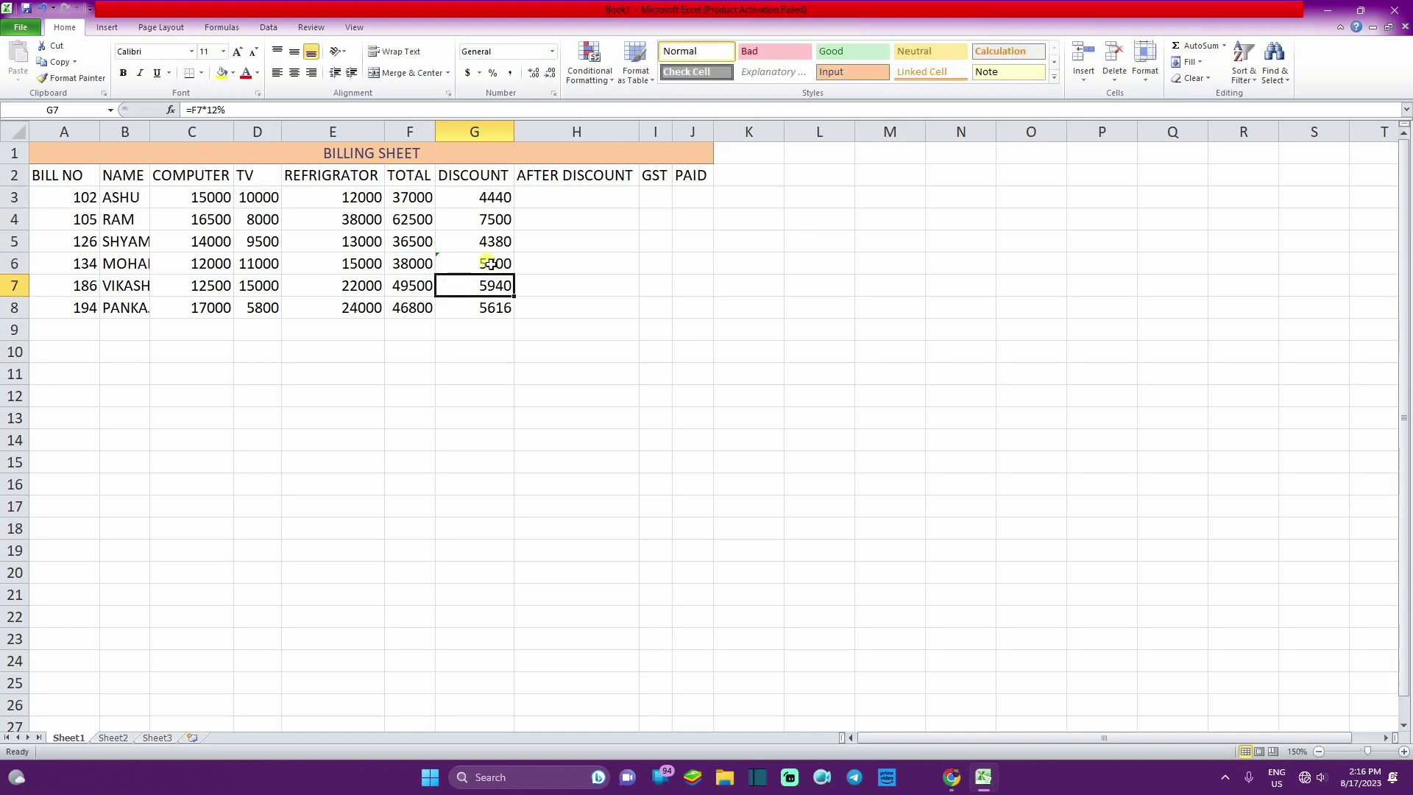
Review the DISCOUNT formulas in rows 6 to 8, leaving them unchanged
left_click(490, 263)
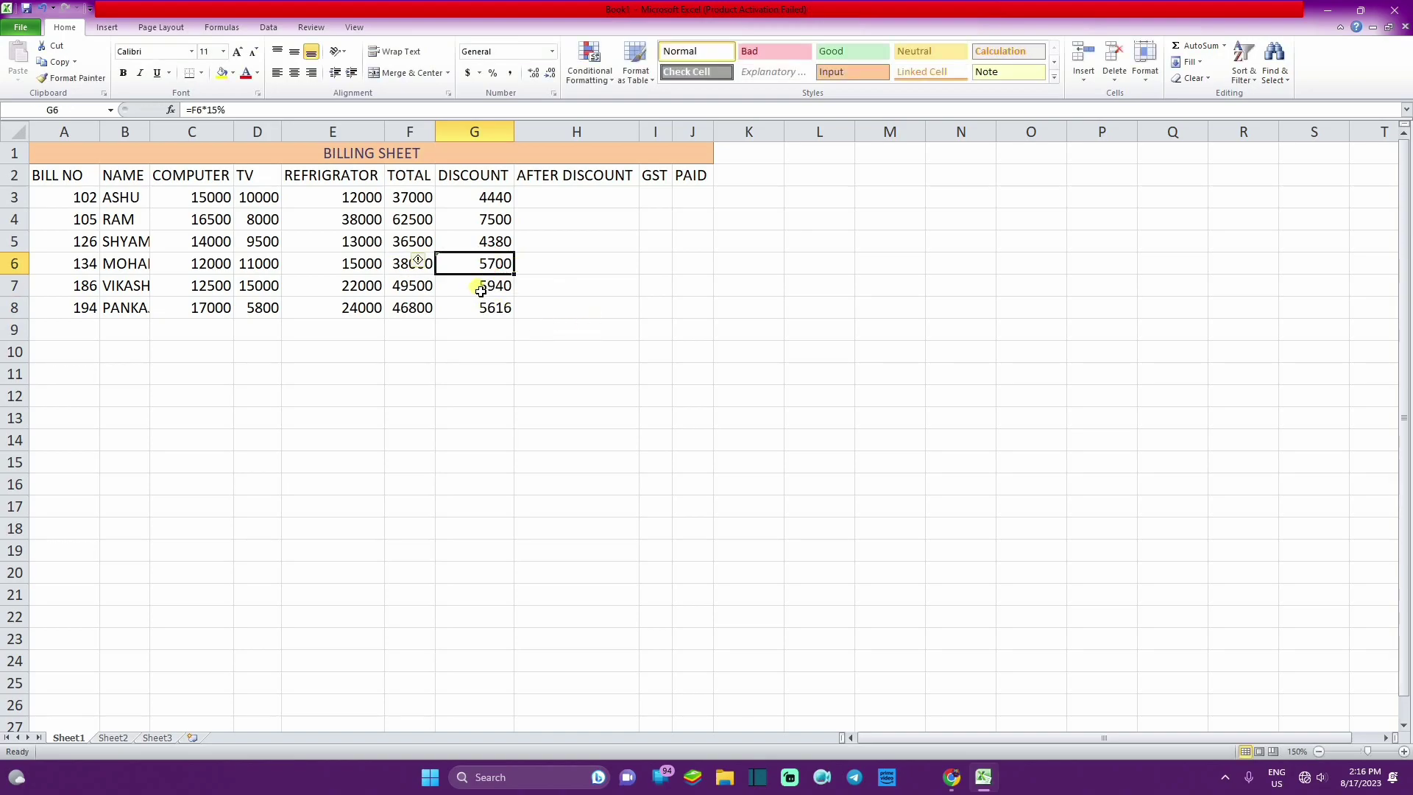
left_click(475, 286)
left_click(487, 308)
left_click(484, 295)
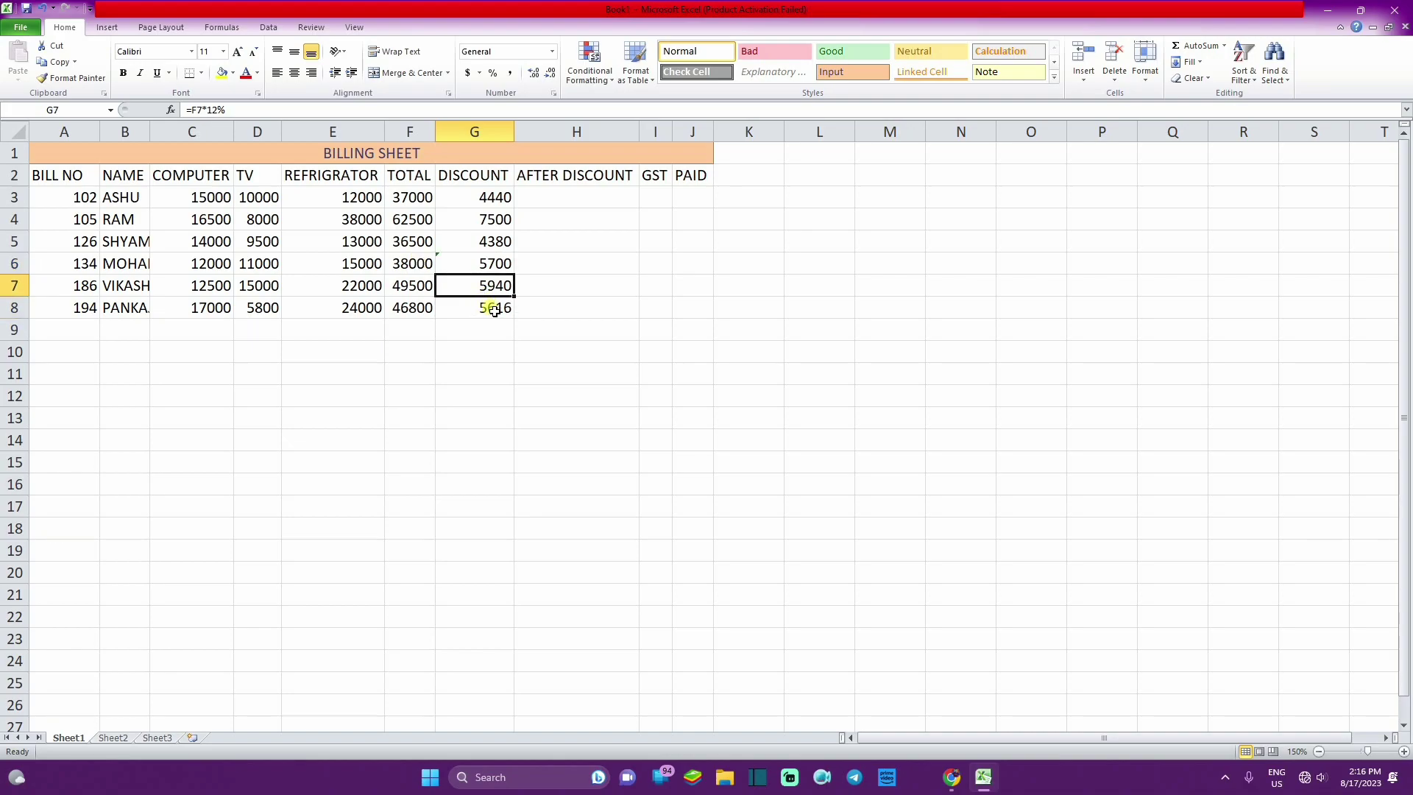
left_click(489, 307)
left_click(487, 287)
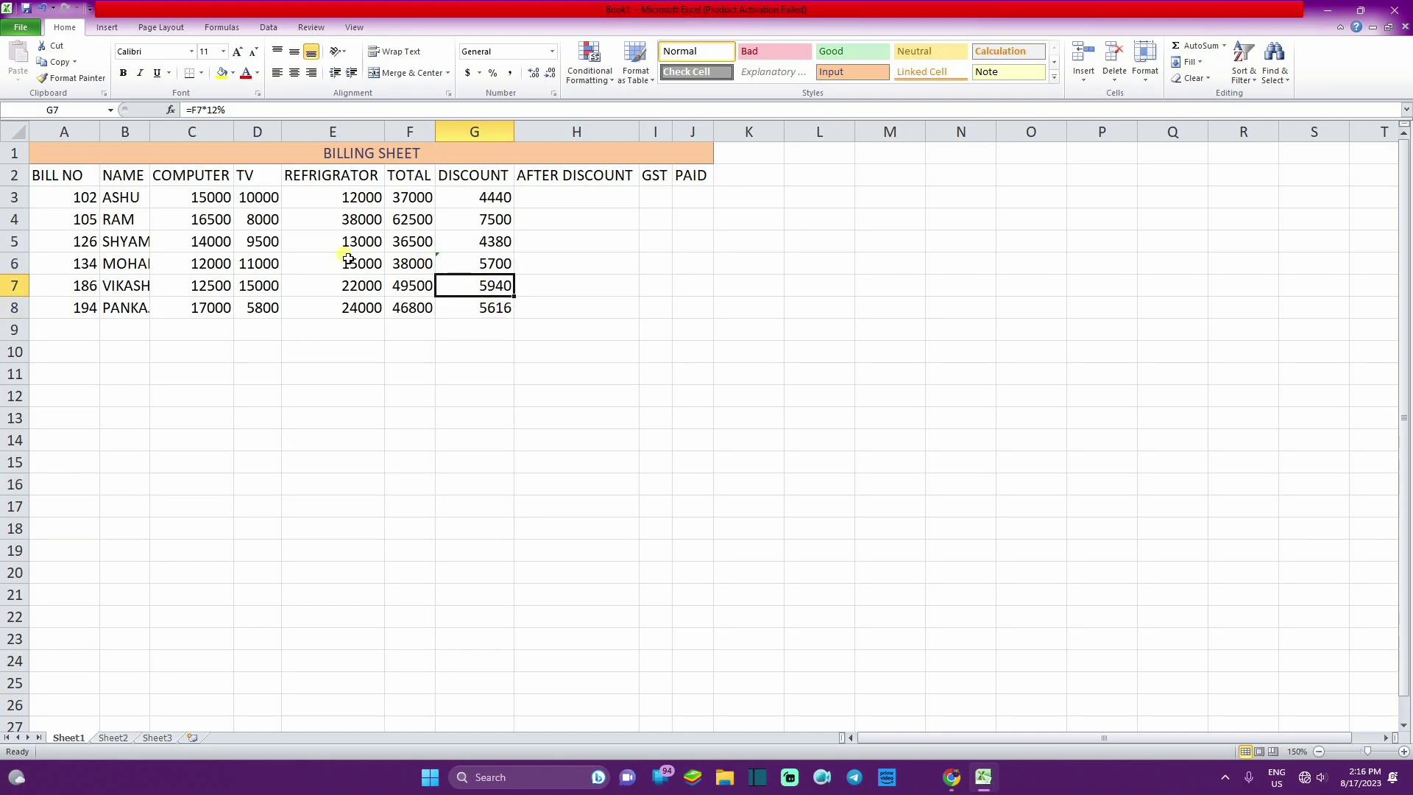
left_click(221, 110)
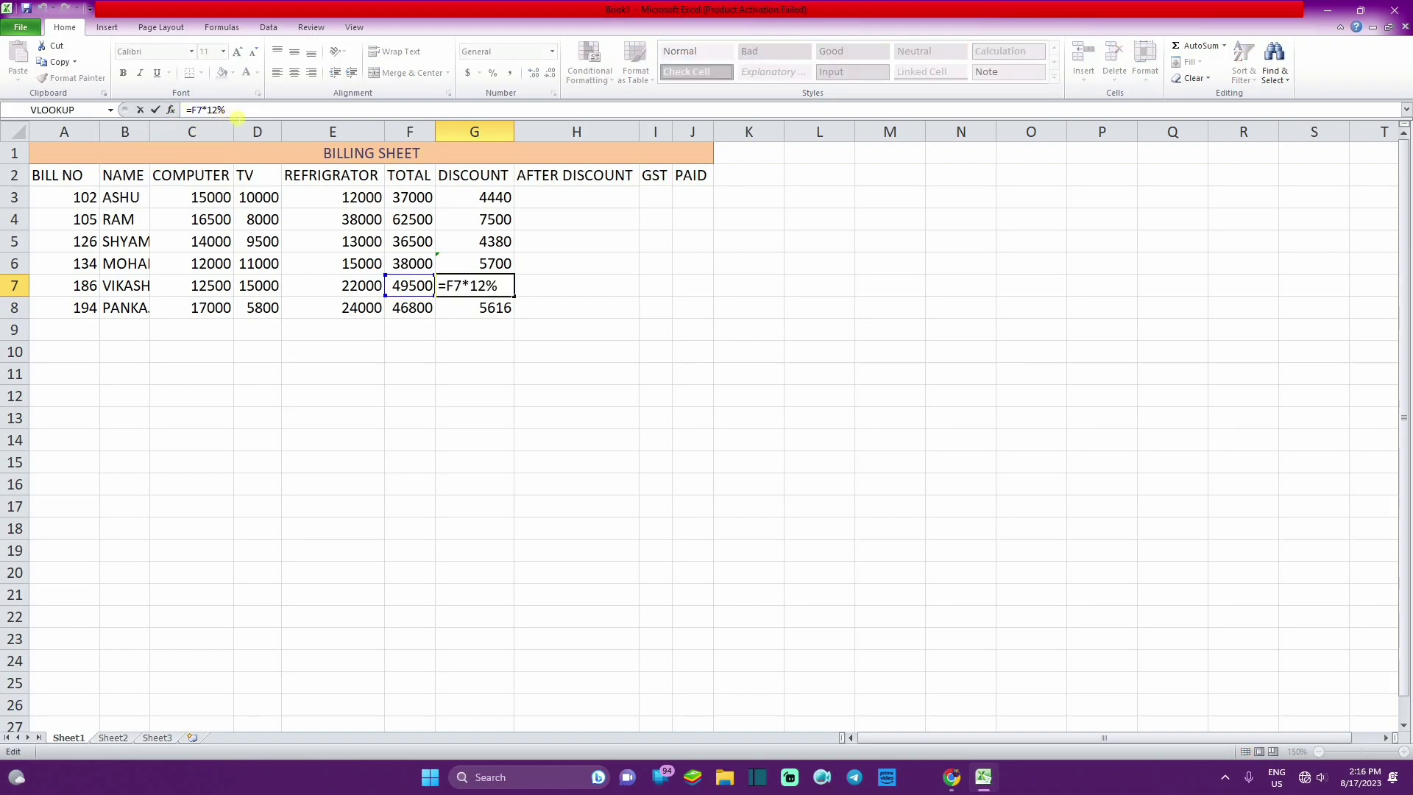
left_click(496, 263)
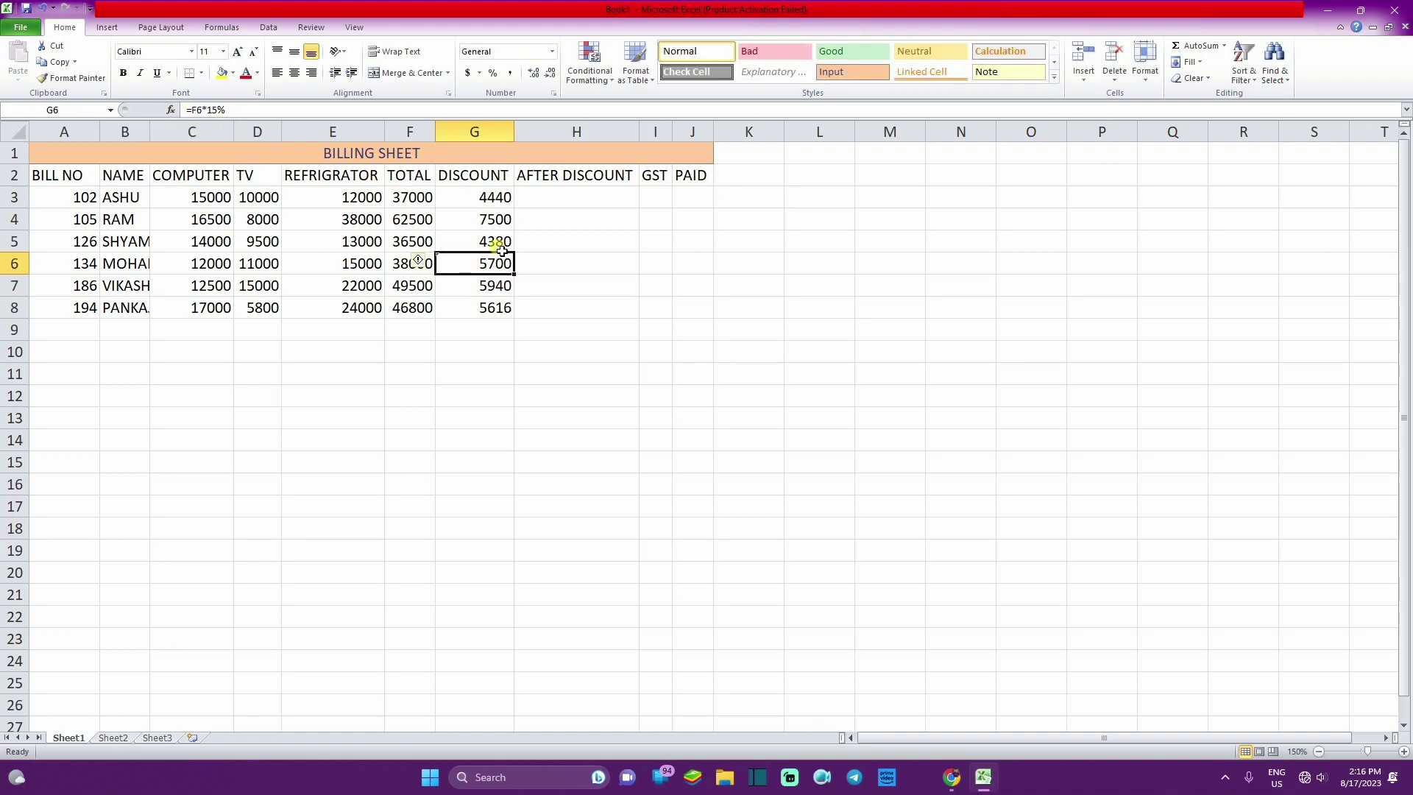
left_click(535, 248)
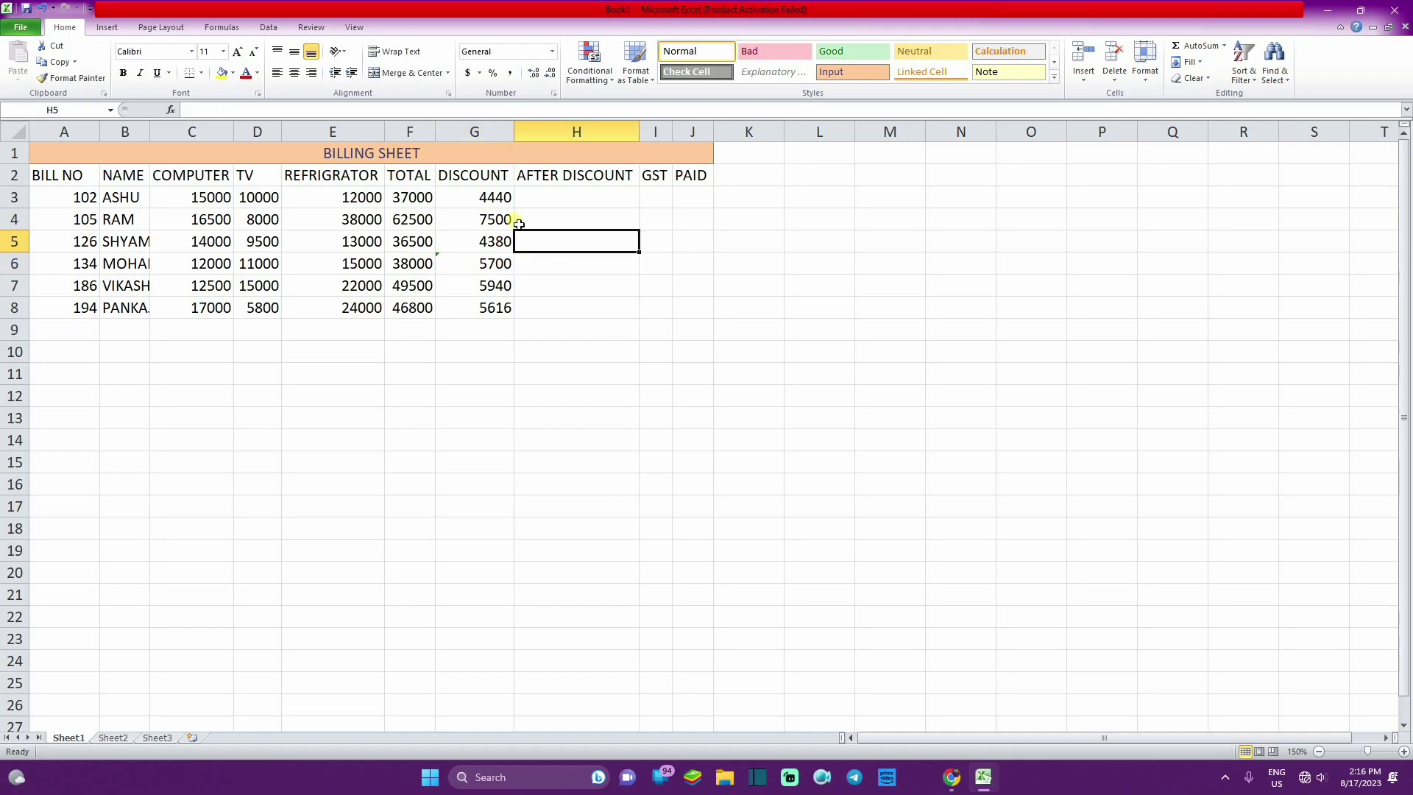
left_click(530, 196)
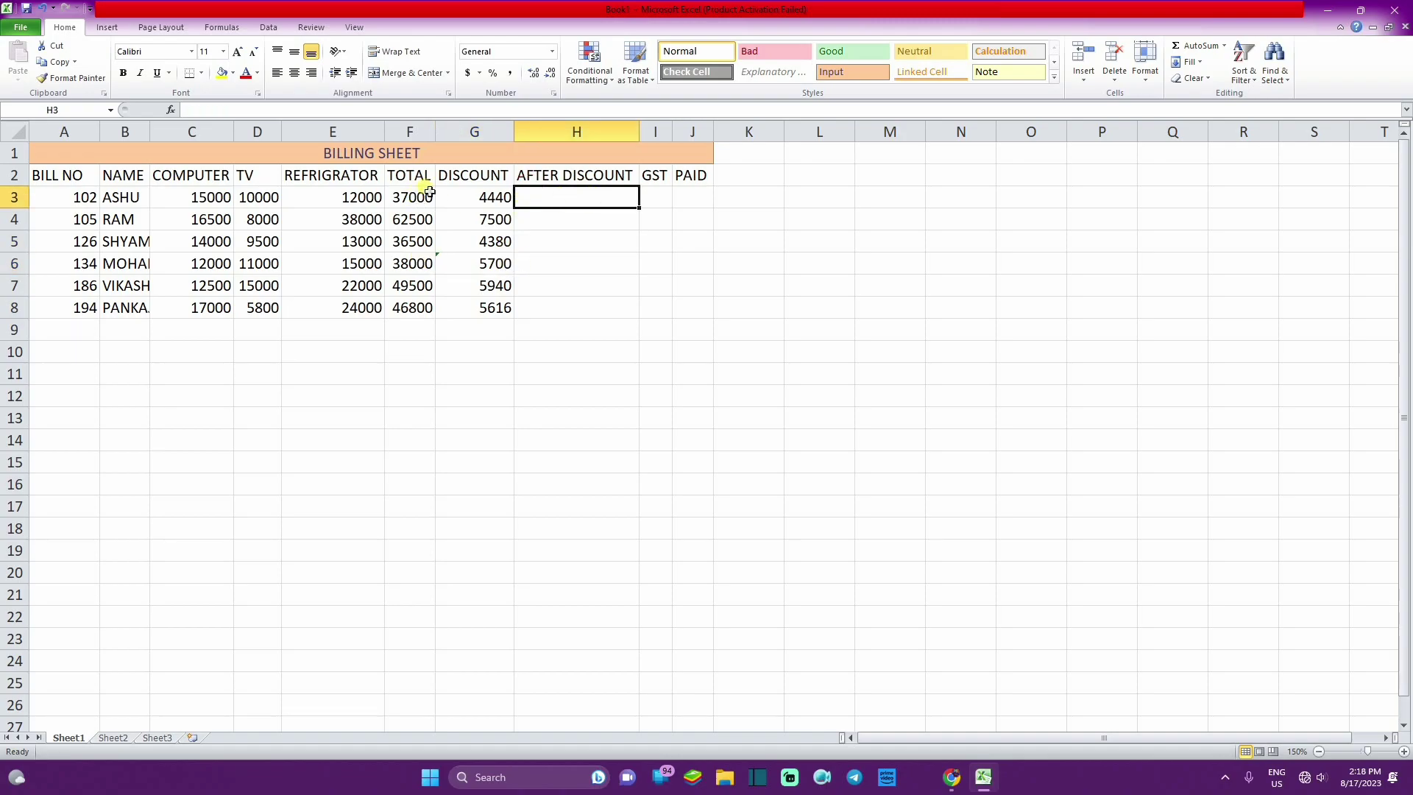
Enter =F3-G3 in H3 (32560) and fill it down to H8, ending at 41184
type("=")
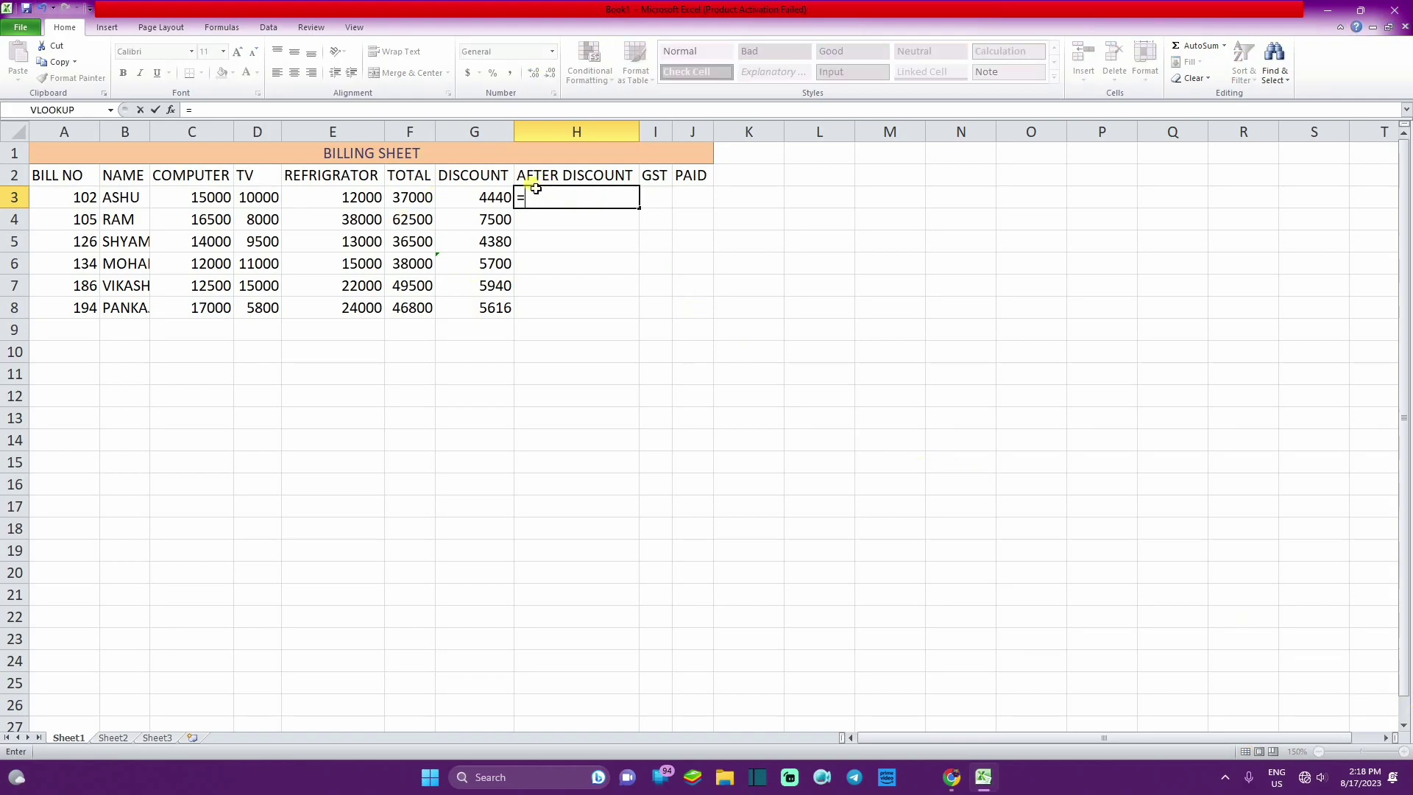
left_click(412, 198)
type("-")
left_click(494, 200)
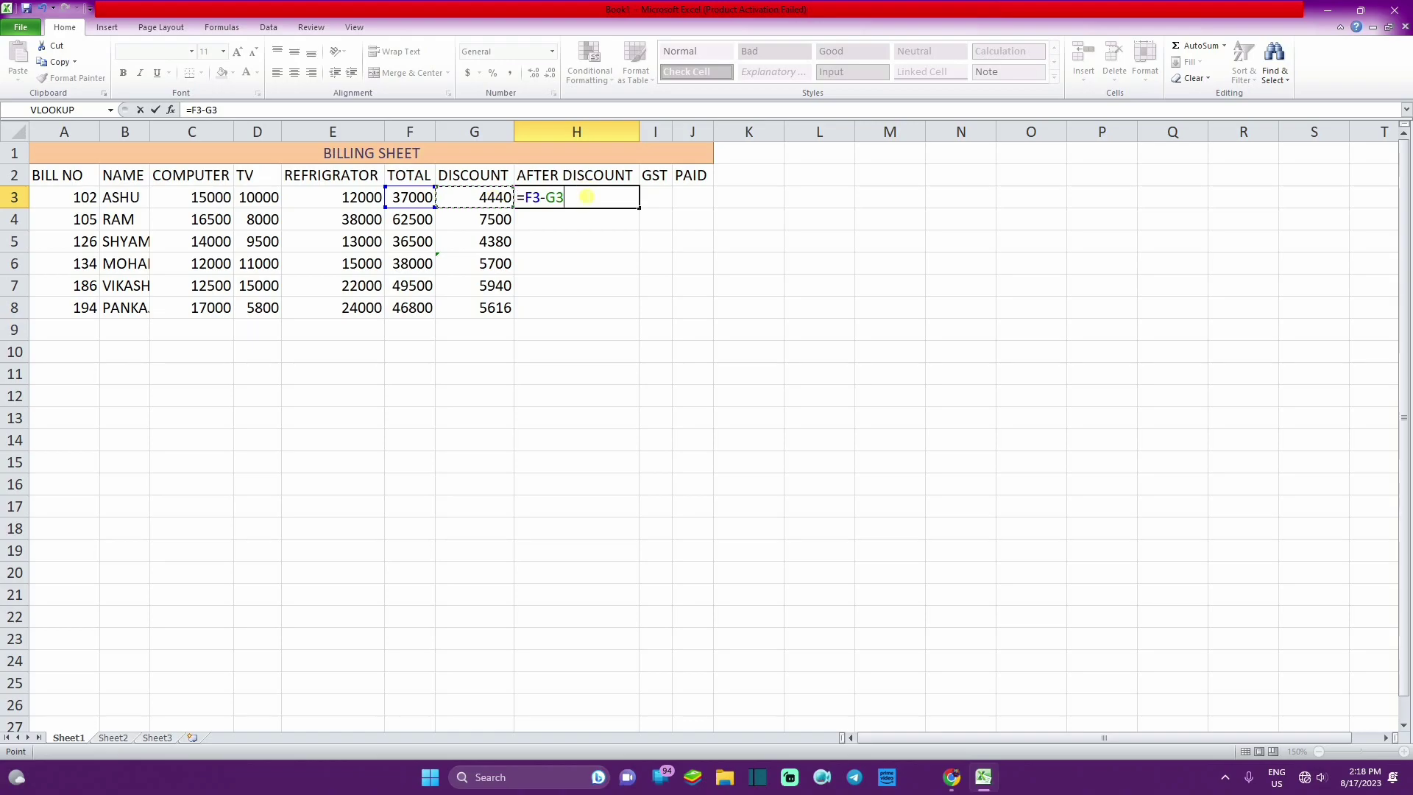
key("Return")
left_click(575, 205)
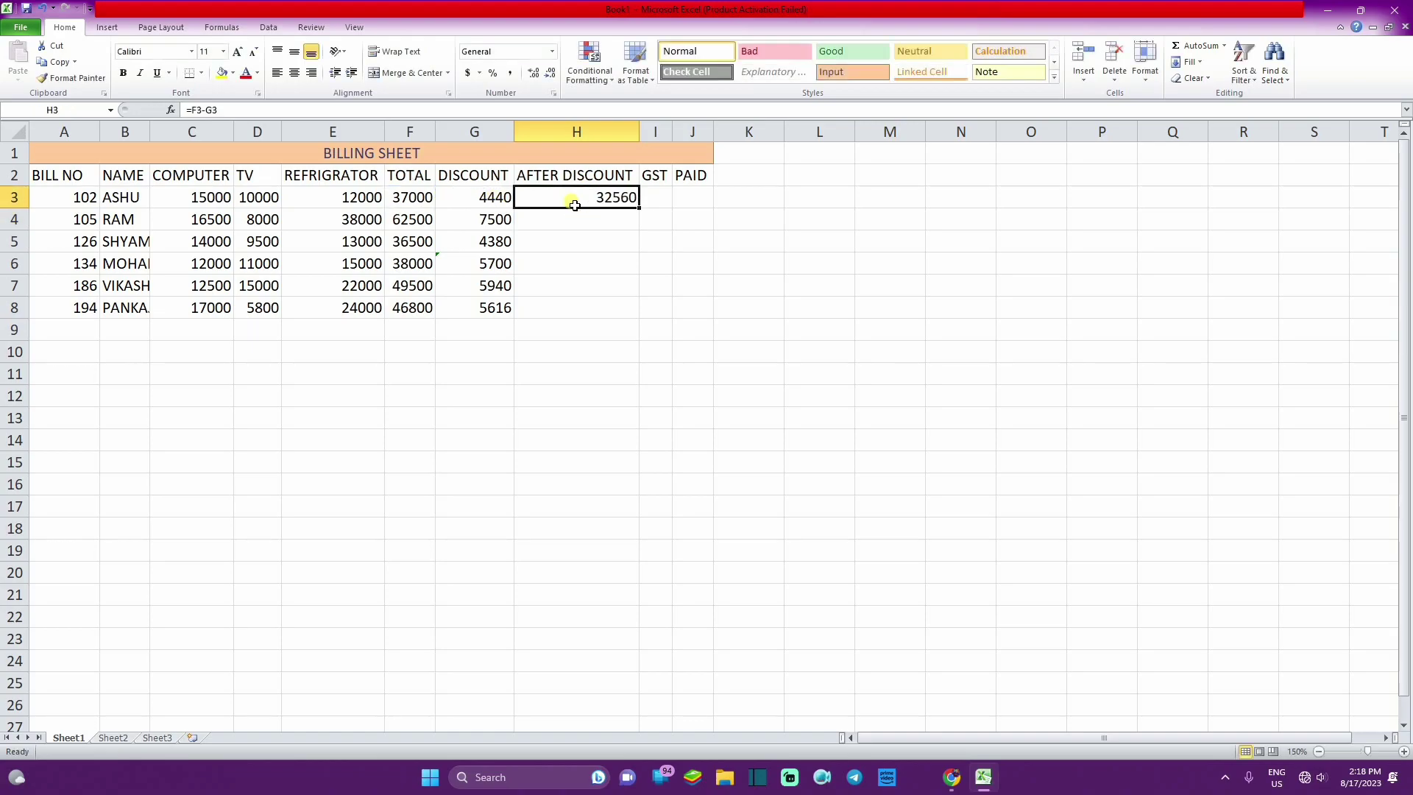
left_click(412, 198)
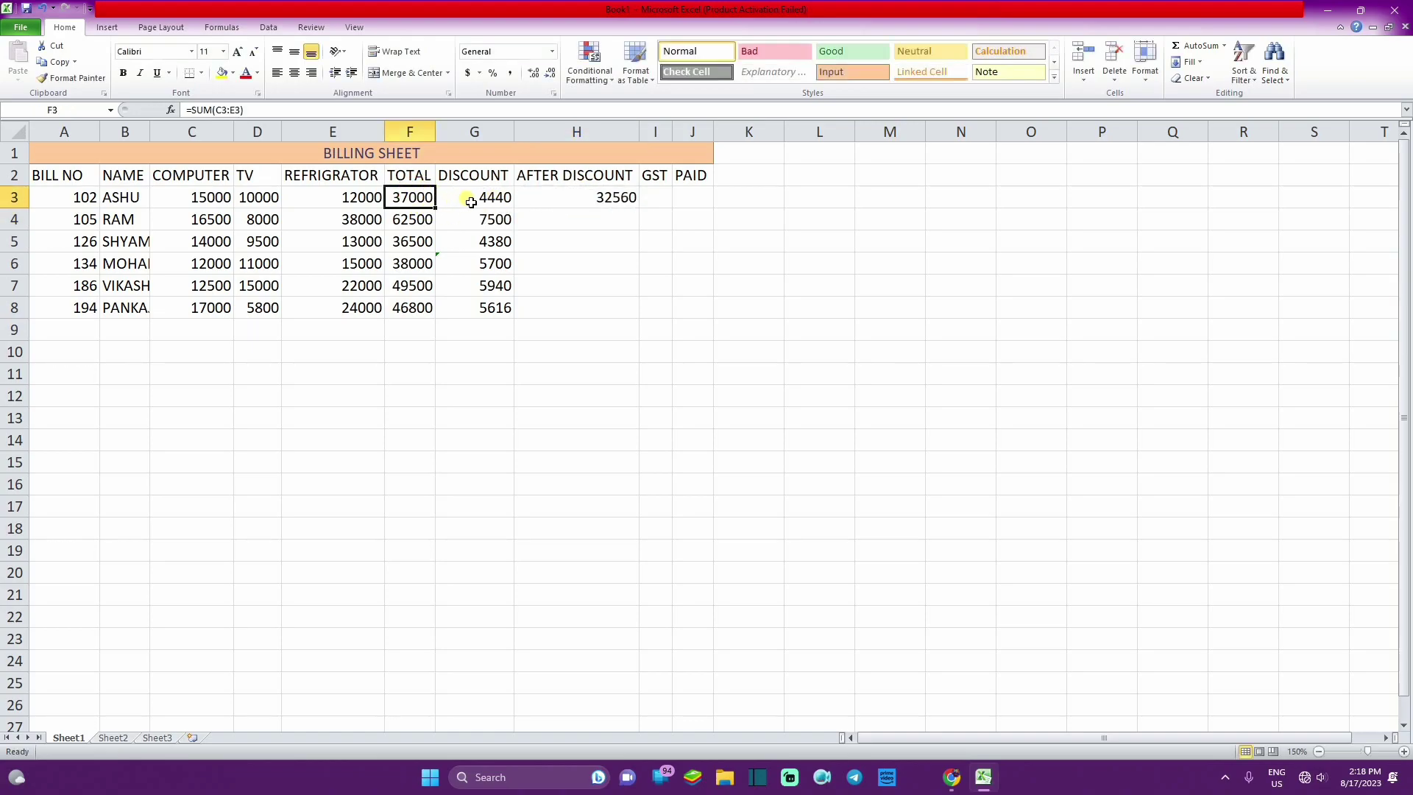
left_click(468, 201)
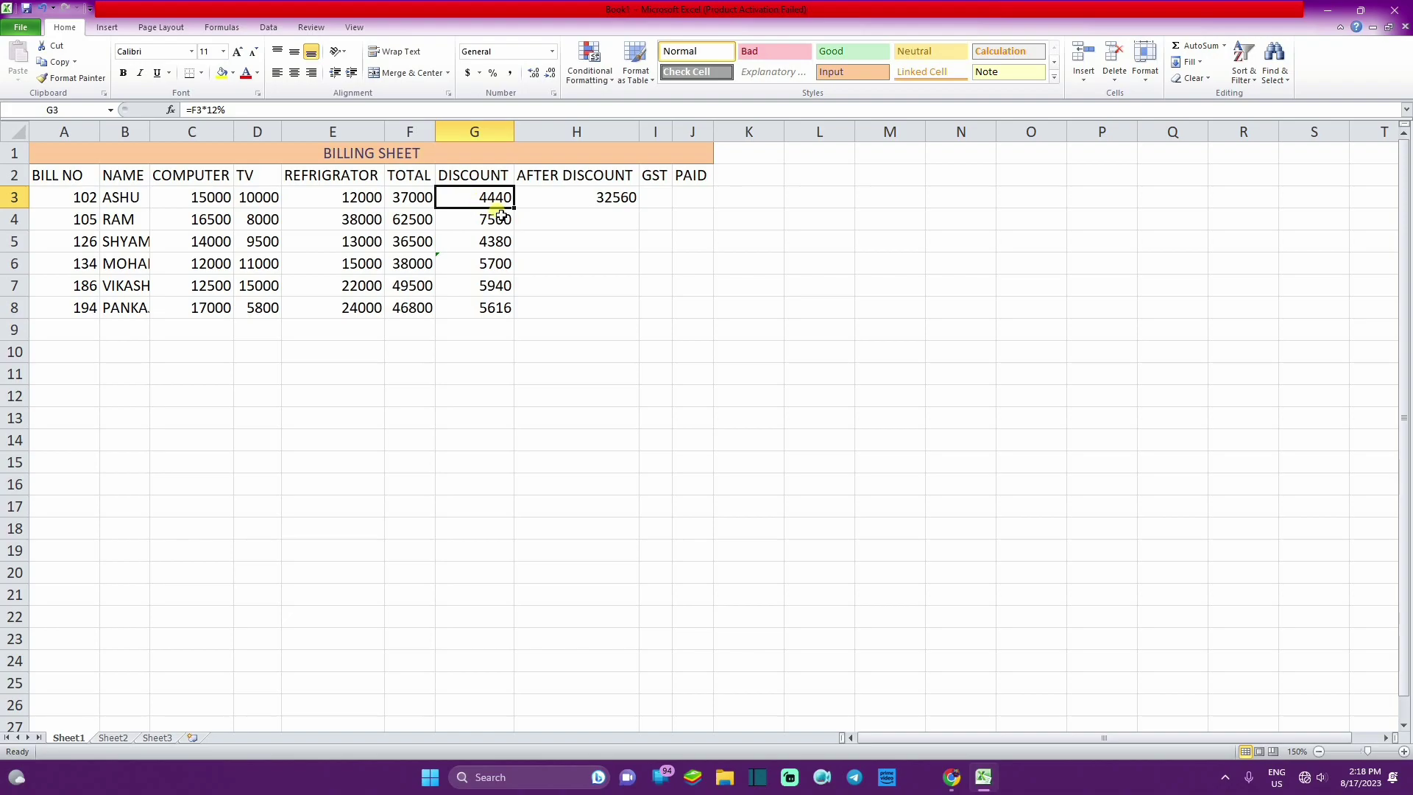
left_click(596, 204)
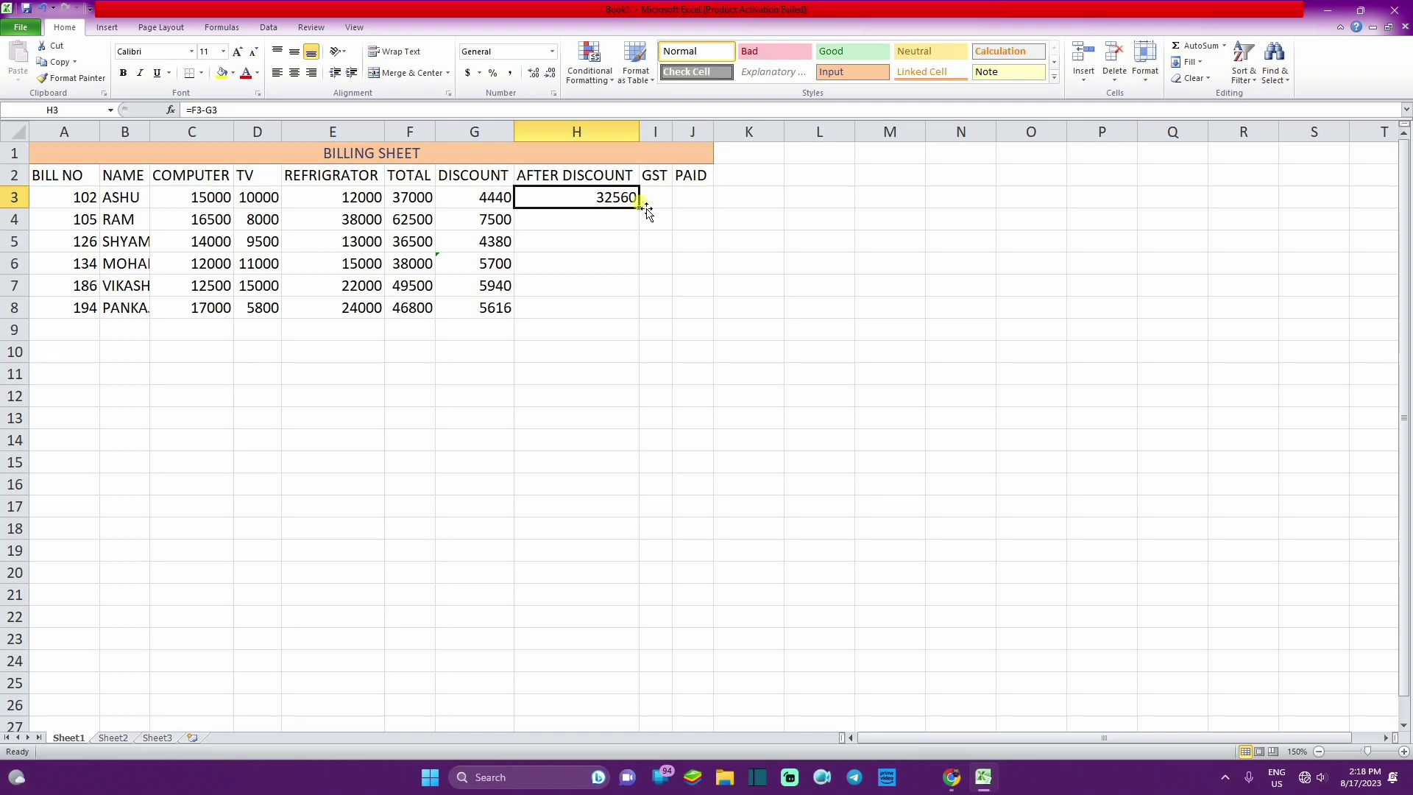
mouse_move(641, 208)
left_mouse_down()
mouse_move(642, 309)
mouse_move(595, 191)
left_mouse_up()
left_click(595, 176)
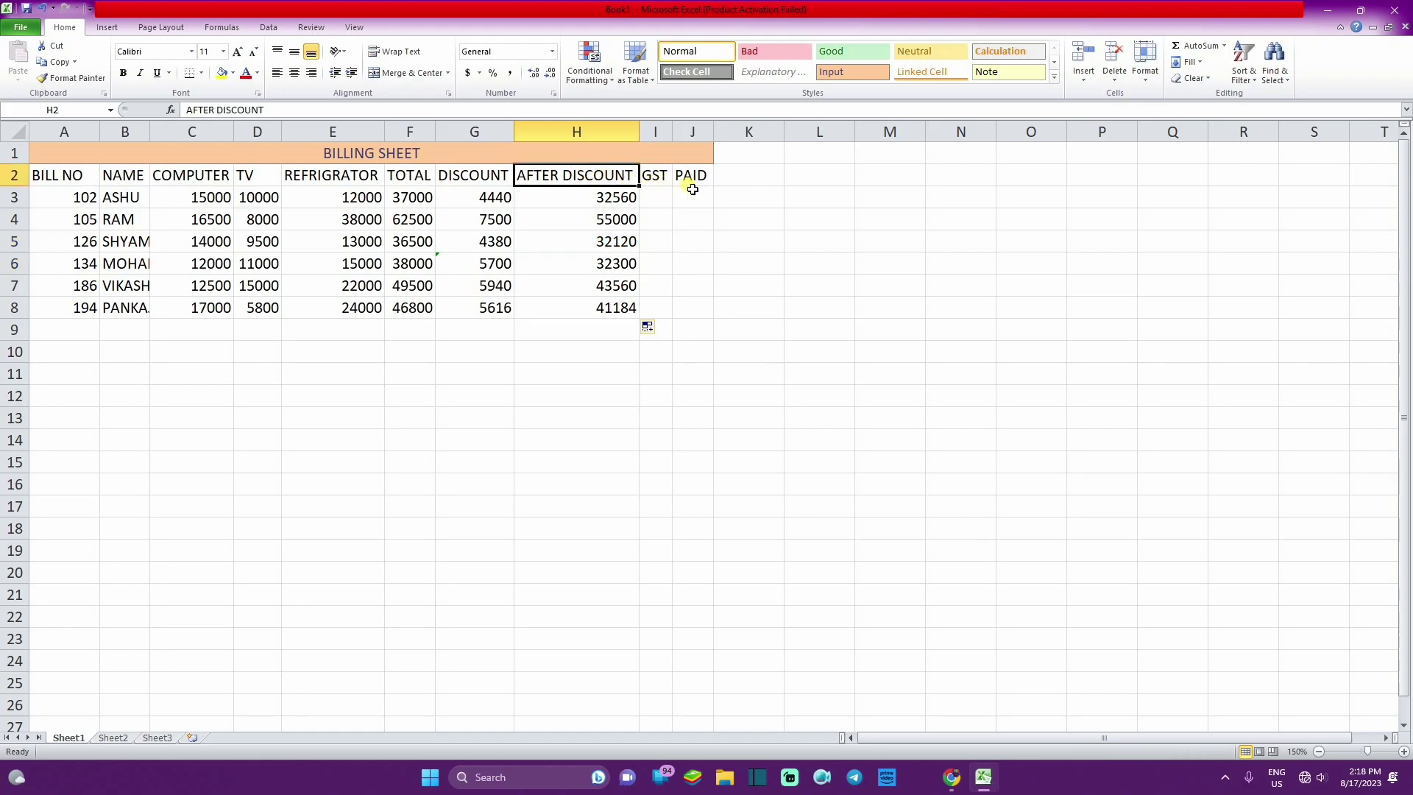
left_click(661, 198)
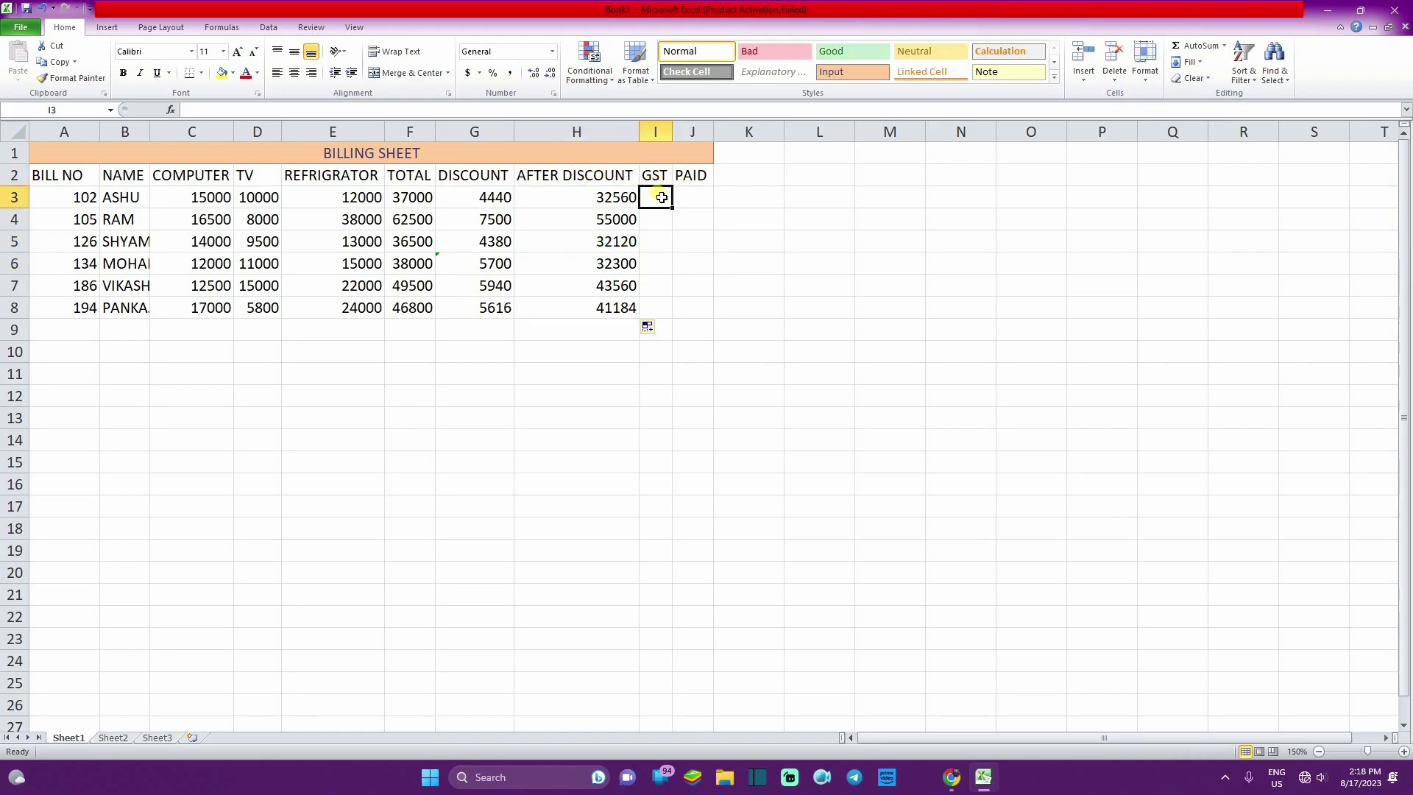
Enter the GST formula =H3*18% in I3, giving 5861
left_click(597, 201)
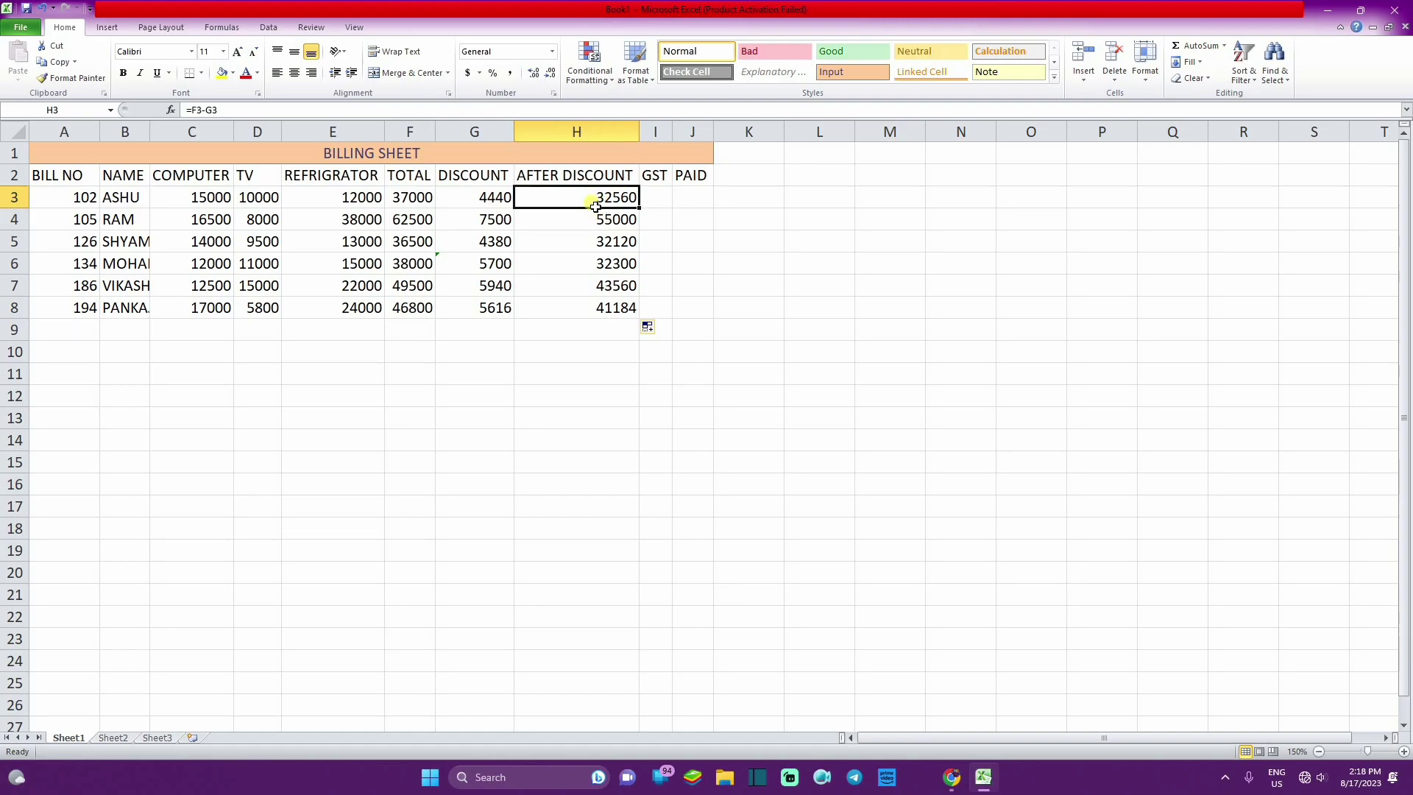
left_click(671, 206)
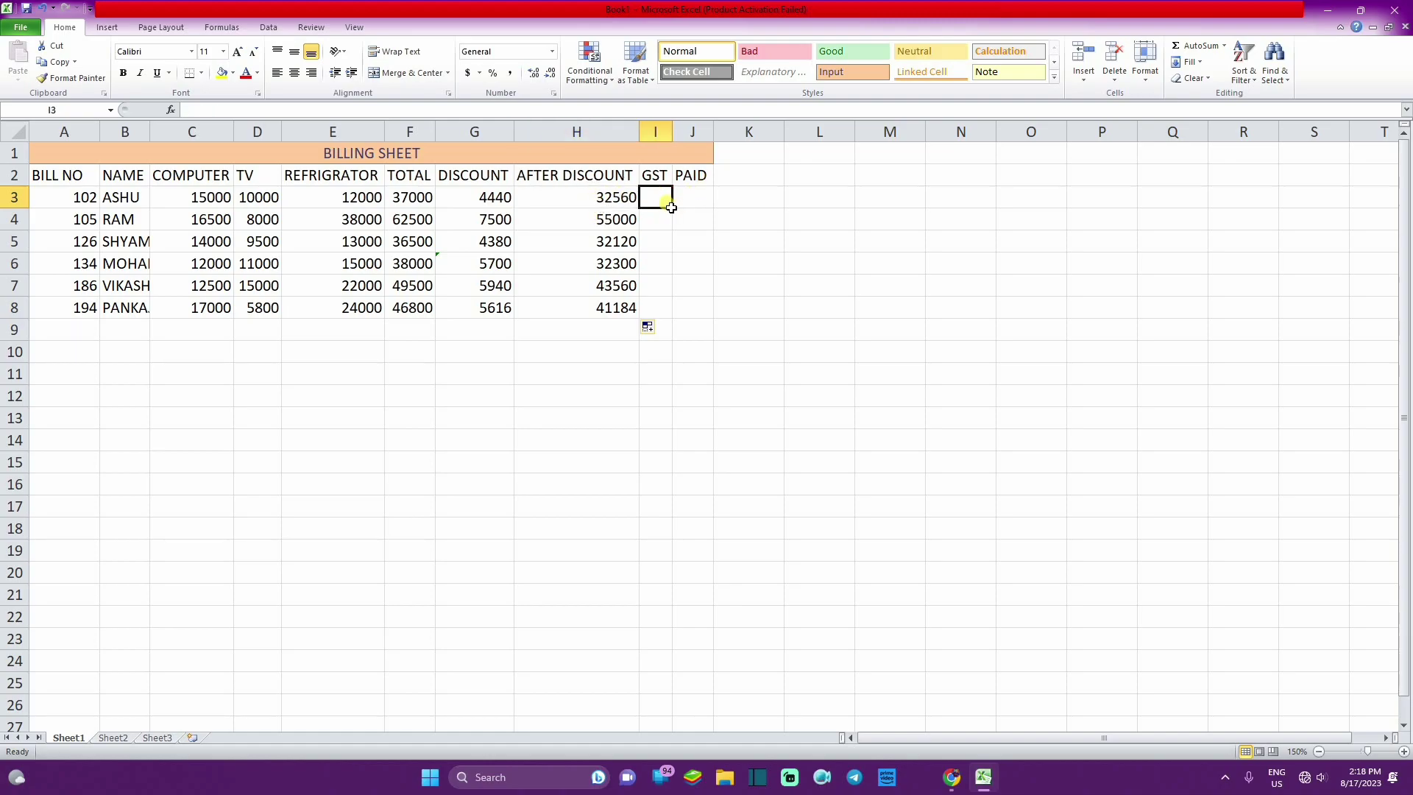
type("=")
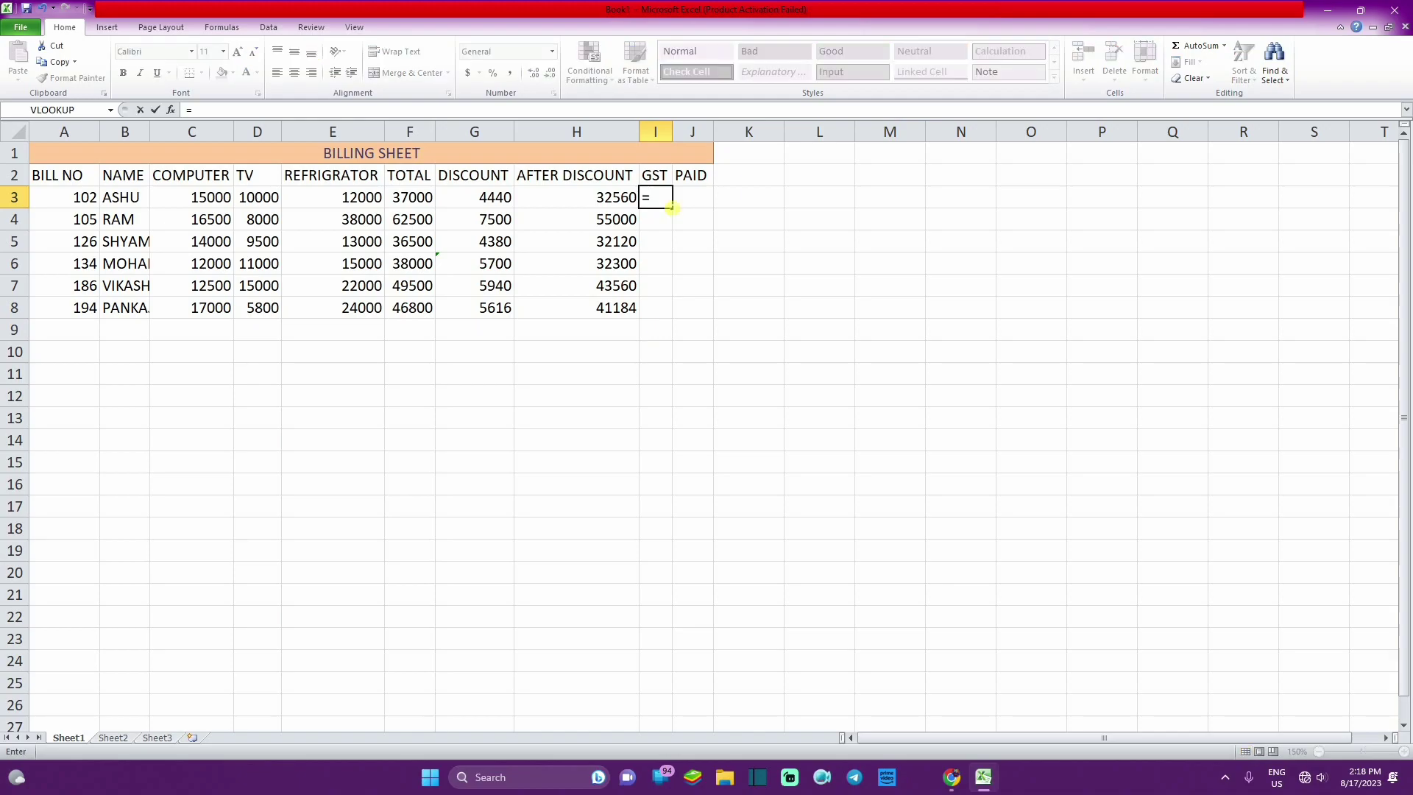
left_click(575, 197)
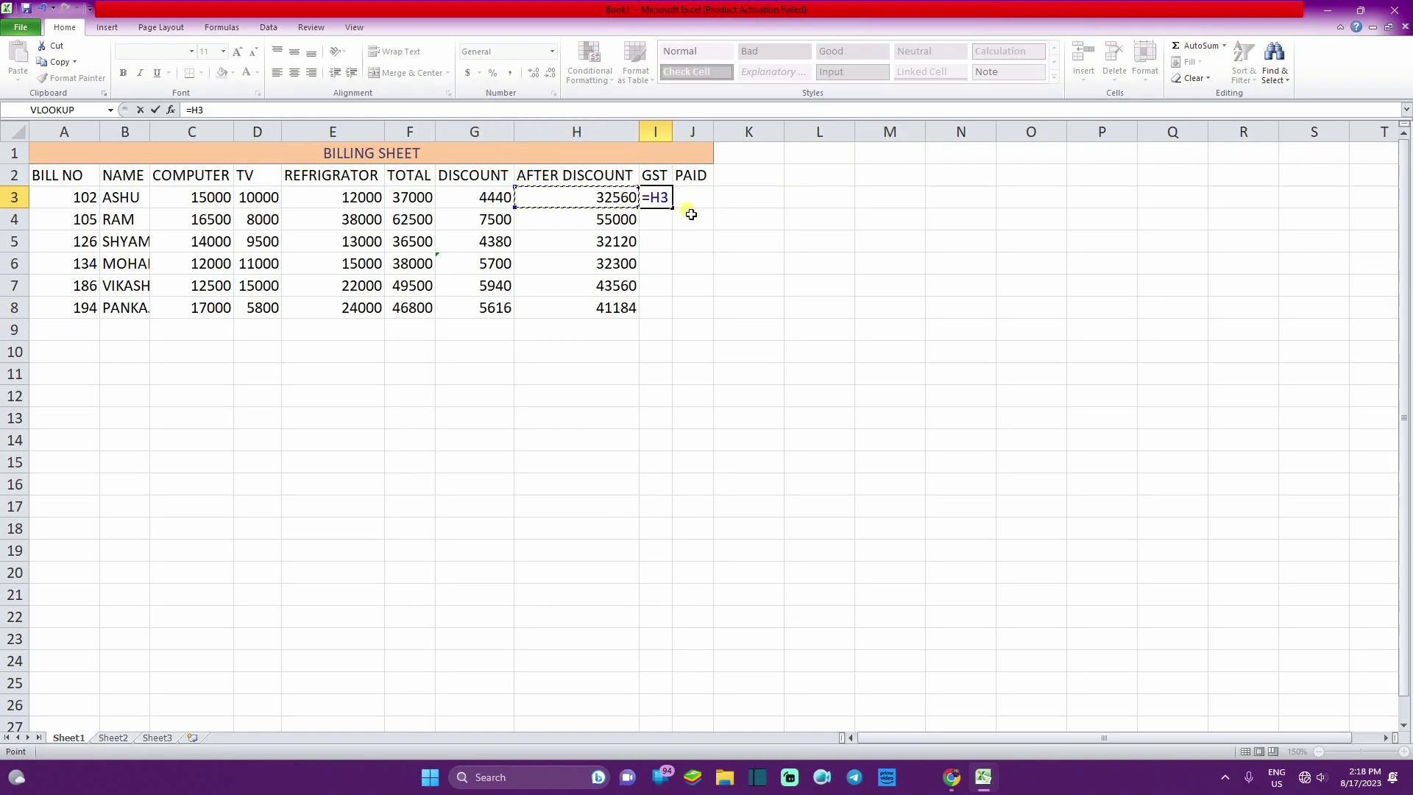
type("*")
type("18%")
key("Return")
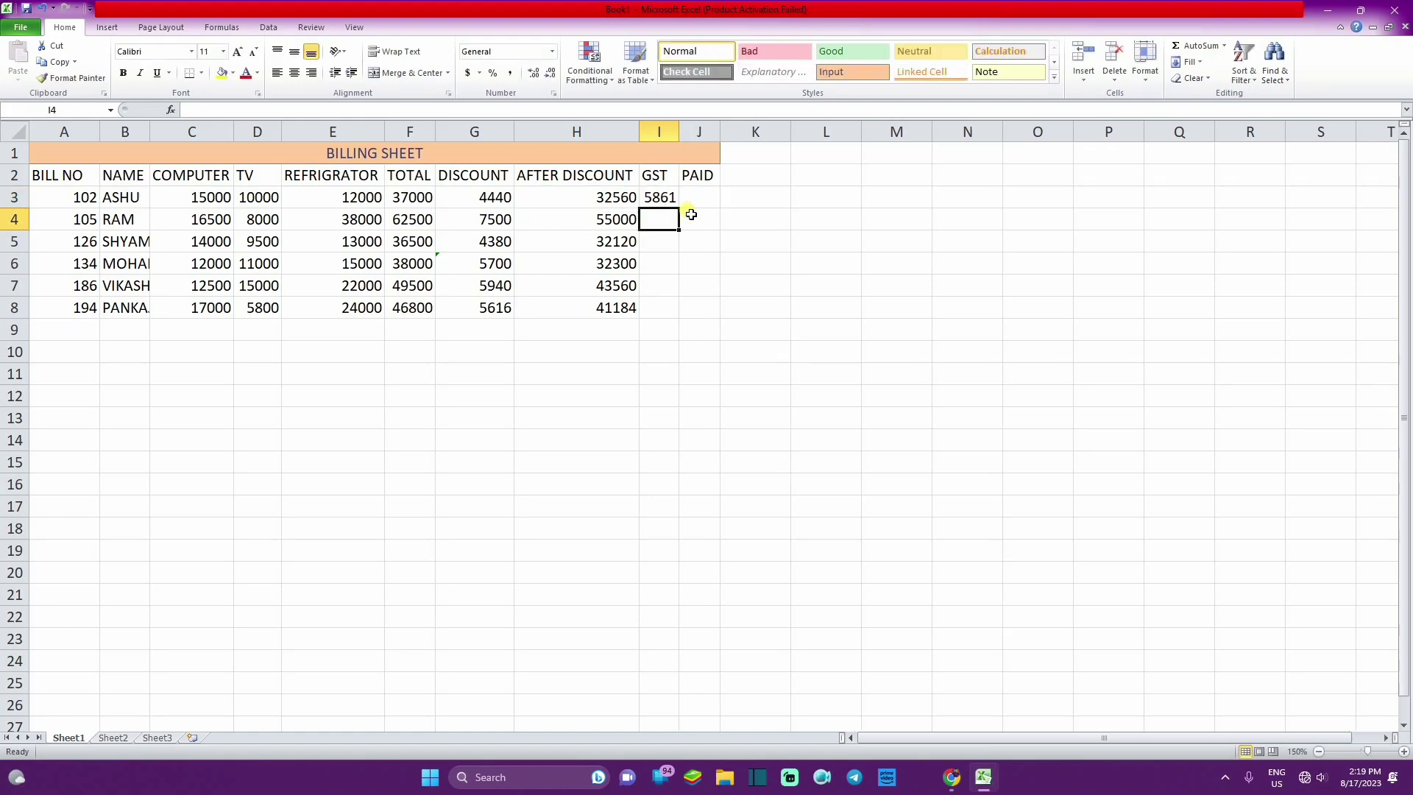
Fill the GST formula down to I8 and check each row, ending at 7413
left_click(671, 199)
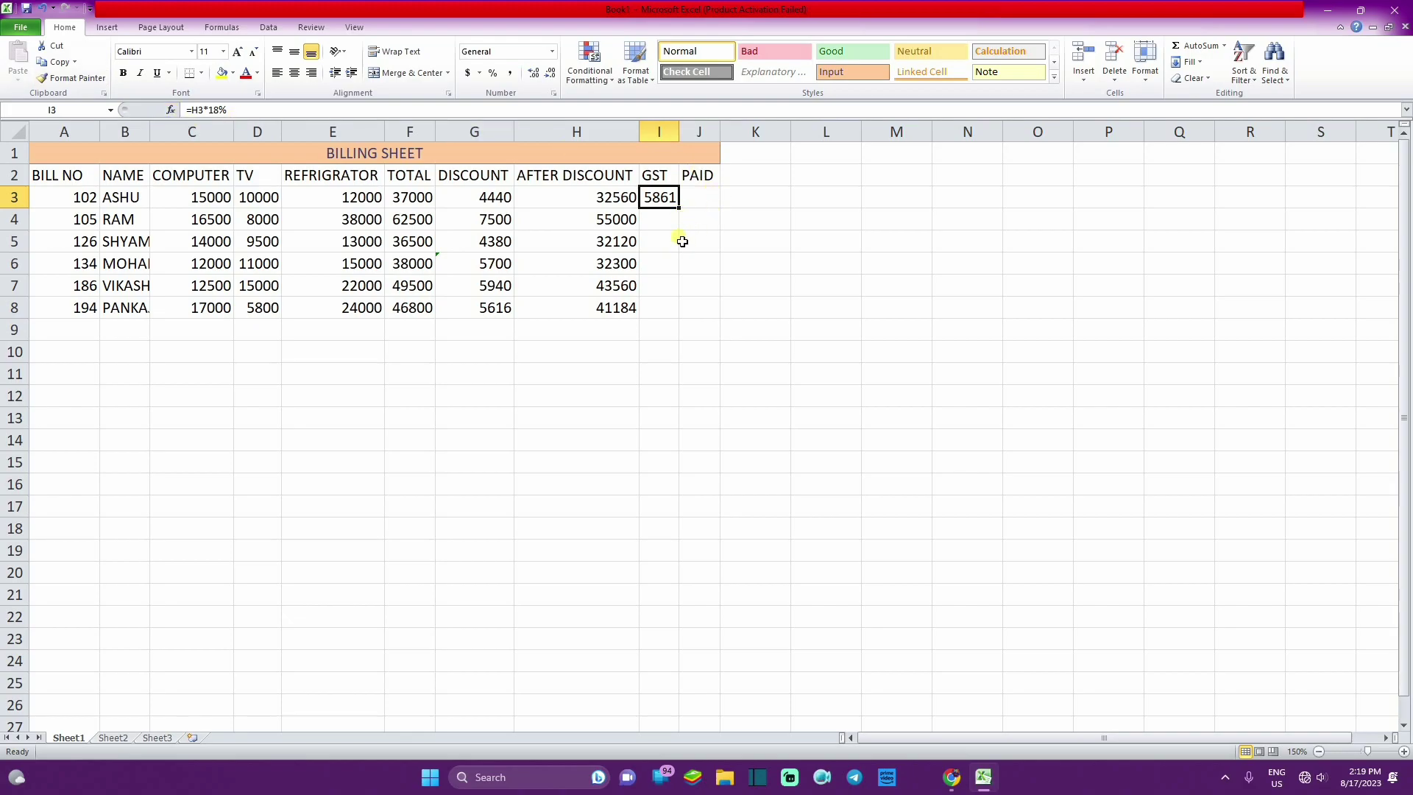
left_click_drag(678, 208, 681, 309)
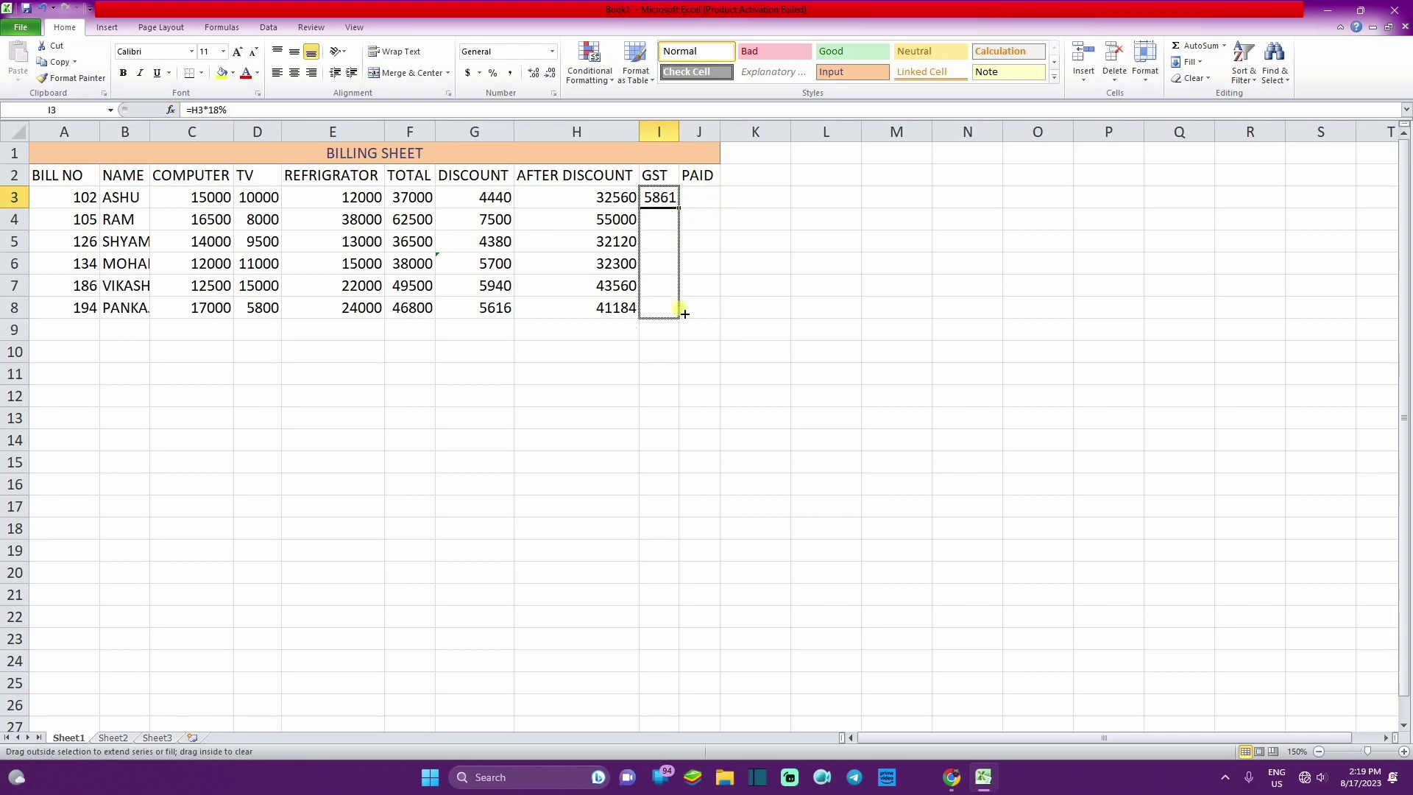
left_click(676, 229)
left_click(666, 243)
left_click(666, 265)
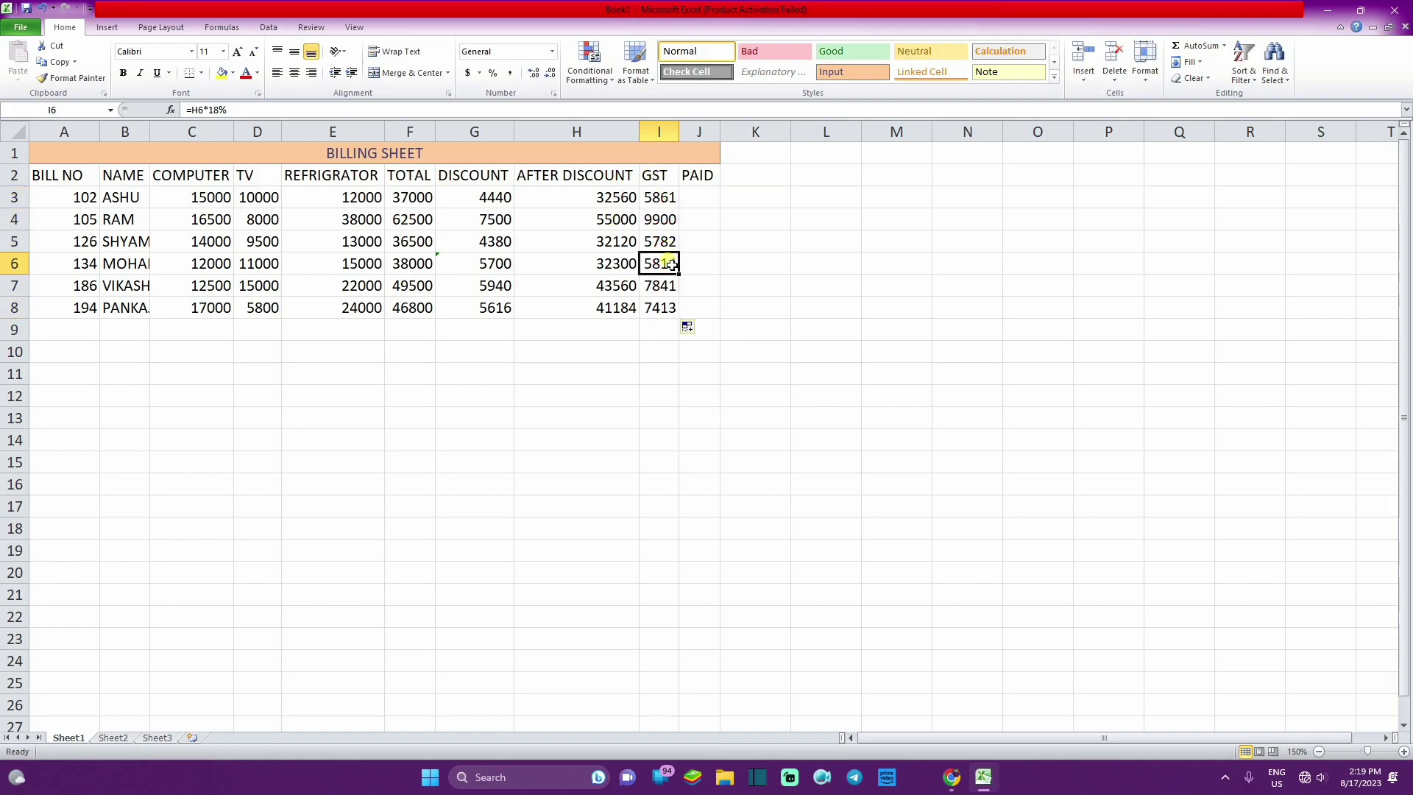
left_click(666, 287)
left_click(666, 311)
left_click(666, 209)
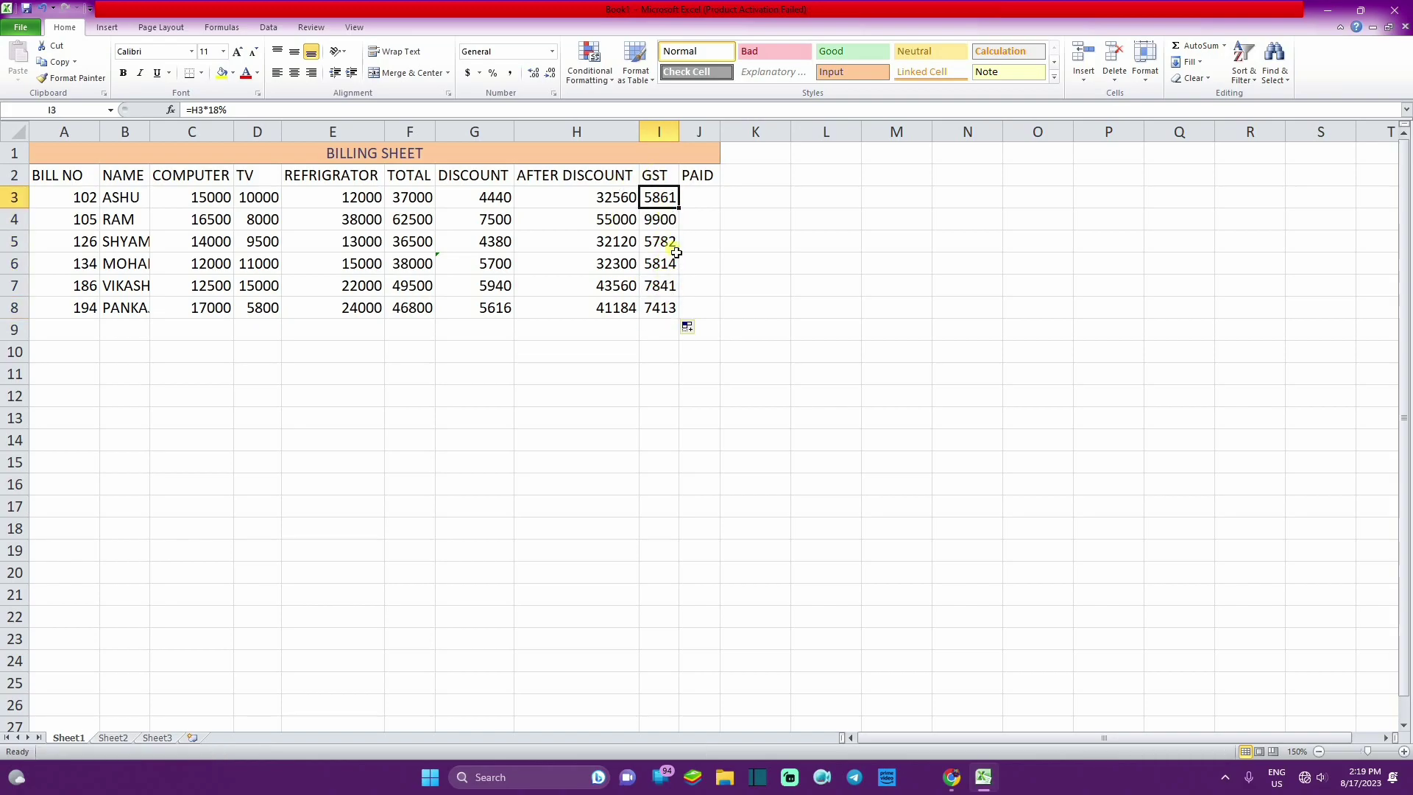
left_click(700, 197)
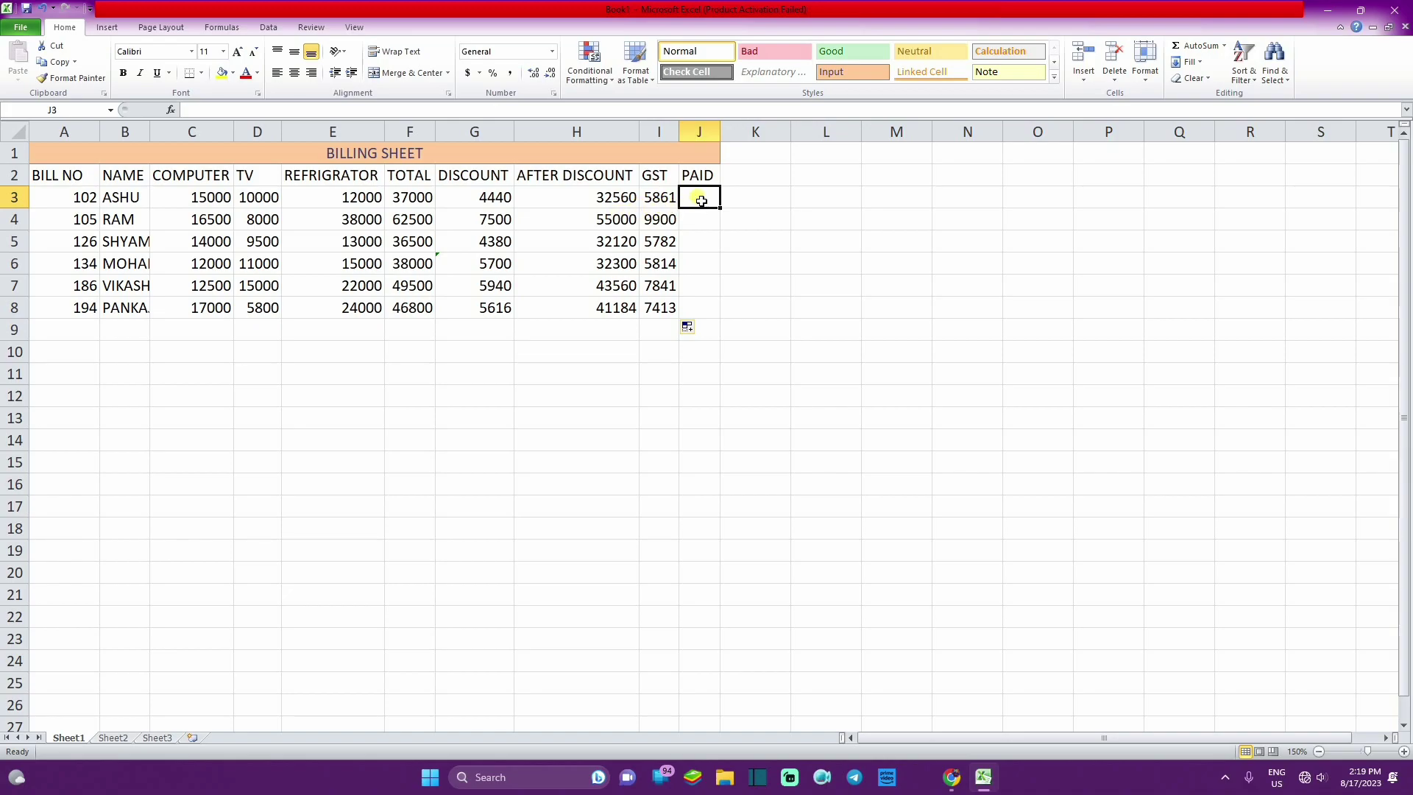
Enter =SUM(H3:I3) in J3, fill it down to J8, and widen the NAME column
type("=S")
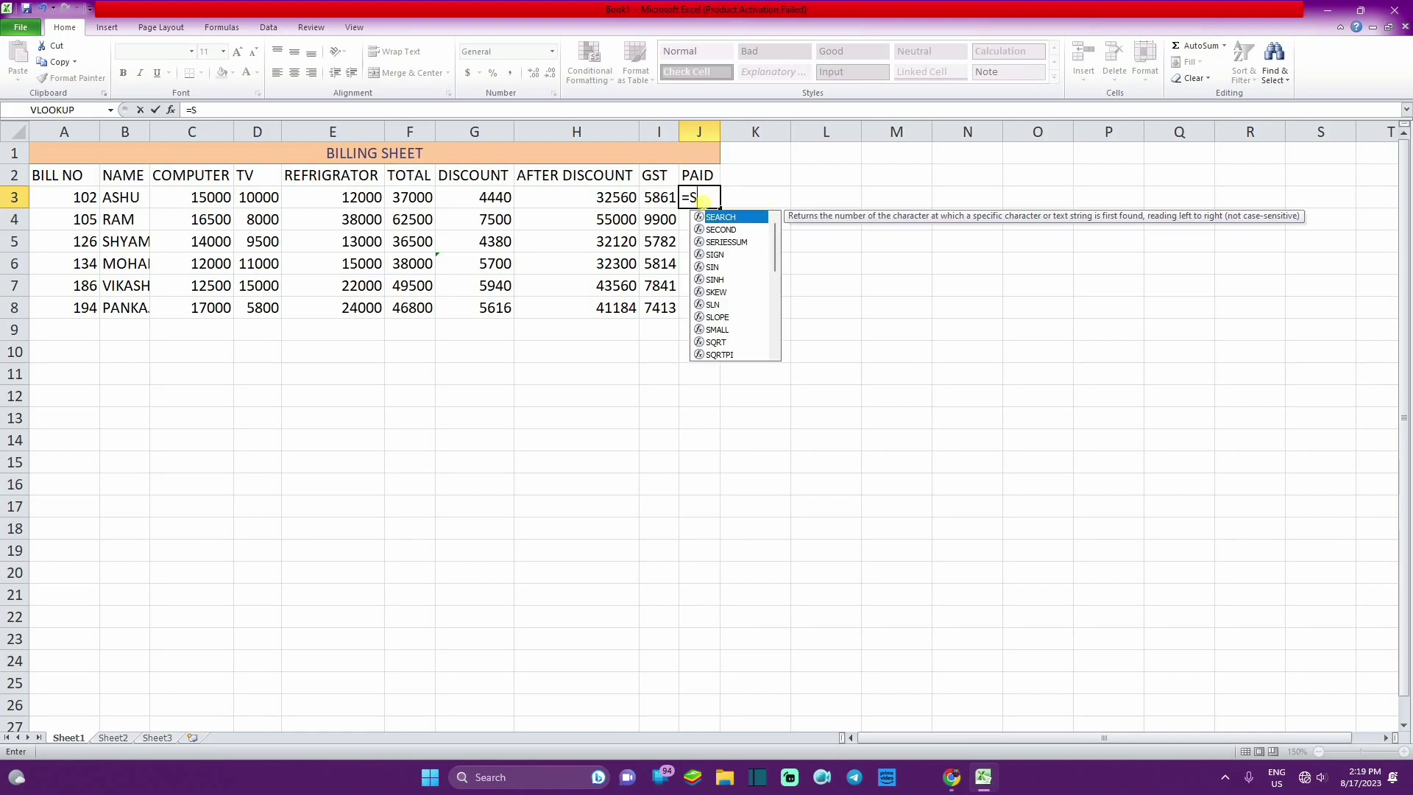
type("UM(")
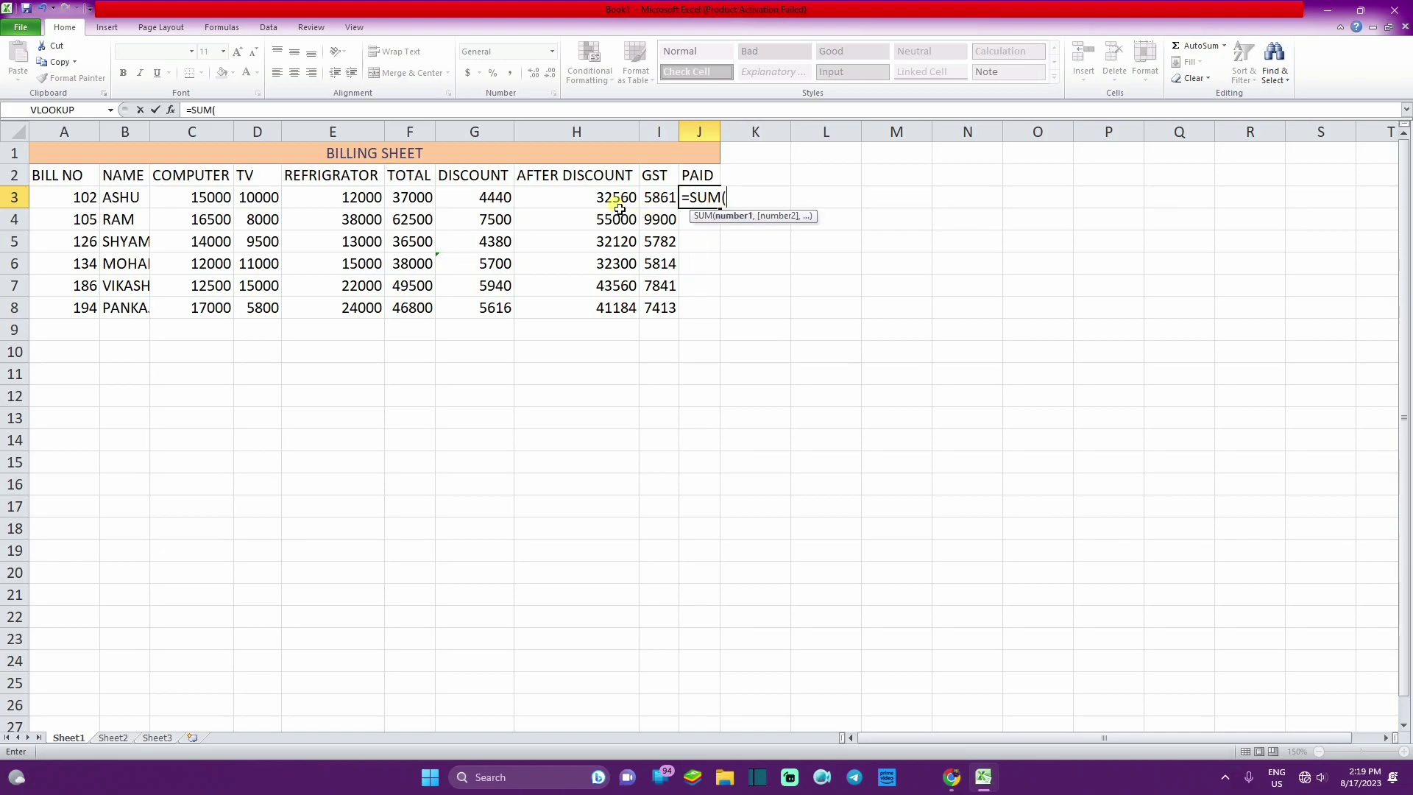
left_click_drag(620, 204, 650, 207)
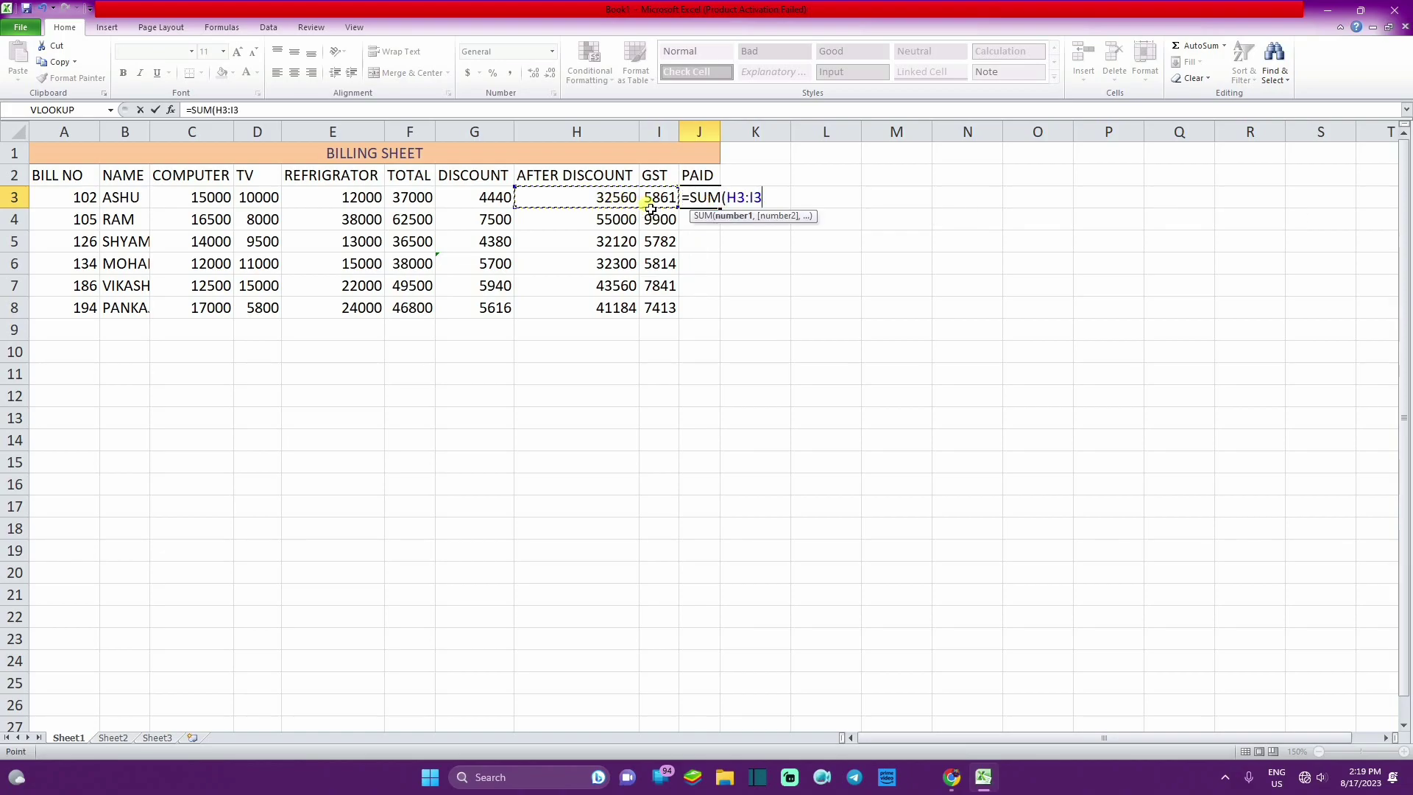
type(")")
key("Return")
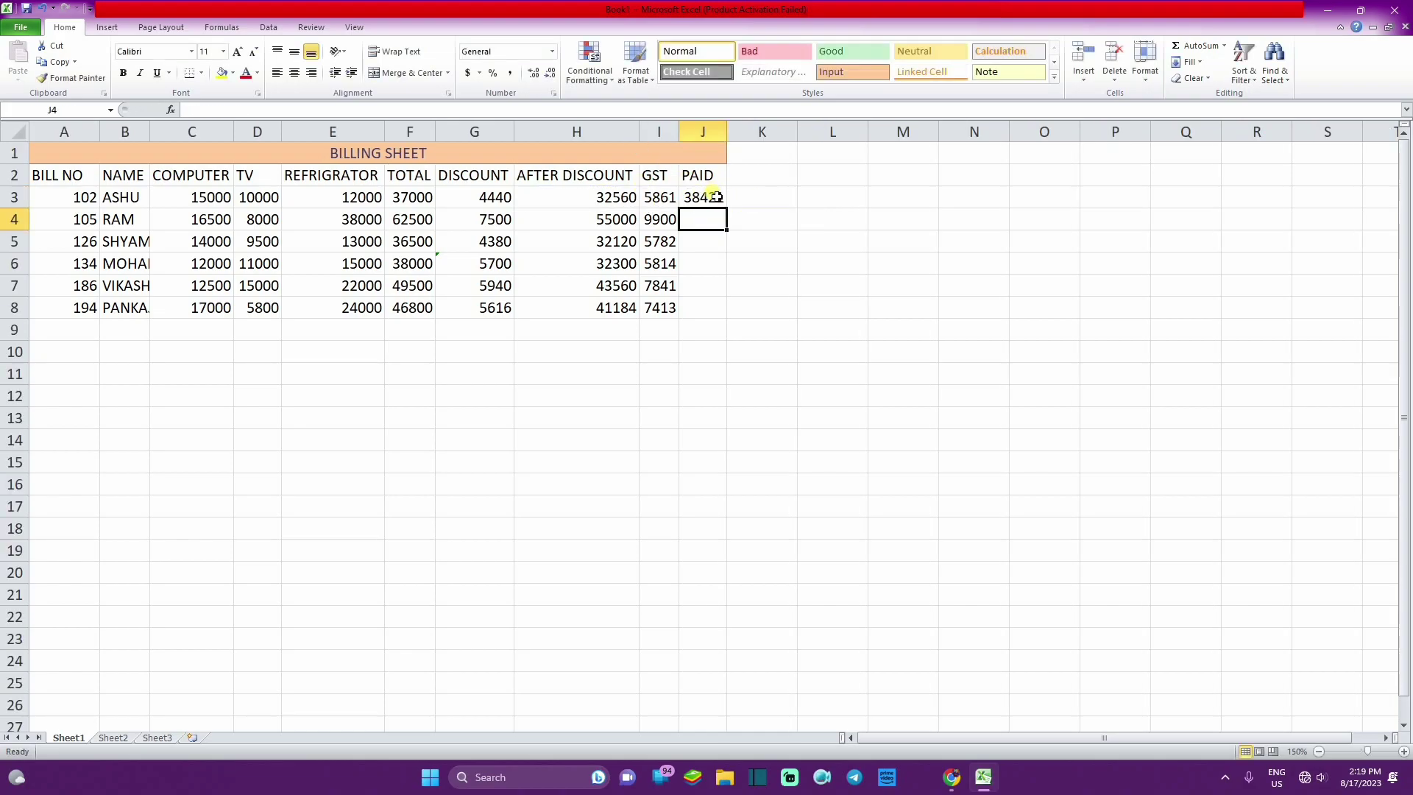
left_click(717, 199)
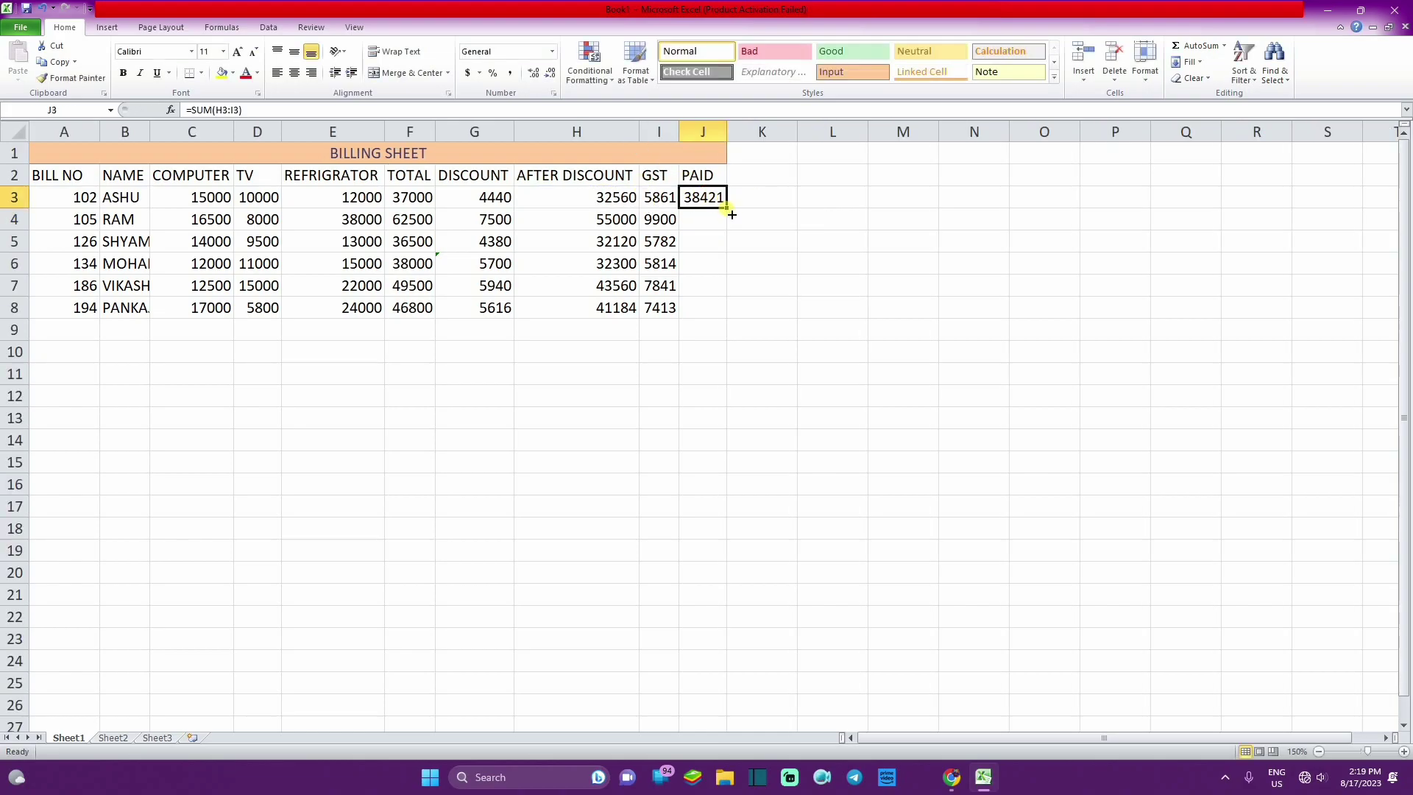
left_click_drag(725, 209, 718, 328)
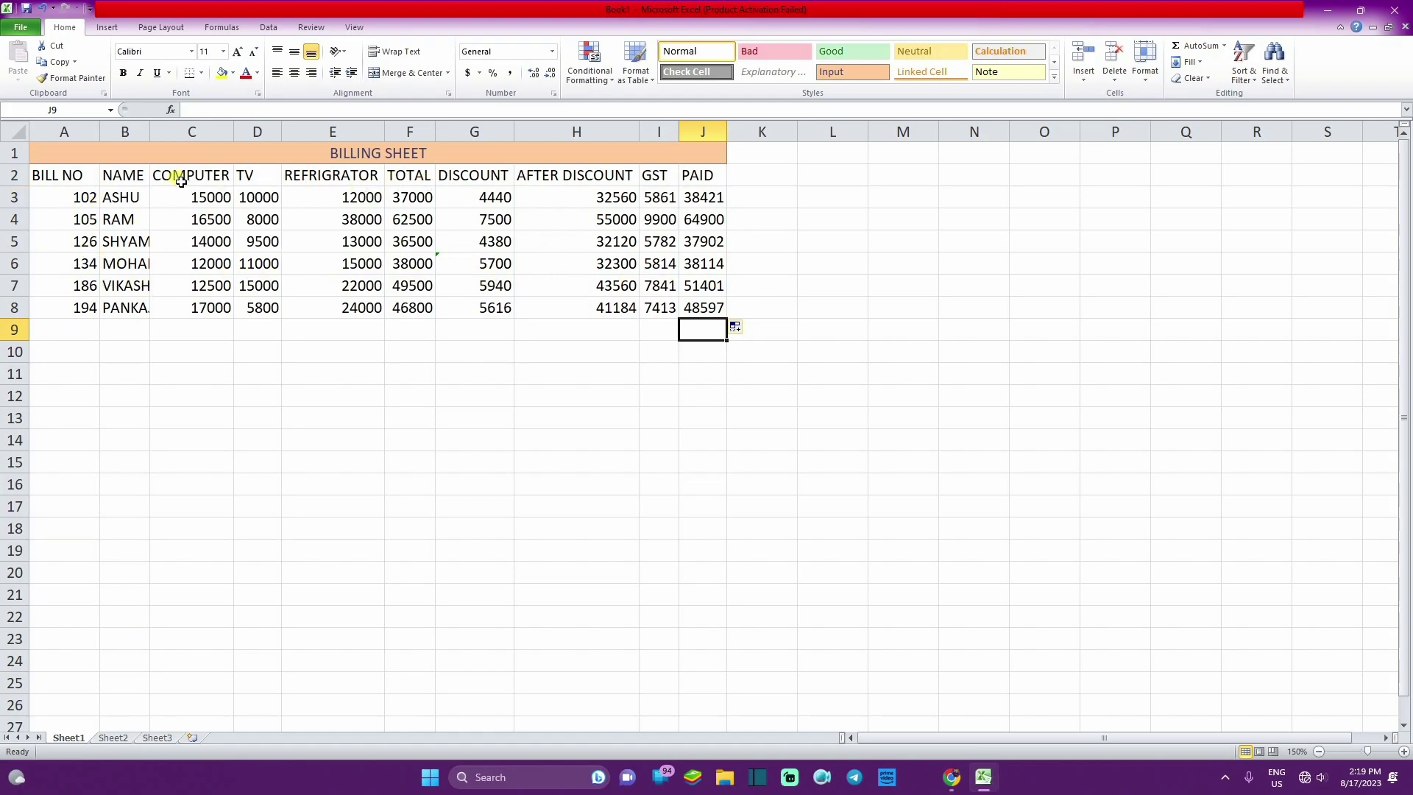
left_click_drag(151, 132, 162, 131)
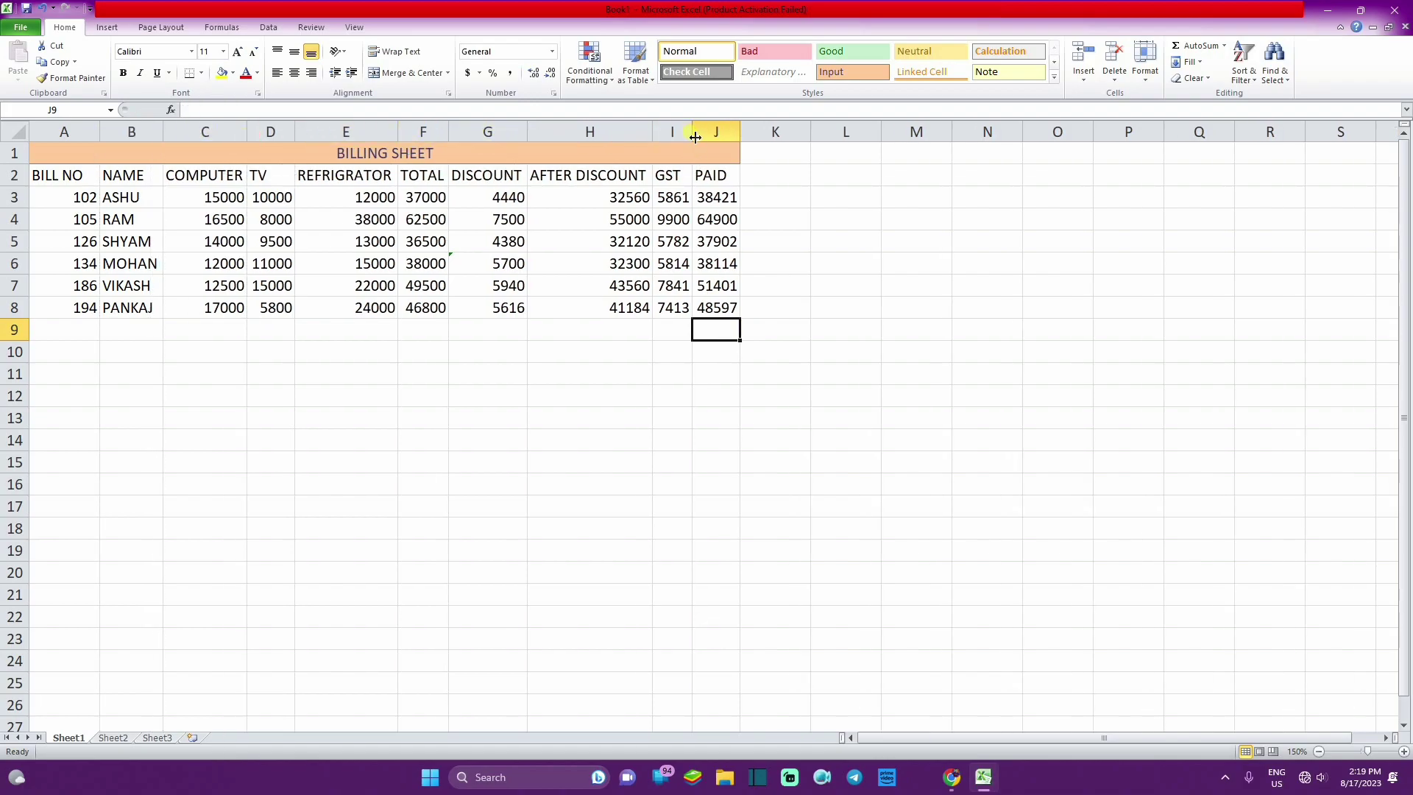
Widen GST and AutoFit PAID so values like 5860.8 and 48597.12 show fully
left_click_drag(692, 132, 716, 132)
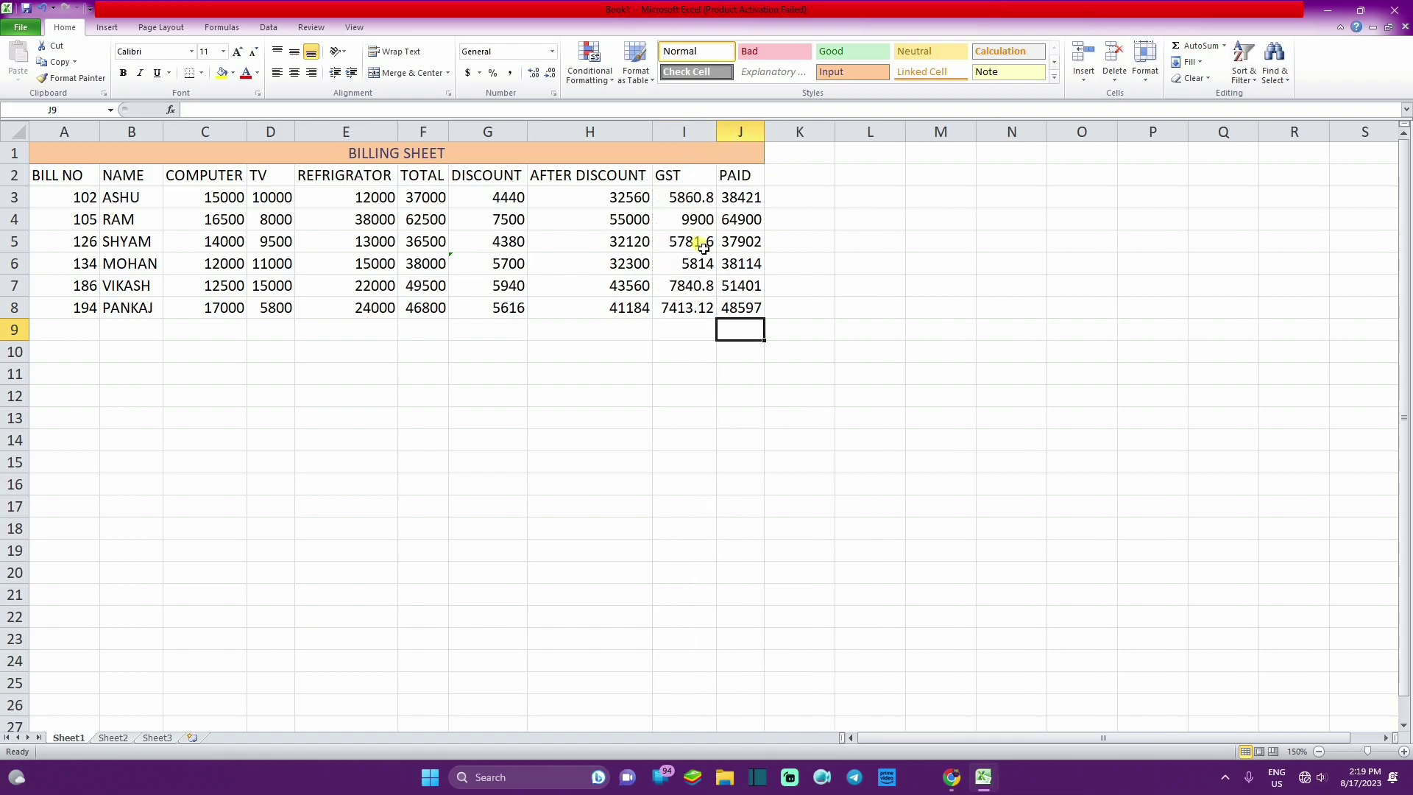
double_click(768, 137)
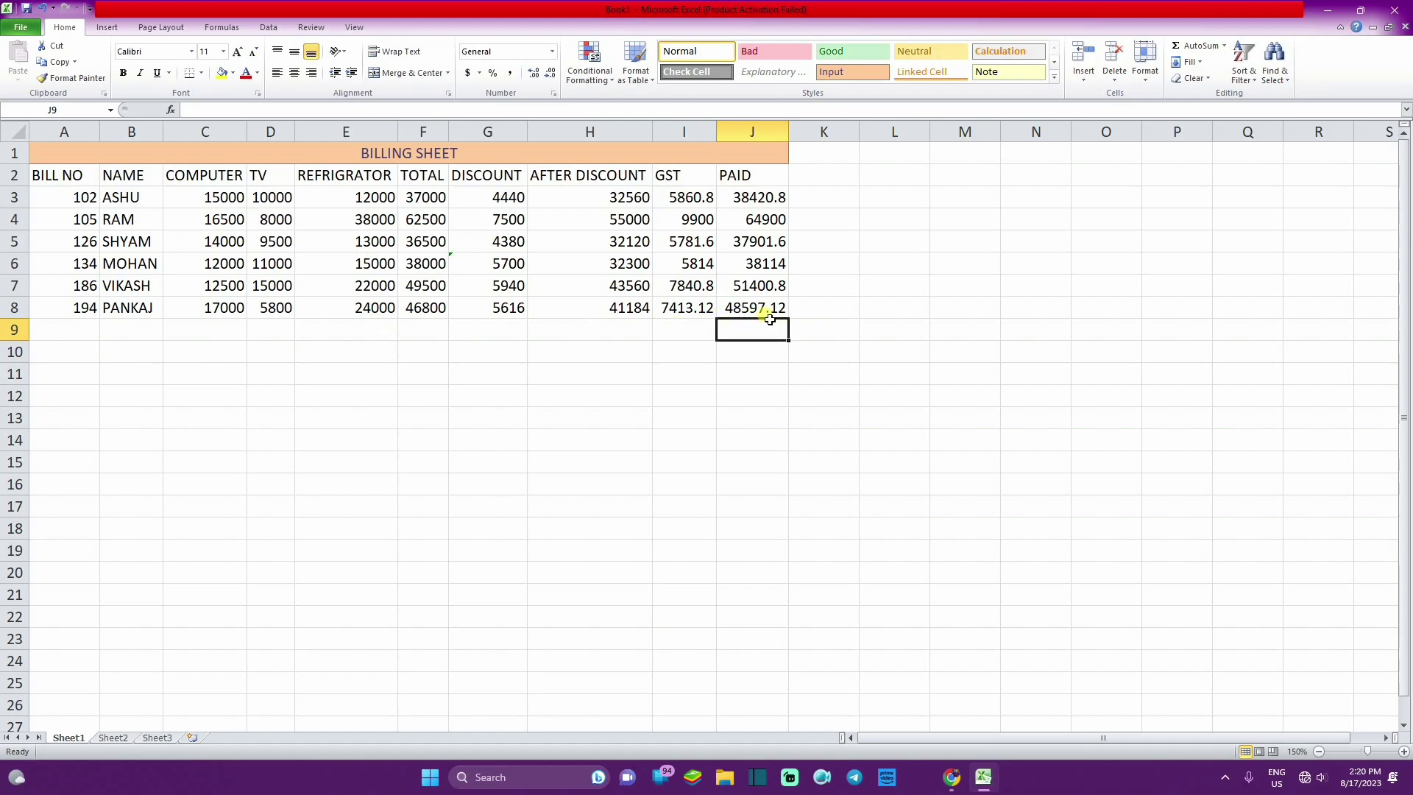
left_click(773, 289)
left_click(769, 267)
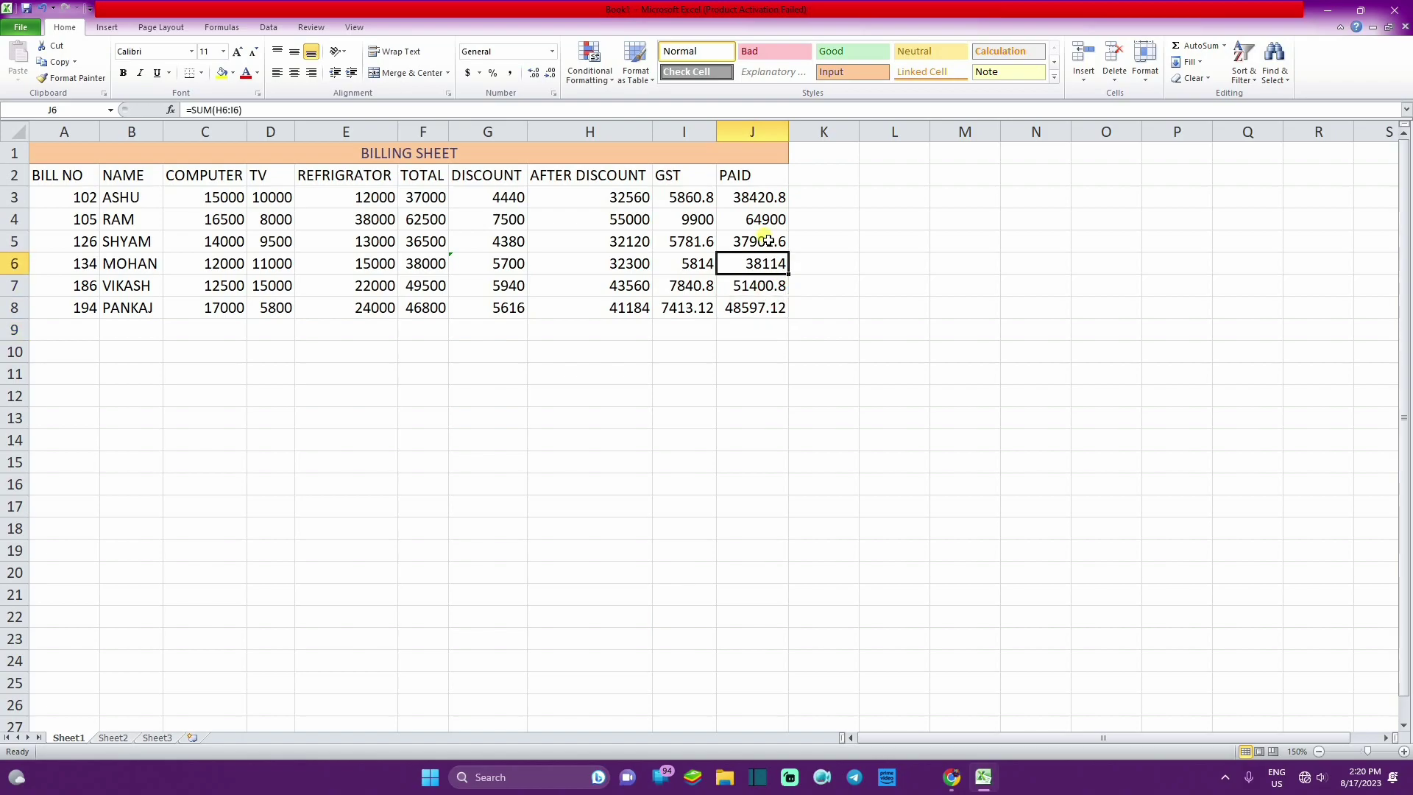
left_click(768, 240)
left_click(767, 203)
left_click(765, 268)
Inspect the PAID heading cell in edit mode, leaving it unchanged
left_click(764, 184)
double_click(770, 184)
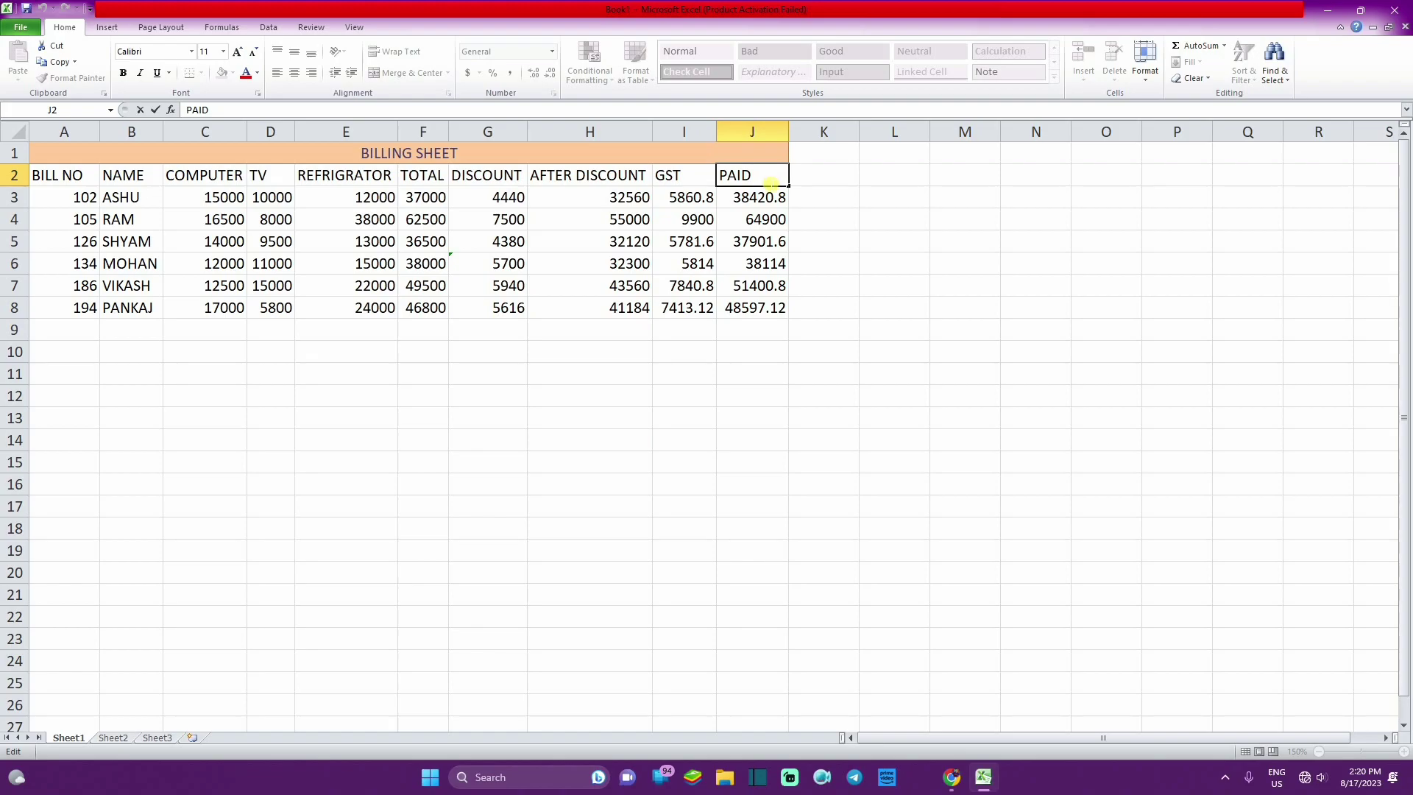
left_click_drag(766, 208, 766, 221)
left_click(758, 180)
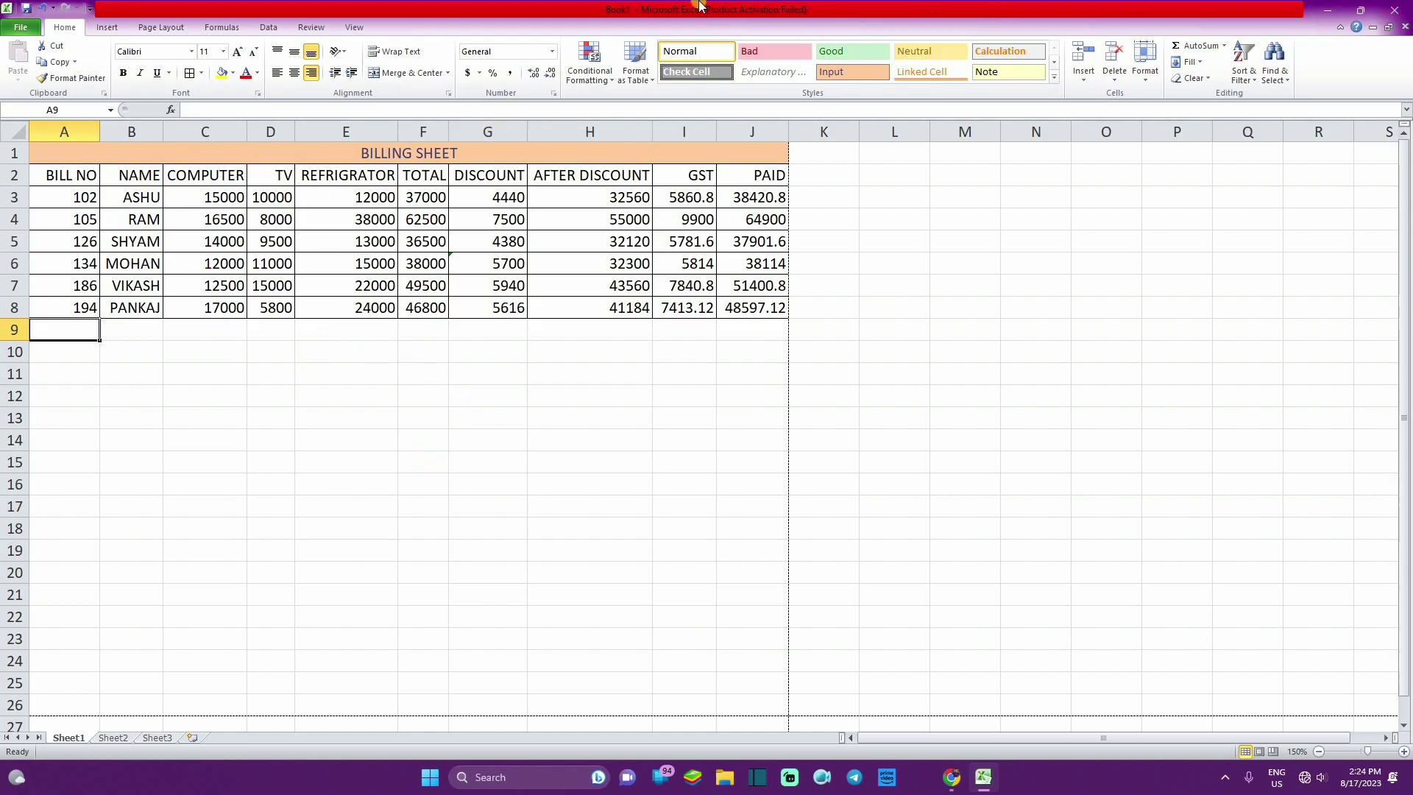
Review the PAID amounts by selecting J3:J8 and then the PAID column cells
left_click(778, 196)
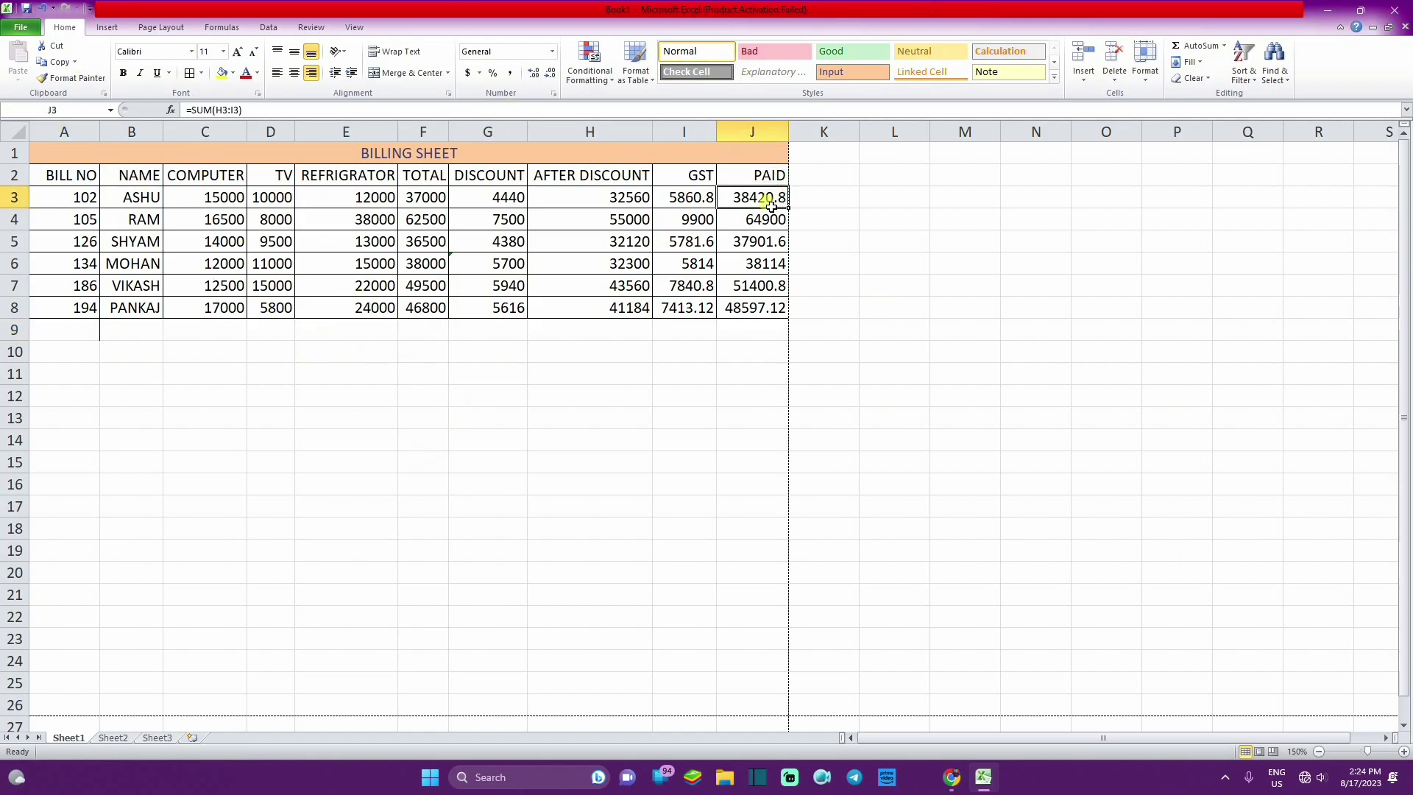
left_click(761, 218)
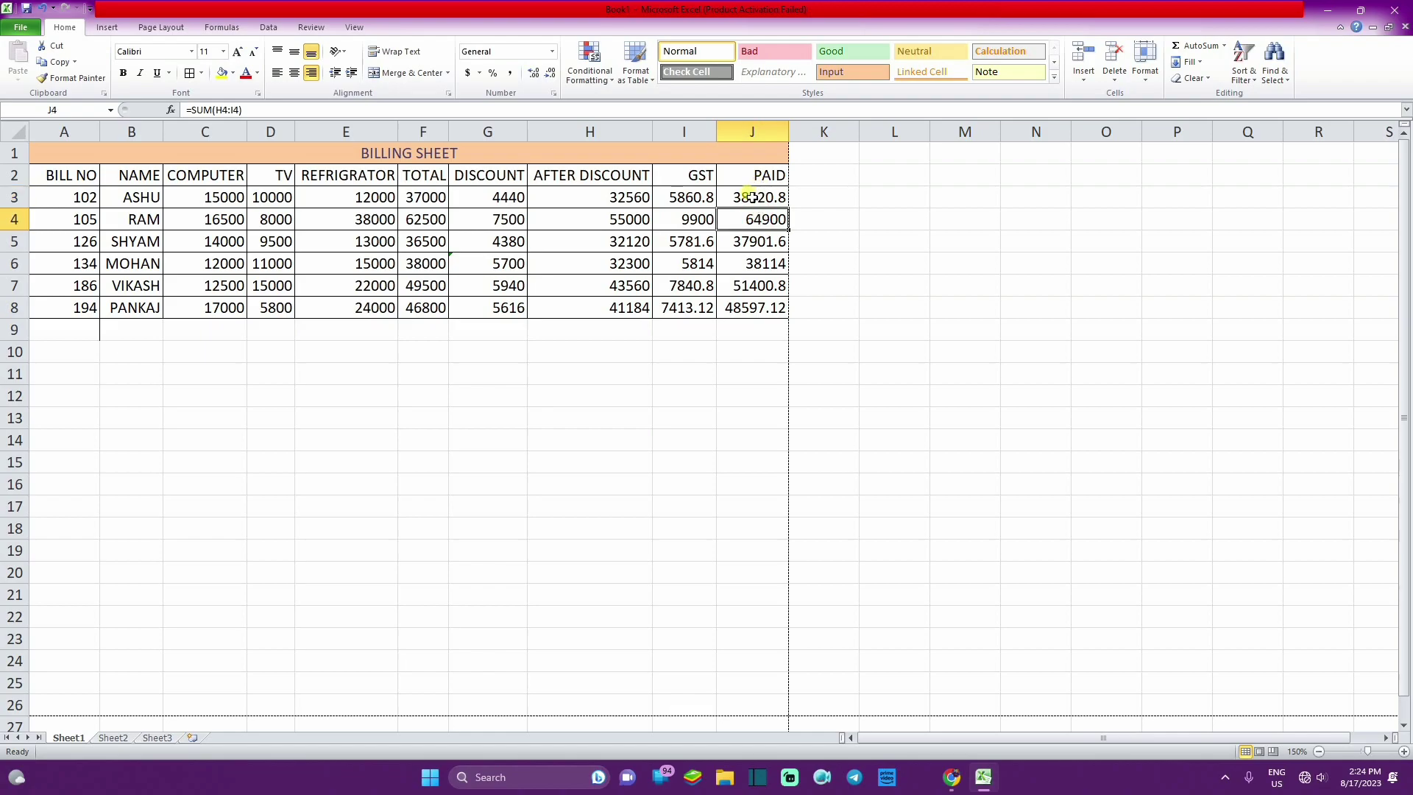
left_click_drag(752, 197, 765, 309)
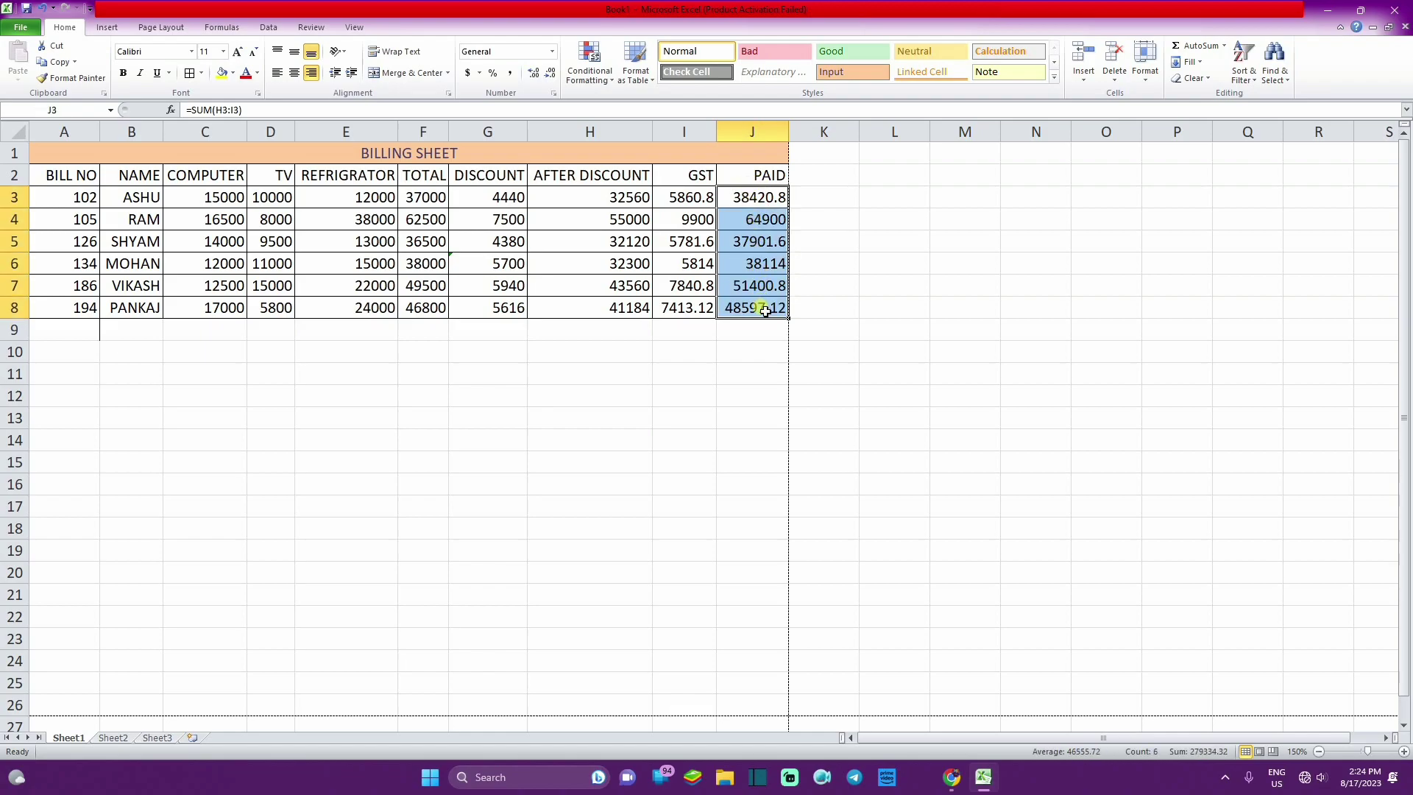
left_click(757, 337)
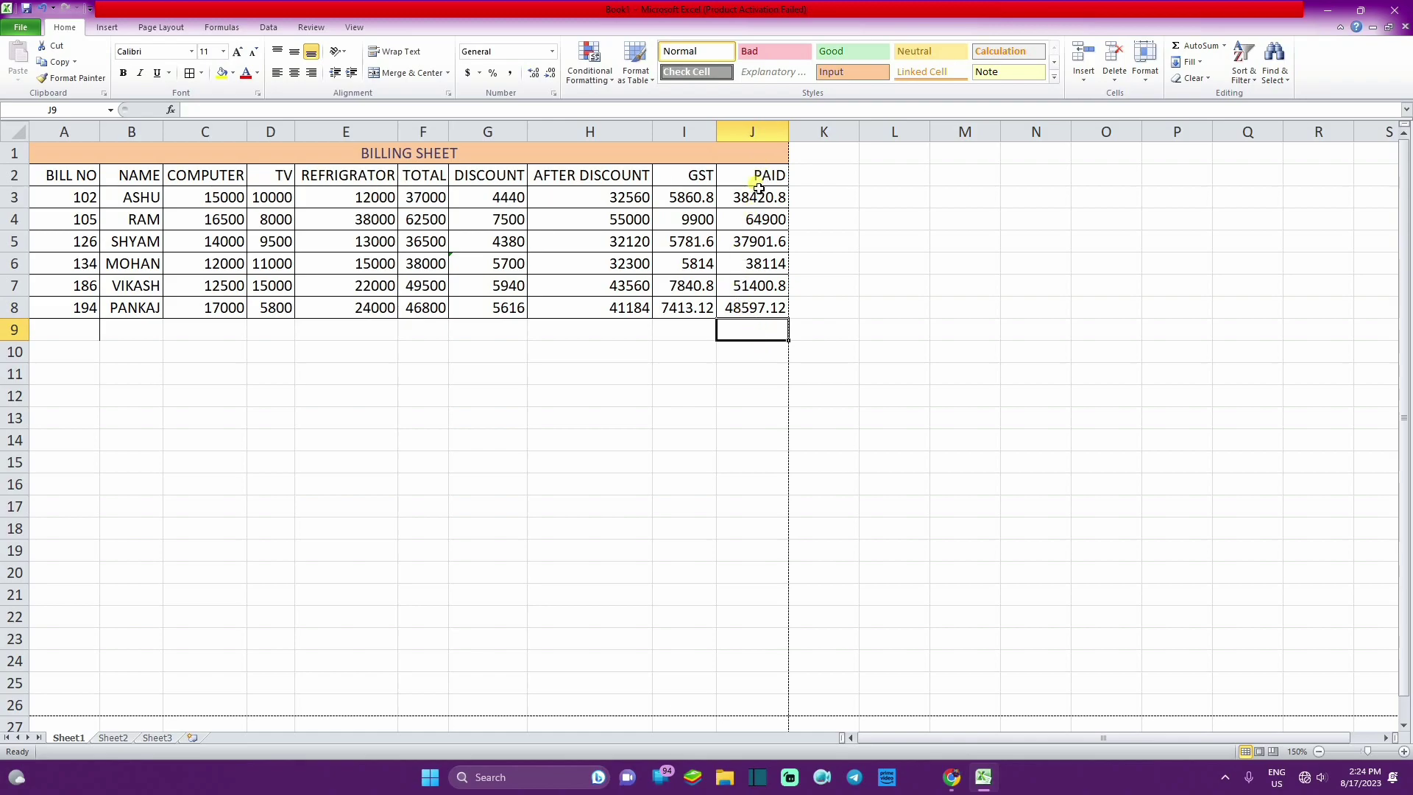
left_click_drag(757, 176, 744, 306)
left_click(739, 338)
Label I10 TOTAL, enter =SUM(J3:J8) in J10 (279334.32), and widen column J
left_click(681, 363)
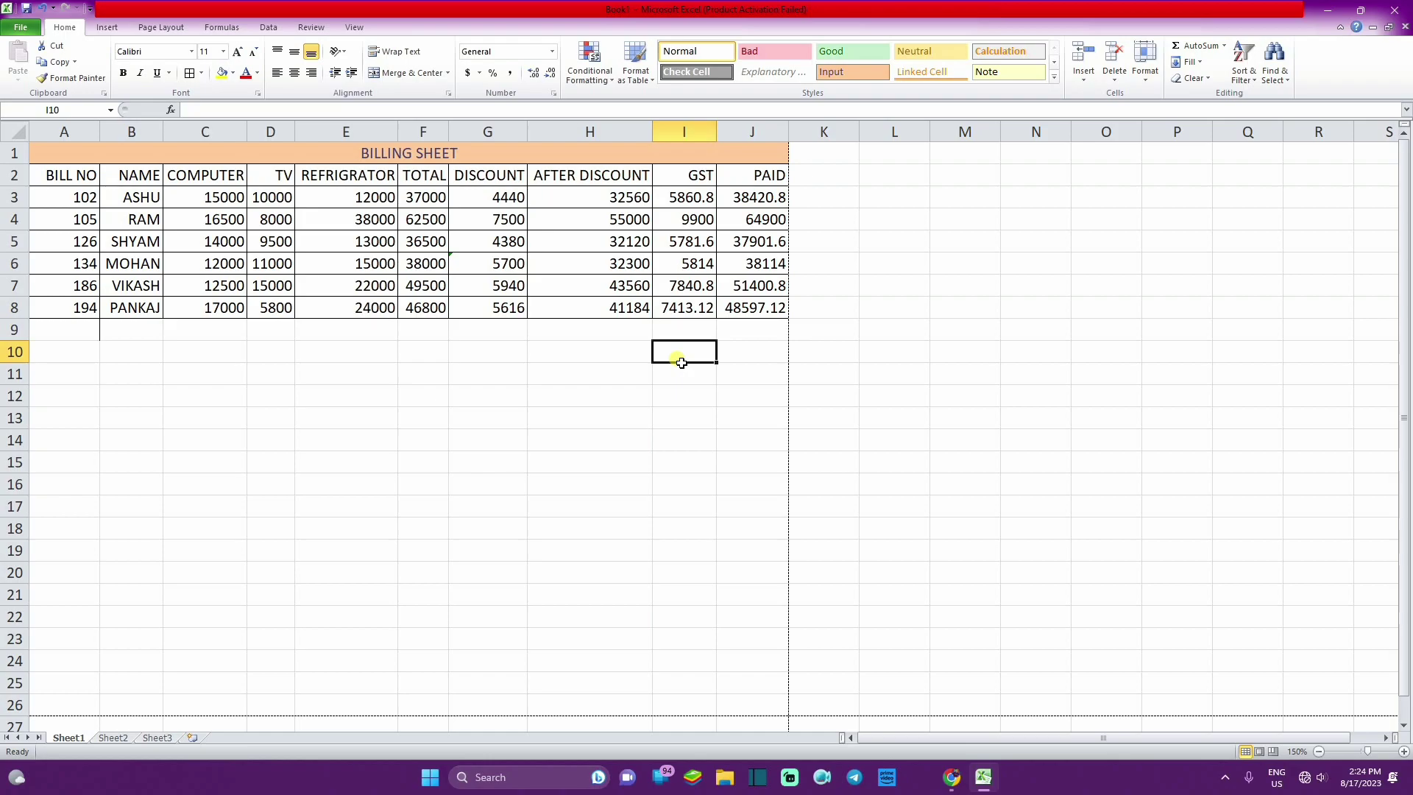
type("TOTAL")
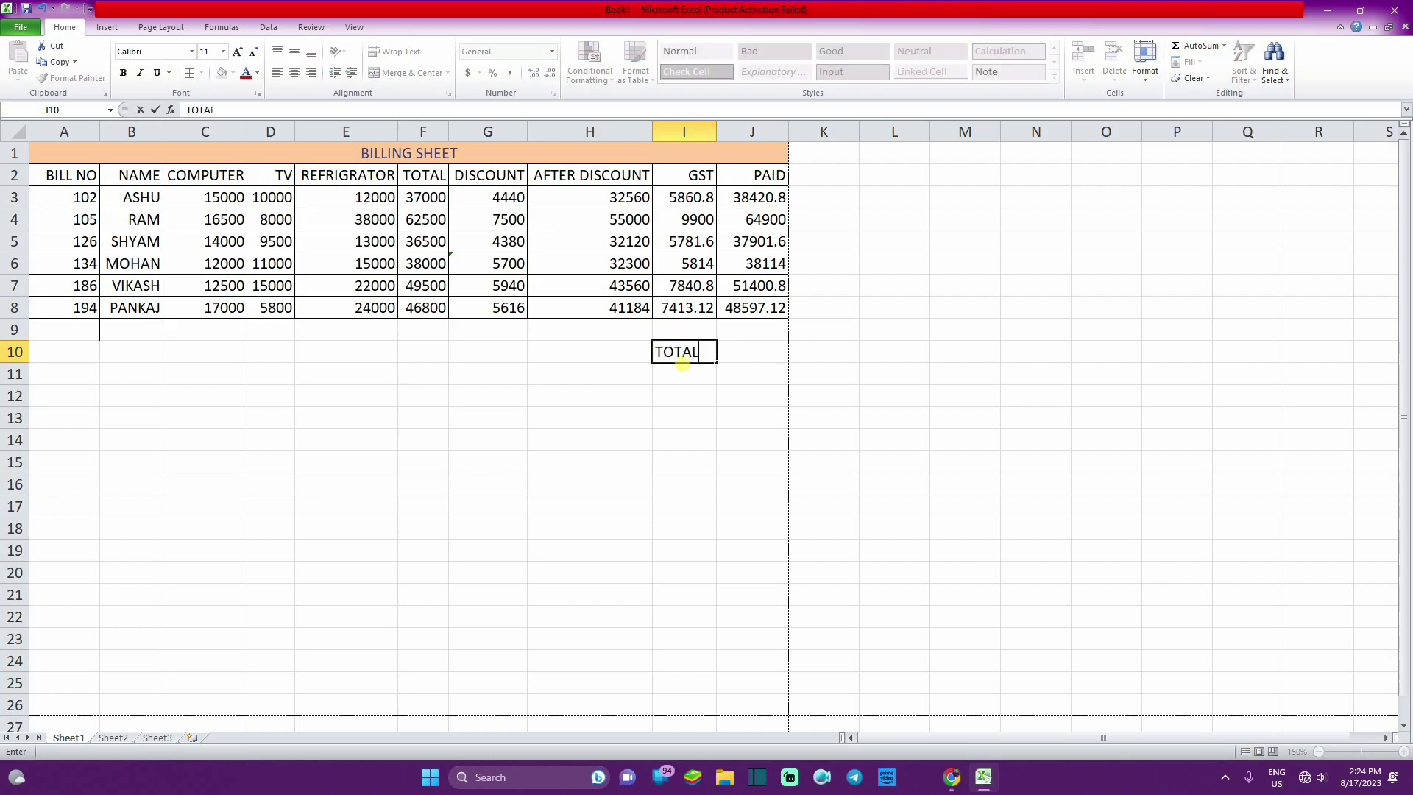
left_click(750, 361)
type("=")
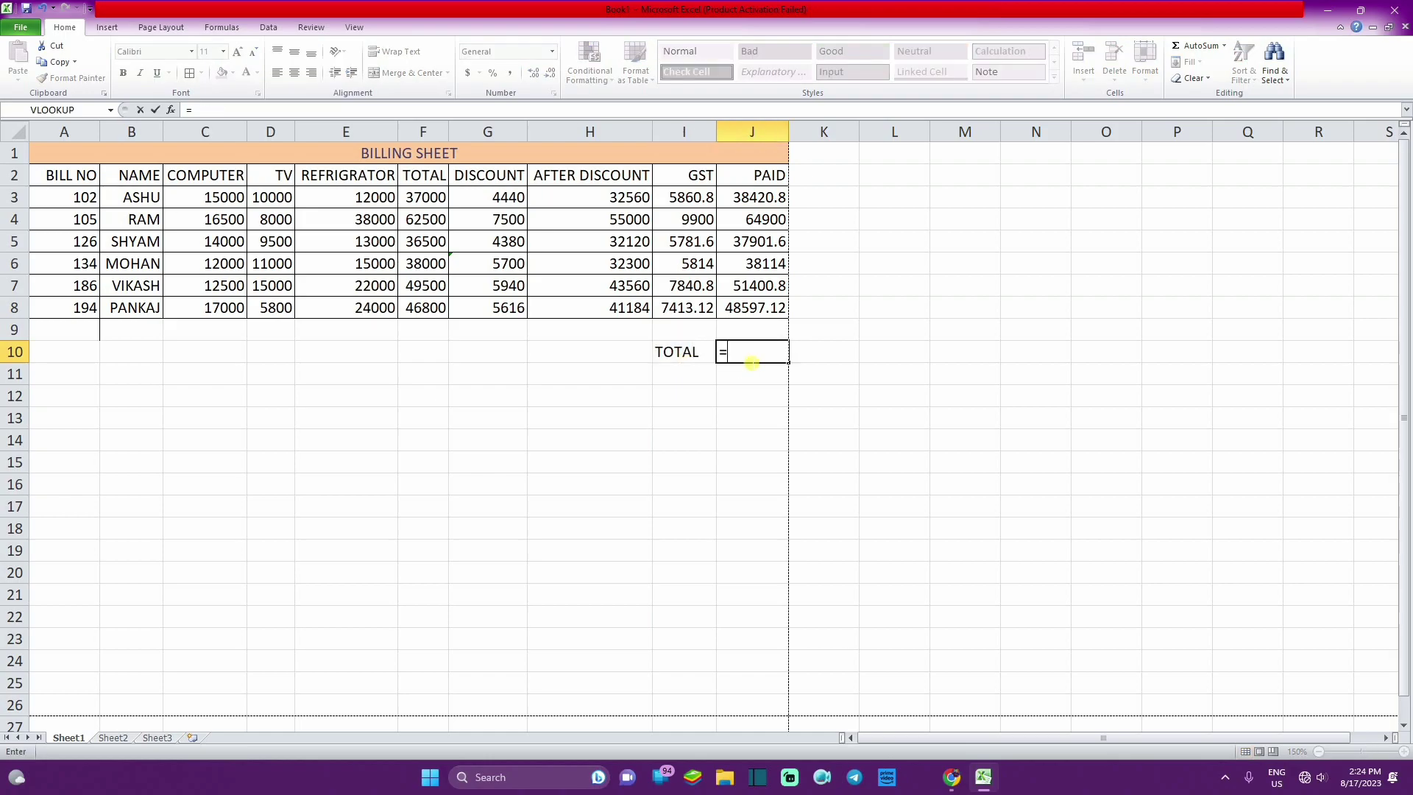
type("SUM")
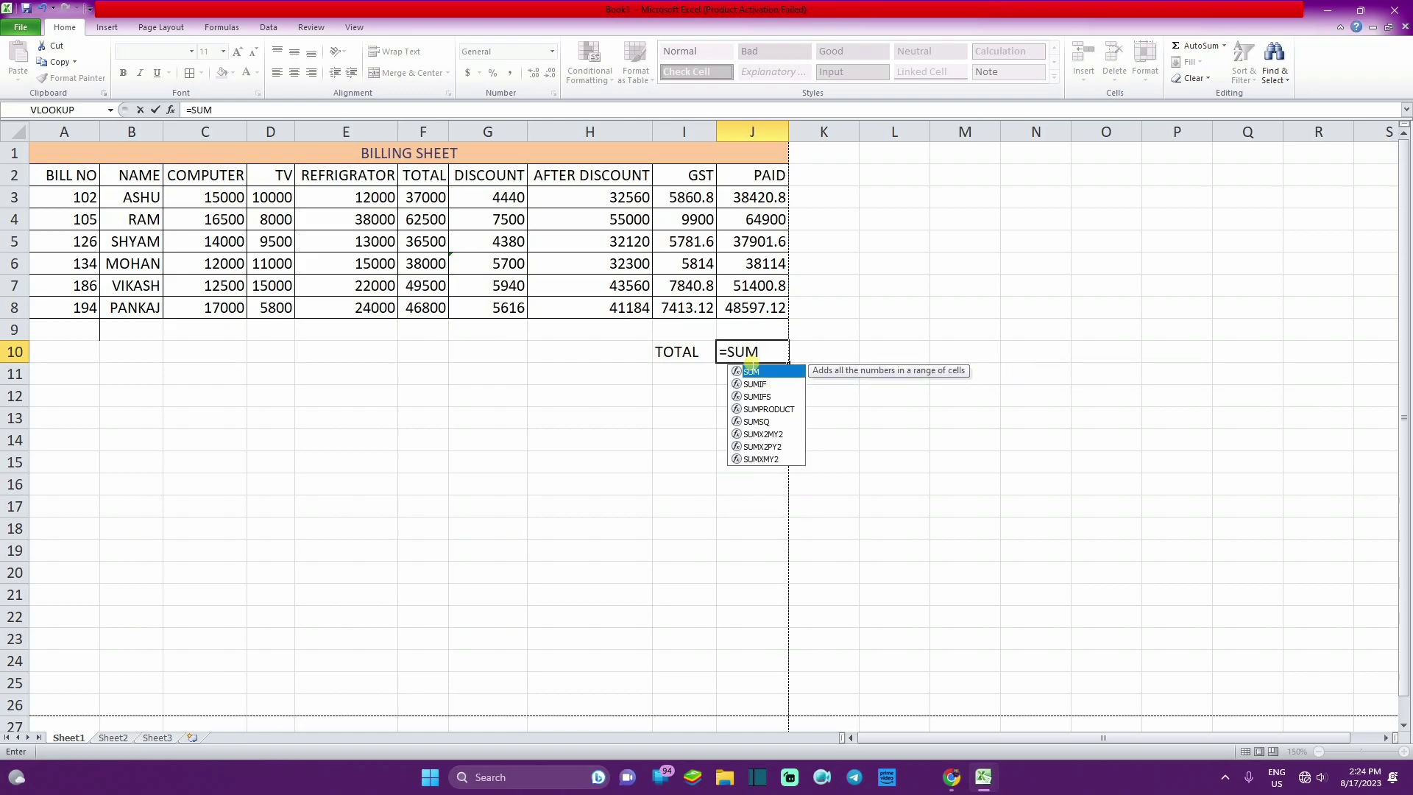
type("(*")
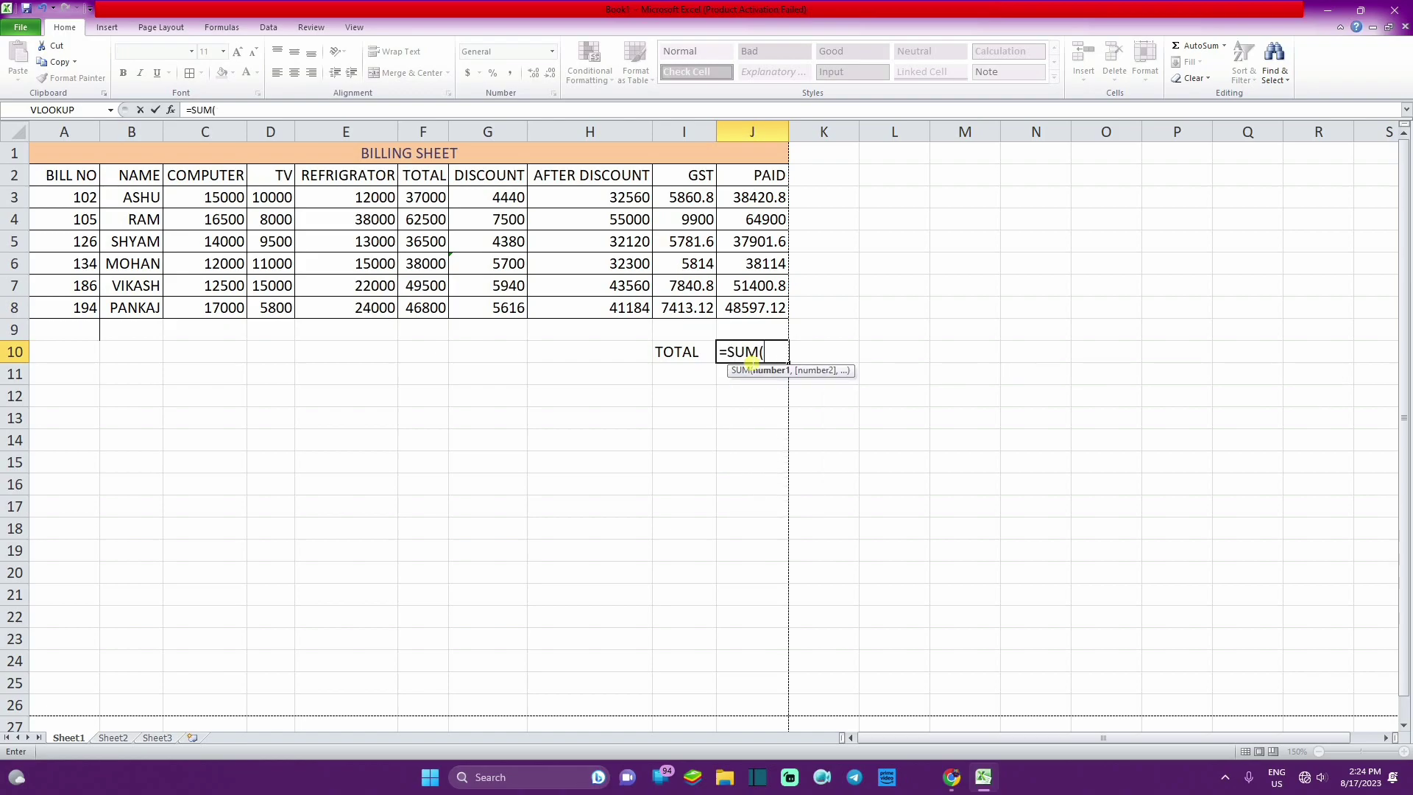
left_click_drag(780, 197, 779, 309)
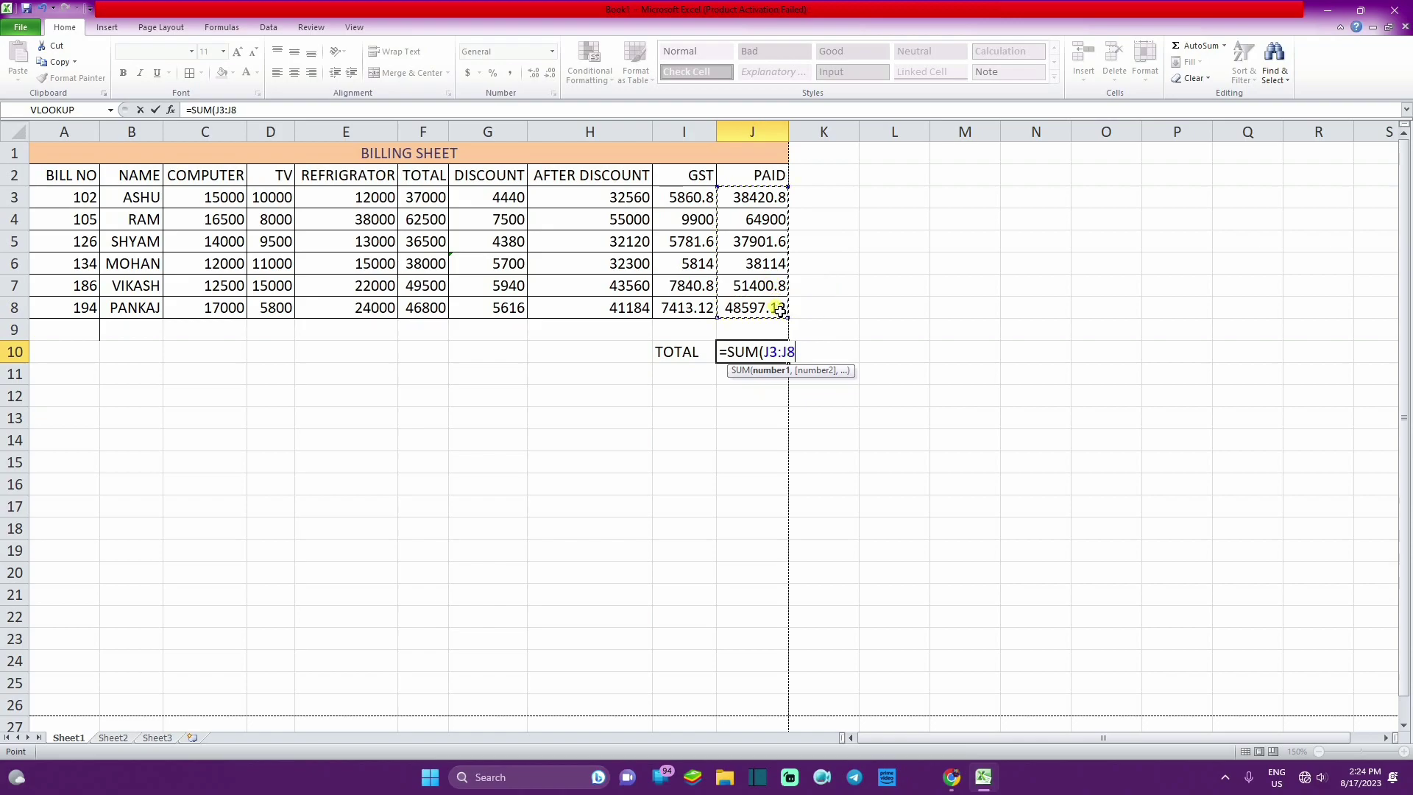
type(")")
key("Return")
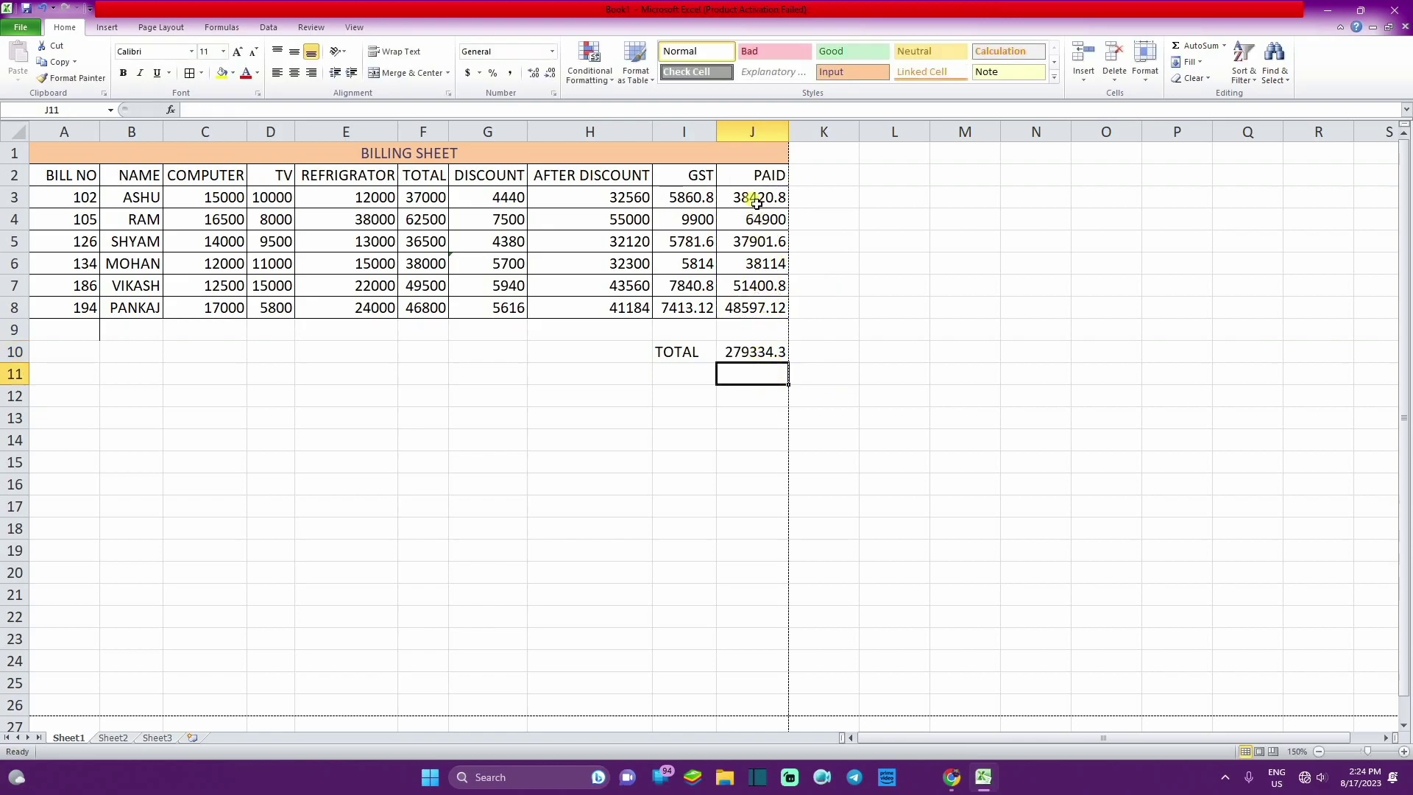
left_click_drag(755, 202, 756, 306)
left_click(758, 352)
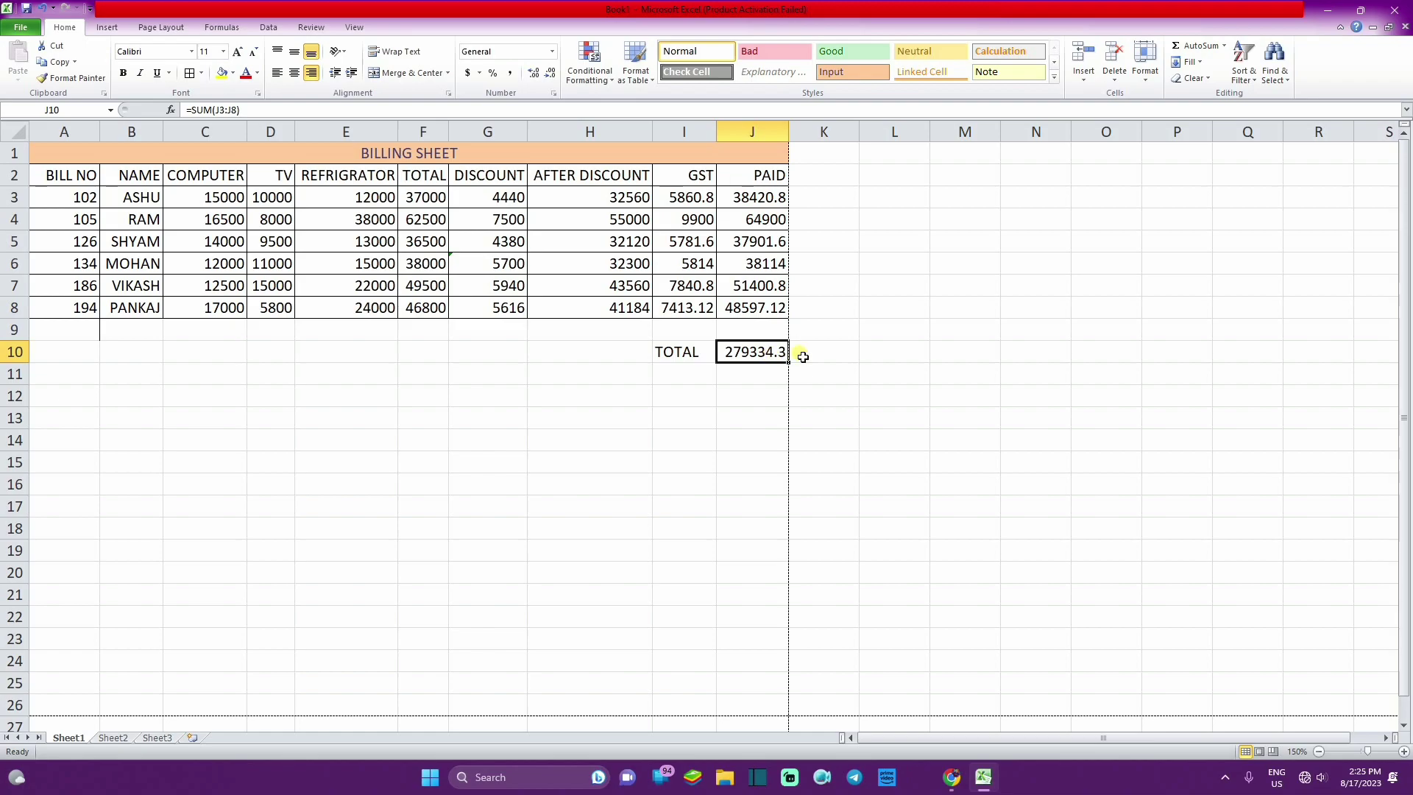
left_click_drag(789, 132, 795, 132)
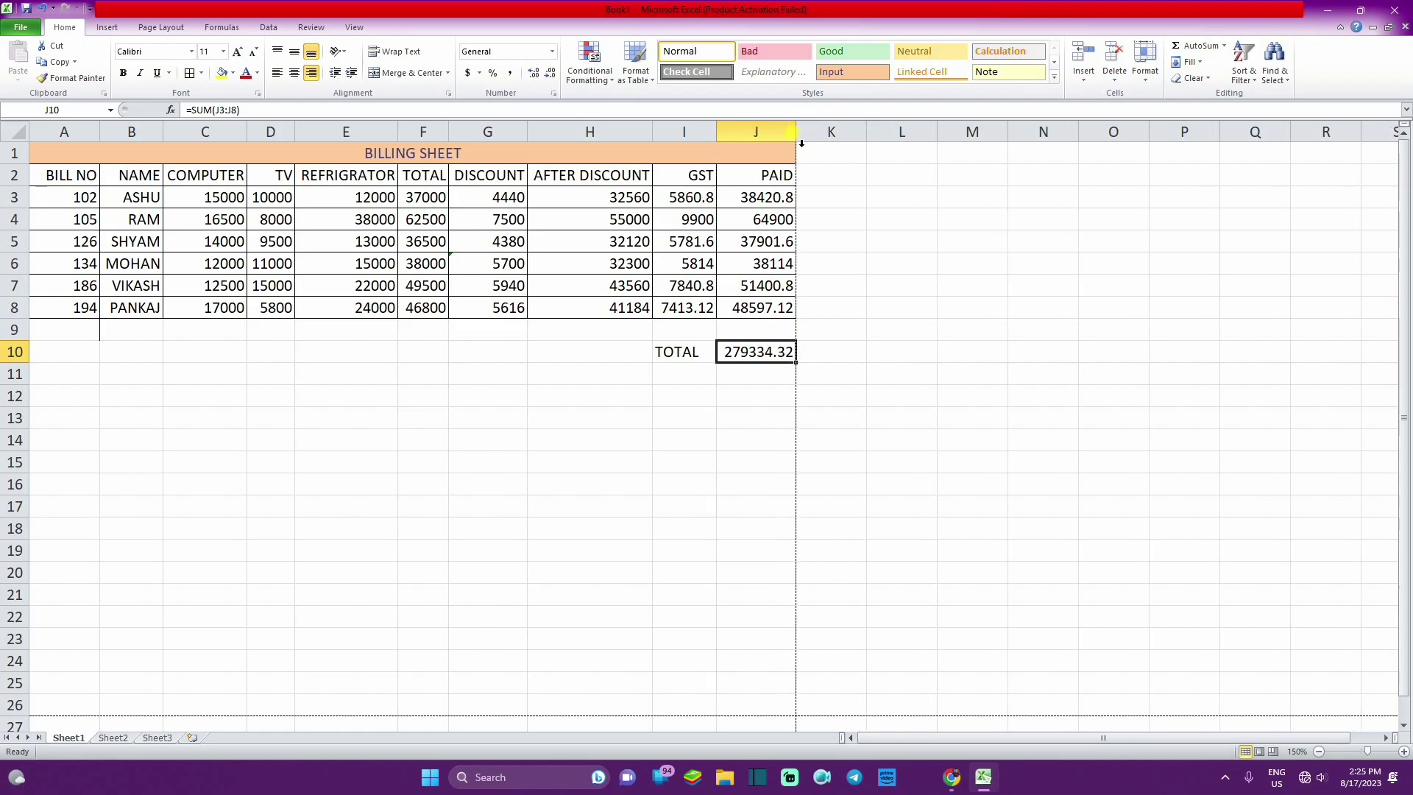